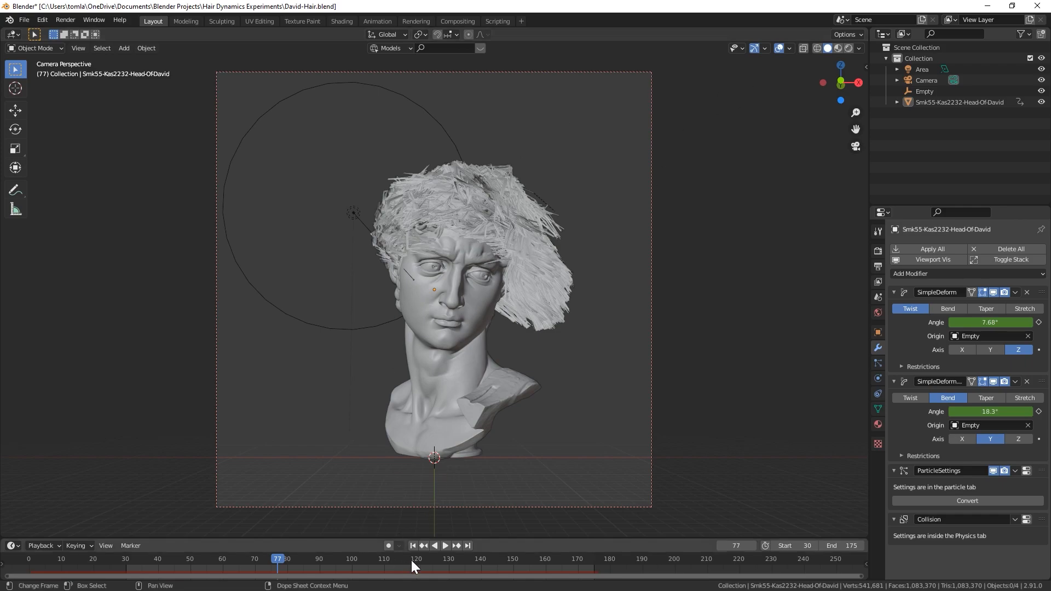
Scrub the hair simulation on the David head to frame 136.
drag(418, 561, 468, 561)
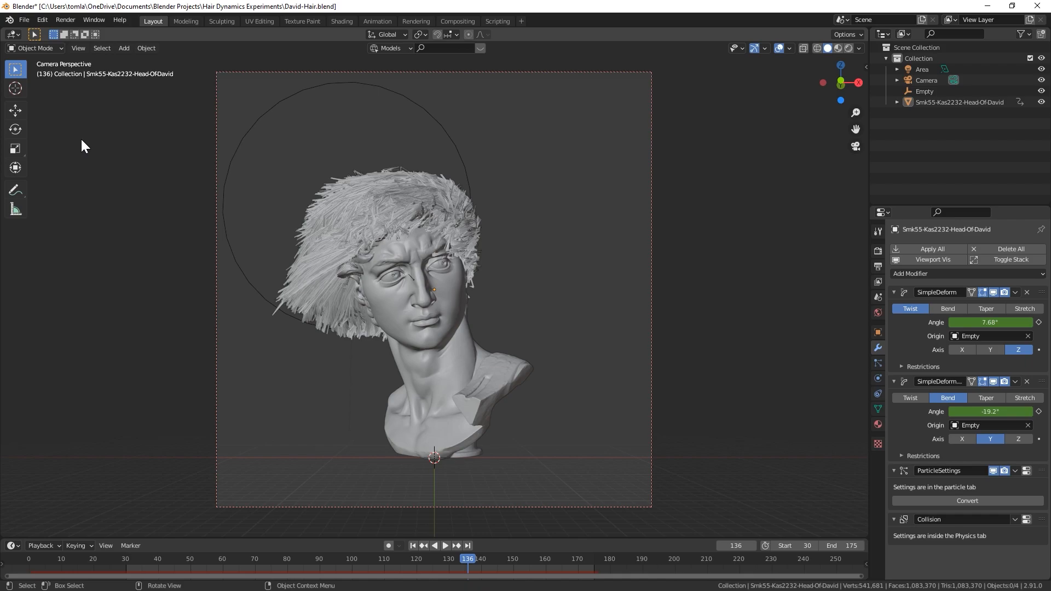
Start a new General file and save it as "Hair Dynamics Tutorial - 012421.blend".
click(24, 20)
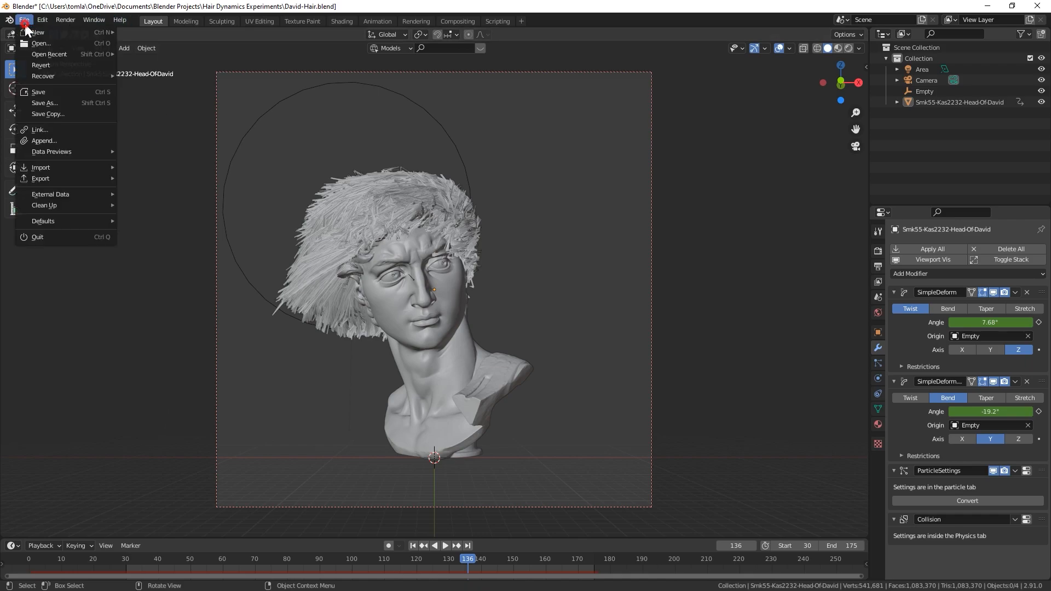
mouse_move(37, 32)
click(130, 37)
click(24, 20)
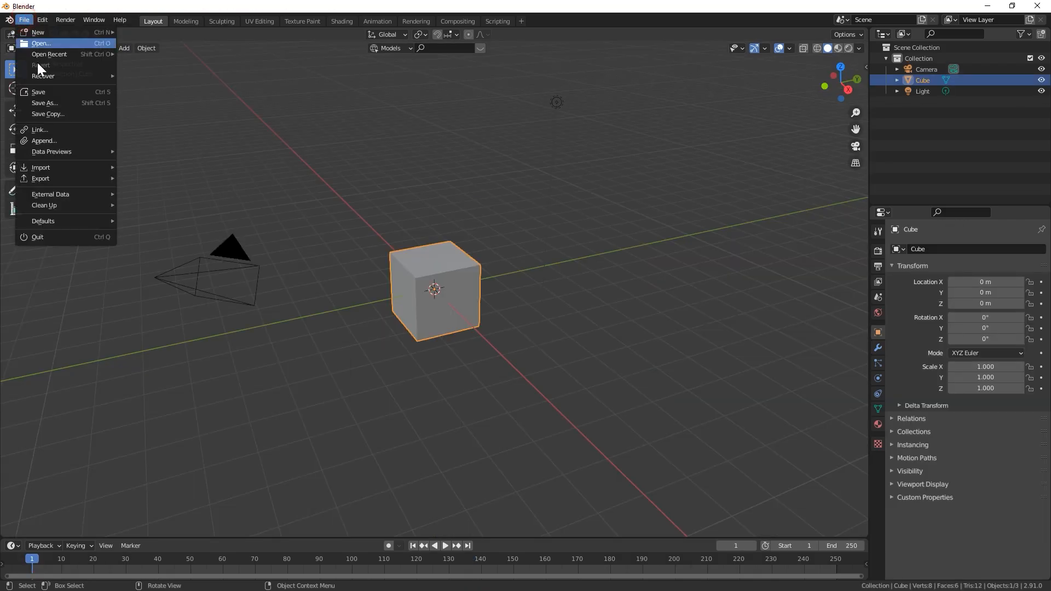
click(49, 94)
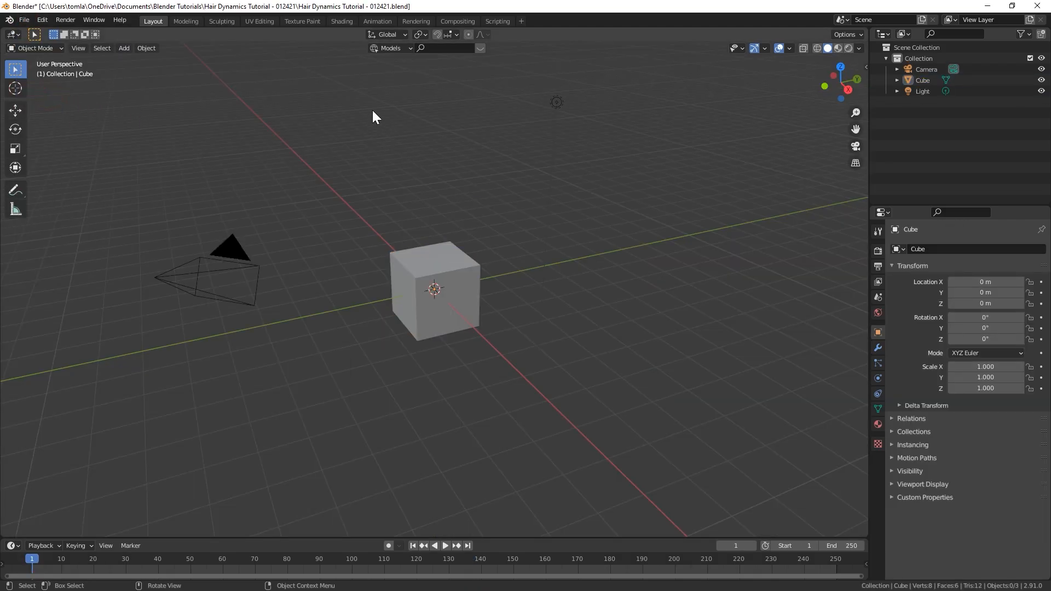
Replace the default cube and light with a UV sphere, and show its transform values in front view.
drag(388, 89, 590, 345)
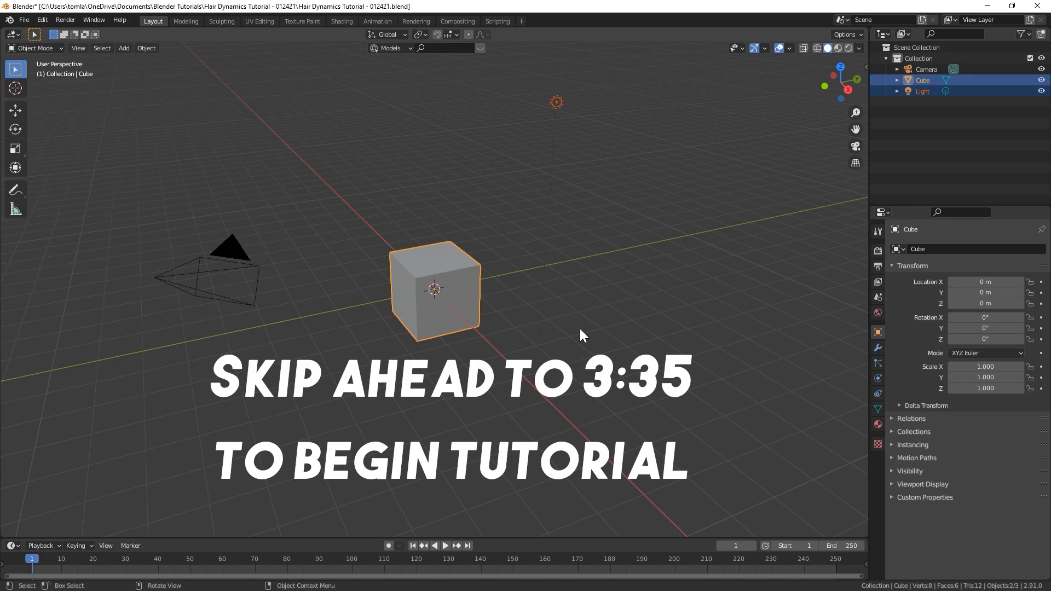
key(Delete)
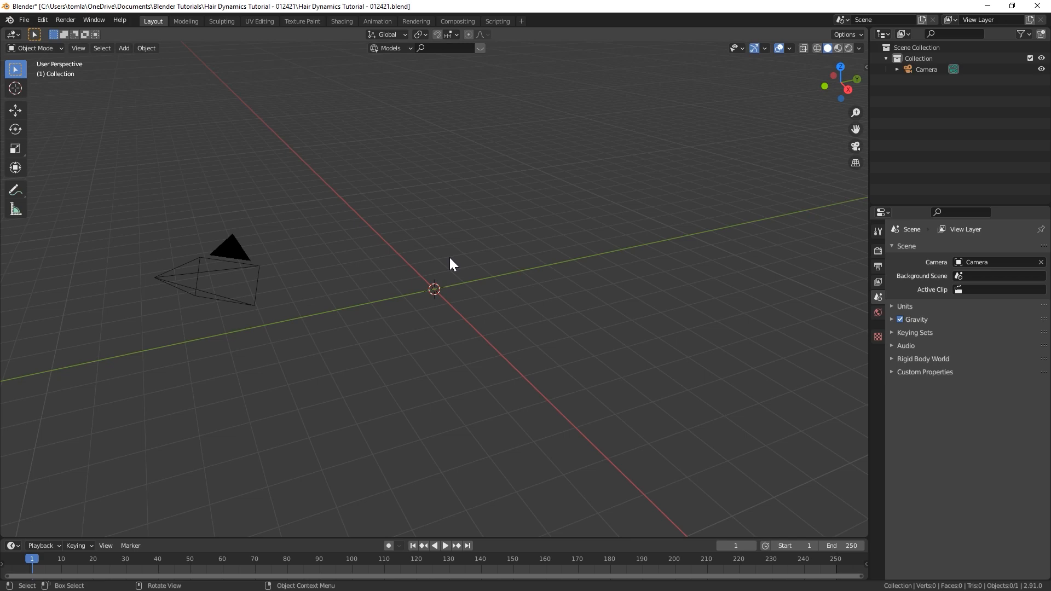
key(shift+a)
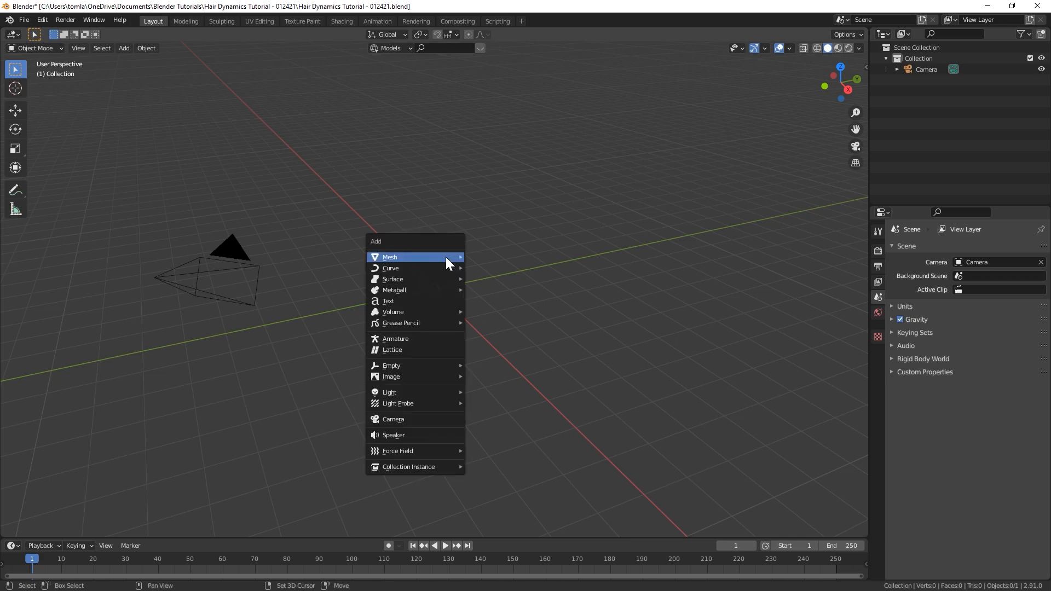
mouse_move(445, 257)
click(508, 289)
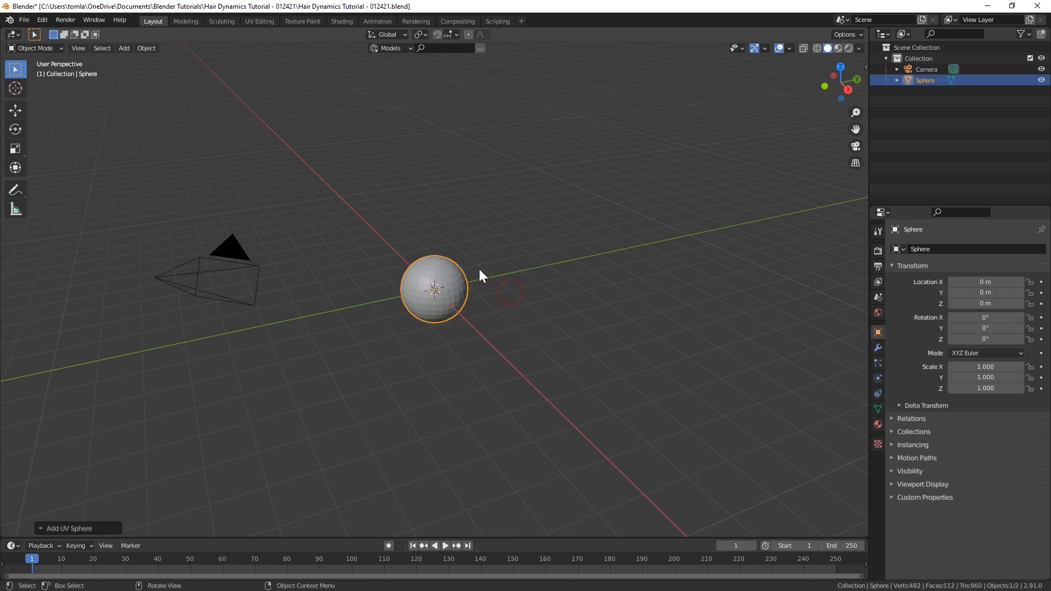
key(KP_1)
key(n)
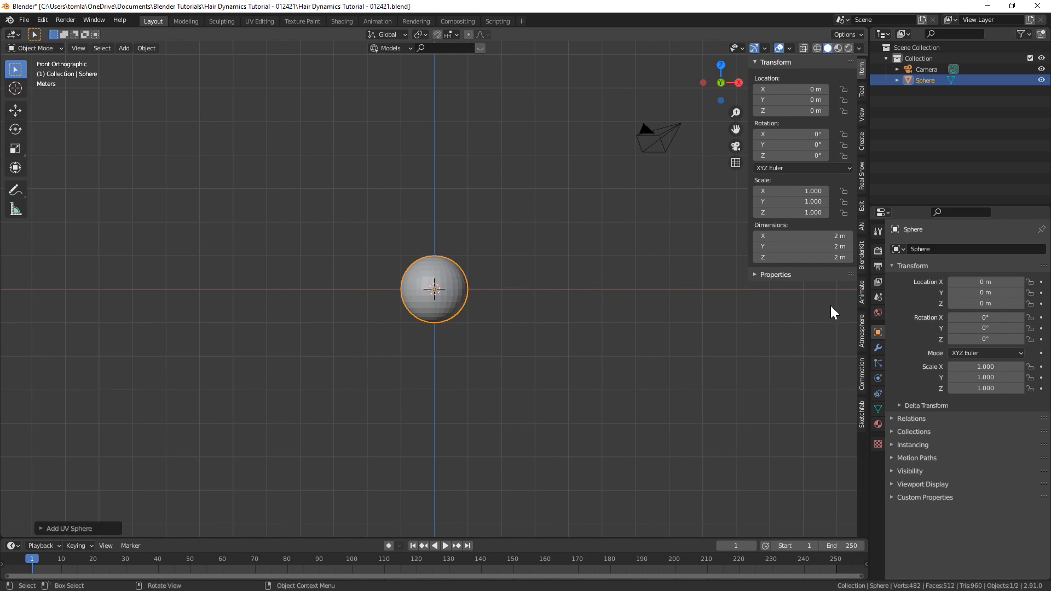
Add a particle system to the sphere, set its type to Hair and enable the Advanced option.
click(879, 363)
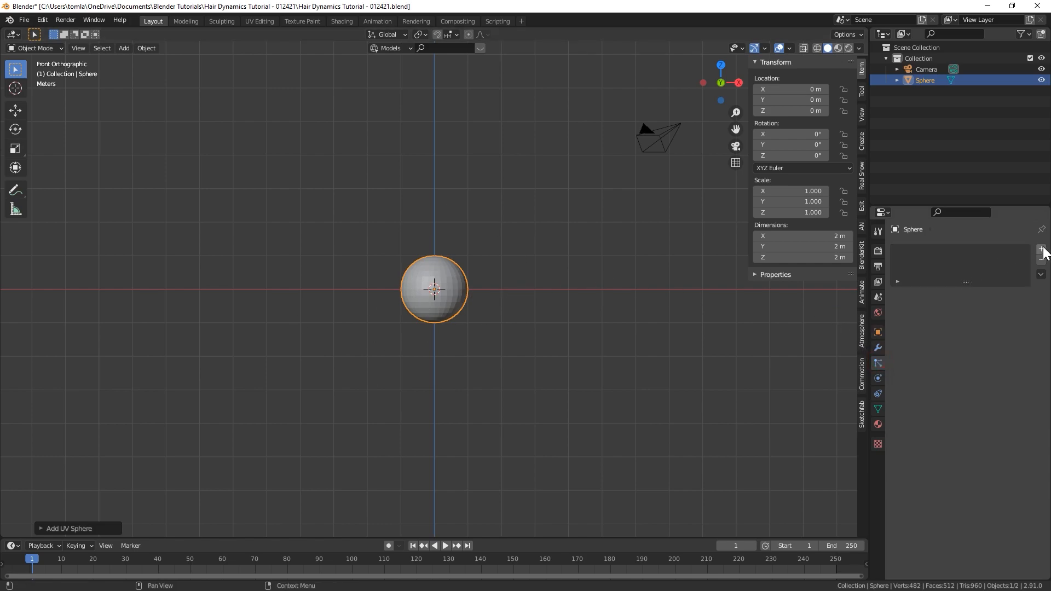
click(1042, 249)
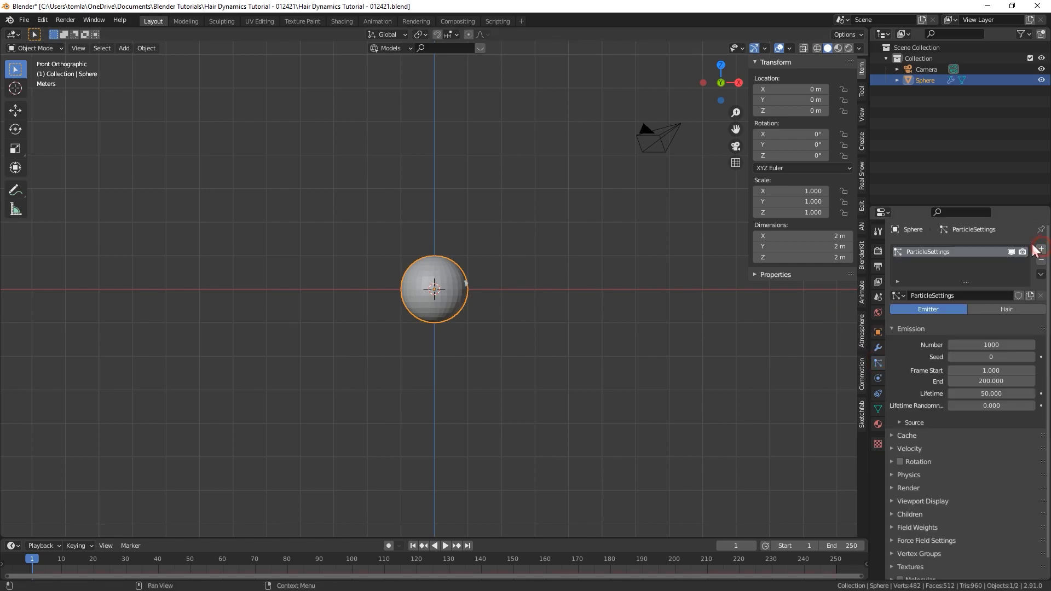
click(1006, 309)
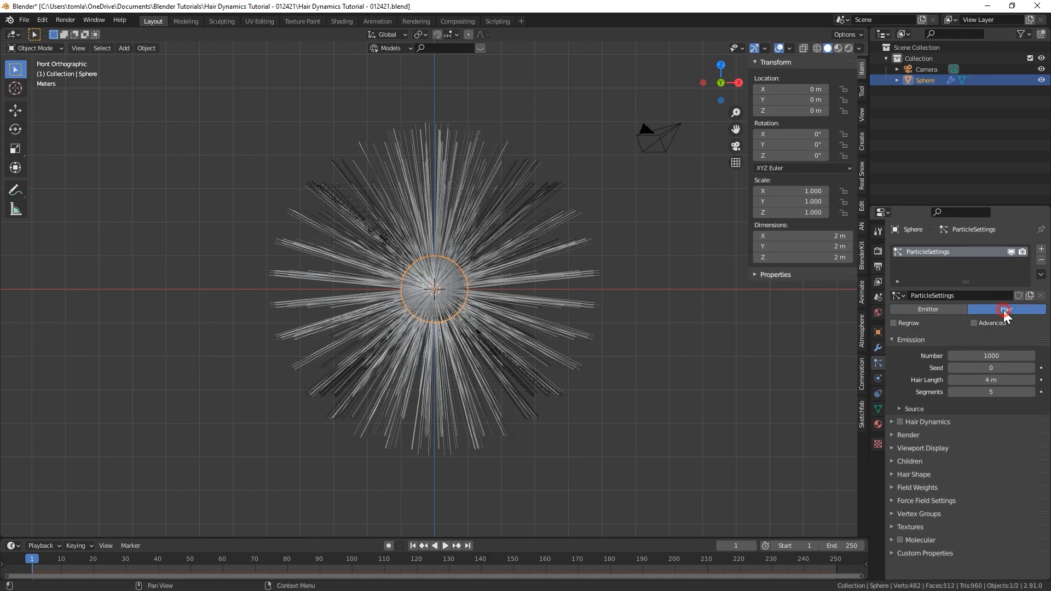
click(974, 324)
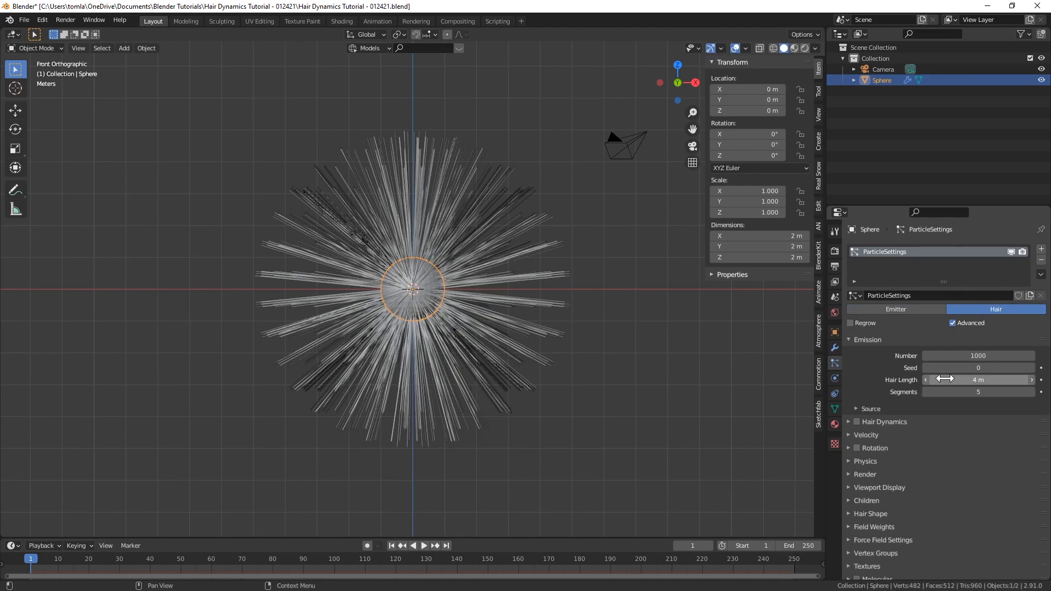
Set the sphere's hair length to 1 m and the number of hairs to 1500.
click(969, 379)
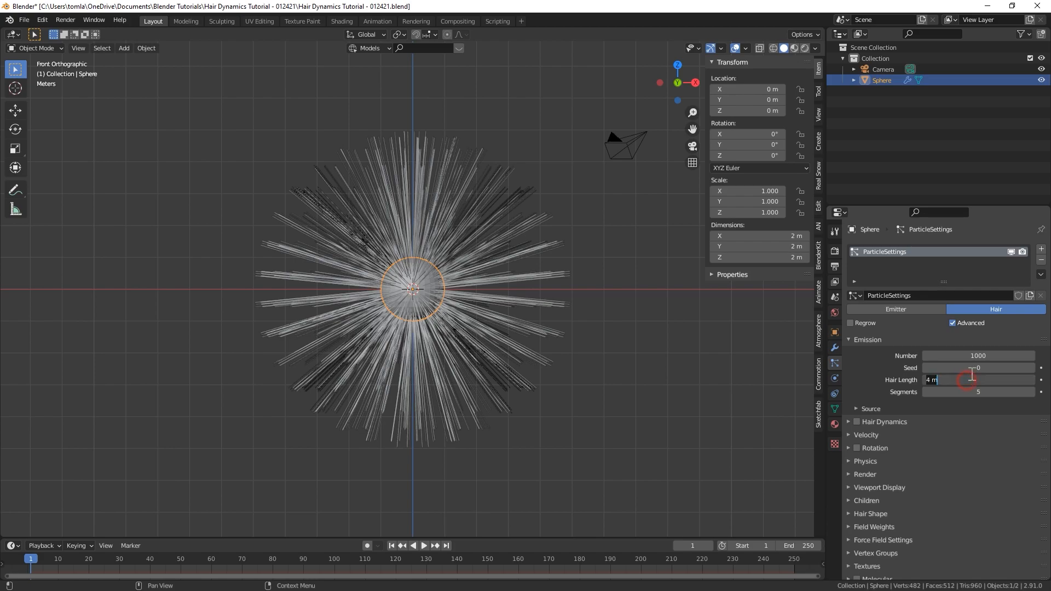
key(BackSpace)
key(BackSpace)
key(BackSpace)
text(1)
key(Return)
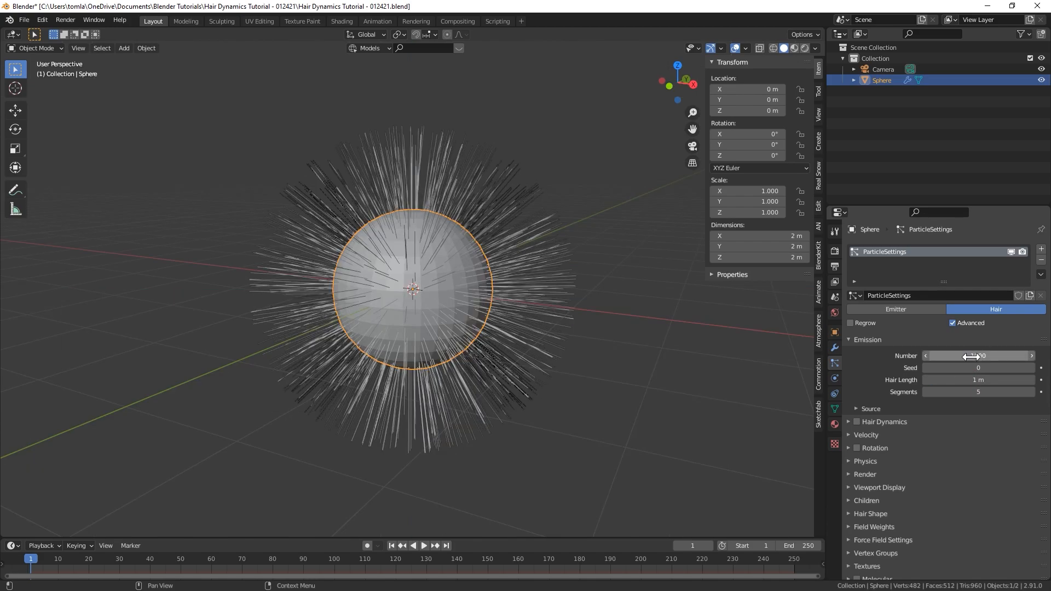
click(974, 356)
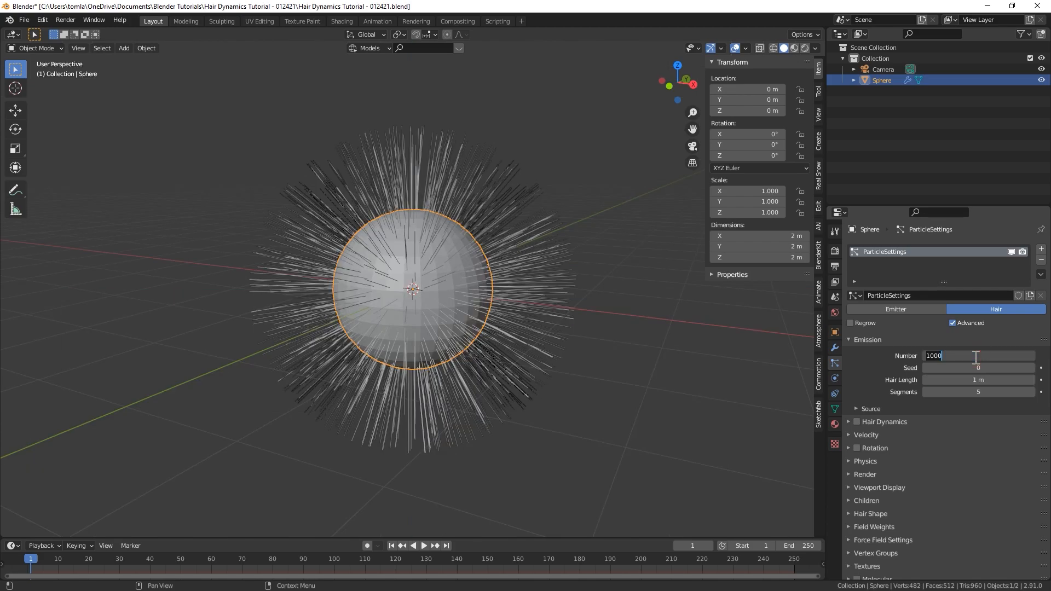
text(1500)
key(Return)
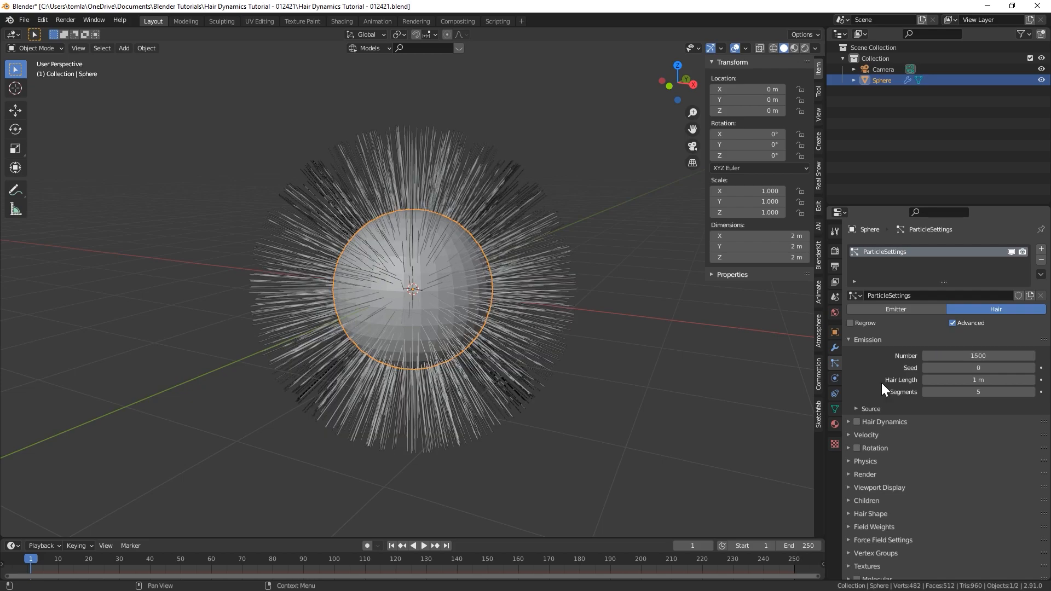
Enable Hair Dynamics on the sphere's particle system and play the simulation to watch the hair move.
click(856, 421)
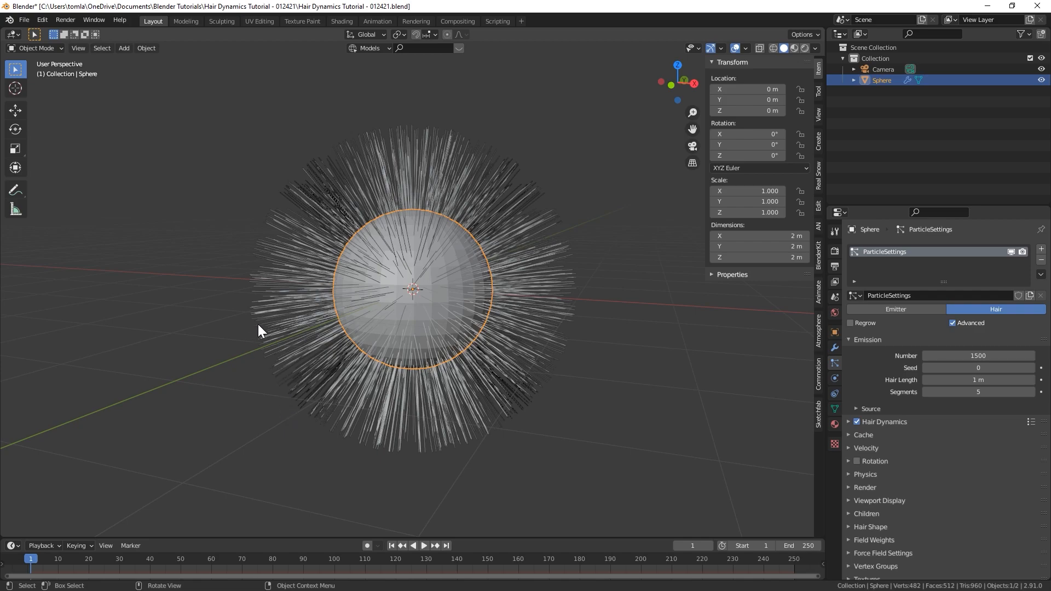
key(space)
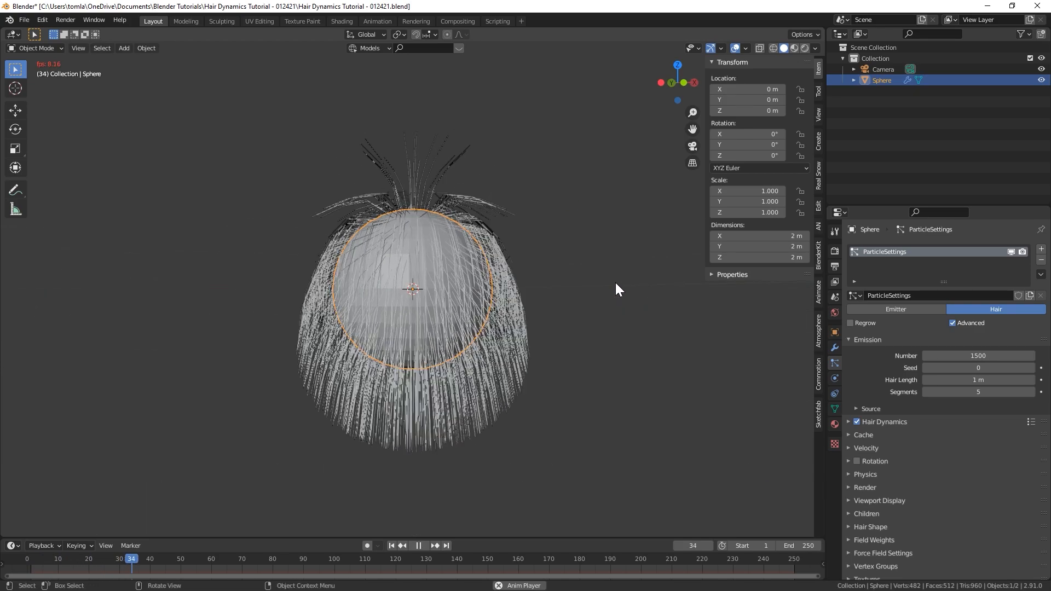
middle_drag(616, 277, 550, 300)
key(space)
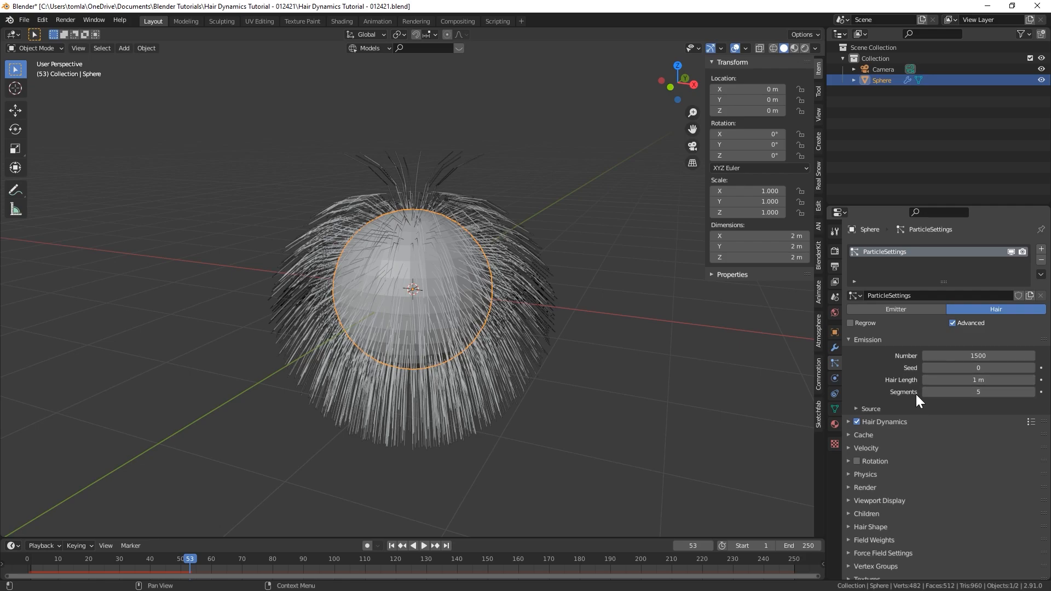
Try 3 hair segments and replay the simulation from the first frame.
click(973, 394)
text(3)
key(Return)
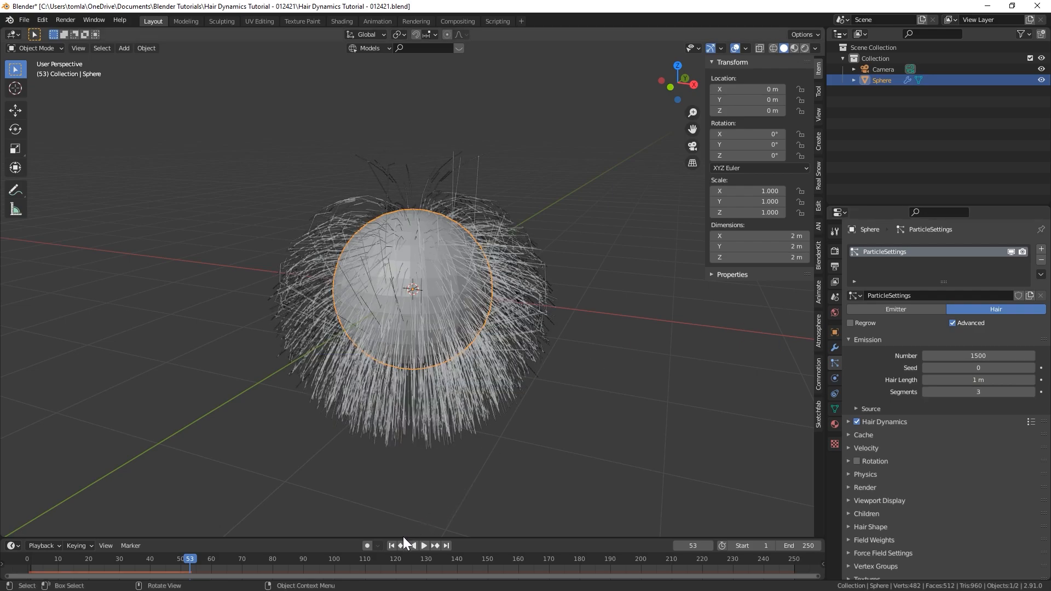
click(391, 545)
key(space)
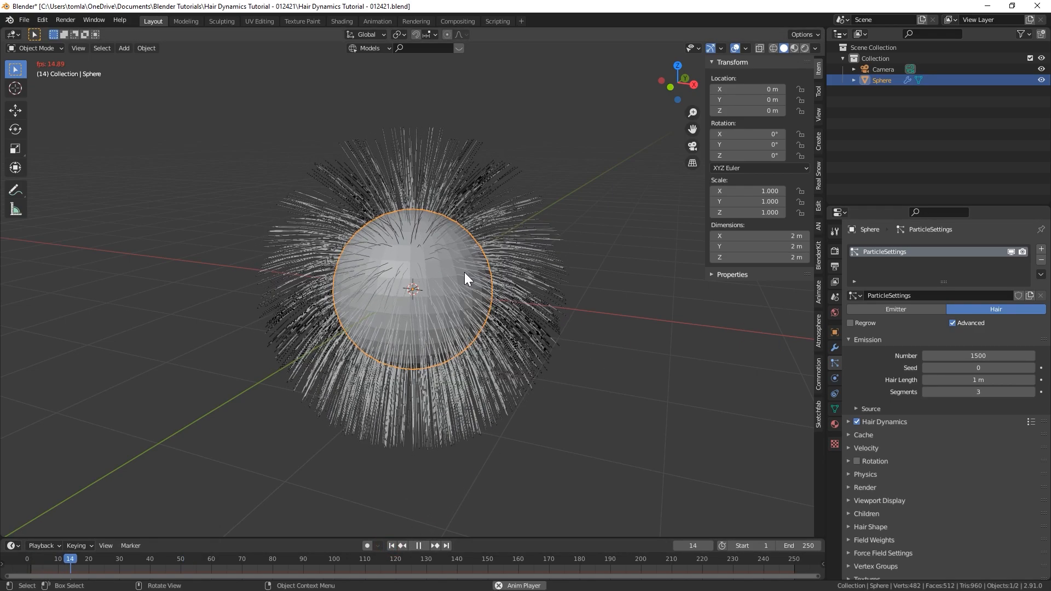
key(Escape)
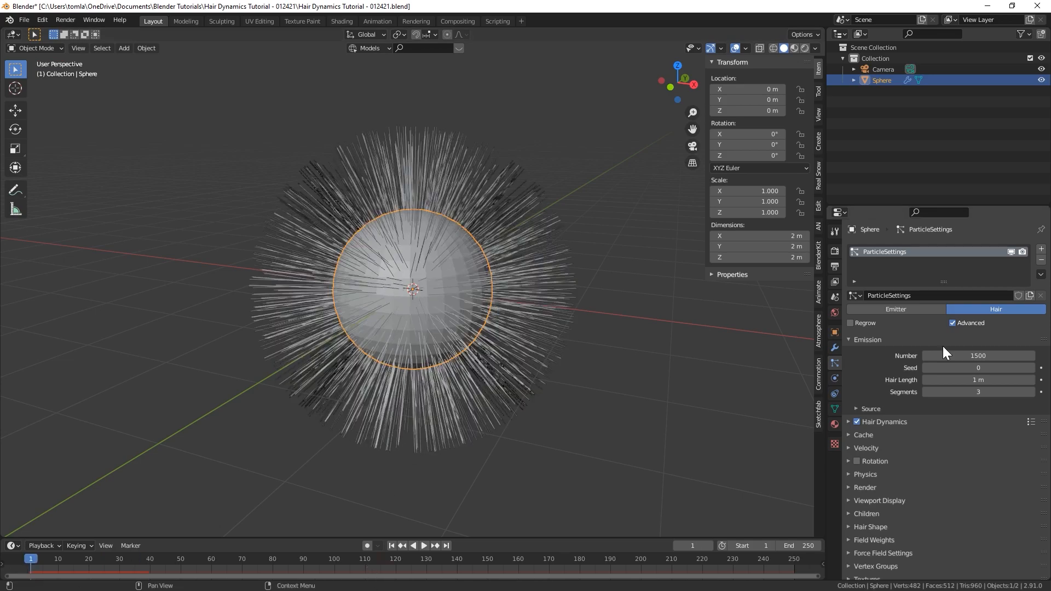
Set the hair segments to 10, play the simulation and inspect the hair around the sphere.
click(984, 391)
text(10)
key(Return)
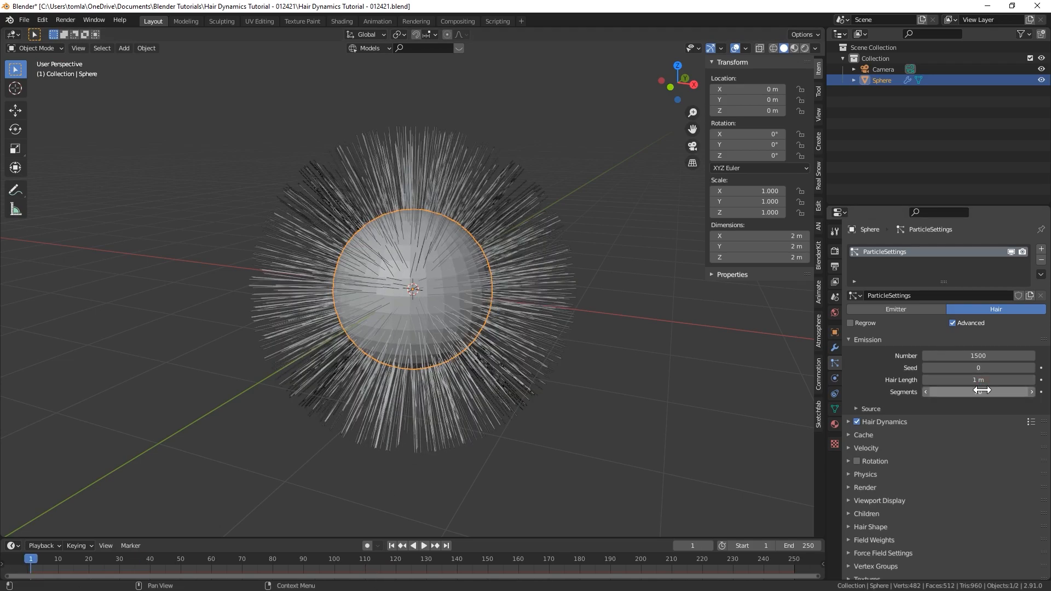
key(space)
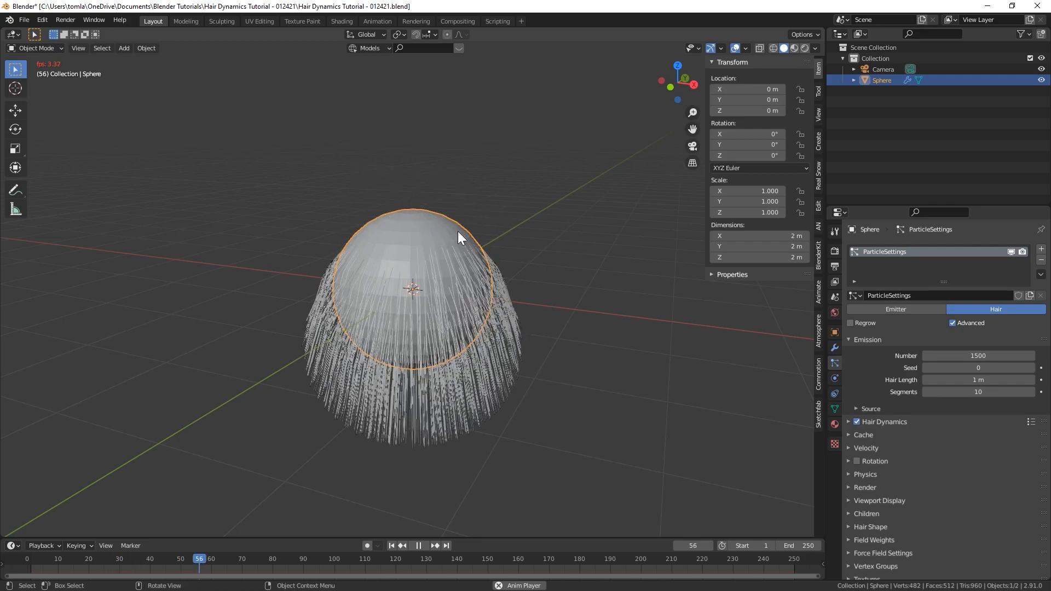
key(space)
middle_drag(511, 299, 455, 305)
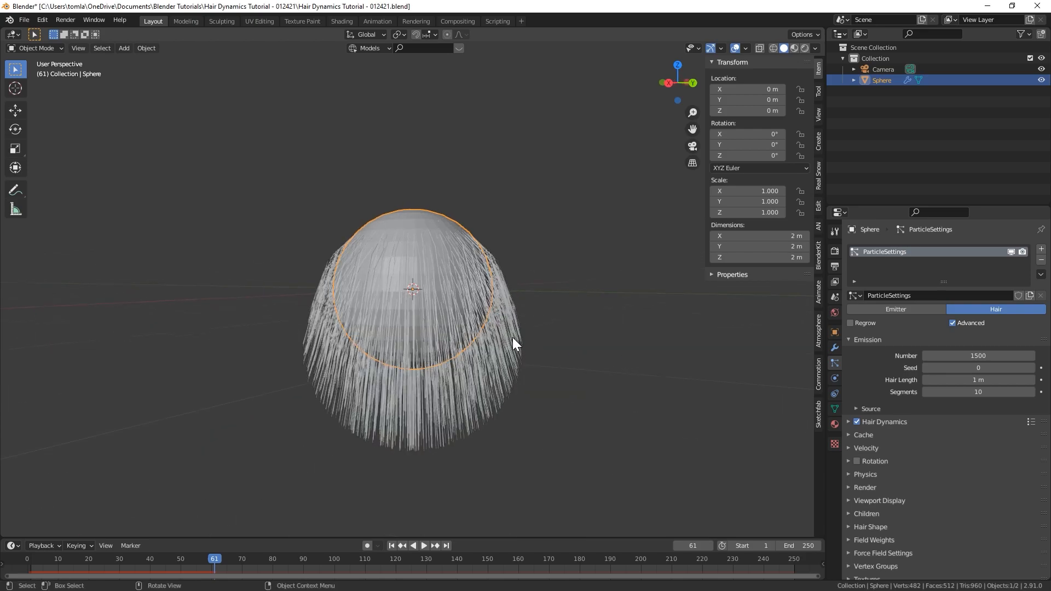
Enable Collision physics on the sphere and play the hair simulation from the first frame in front view.
key(KP_1)
click(392, 546)
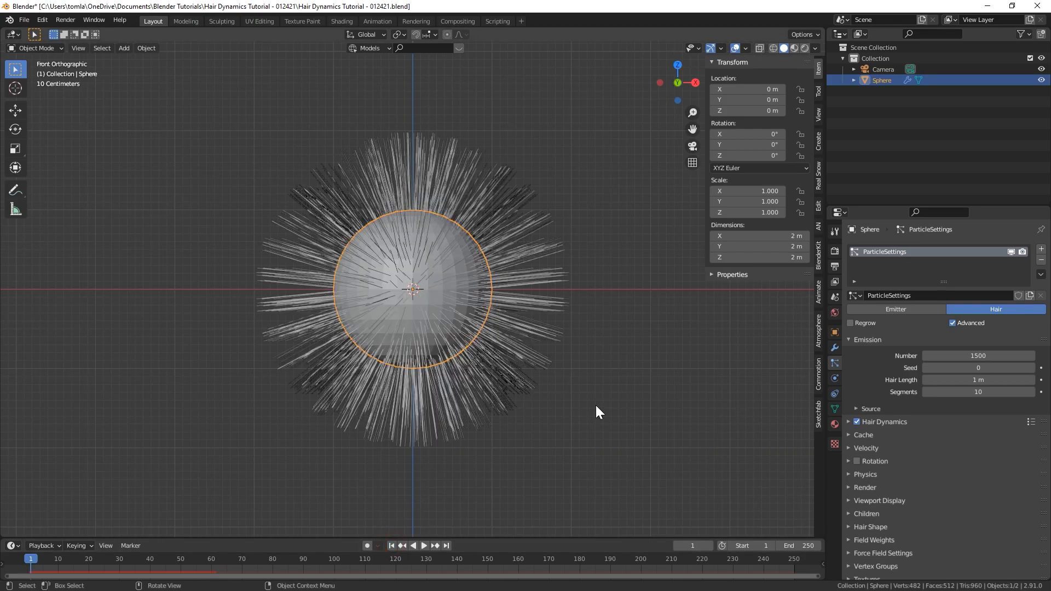
scroll(852, 452, down, 2)
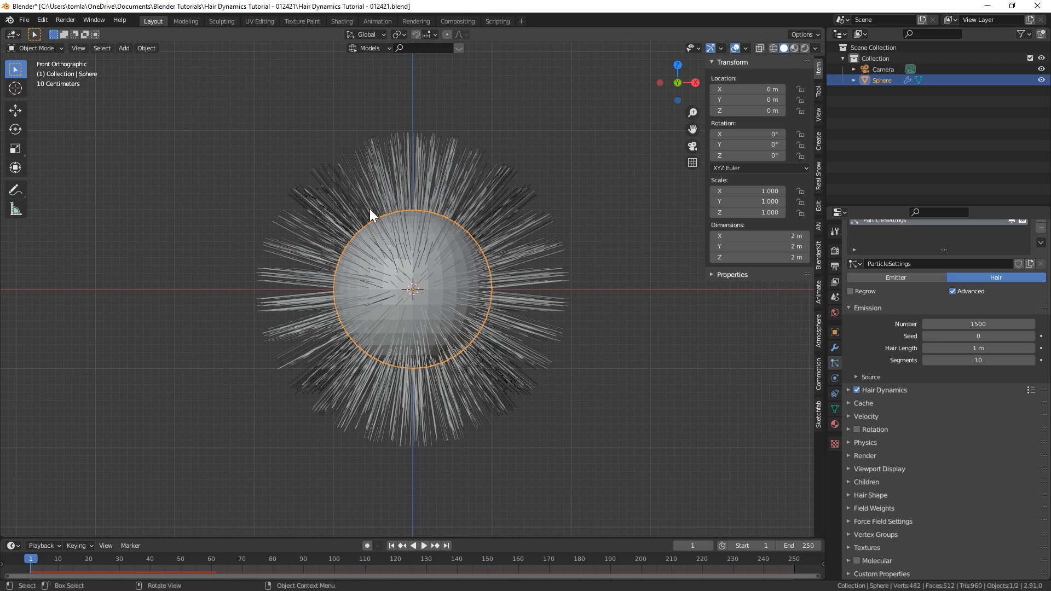
click(834, 376)
click(899, 276)
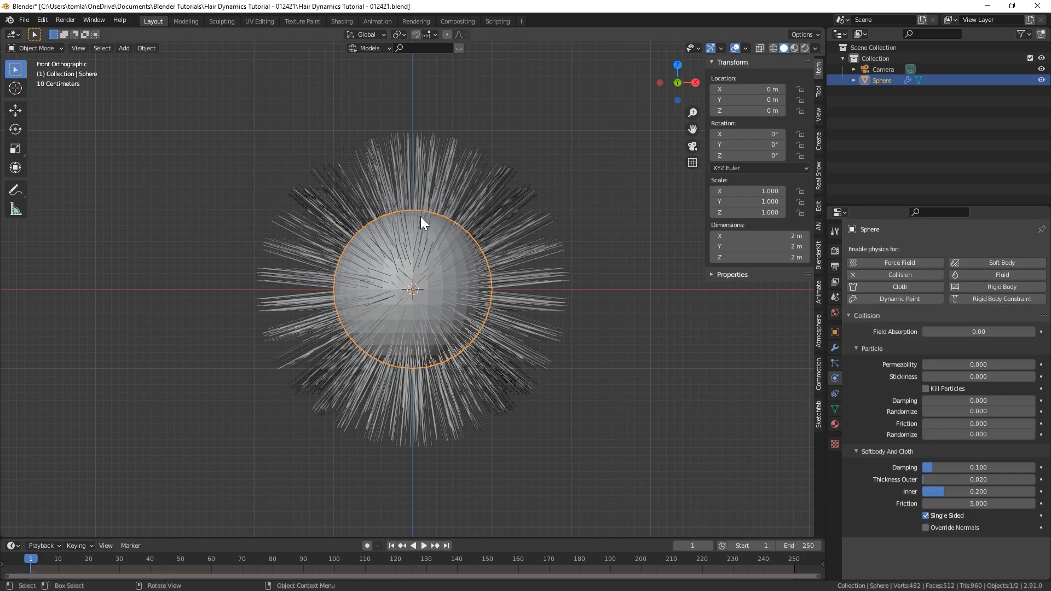
key(space)
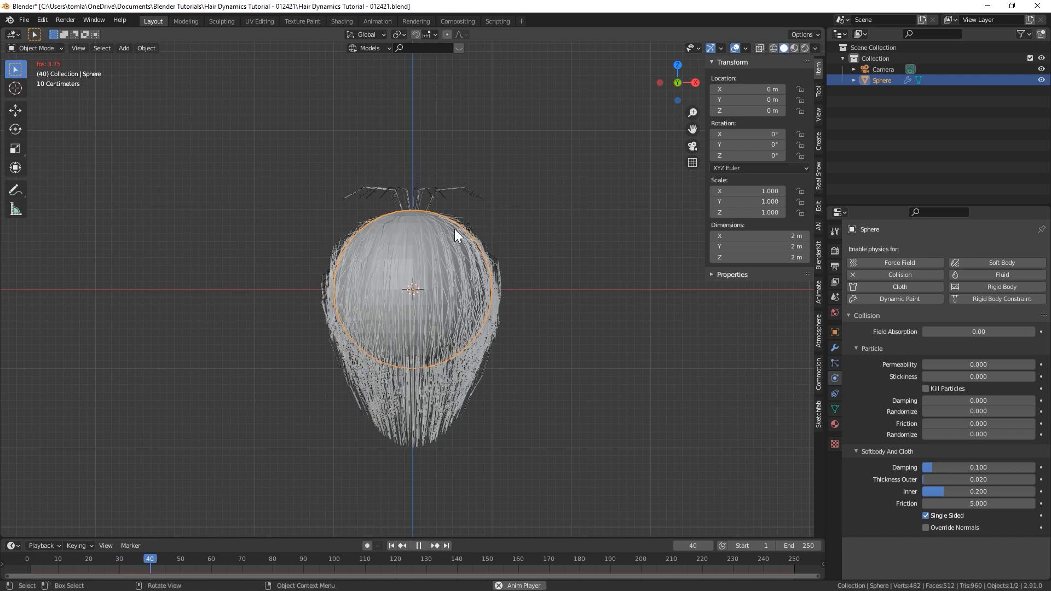
click(546, 316)
key(space)
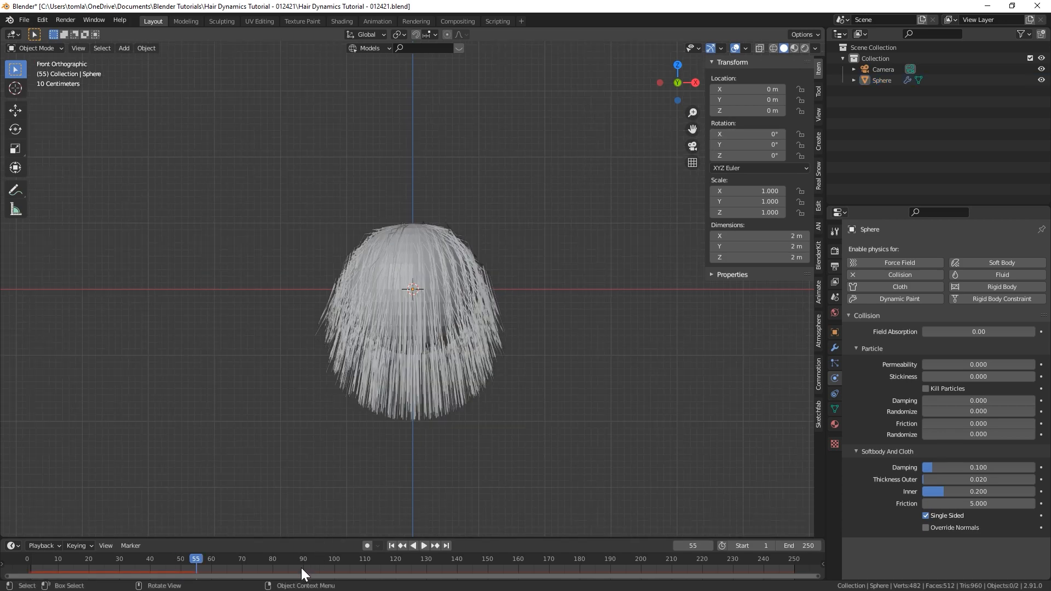
Drive the sphere's Y rotation with #frame/10 and play the simulation from the first frame.
click(391, 546)
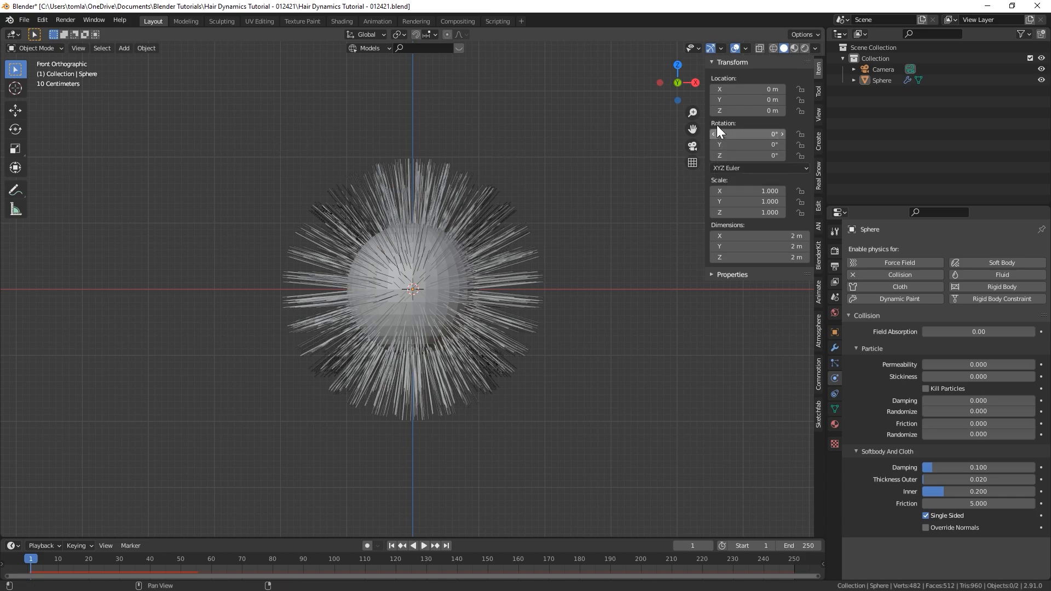
click(744, 148)
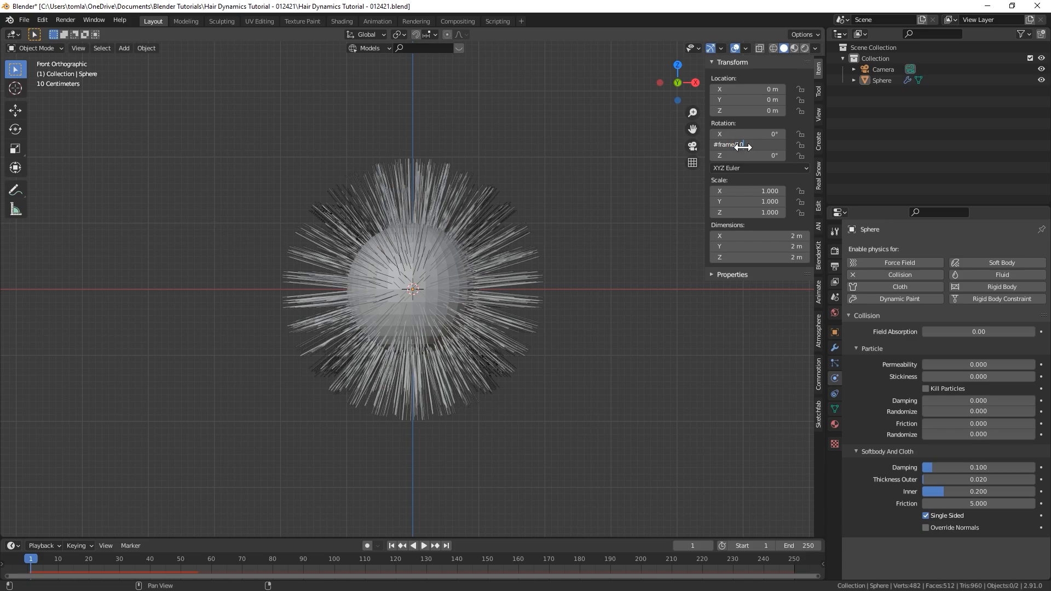
text(#frame/10)
key(Return)
key(space)
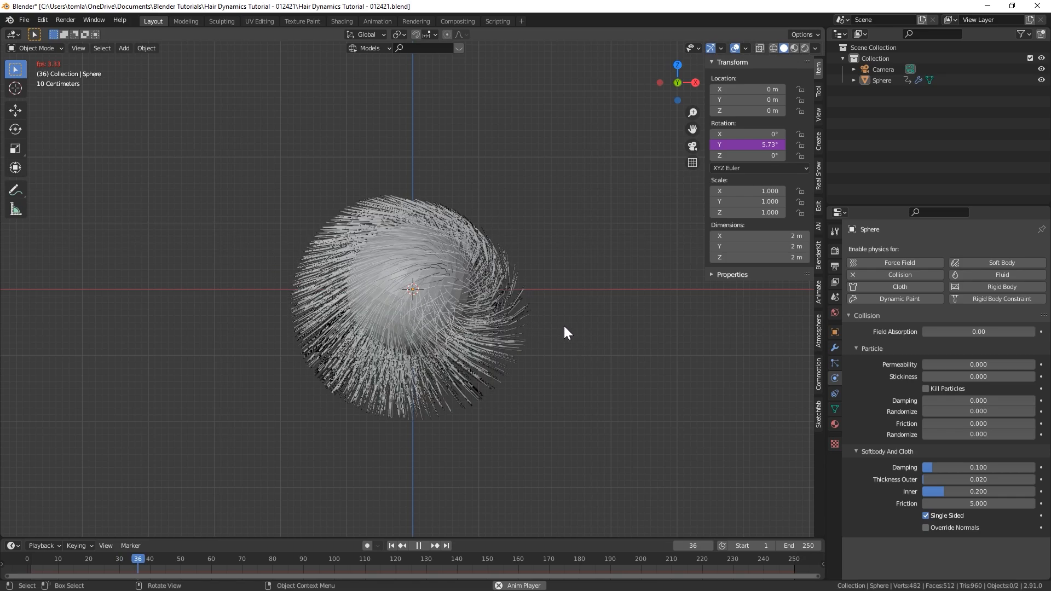
middle_drag(511, 343, 463, 342)
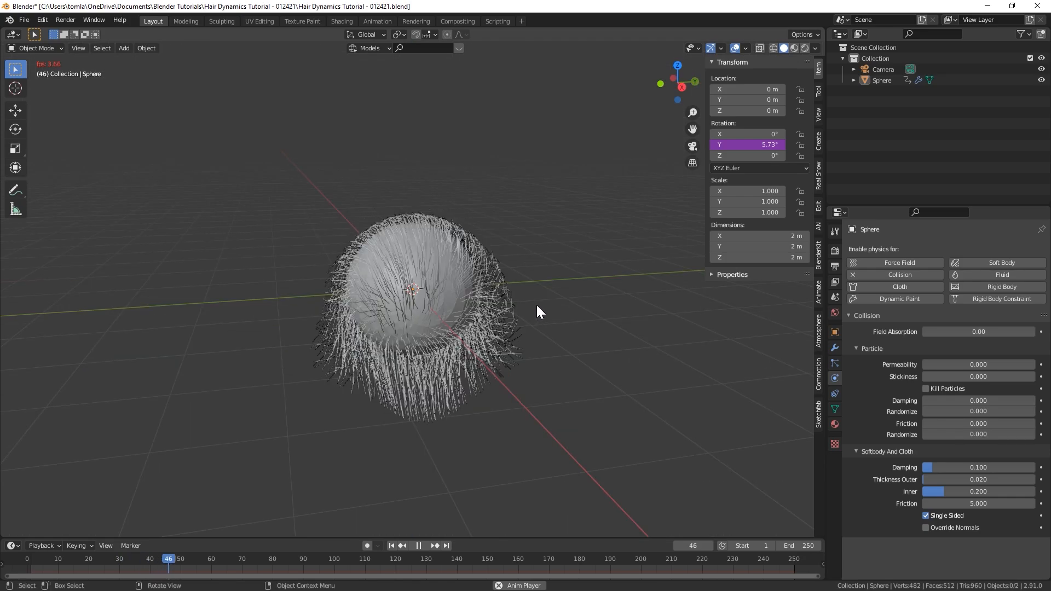
Finish viewing the rotating hair simulation and delete the hairy test sphere.
middle_drag(537, 304, 624, 296)
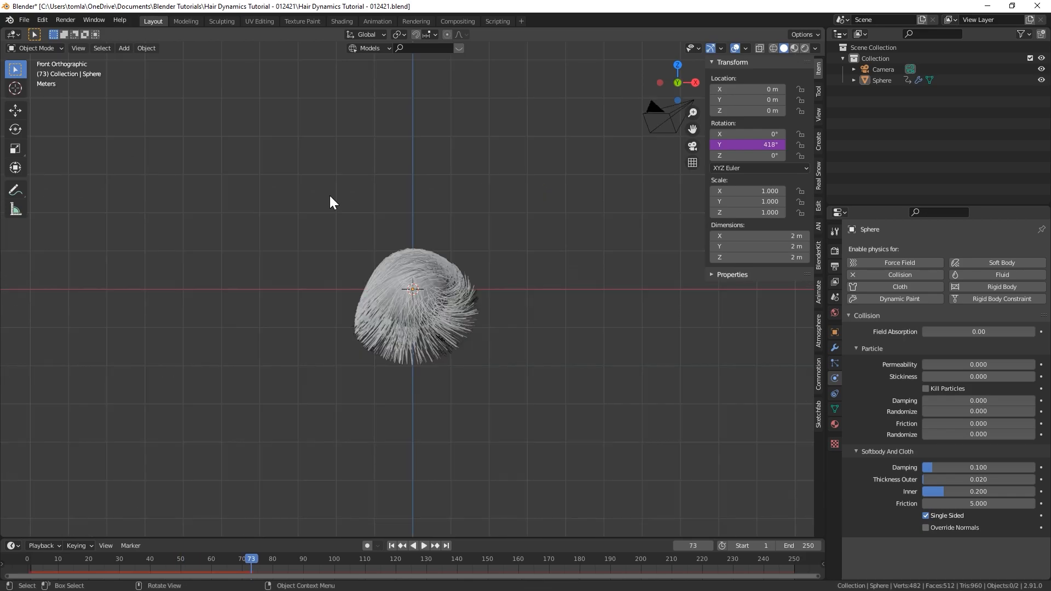
scroll(329, 195, up, 2)
drag(313, 188, 479, 353)
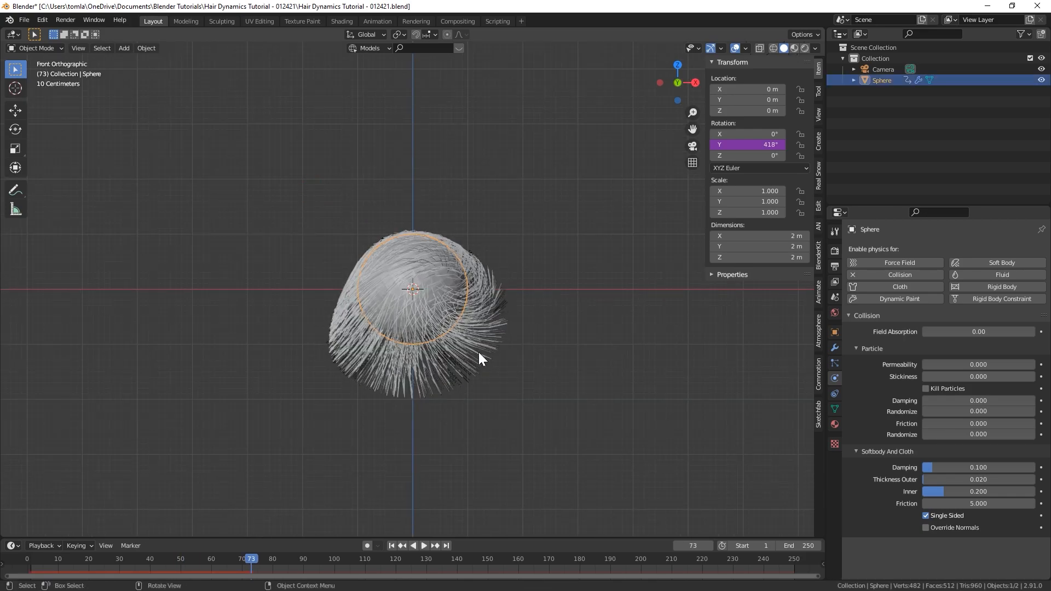
key(x)
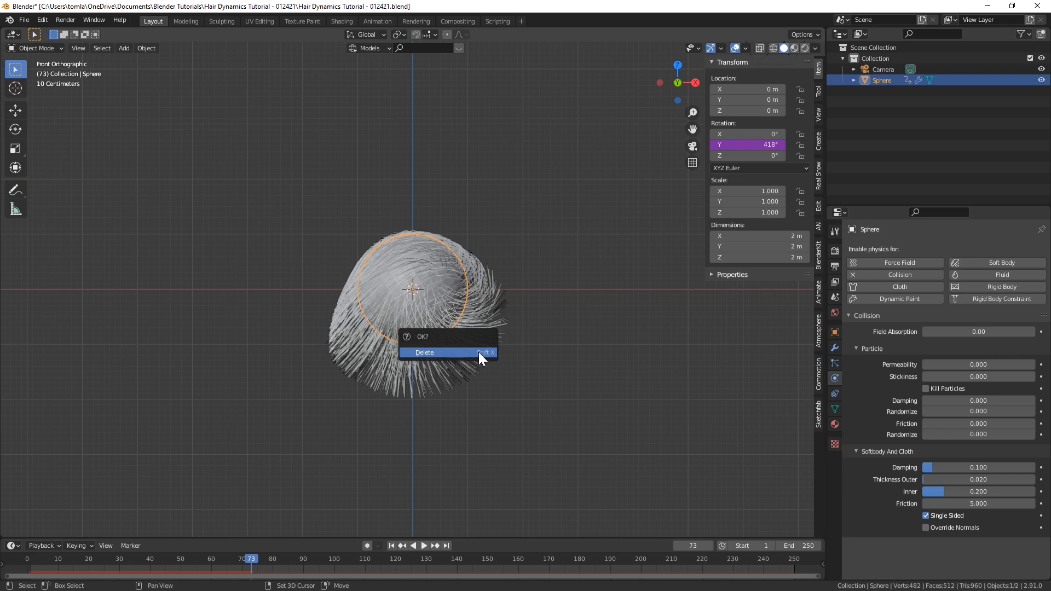
click(478, 353)
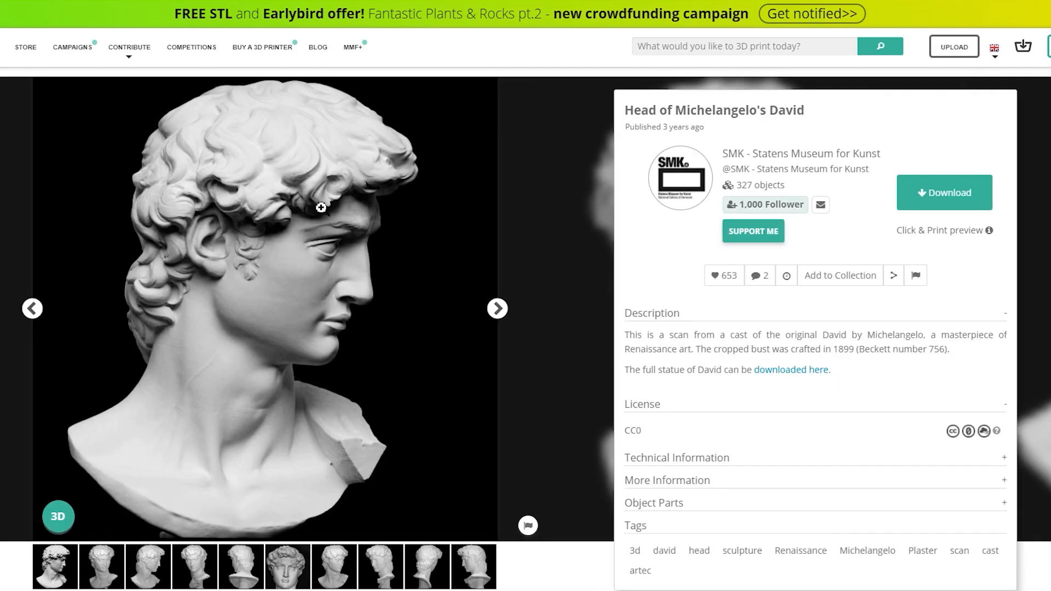
Import the Smk55-Kas2232-Head-Of-David STL model into the scene.
click(600, 246)
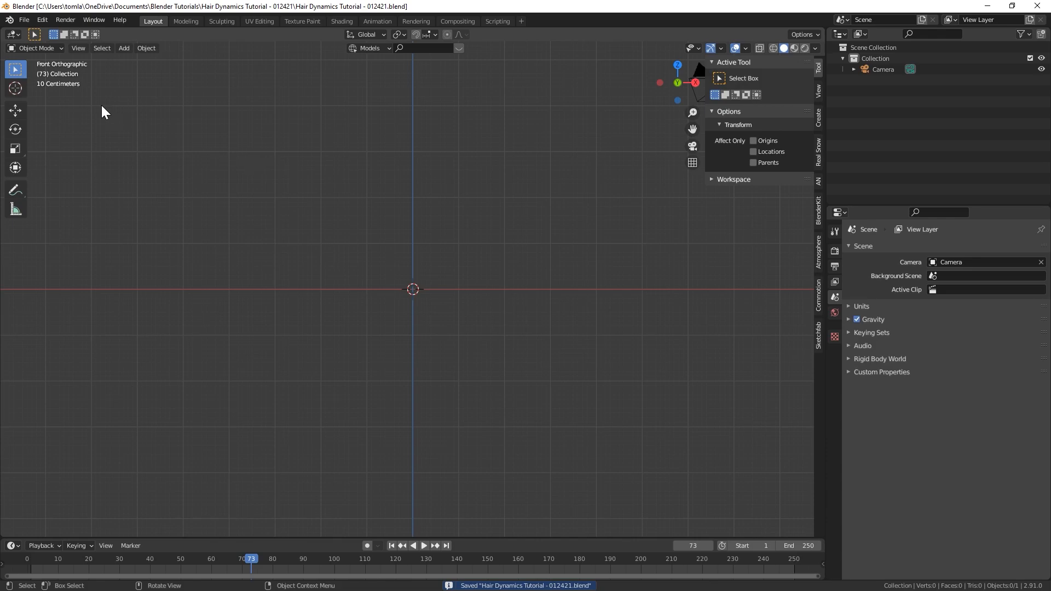
click(24, 20)
mouse_move(61, 167)
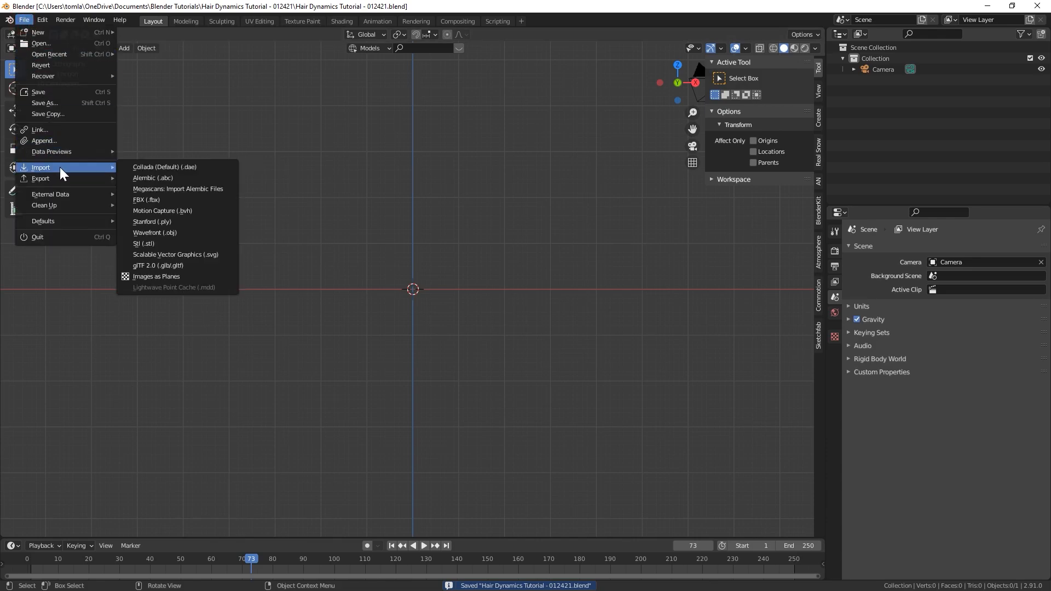
click(149, 243)
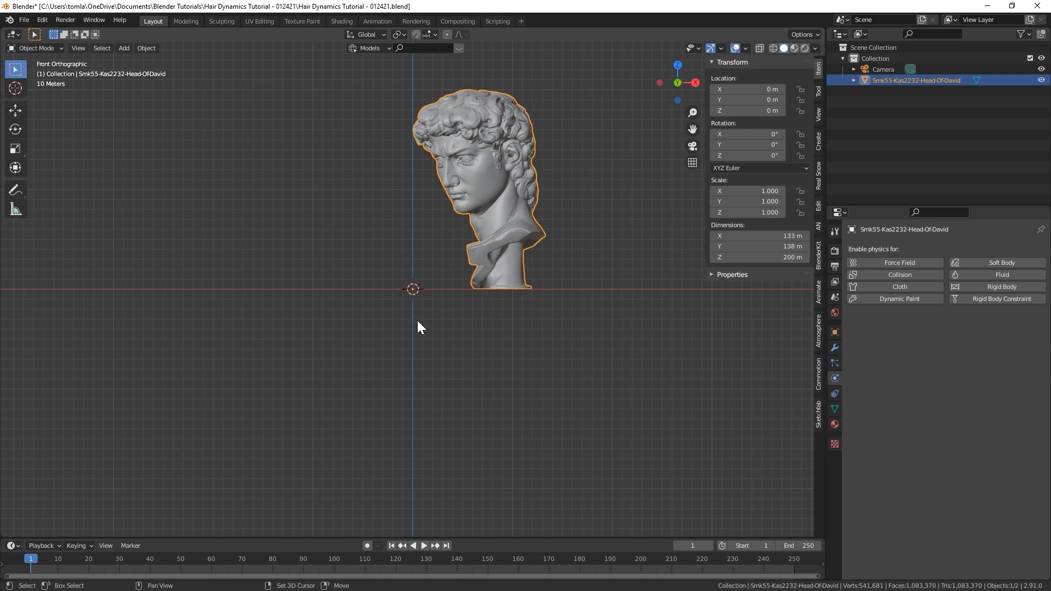
Scale the David head to 0.1 and frame it in front view.
shift+middle_drag(417, 320, 449, 317)
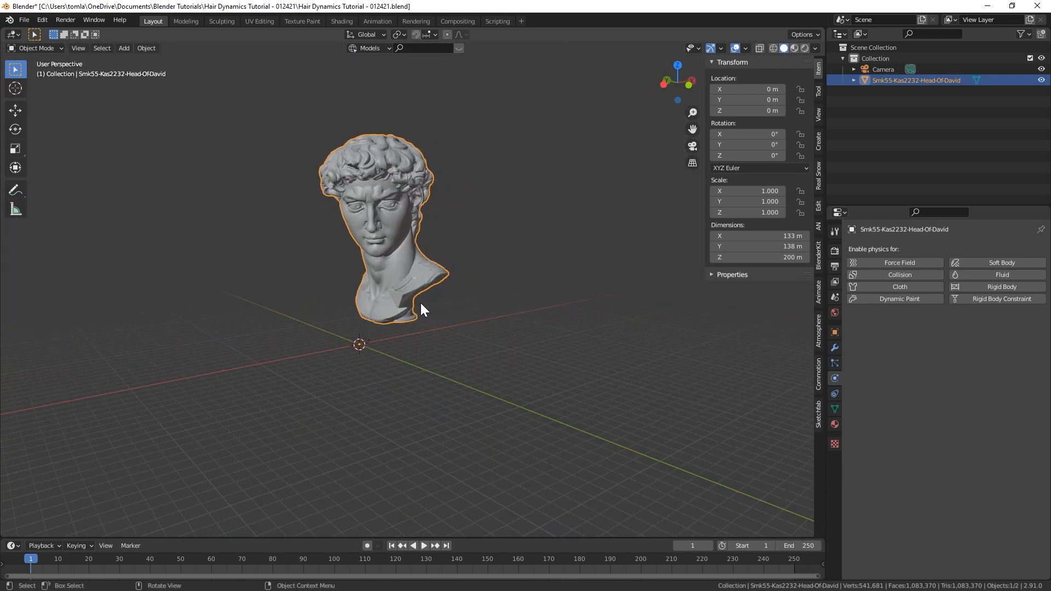
text(s.1)
key(Return)
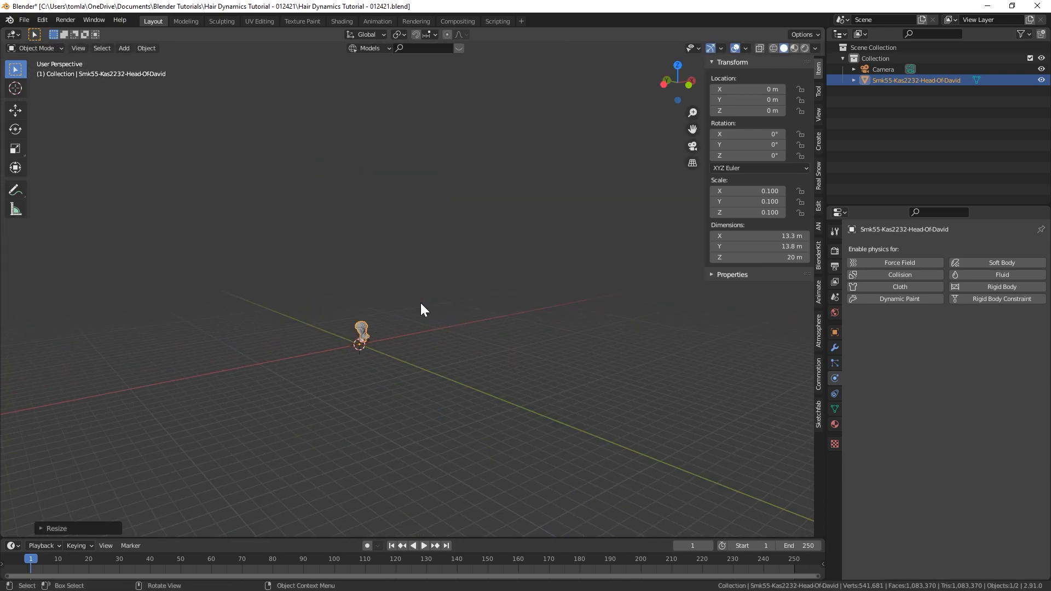
key(KP_1)
key(KP_Decimal)
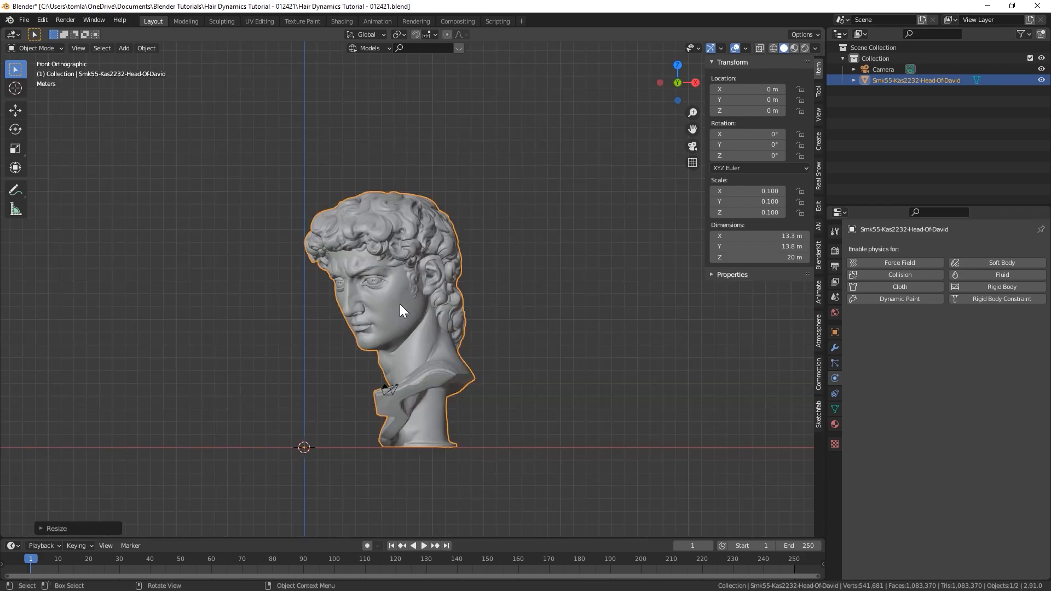
Move the whole head mesh along X in Edit Mode to centre it over the world origin.
key(Tab)
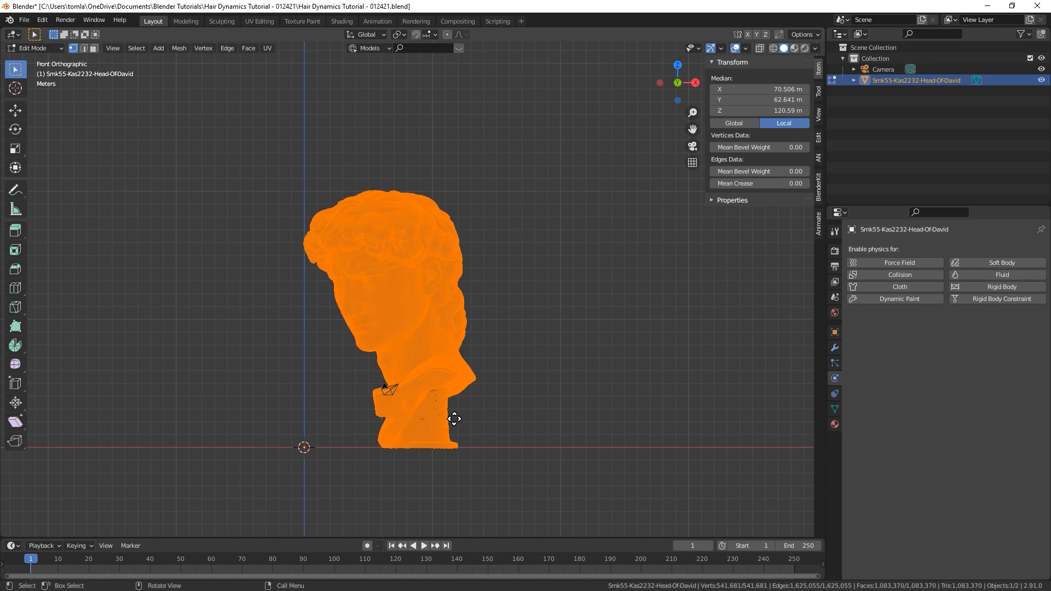
key(g)
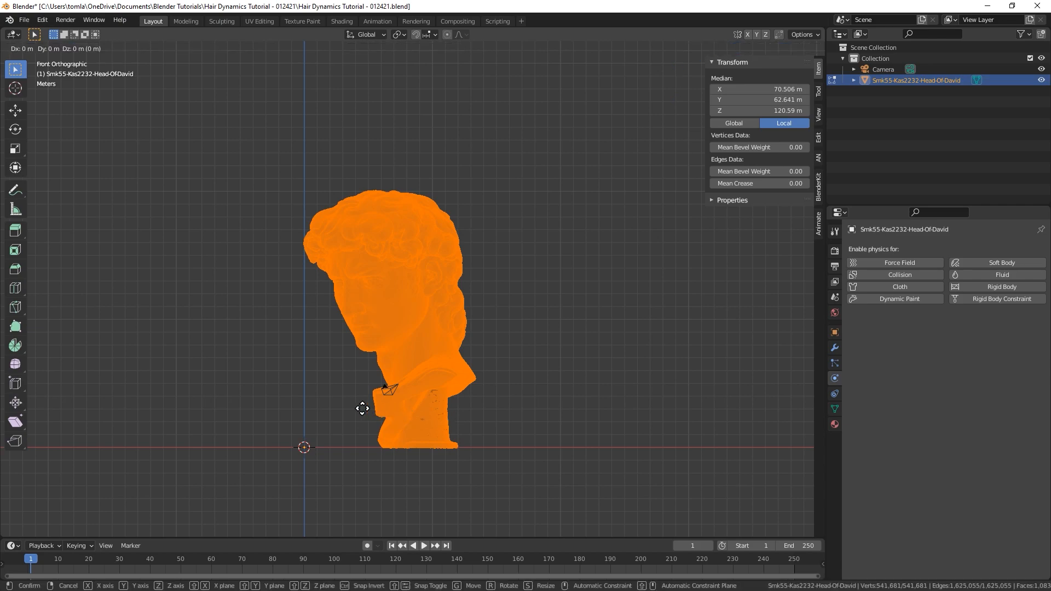
key(x)
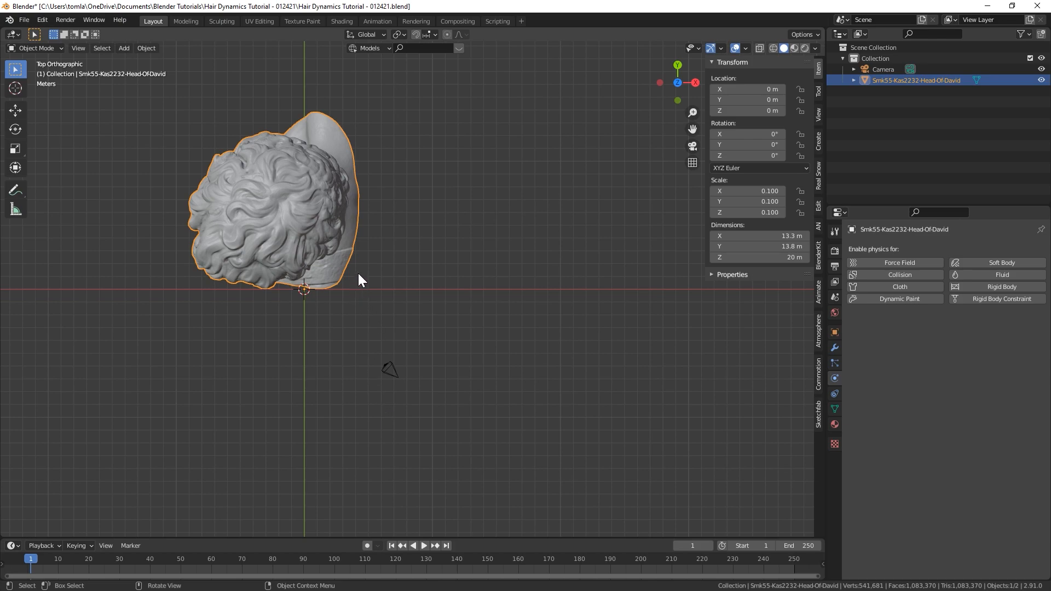
key(KP_1)
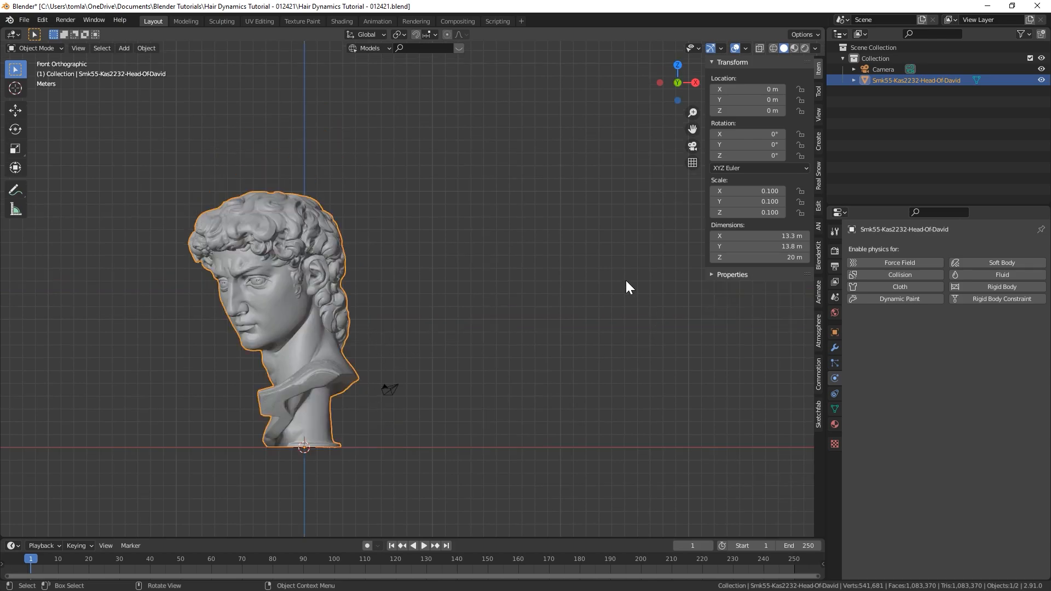
Rotate the David head 45° about the global Z axis so its face points forward.
key(r)
key(z)
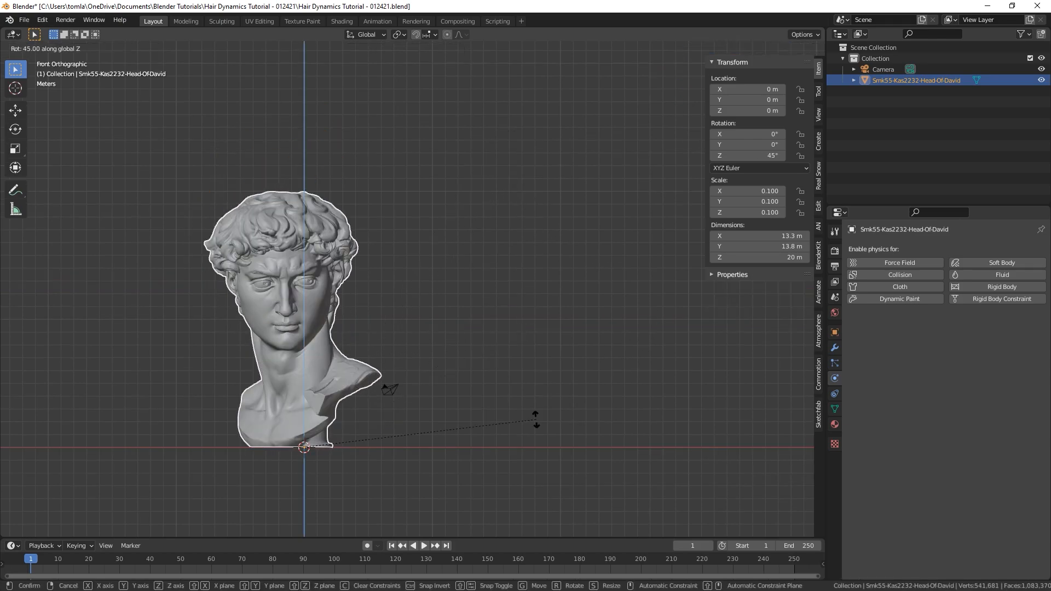
click(535, 420)
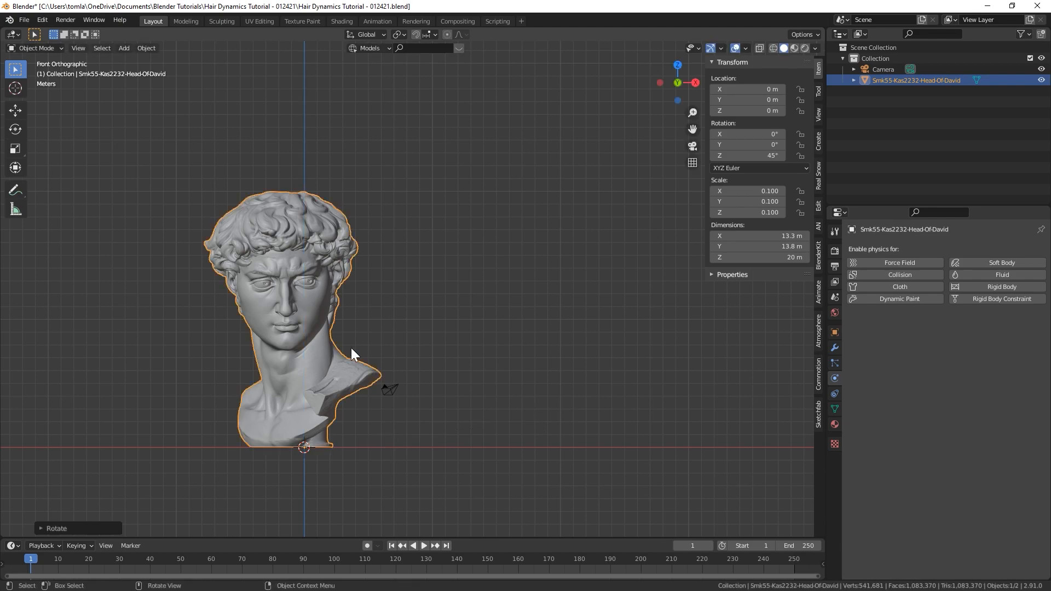
scroll(388, 308, up, 2)
scroll(328, 235, up, 3)
shift+middle_drag(311, 241, 484, 272)
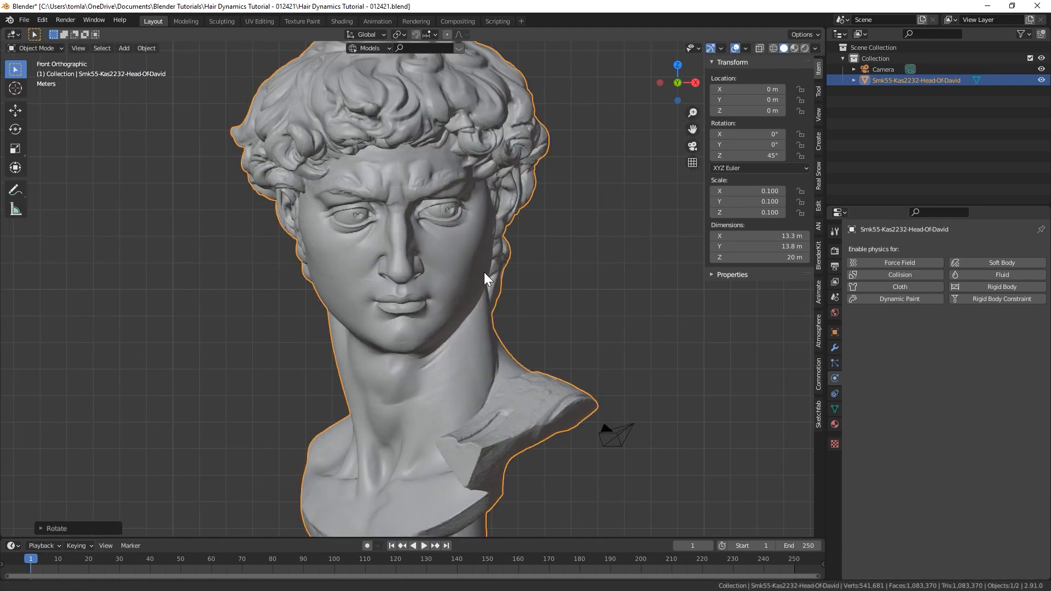
scroll(461, 266, down, 2)
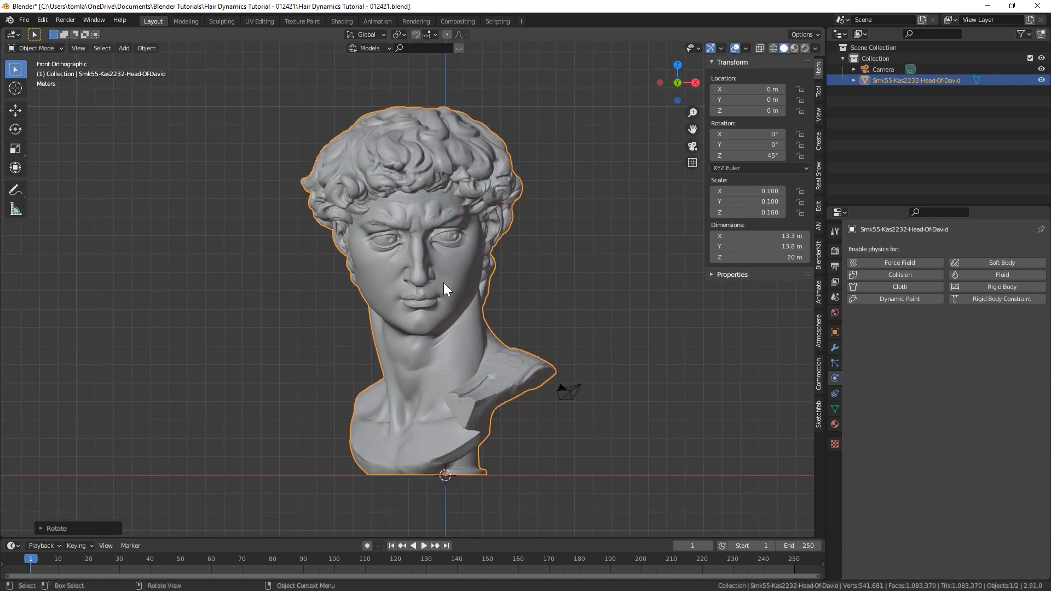
Shift the camera slightly in camera view to about X -1.52 m and Z 10.12 m.
key(KP_0)
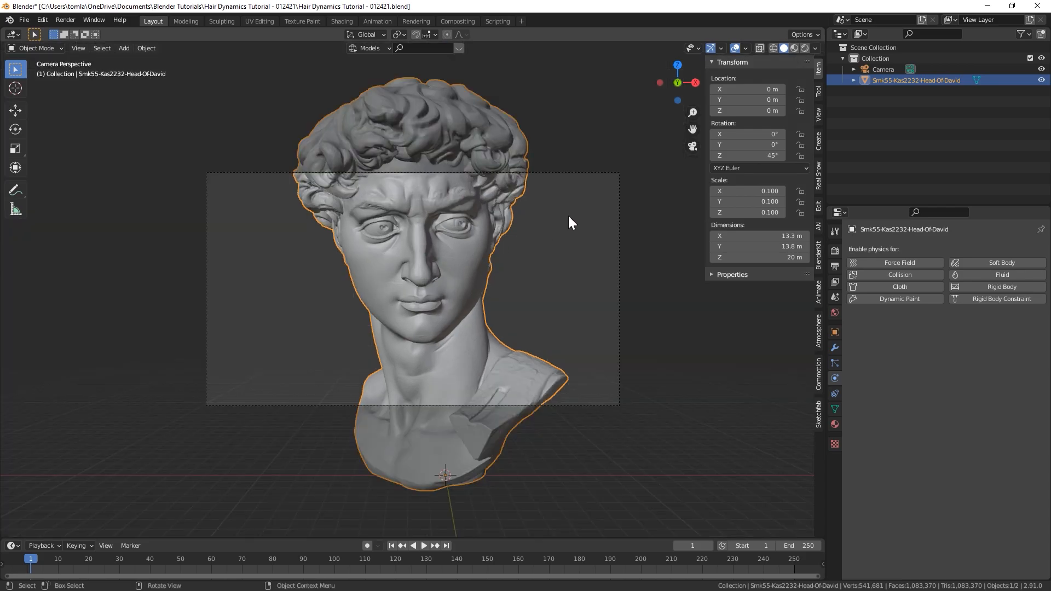
click(614, 172)
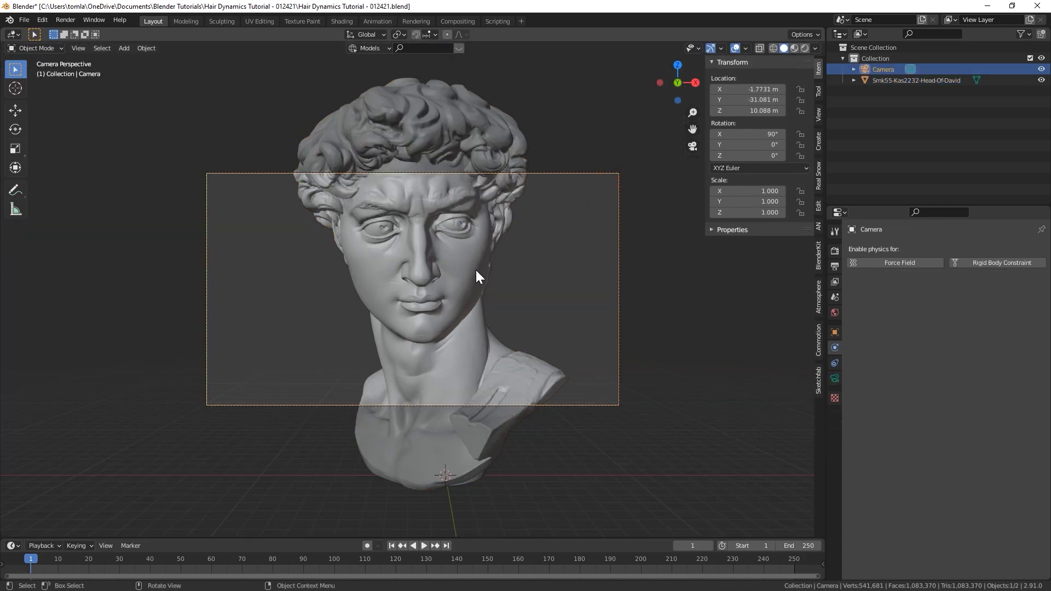
key(g)
click(486, 281)
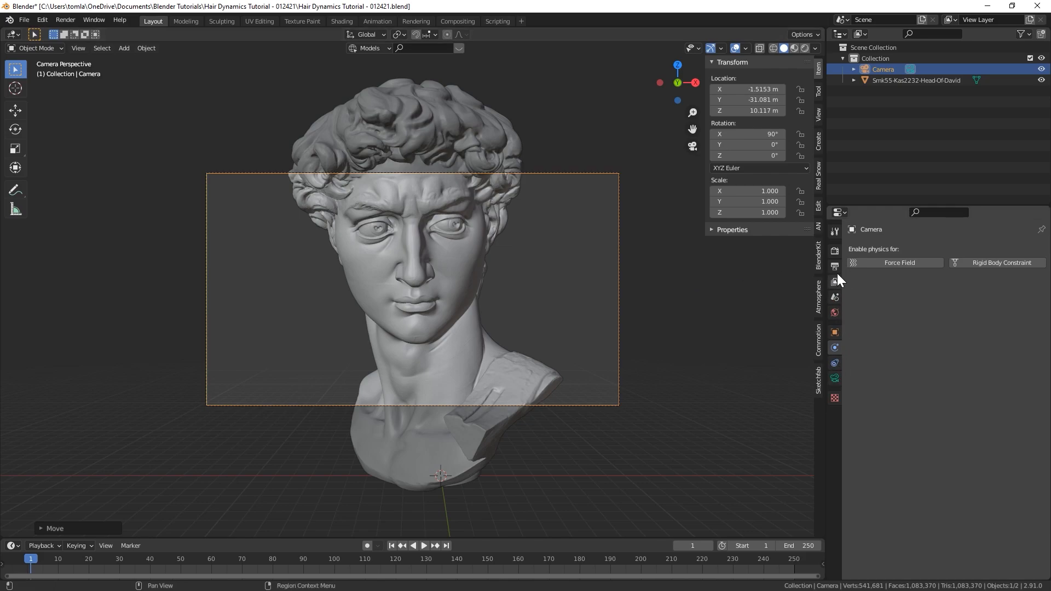
Set the render's horizontal resolution to 1080 px for a square frame.
click(834, 266)
click(985, 262)
text(1080)
key(Return)
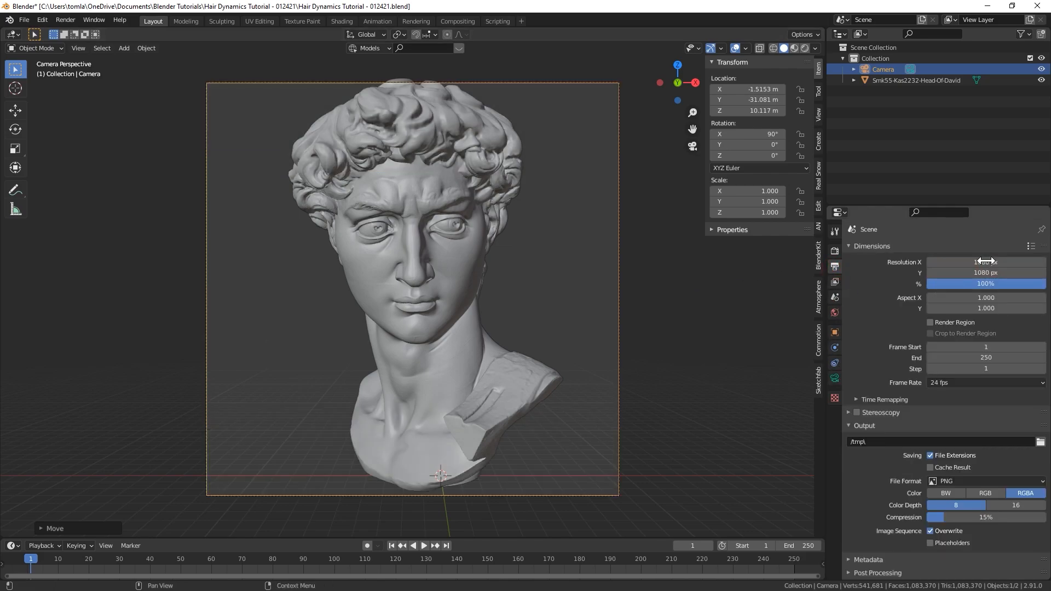
Move the camera back along Y by about 15.9 m so the whole bust fits the frame.
key(g)
key(y)
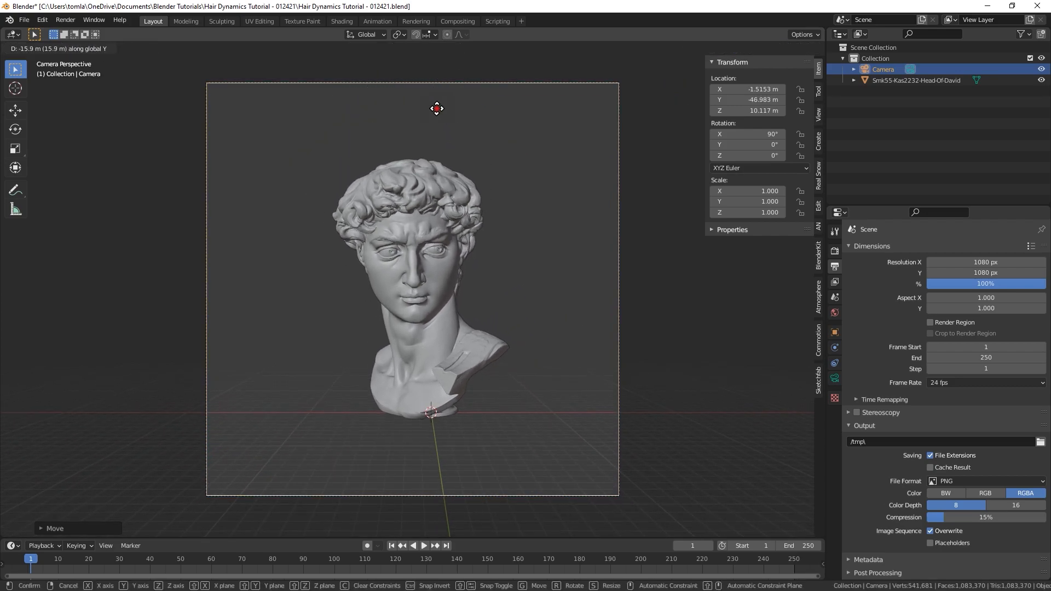
click(437, 109)
Apply the David head's scale and save the file.
click(443, 383)
key(ctrl+a)
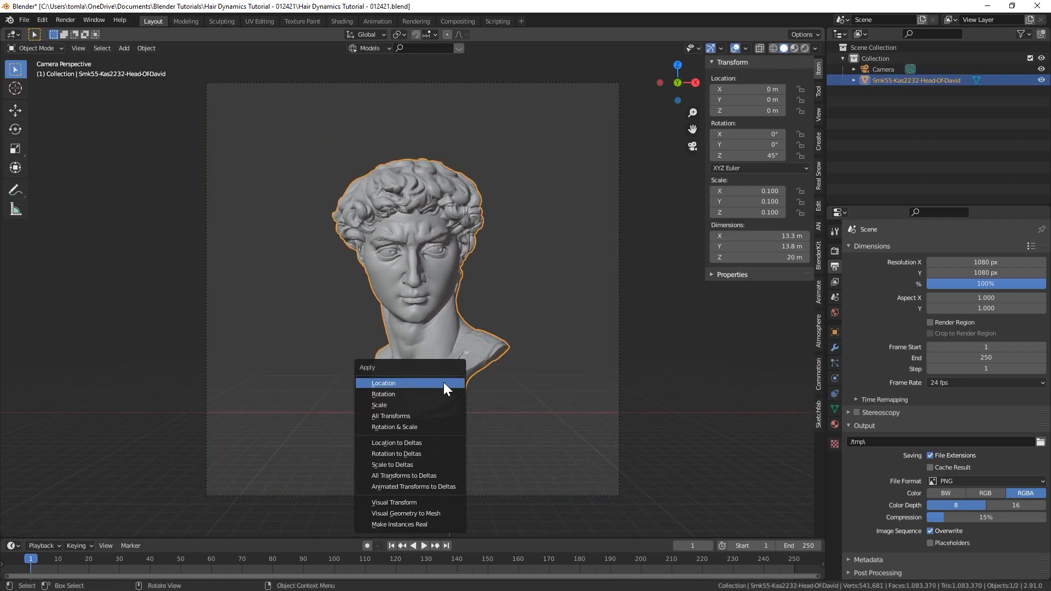
click(418, 405)
key(ctrl+s)
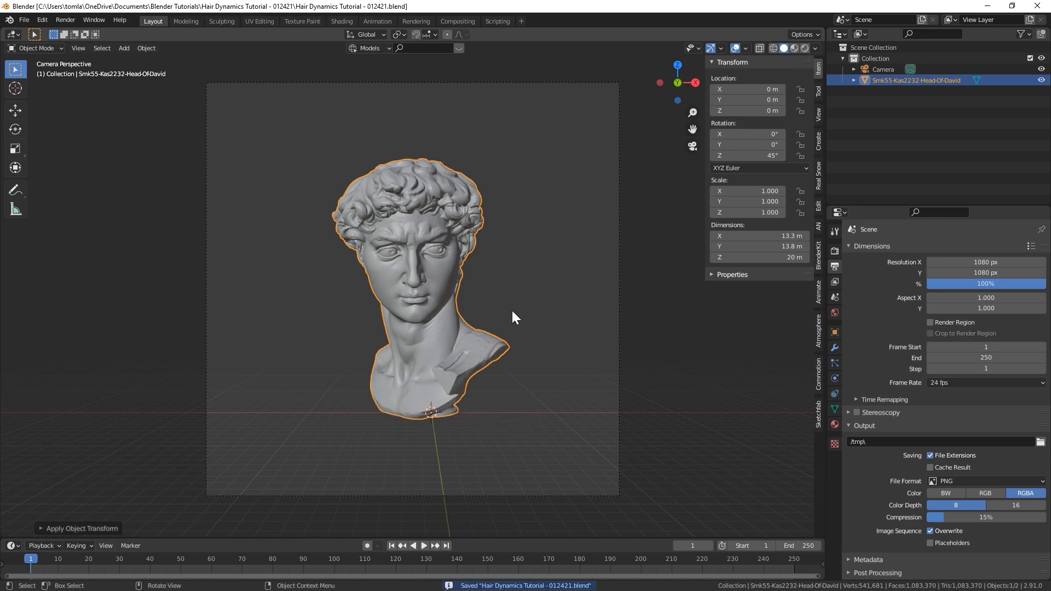
Enter Edit Mode on the head in front view, turn on X-ray and clear the full mesh selection.
click(455, 288)
key(KP_1)
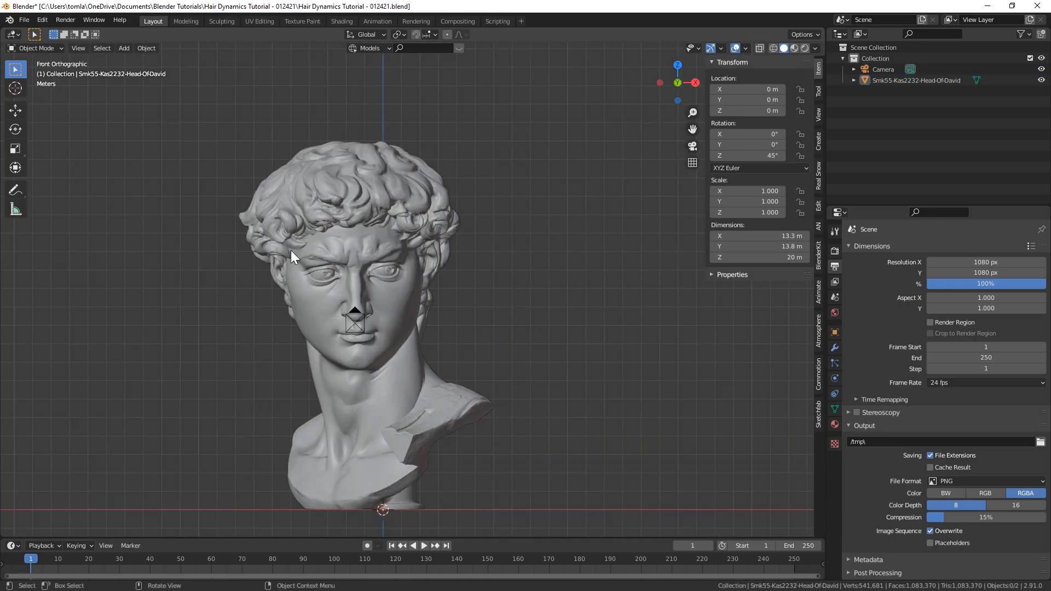
click(308, 219)
key(Tab)
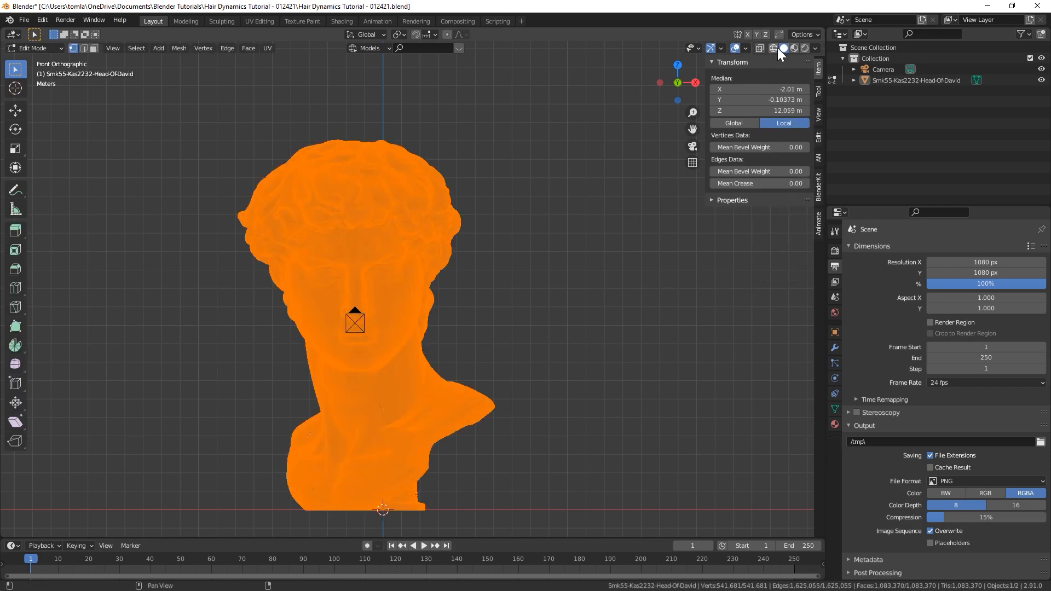
key(alt+z)
click(305, 192)
Circle-select the vertices of the sculpted curly hair from the front with an enlarged brush.
key(c)
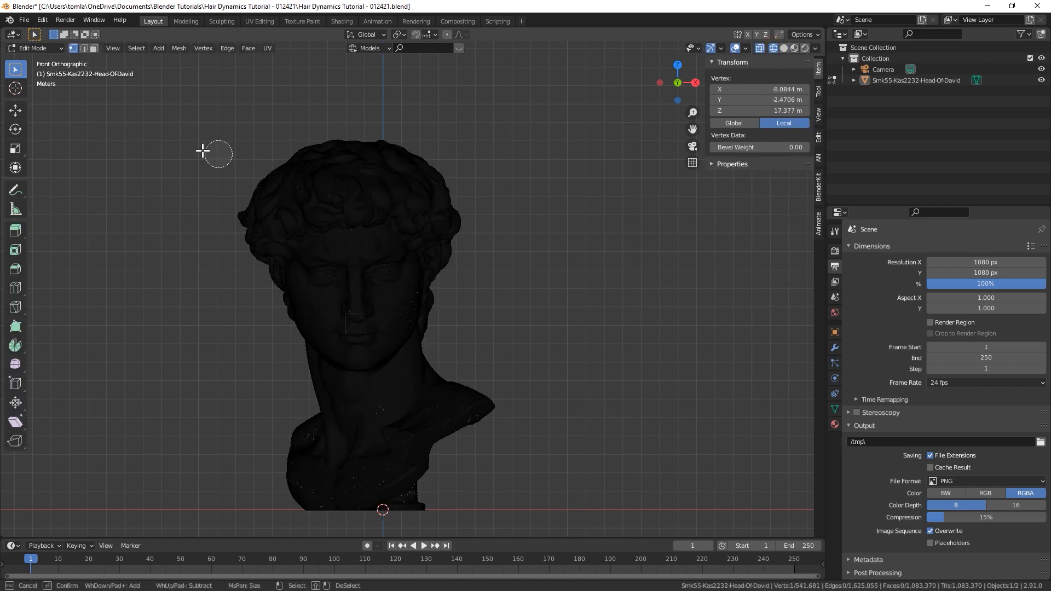
scroll(156, 151, down, 5)
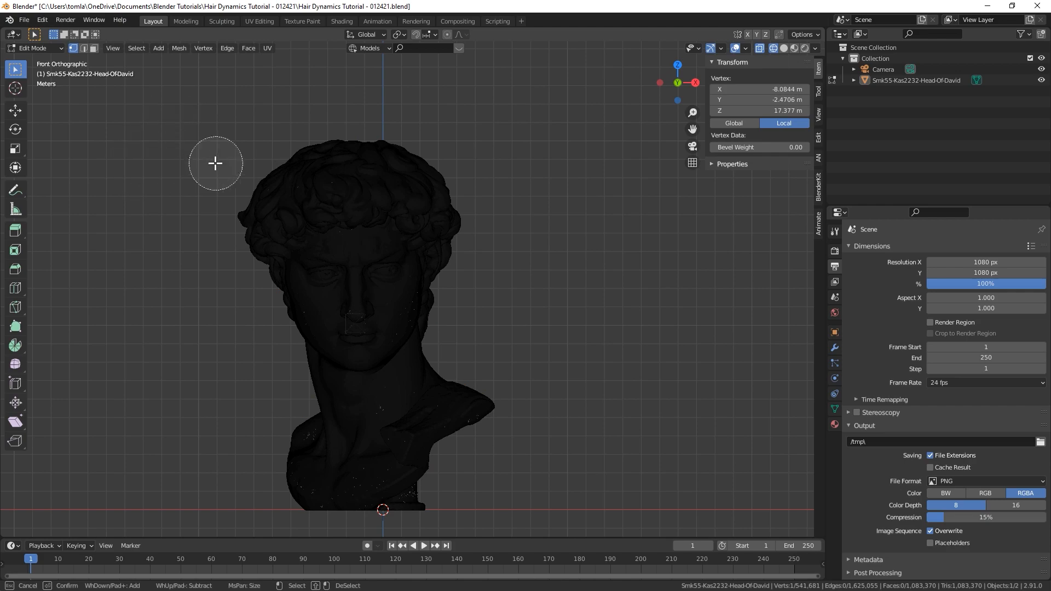
mouse_move(235, 240)
mouse_down()
mouse_move(284, 174)
mouse_move(313, 154)
mouse_move(364, 146)
mouse_move(446, 180)
mouse_move(468, 253)
mouse_move(377, 192)
mouse_move(245, 197)
mouse_move(235, 247)
mouse_move(214, 208)
mouse_move(192, 197)
mouse_up()
key(Escape)
Extend the circle selection in right view over the front curls and down the back of the hair.
key(KP_3)
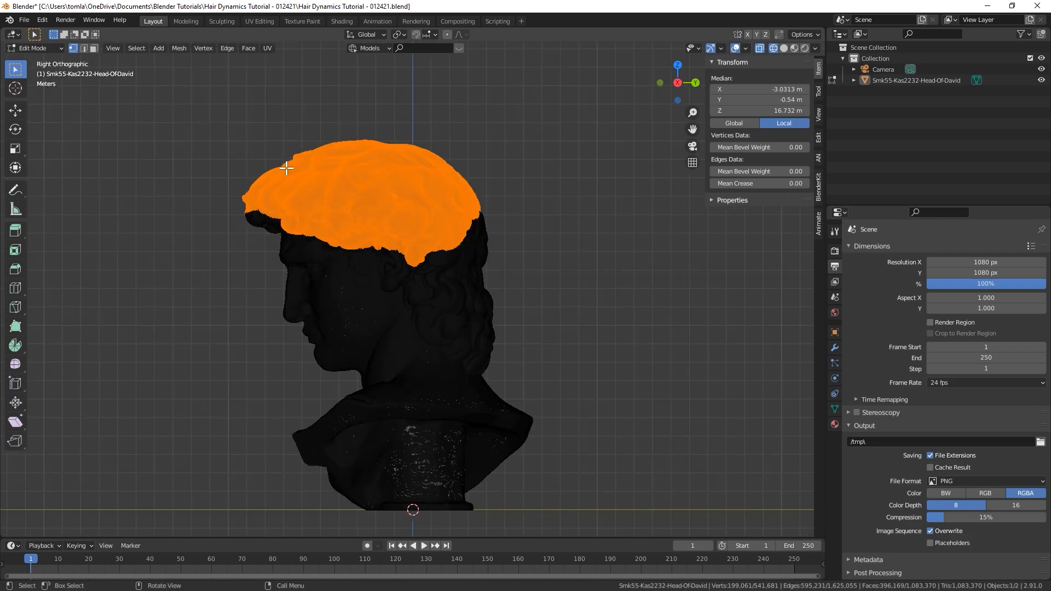
scroll(276, 171, up, 2)
scroll(271, 170, down, 1)
key(c)
mouse_move(227, 193)
mouse_down()
mouse_move(472, 235)
mouse_move(452, 229)
mouse_move(505, 286)
mouse_move(497, 281)
mouse_up()
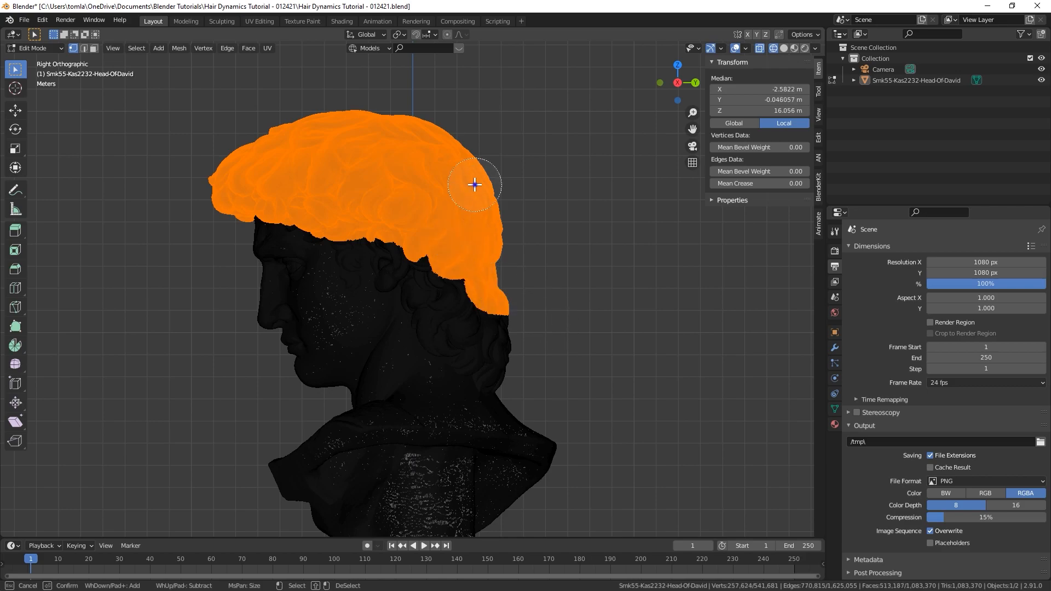
key(Escape)
Create a vertex group and assign the selected hair vertices to it with weight 1.000.
middle_drag(543, 208, 563, 239)
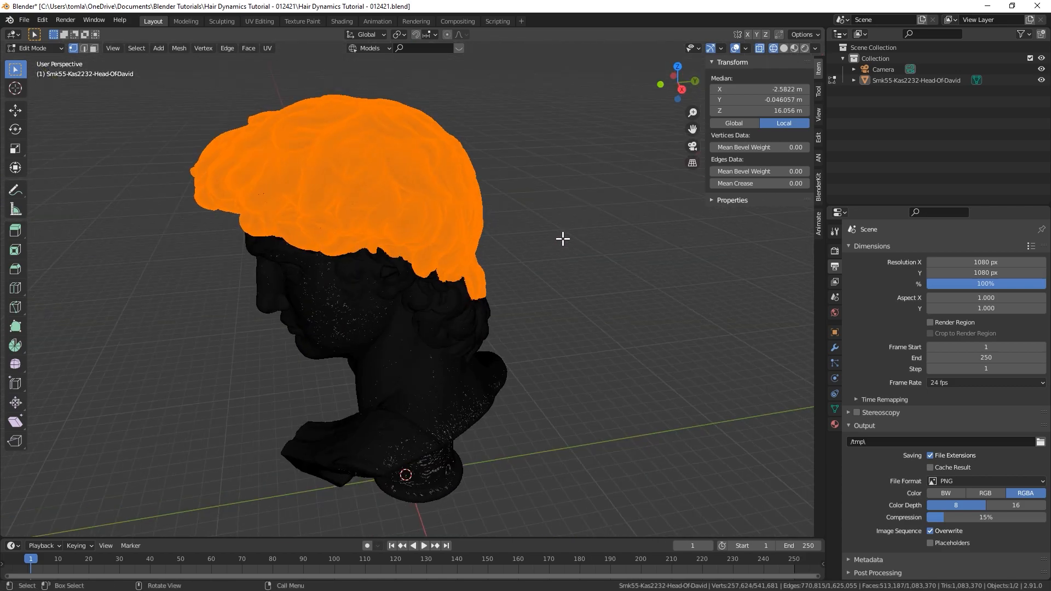
key(KP_1)
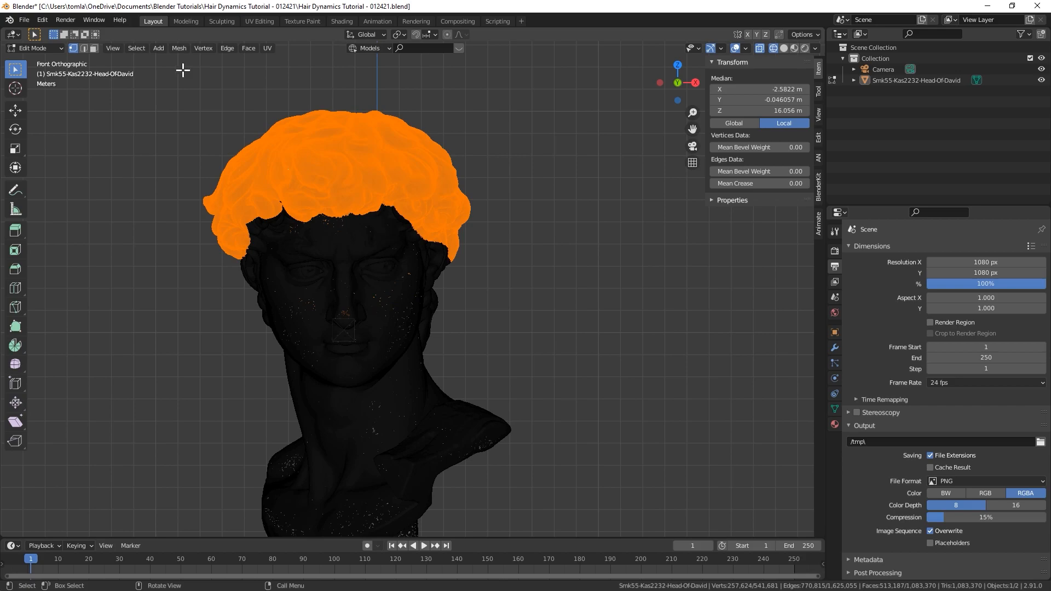
click(835, 408)
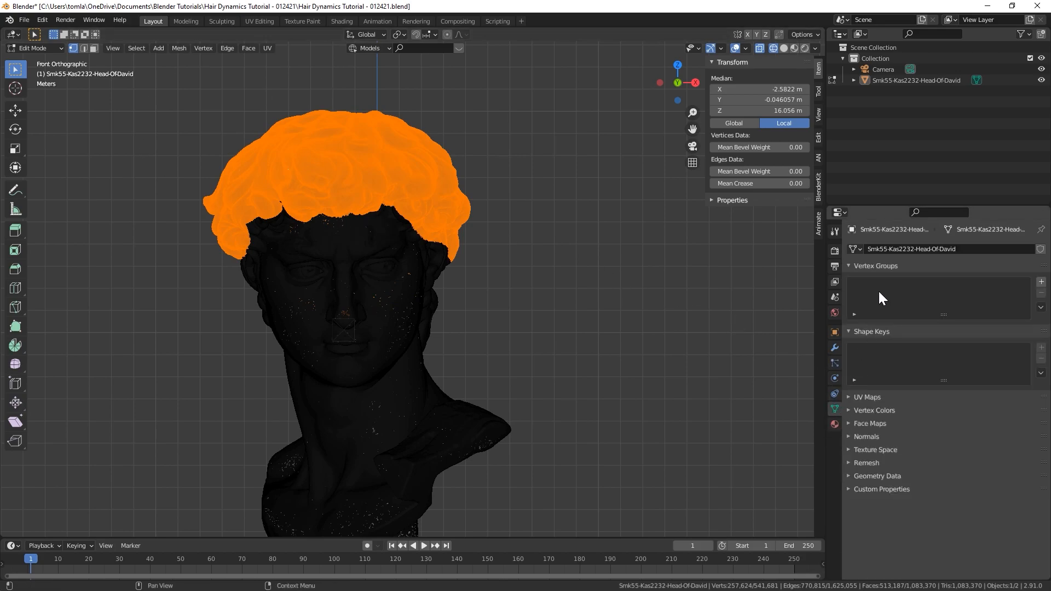
click(1041, 281)
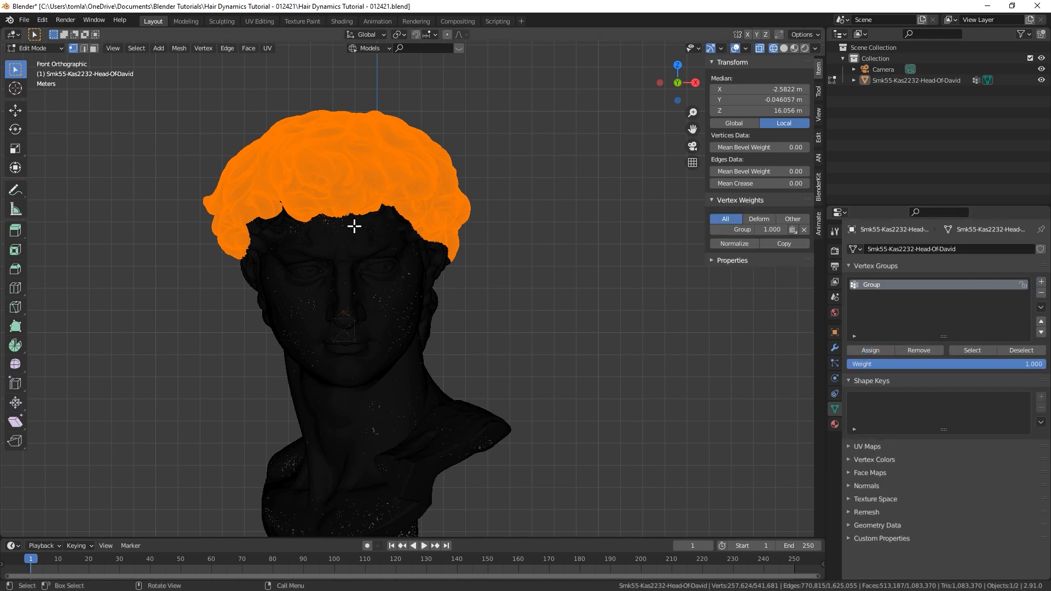
Return to Object Mode and rename the head's vertex group to Hair.
key(Tab)
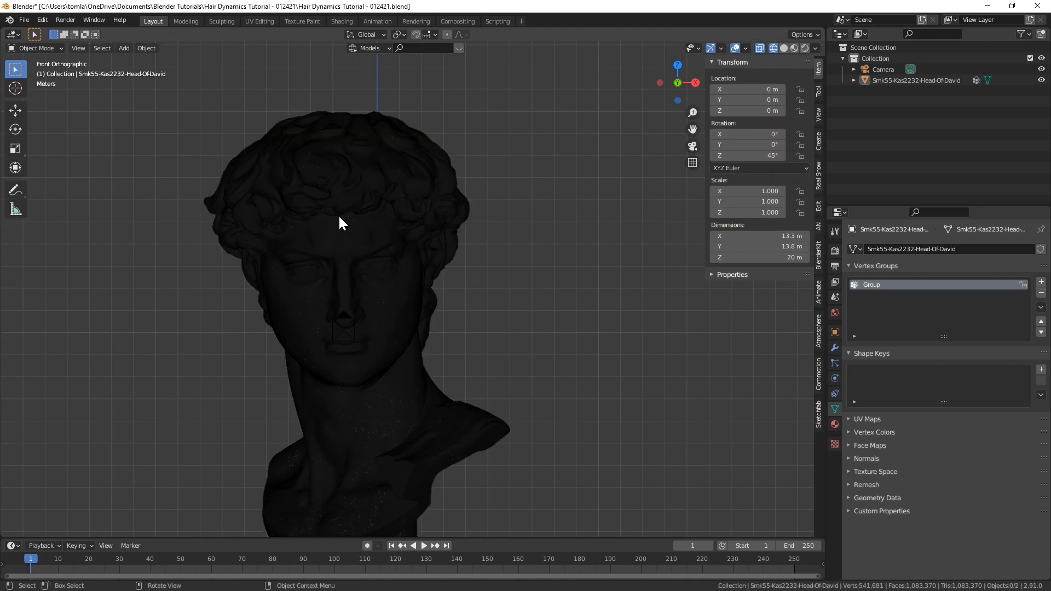
click(874, 285)
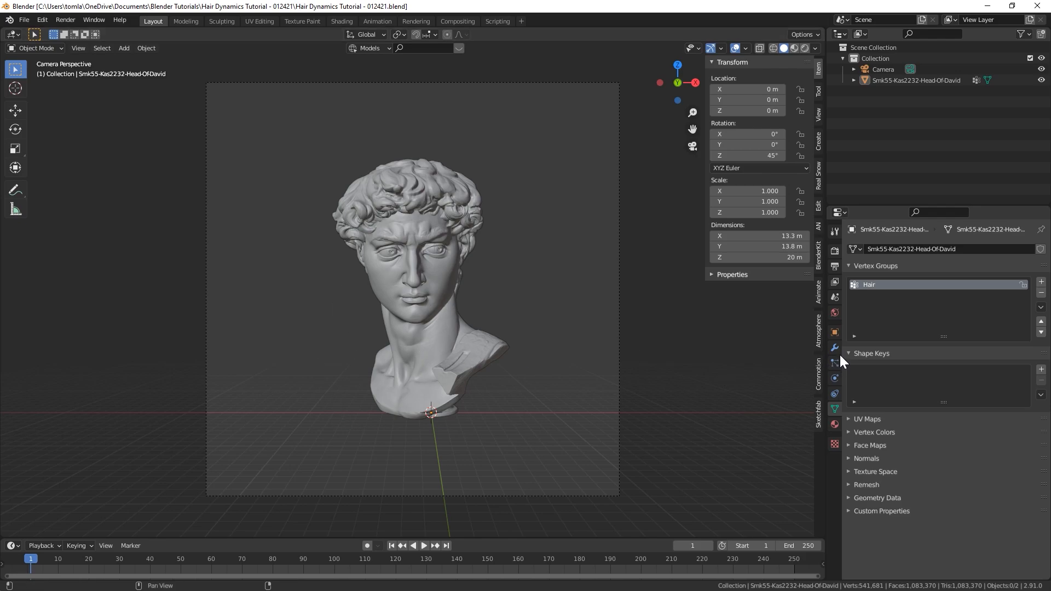
Add a Plain Axes empty at the world origin in front view and enlarge the timeline area.
key(KP_1)
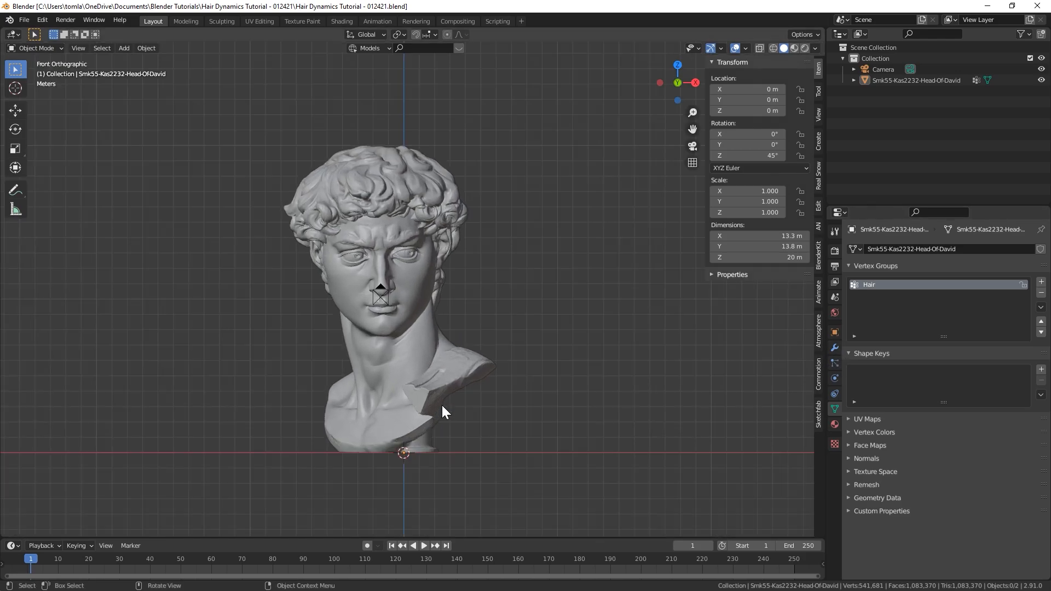
key(shift+a)
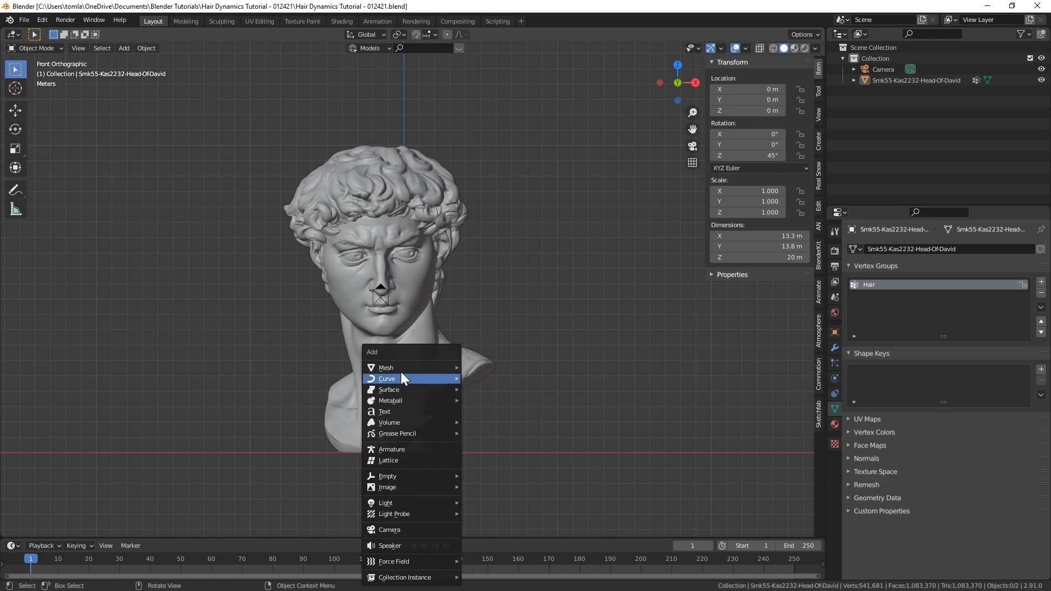
mouse_move(402, 474)
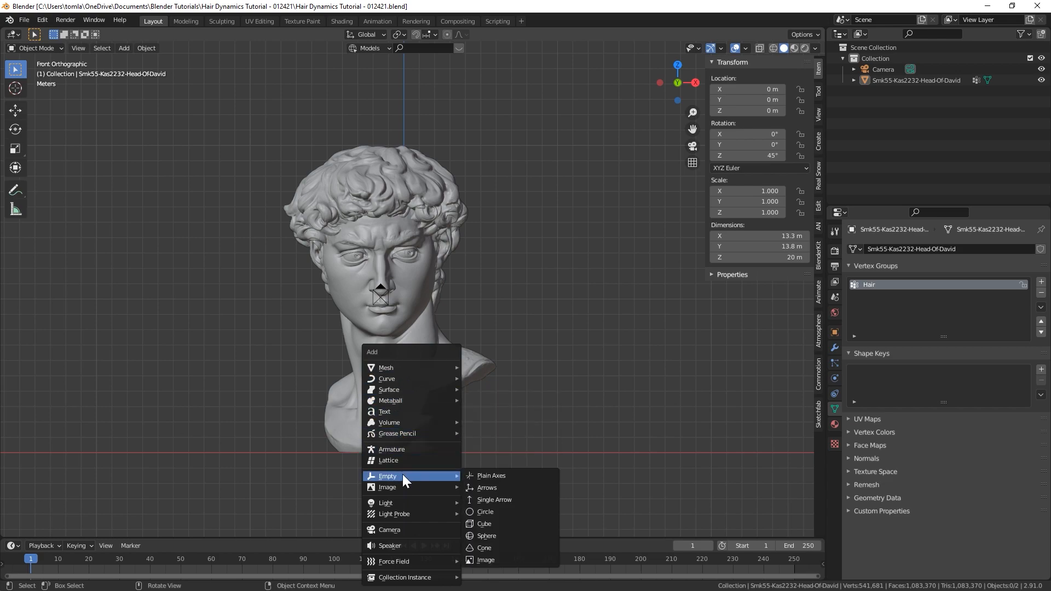
click(522, 479)
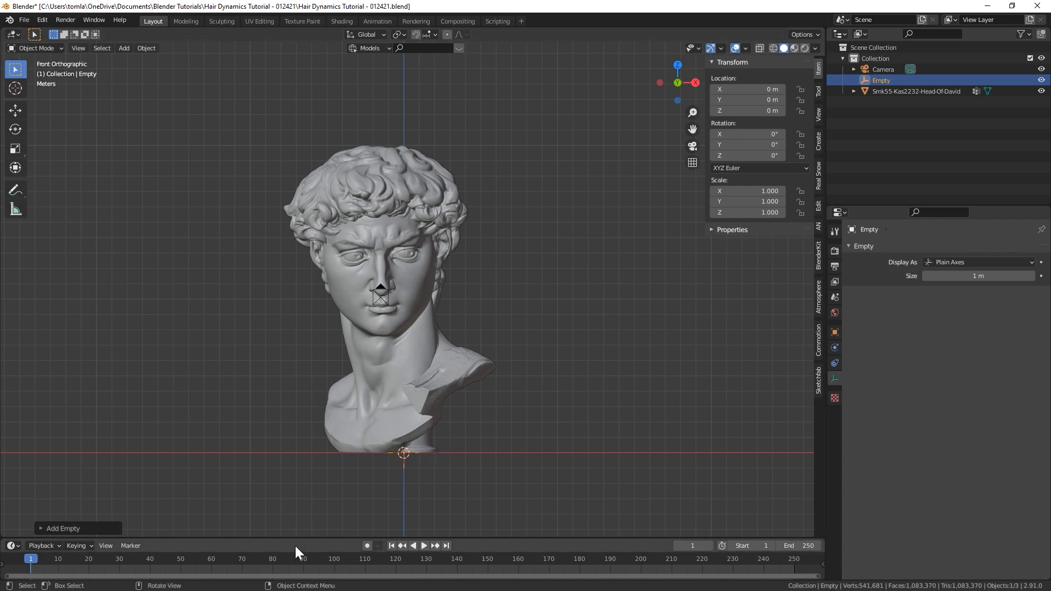
drag(303, 538, 307, 504)
Add a Simple Deform Twist modifier to the head, with the Empty as origin and Z as the axis.
click(351, 143)
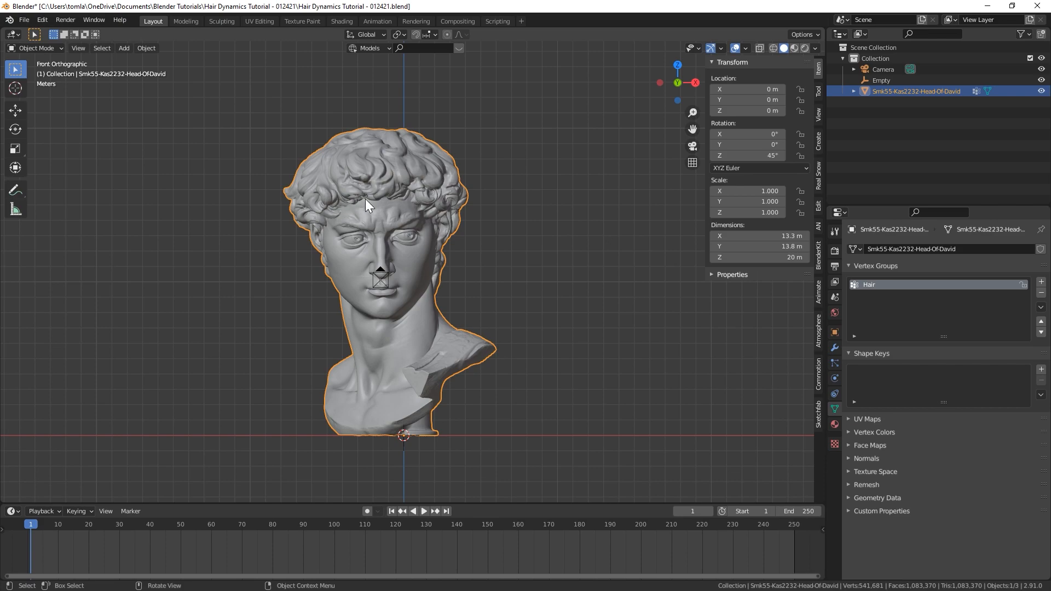
click(835, 347)
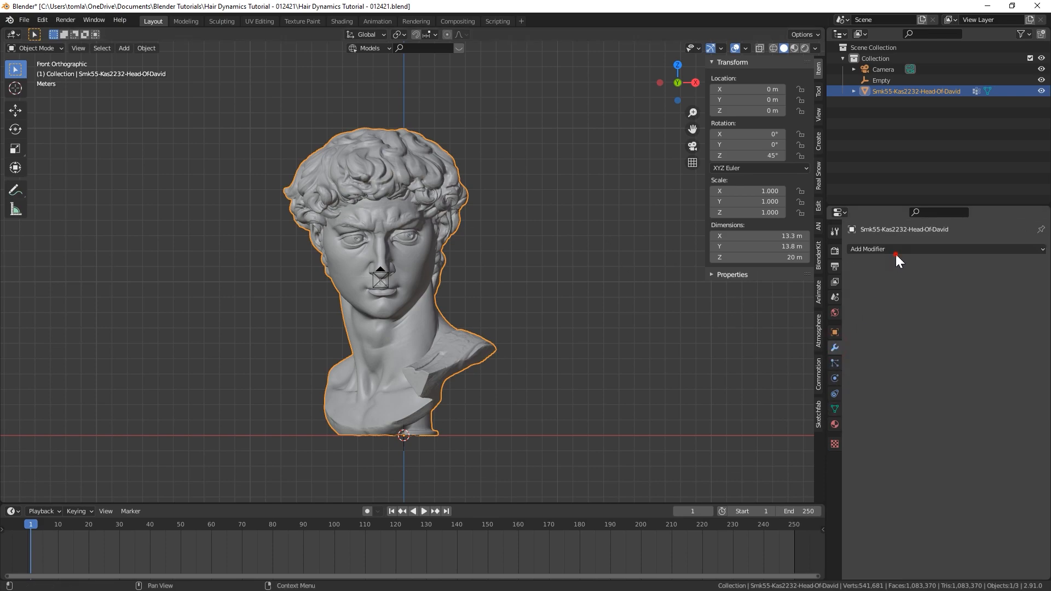
click(896, 255)
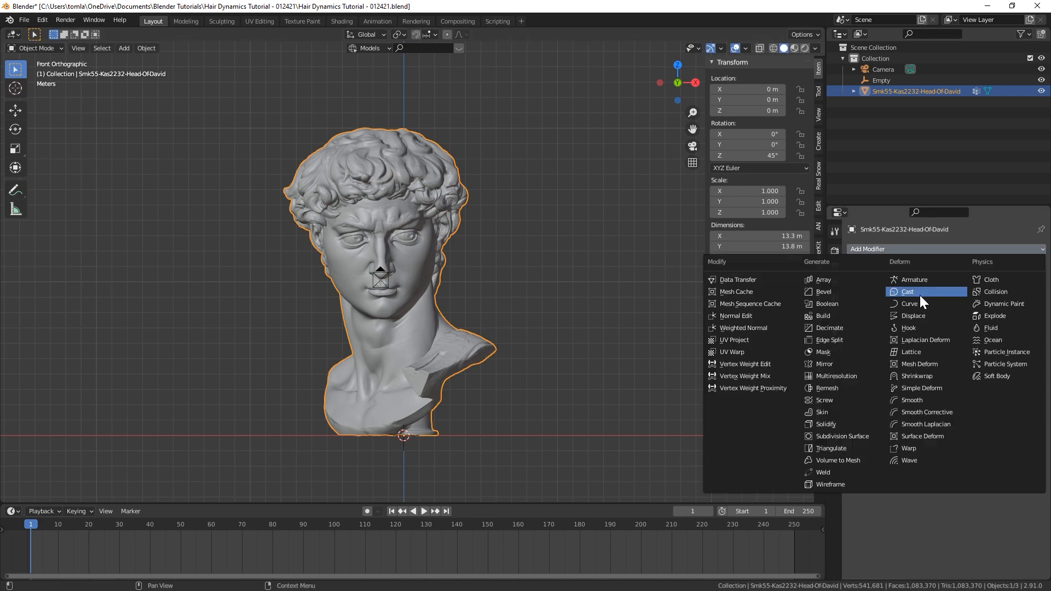
click(937, 388)
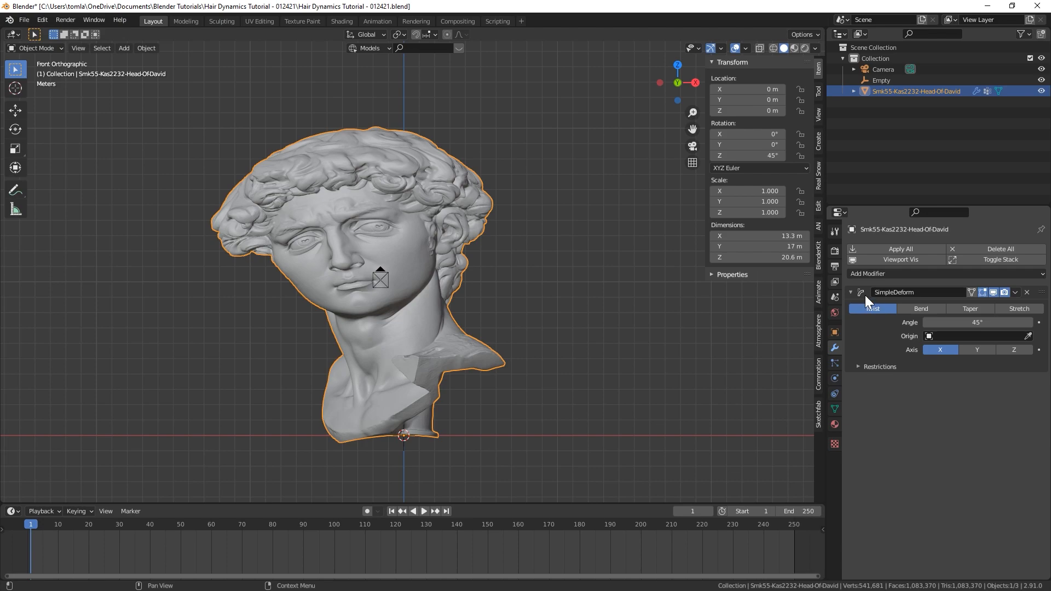
click(942, 336)
click(941, 366)
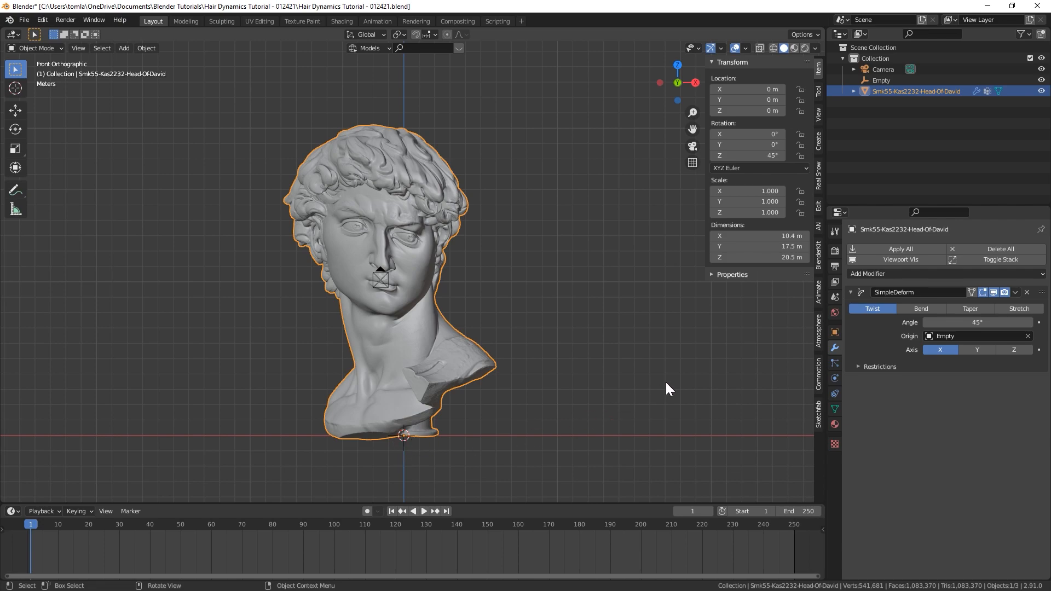
click(1015, 349)
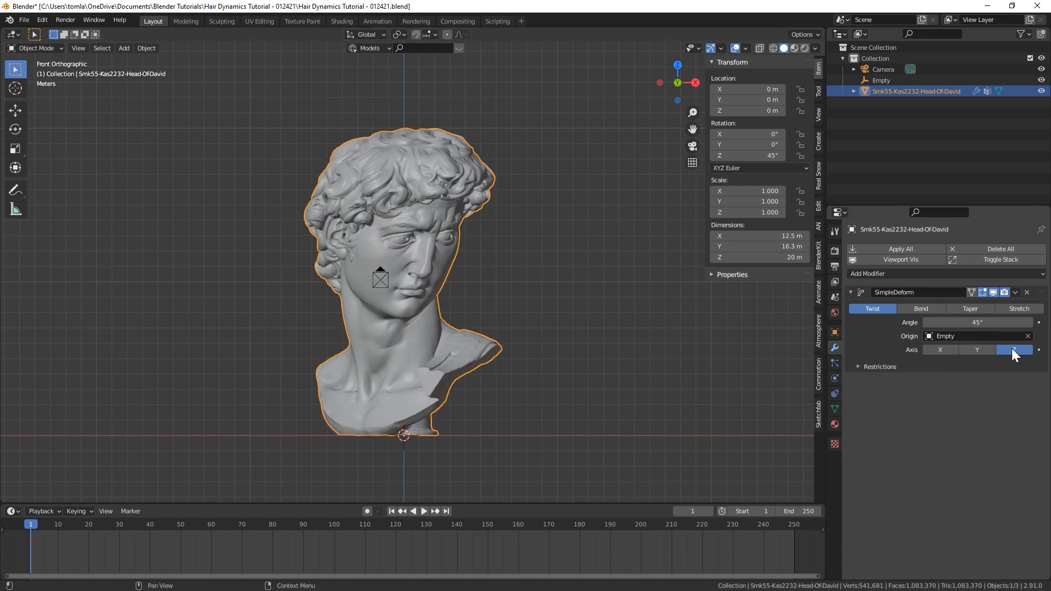
Set the Z twist angle to -30° and keyframe it at frame 1.
click(975, 322)
text(-30)
key(Return)
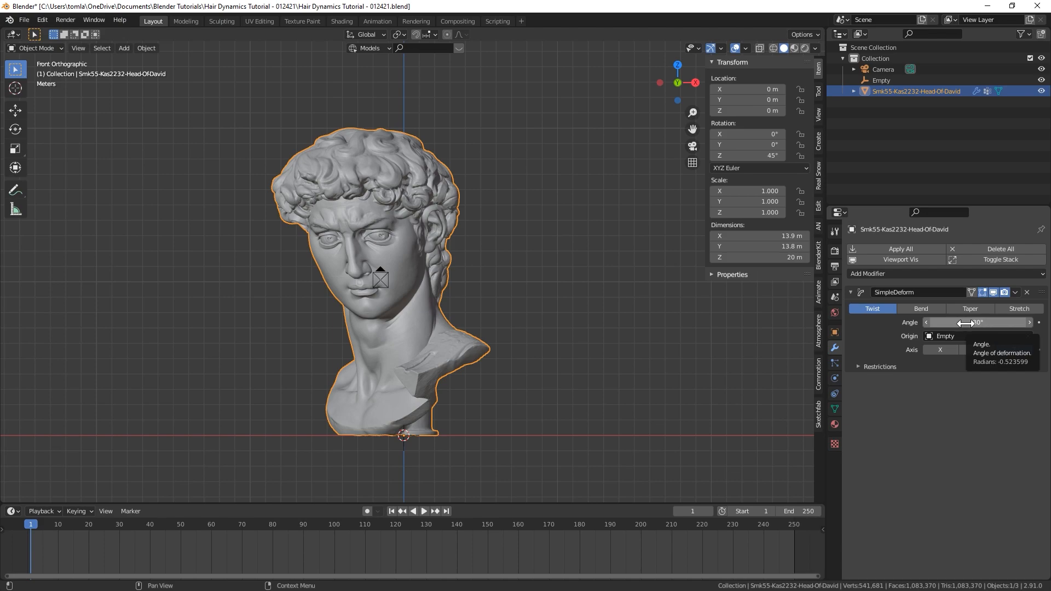
key(i)
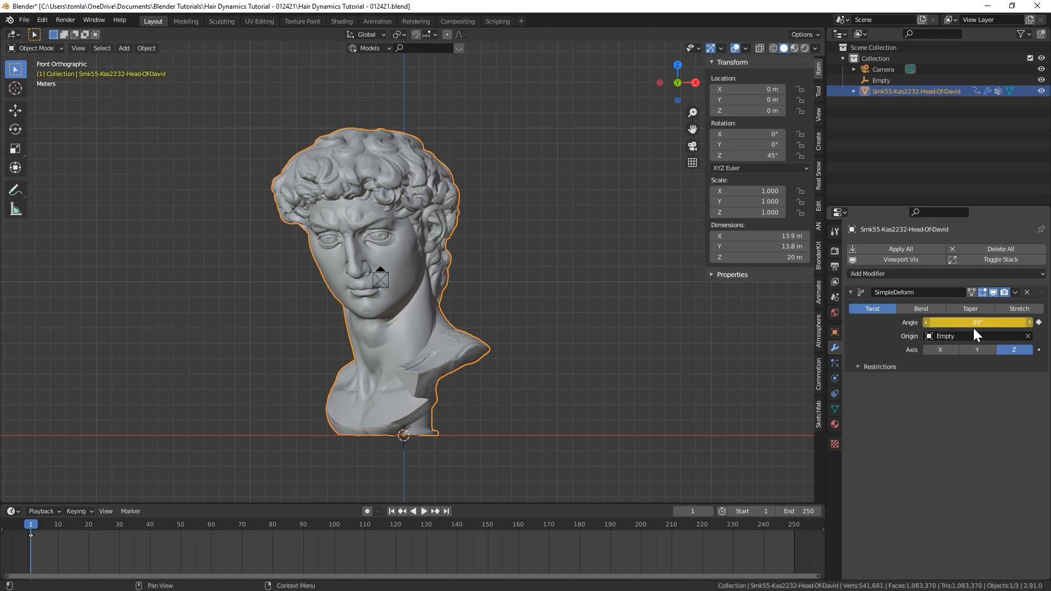
Keyframe the Z twist angle at 30° on frame 30.
click(117, 524)
click(986, 322)
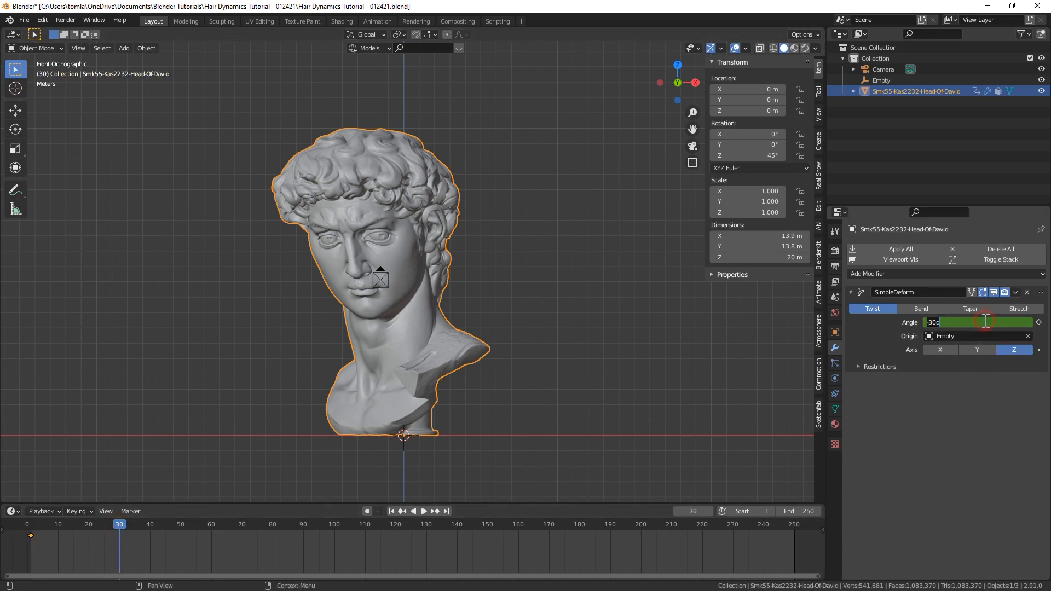
text(30)
key(Return)
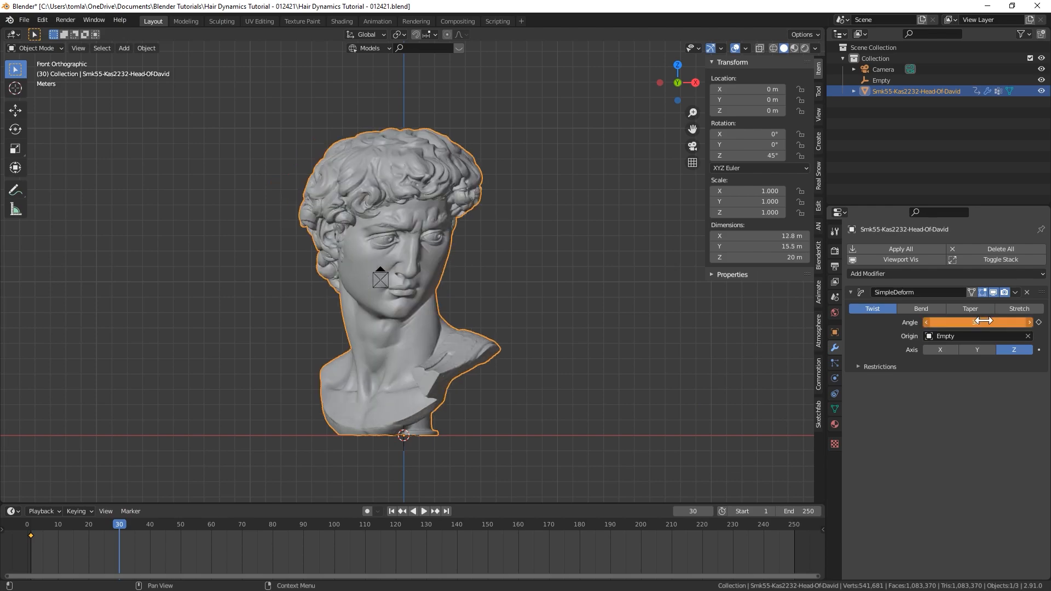
key(i)
Keyframe the Z twist angle back at -30° on frame 60.
click(213, 524)
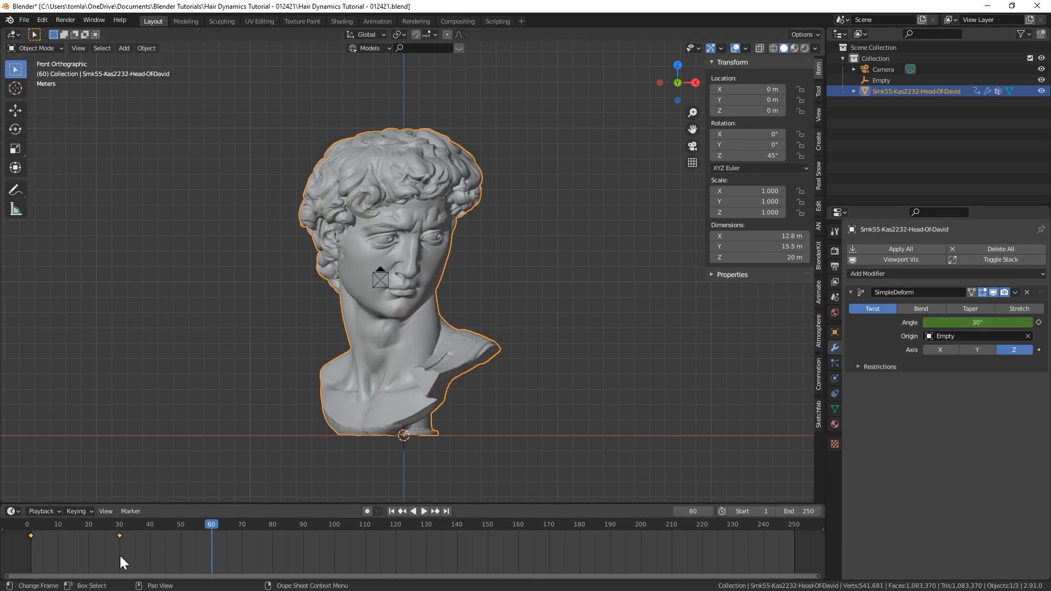
click(957, 322)
key(BackSpace)
text(-30)
key(Return)
key(i)
Save the file and preview the head's twist animation, ending back at frame 1.
key(ctrl+s)
key(shift+ctrl+space)
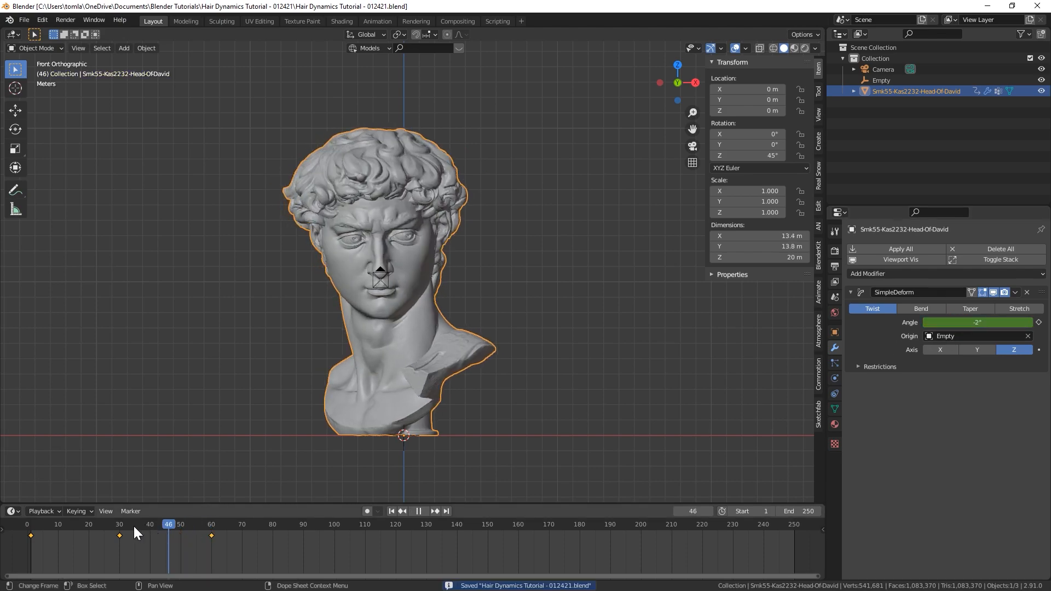
drag(104, 527, 443, 516)
click(390, 511)
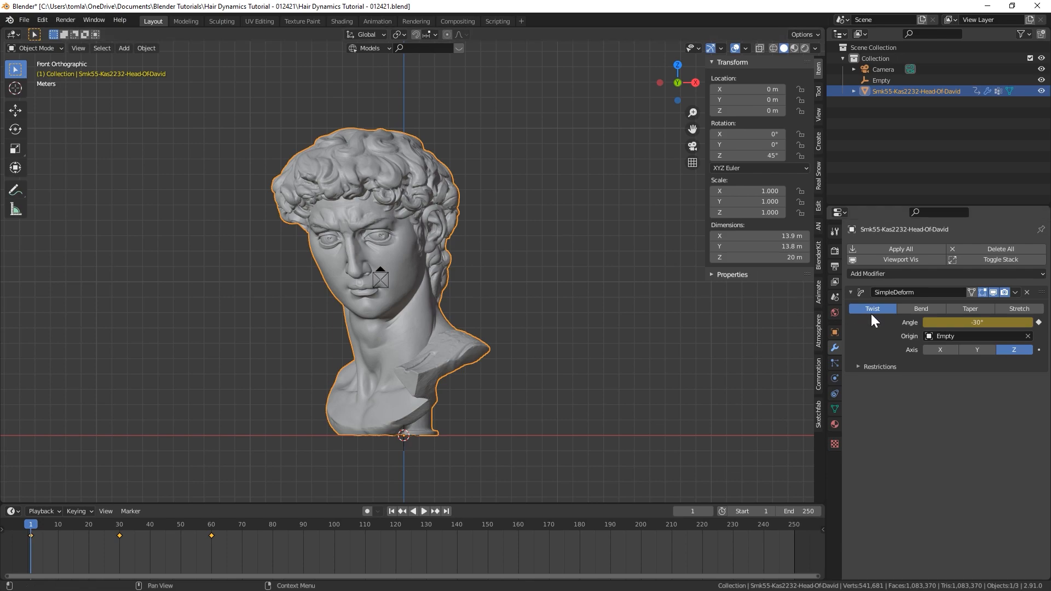
Add a second Simple Deform Twist modifier to the head, with the Empty as origin and Y as the axis.
click(850, 292)
click(877, 274)
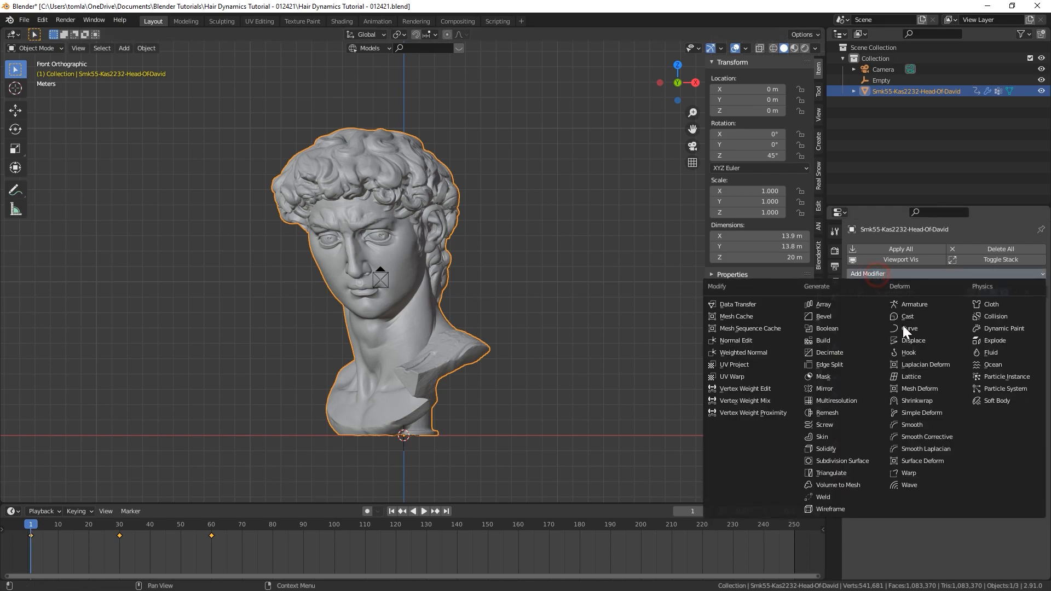
click(929, 412)
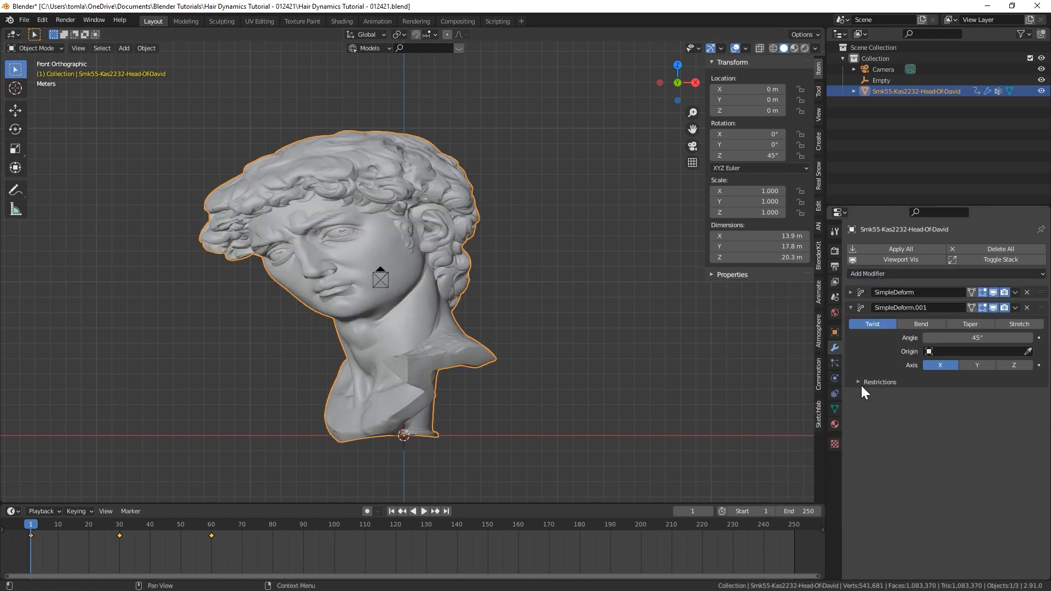
click(937, 353)
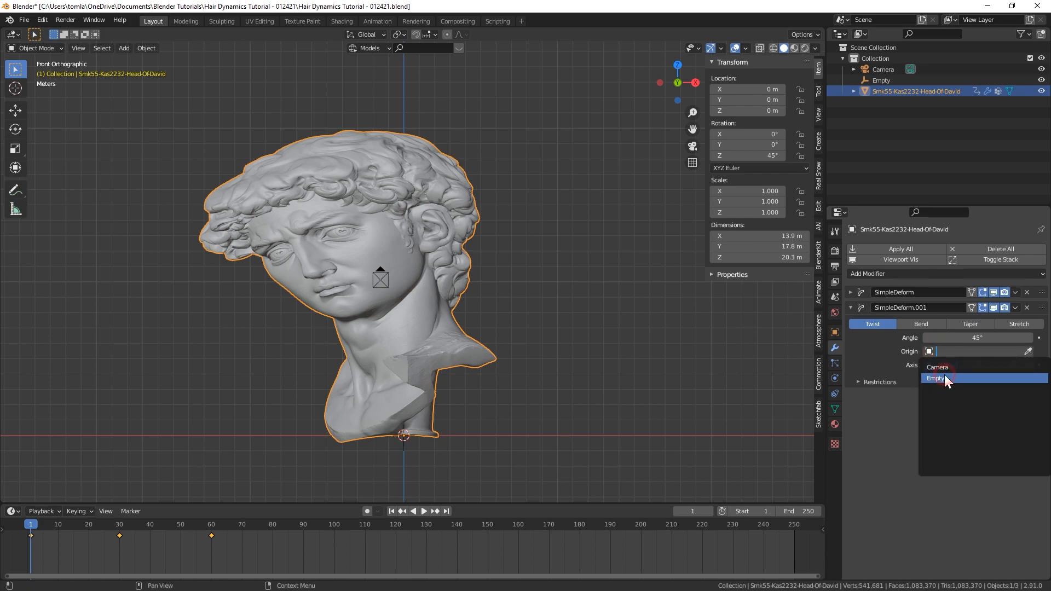
click(945, 375)
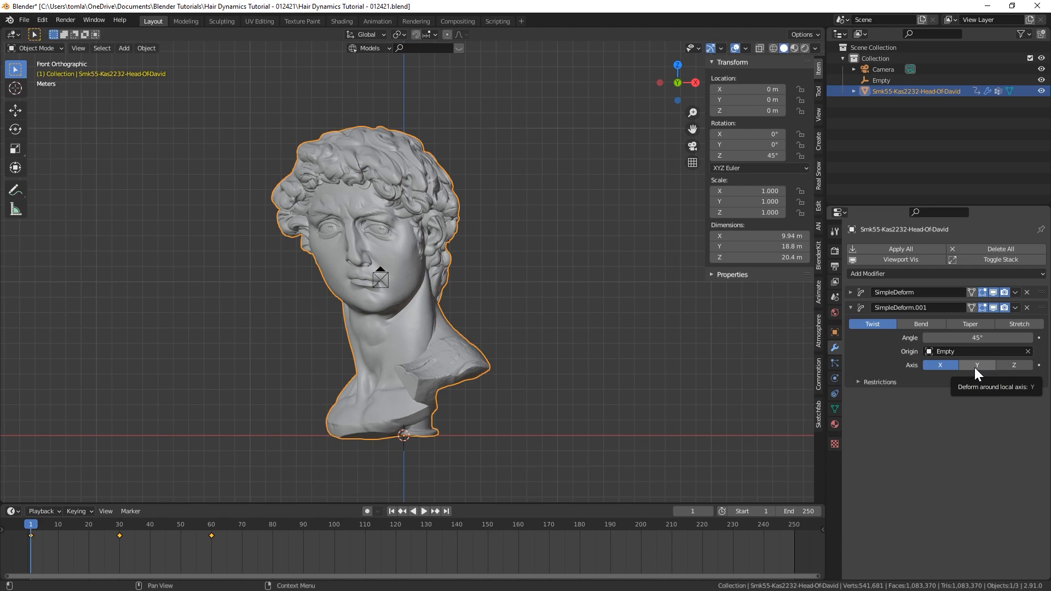
click(976, 366)
Set the second modifier's twist angle to -30° and keyframe it at frame 1.
click(978, 339)
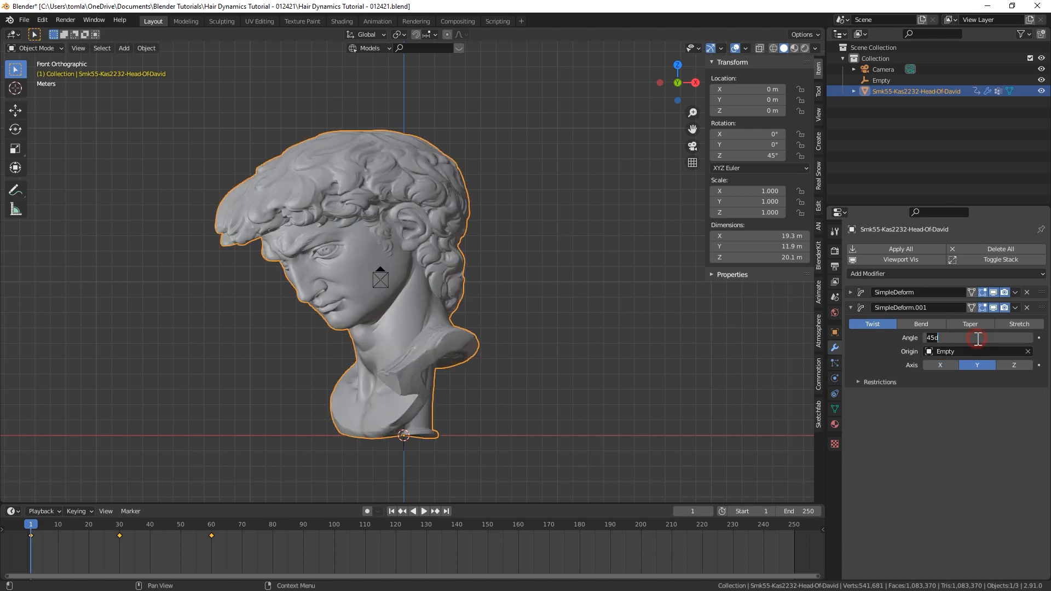
key(BackSpace)
key(BackSpace)
key(BackSpace)
text(-30)
key(Return)
key(i)
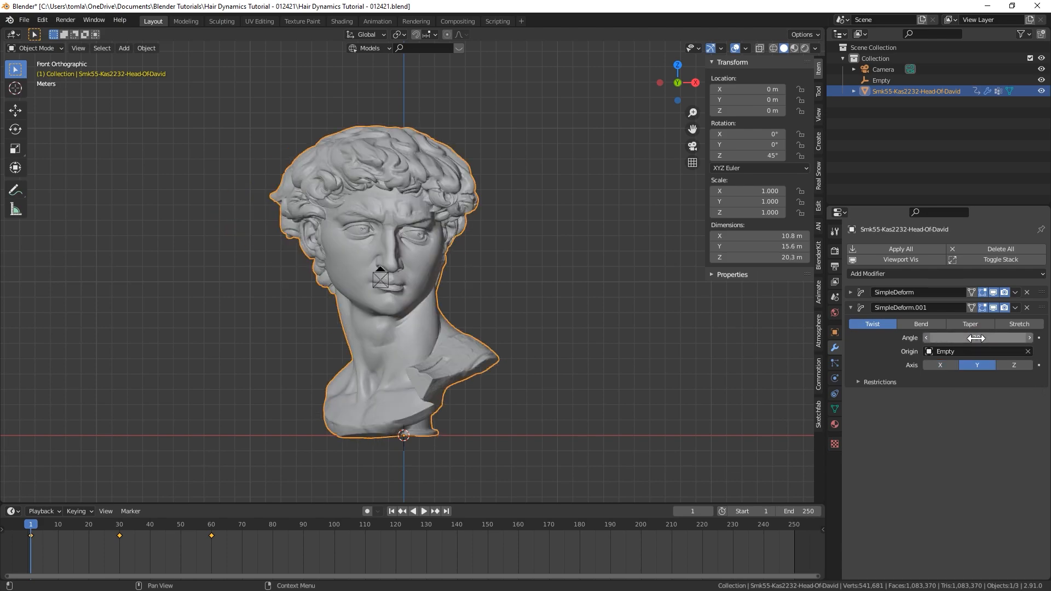
Keyframe the second modifier's twist angle at 30° on frame 60.
click(212, 525)
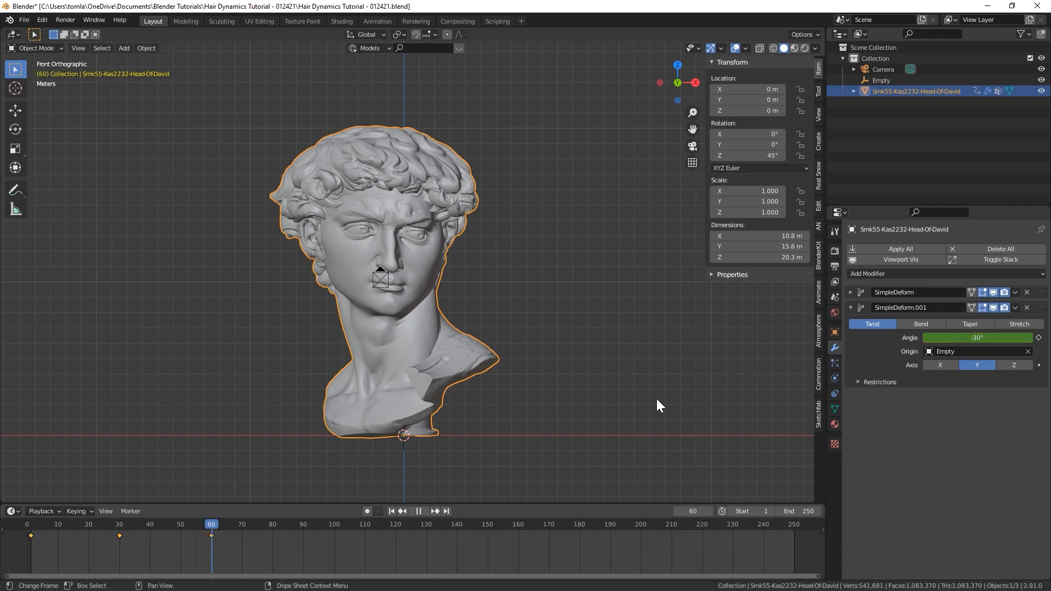
click(978, 337)
key(BackSpace)
key(BackSpace)
key(BackSpace)
key(BackSpace)
text(30)
key(Return)
key(i)
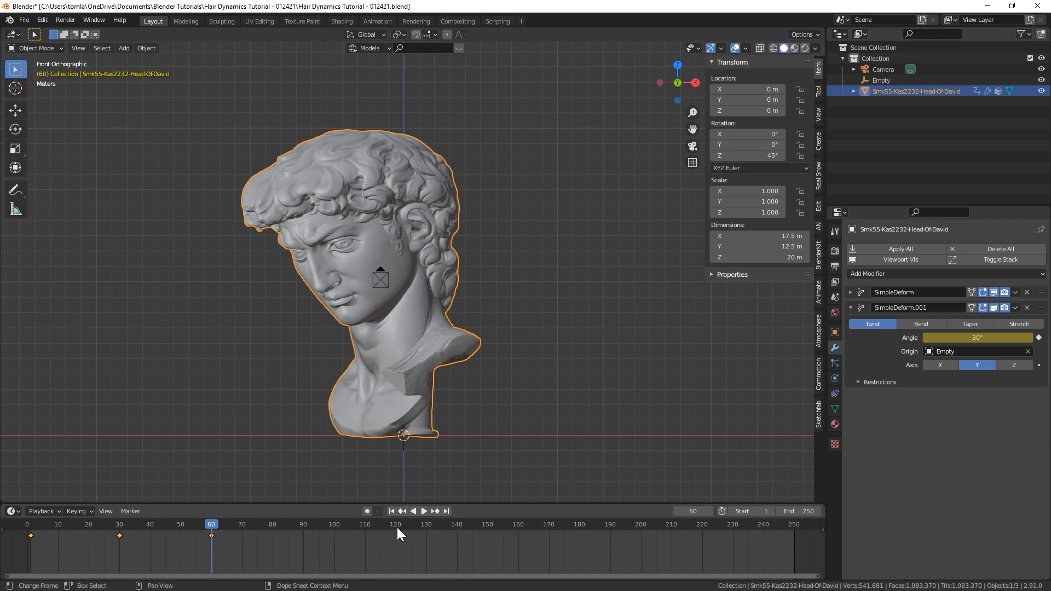
Keyframe the second modifier's twist angle at -30° on frame 120 and save the file.
click(394, 525)
click(981, 338)
text(-30)
key(Return)
key(i)
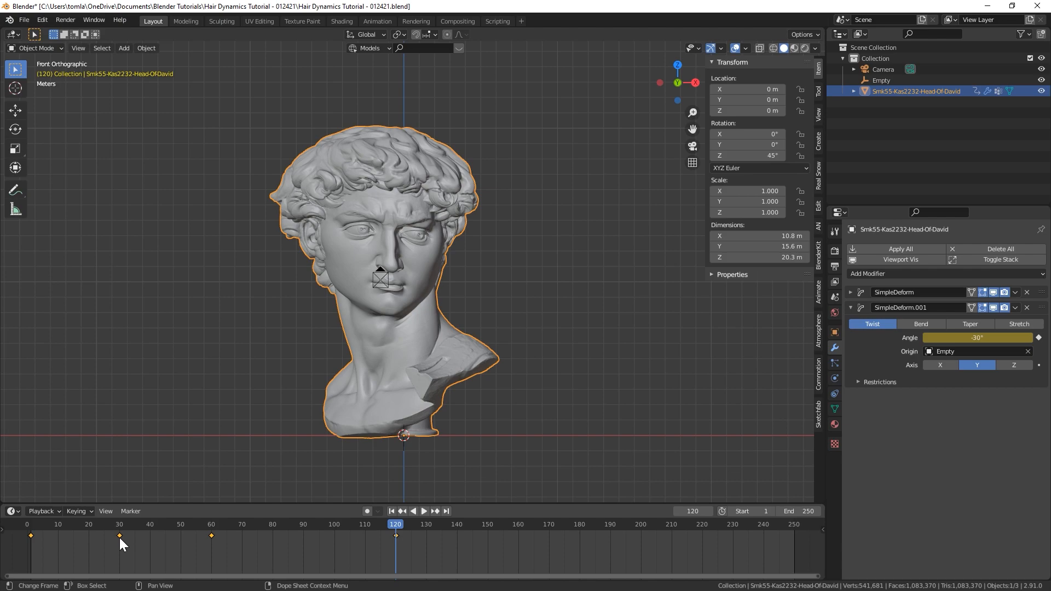
key(ctrl+s)
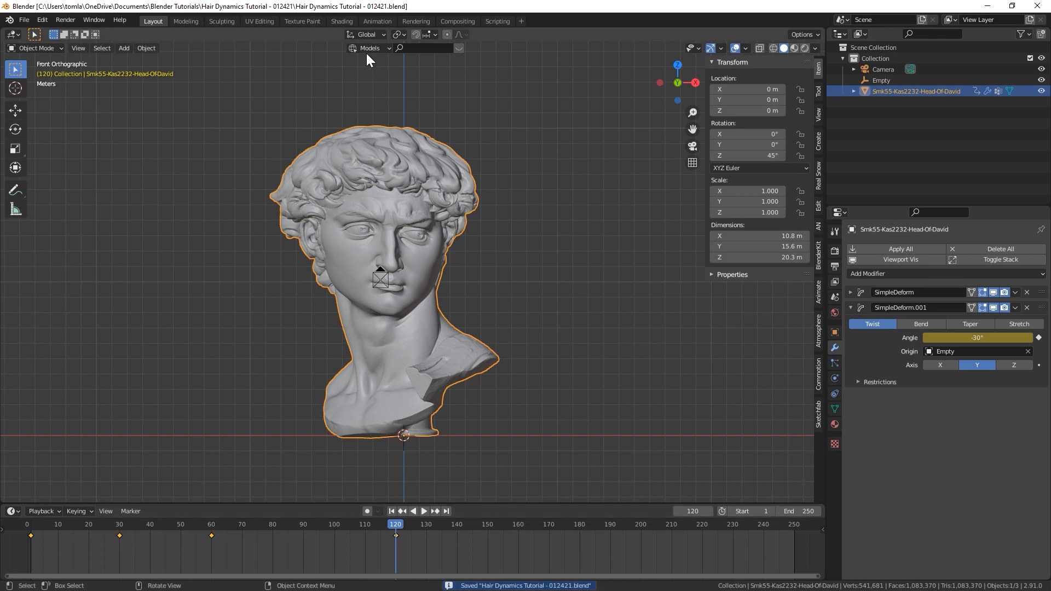
Switch to the Animation workspace and change its large 3D viewport to a Graph Editor framing both angle curves.
click(370, 21)
click(320, 34)
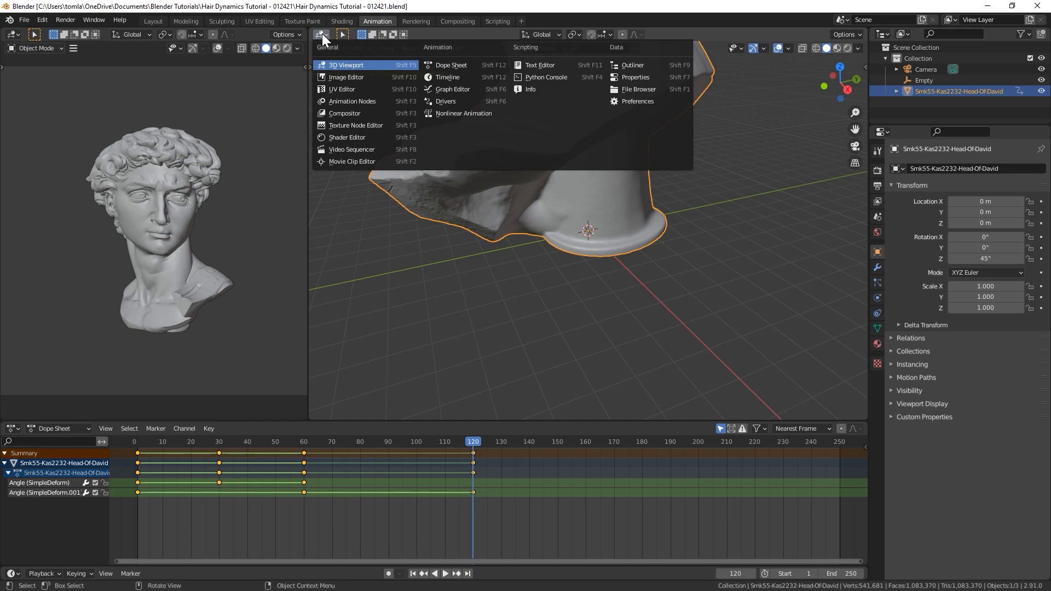
click(452, 90)
key(Home)
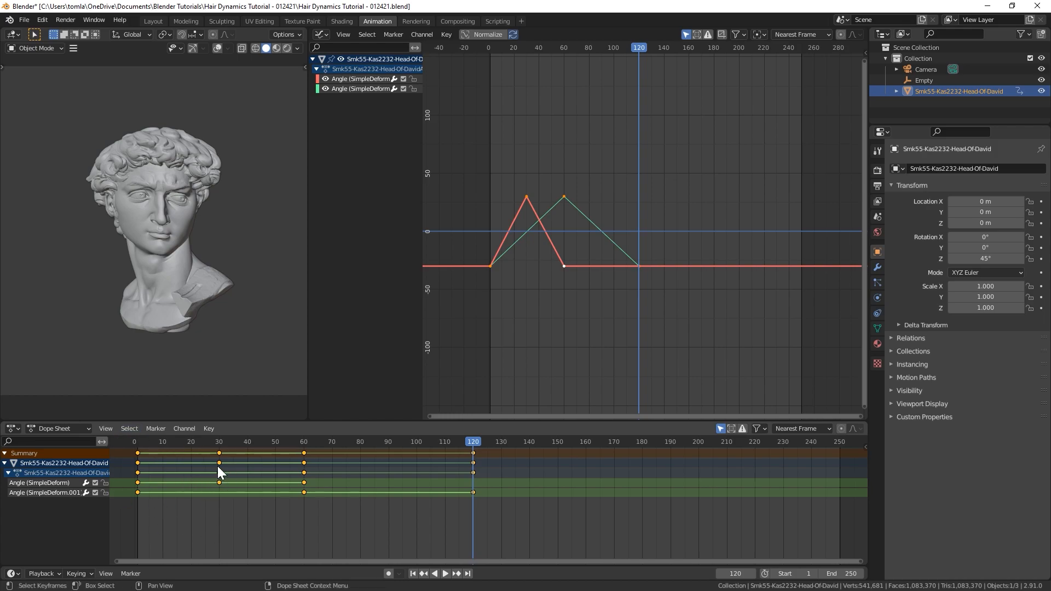
Set the interpolation mode of the head's angle keyframes to Bezier.
click(208, 428)
mouse_move(265, 266)
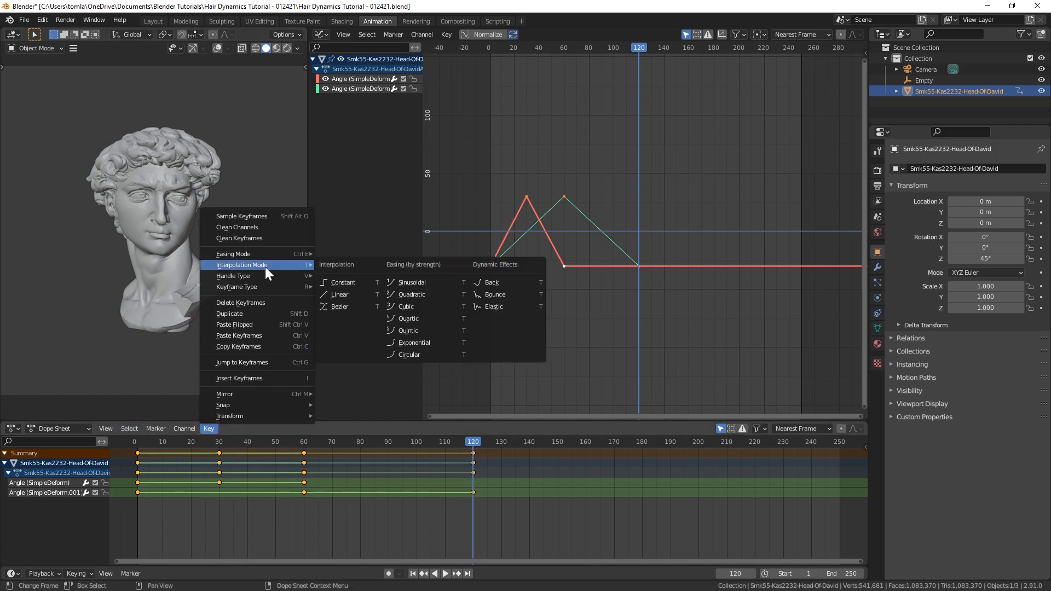
click(357, 307)
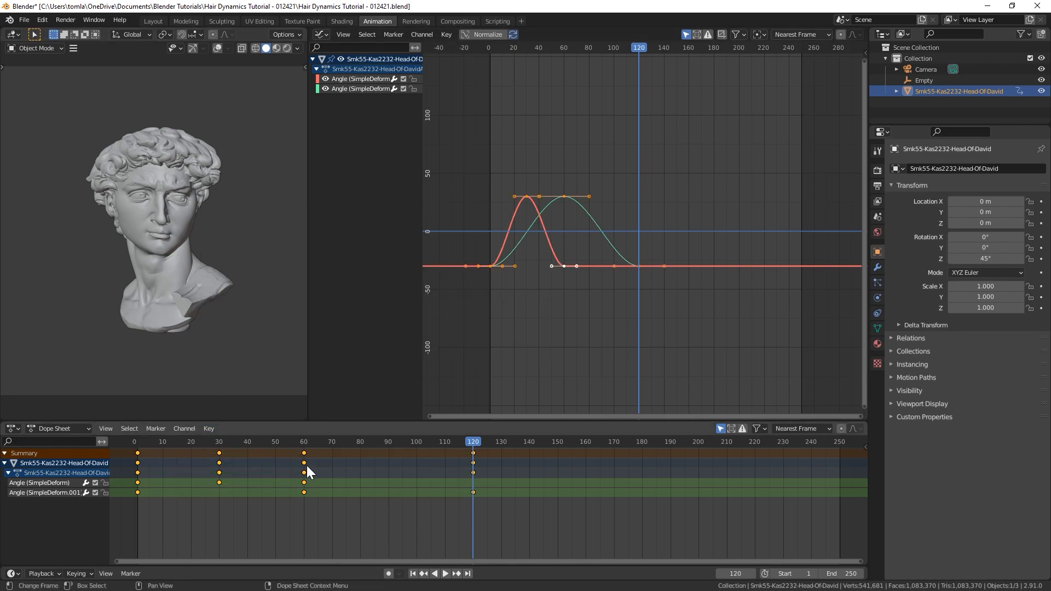
Add a Cycles F-Curve modifier to the first Simple Deform modifier's angle curve.
click(350, 78)
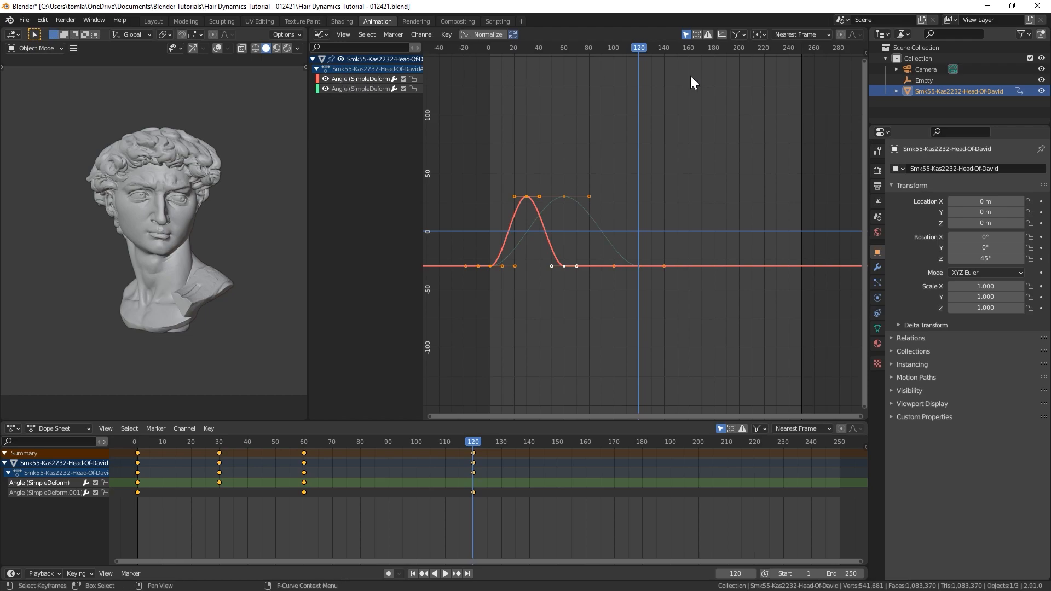
key(n)
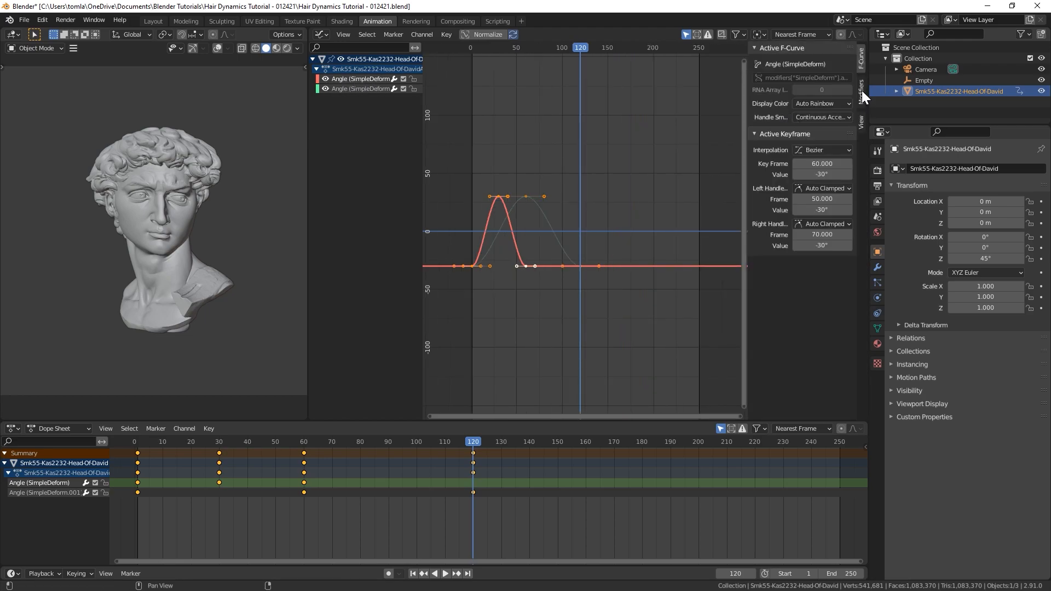
click(861, 90)
click(820, 63)
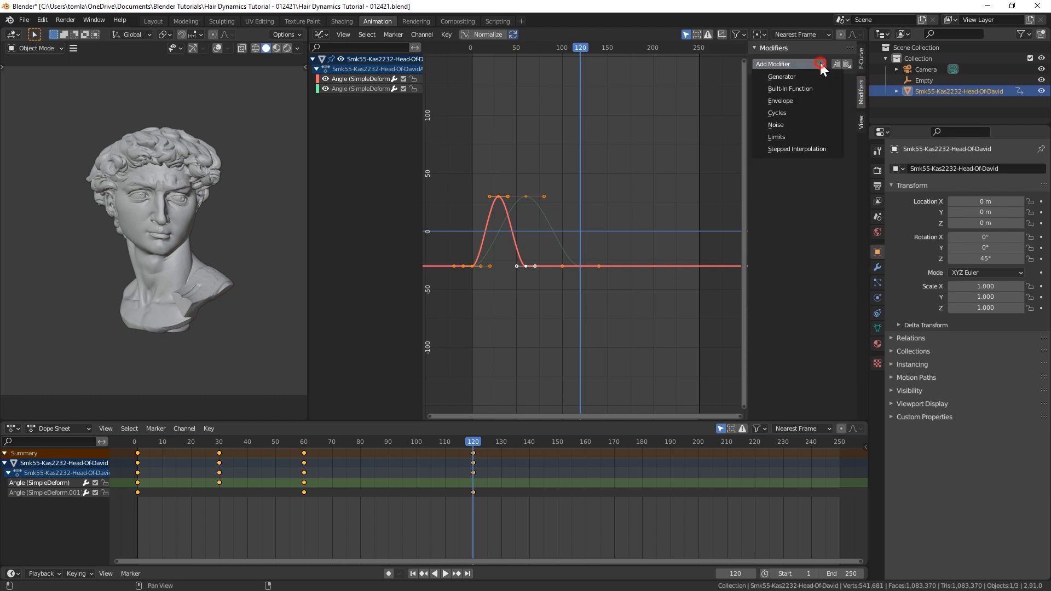
click(781, 113)
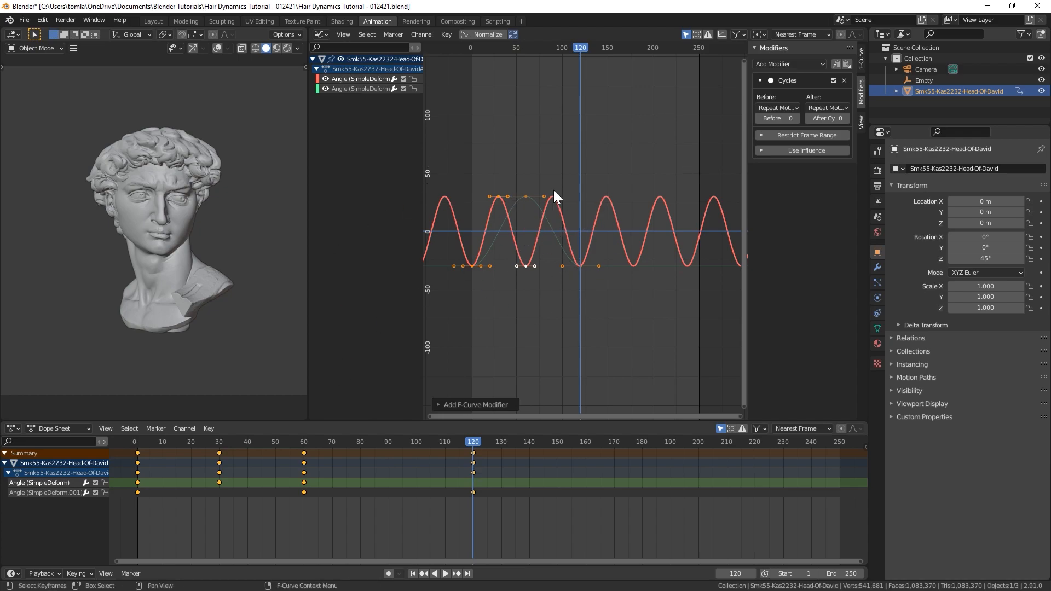
Add a Cycles F-Curve modifier to the second Simple Deform modifier's angle curve.
click(349, 91)
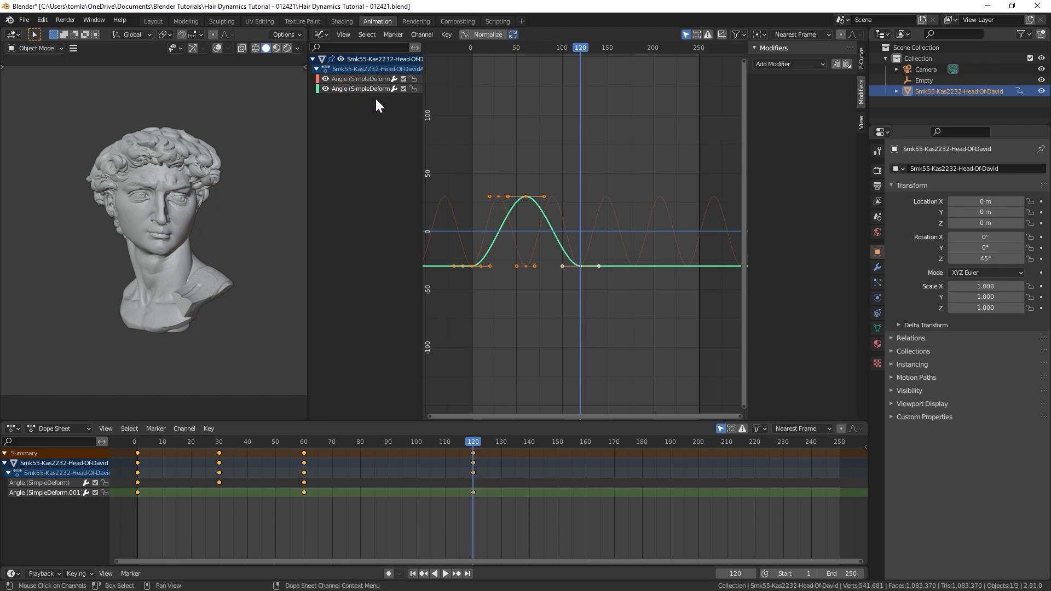
click(783, 64)
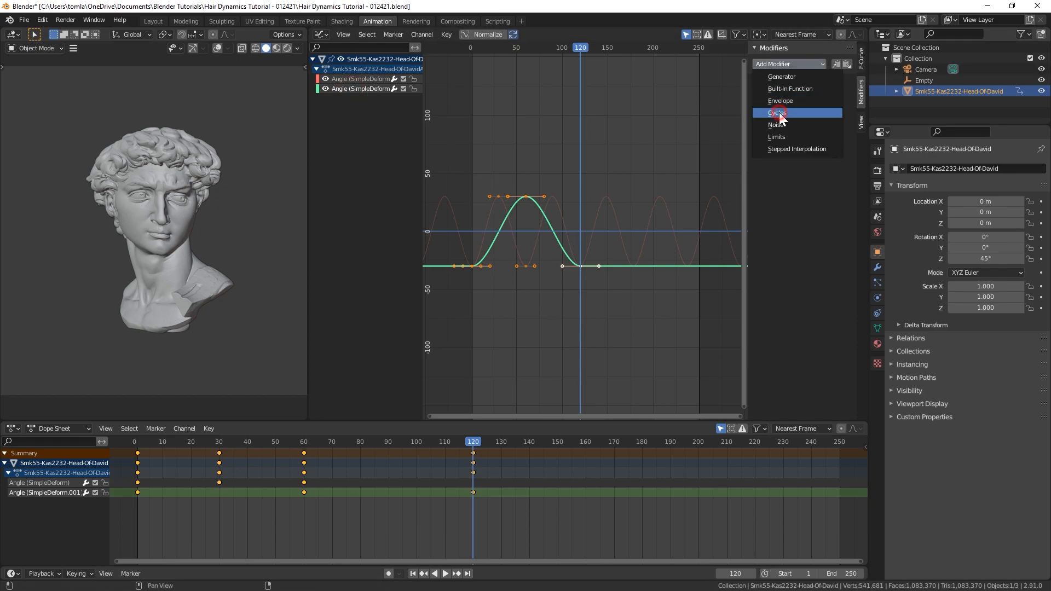
click(780, 113)
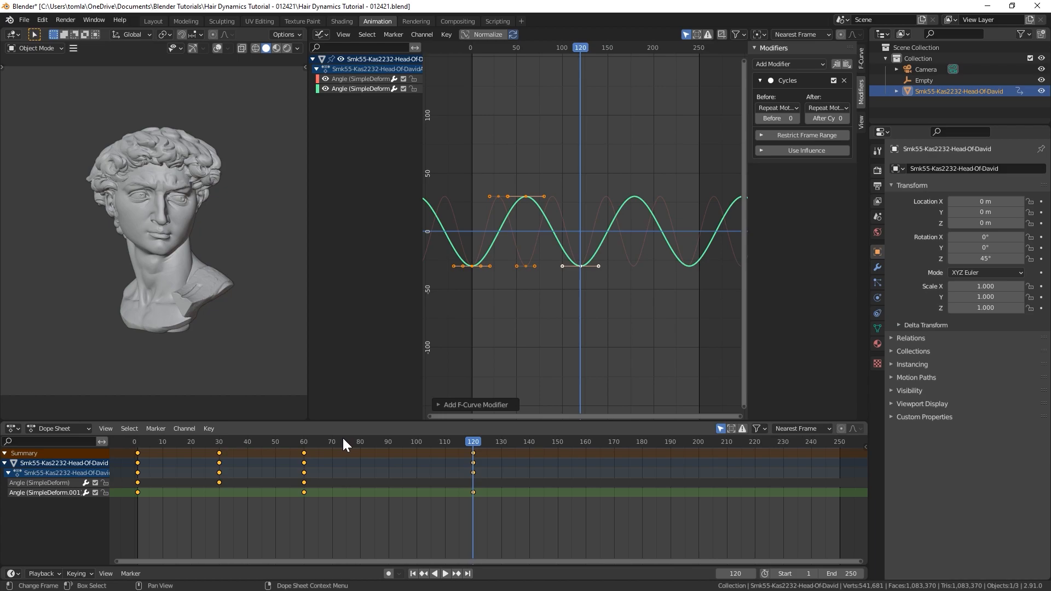
Play and scrub through the looping head animation to judge the strength of the twist, and return to frame 1.
click(136, 441)
key(space)
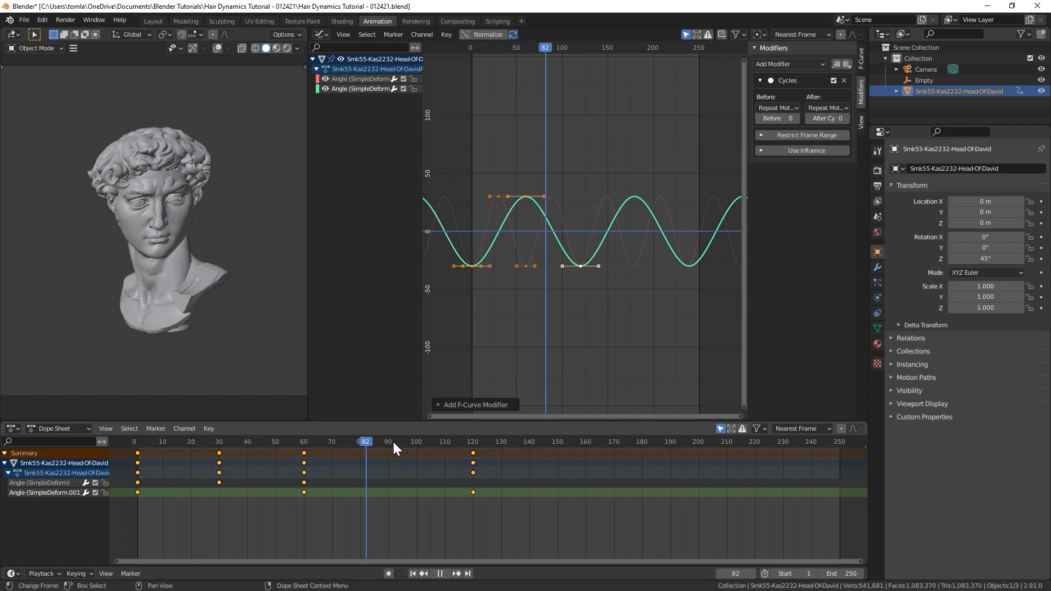
key(Escape)
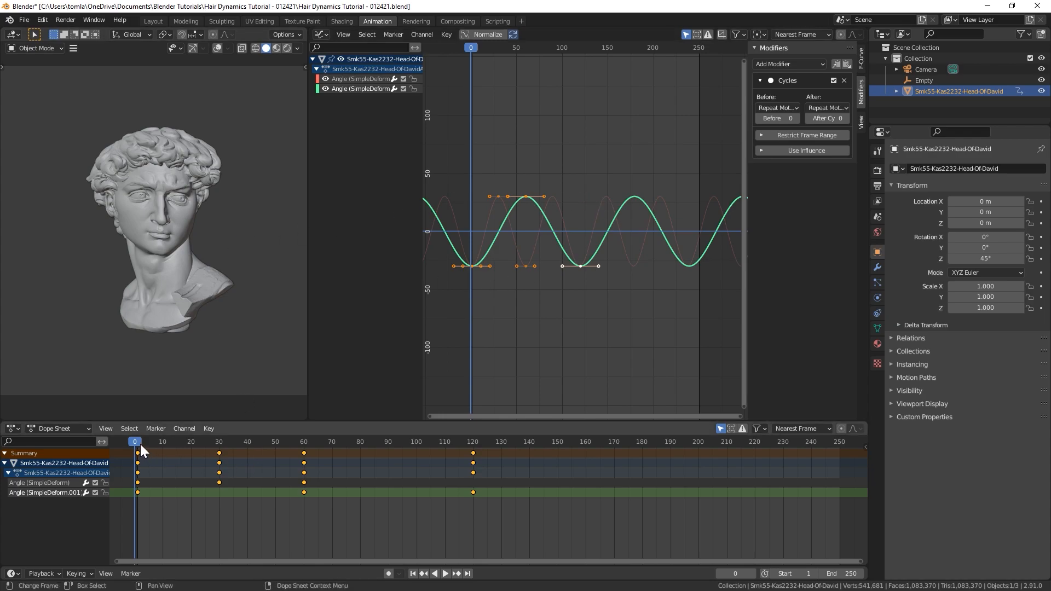
drag(145, 448, 178, 447)
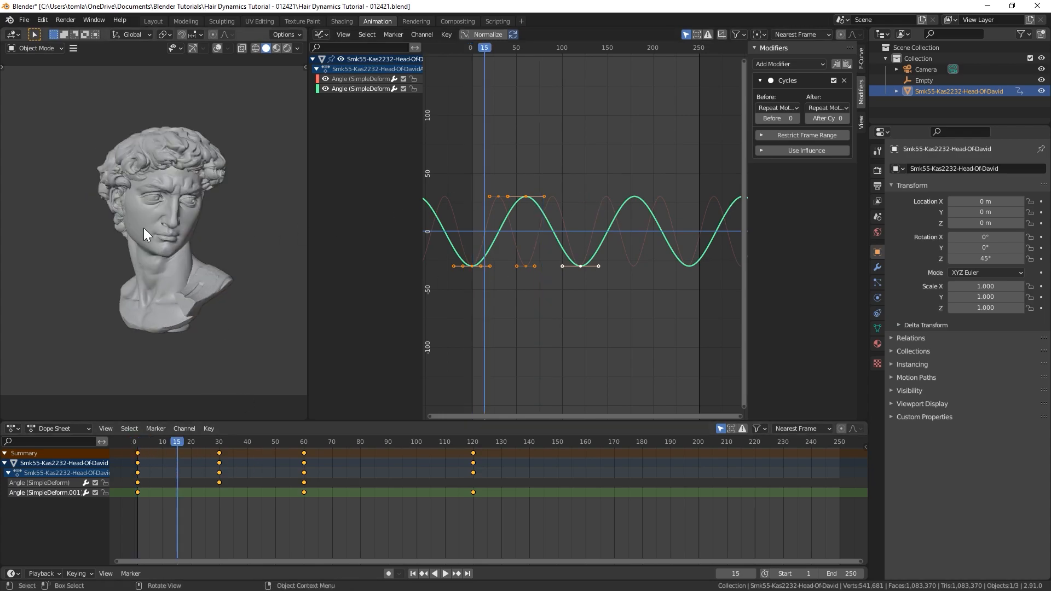
click(138, 442)
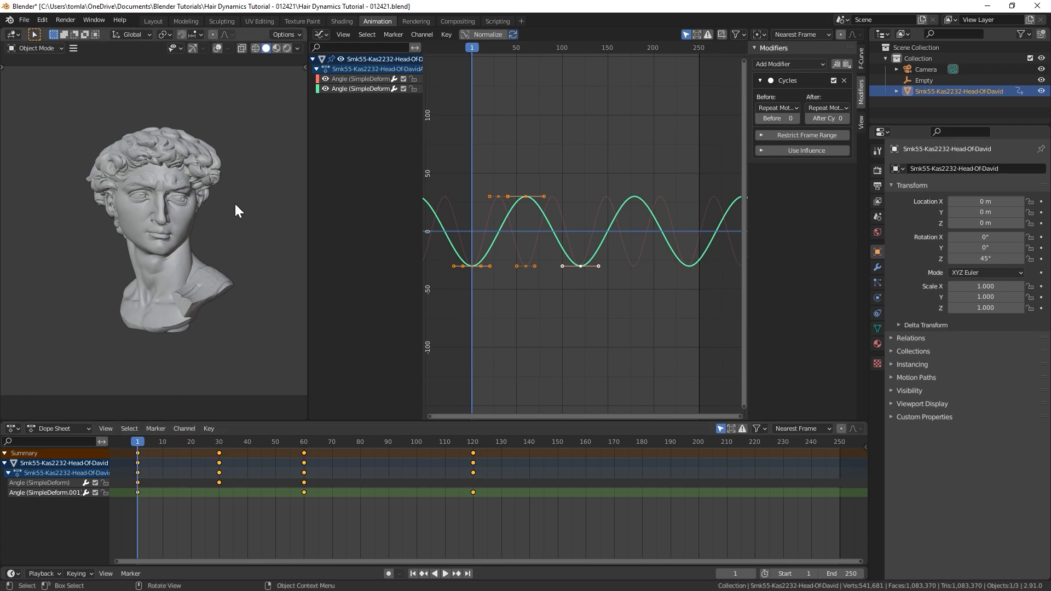
Reduce the keyframed twist angles of both Simple Deform modifiers to -20° and 20°, and save the file.
key(n)
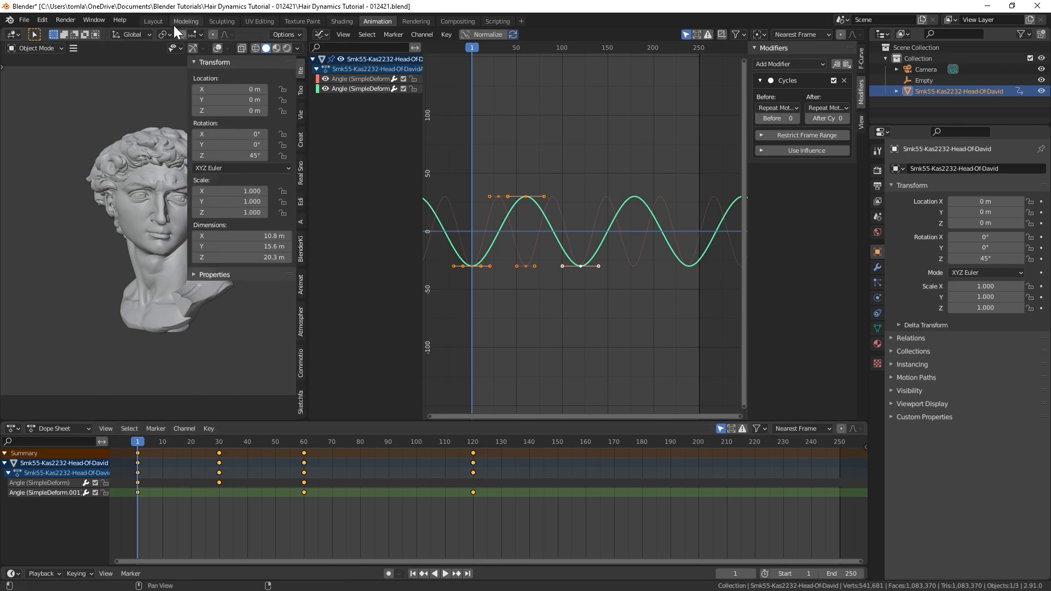
click(878, 267)
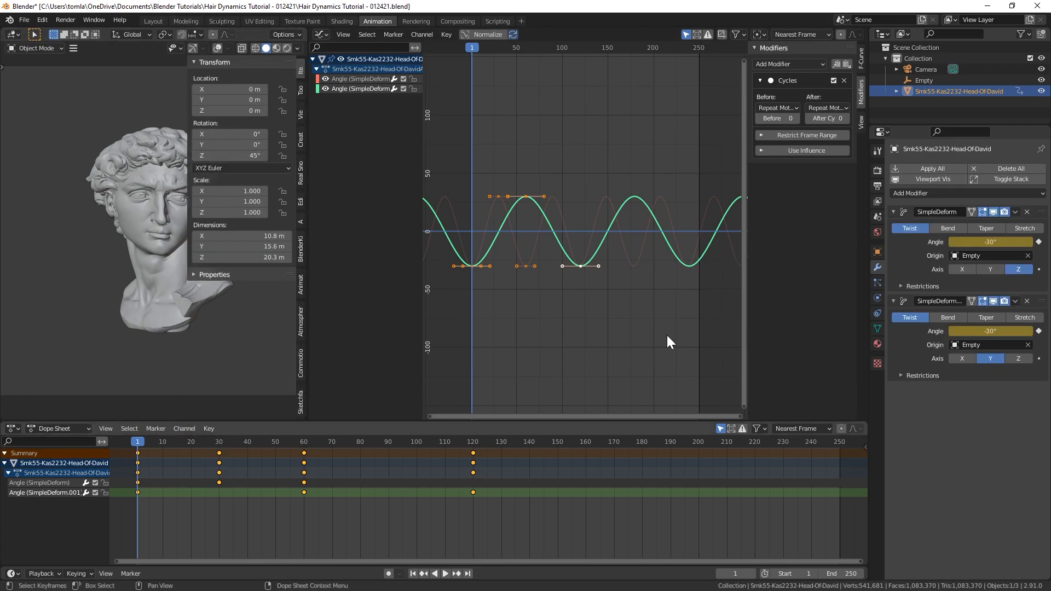
click(990, 241)
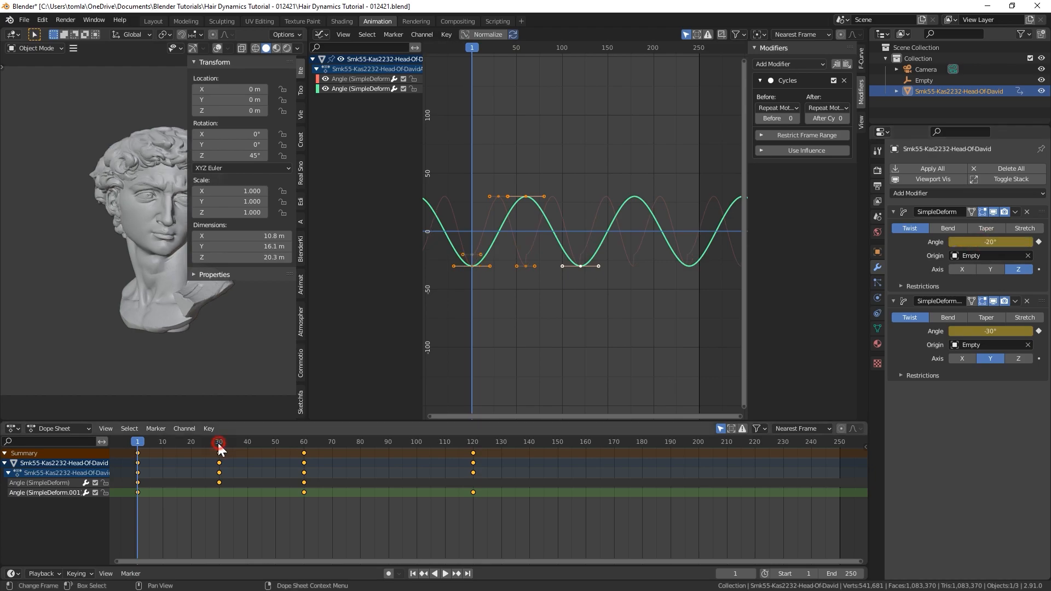
click(218, 442)
click(991, 242)
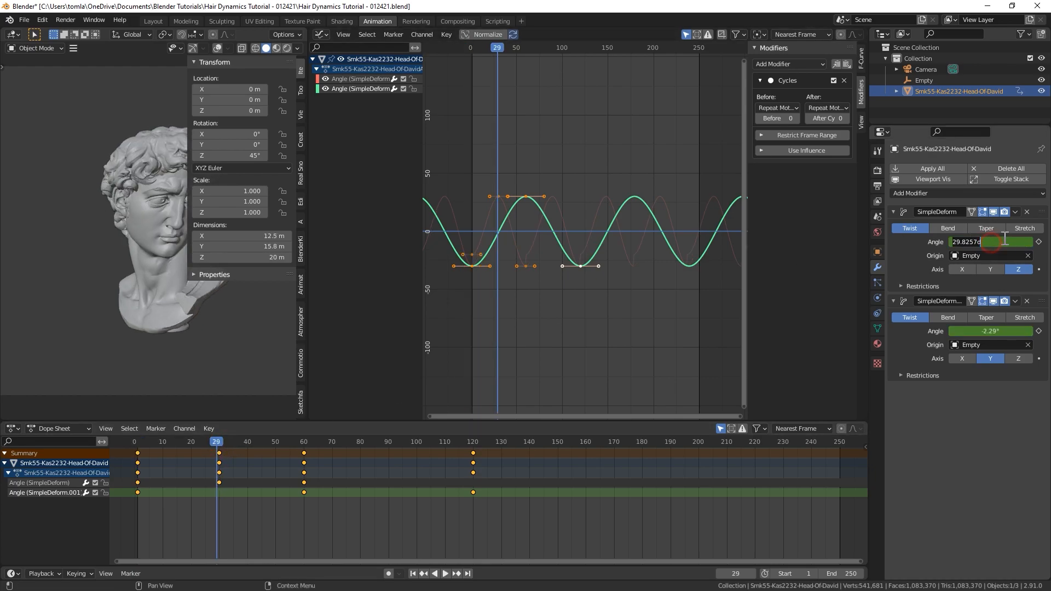
click(306, 446)
key(Escape)
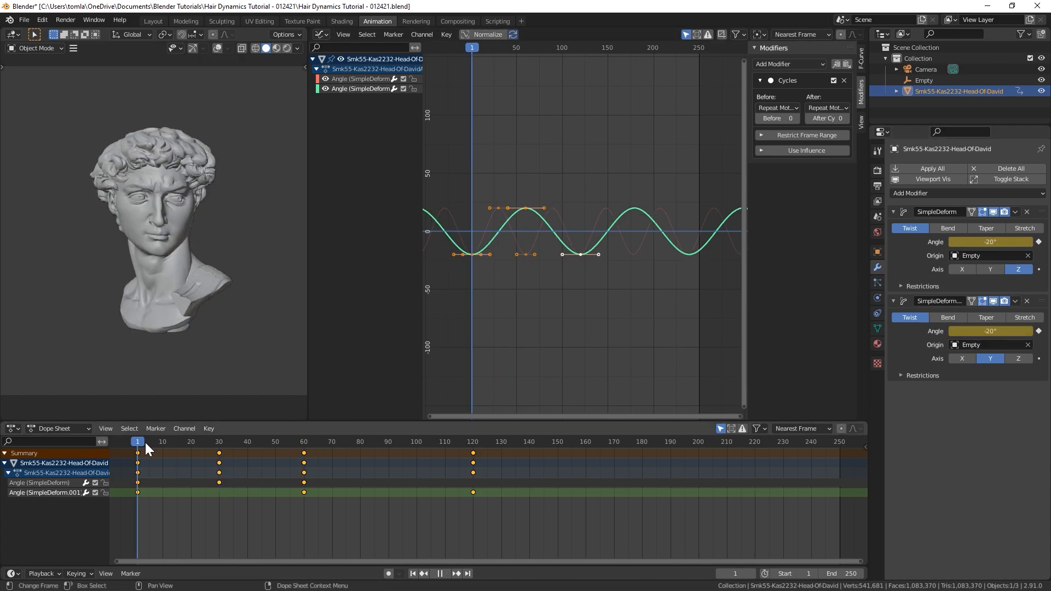
key(ctrl+s)
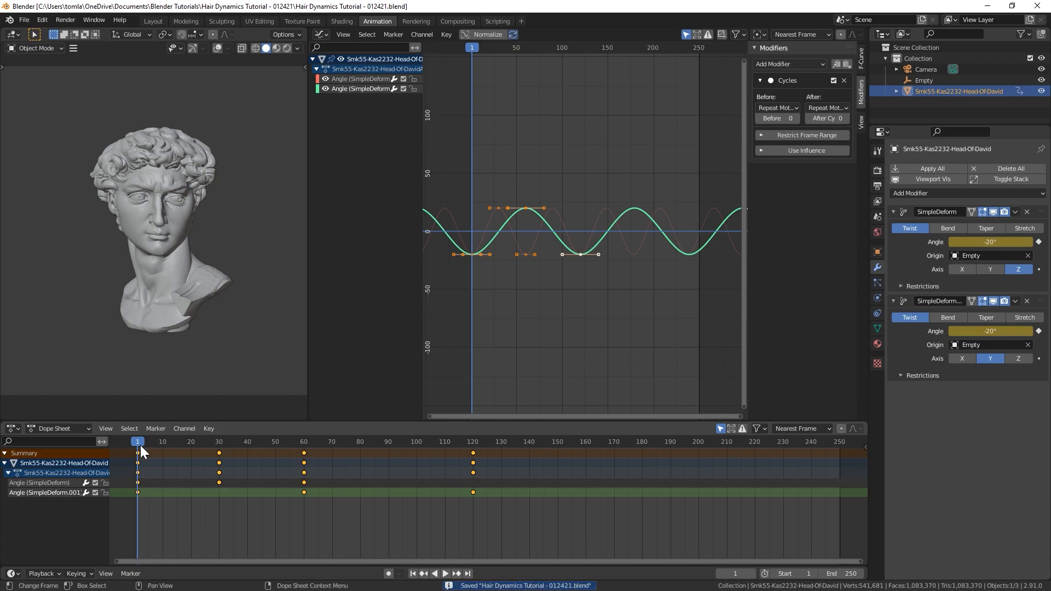
Play back the softened head twist and save the file from the Layout workspace.
key(space)
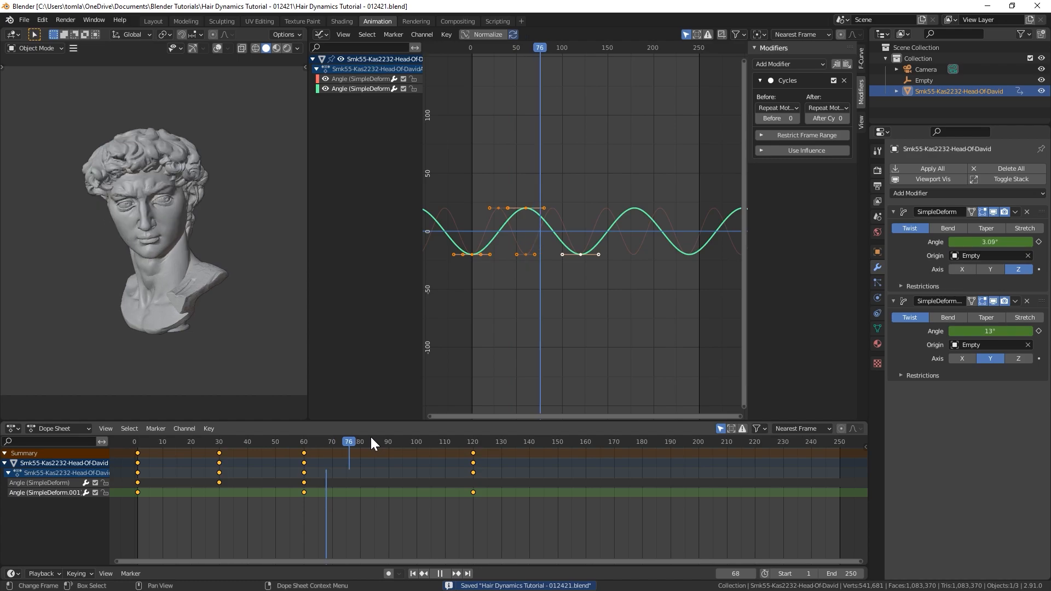
key(space)
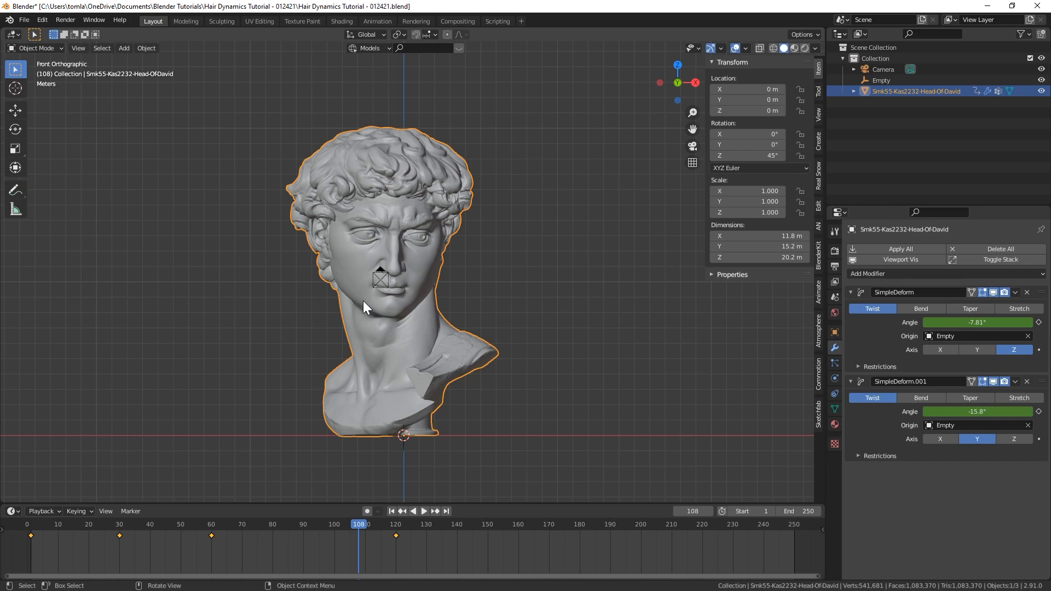
key(ctrl+s)
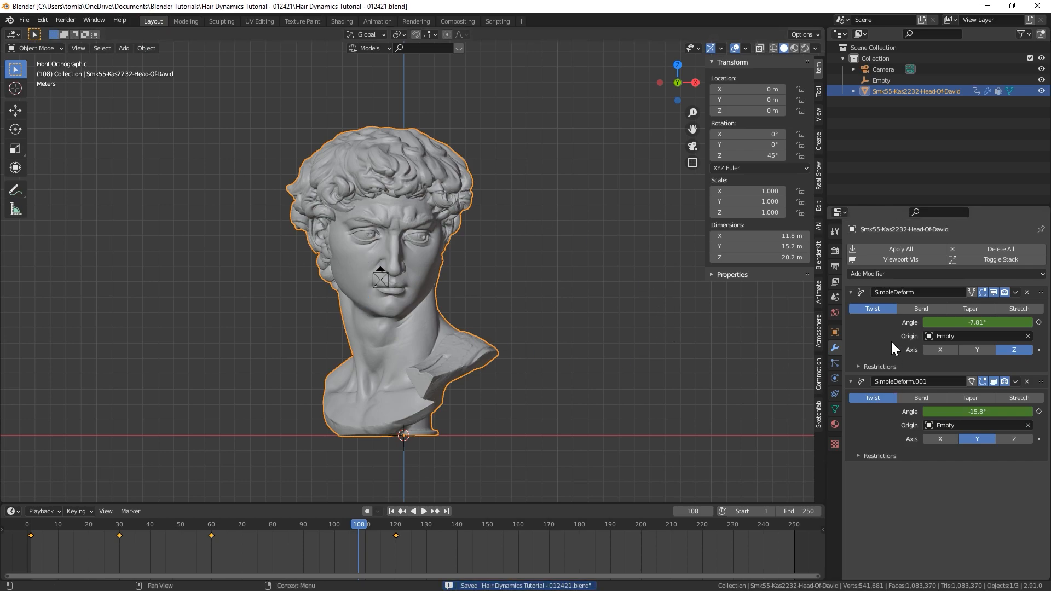
Add a Hair particle system to the head and enable its Advanced option.
click(835, 363)
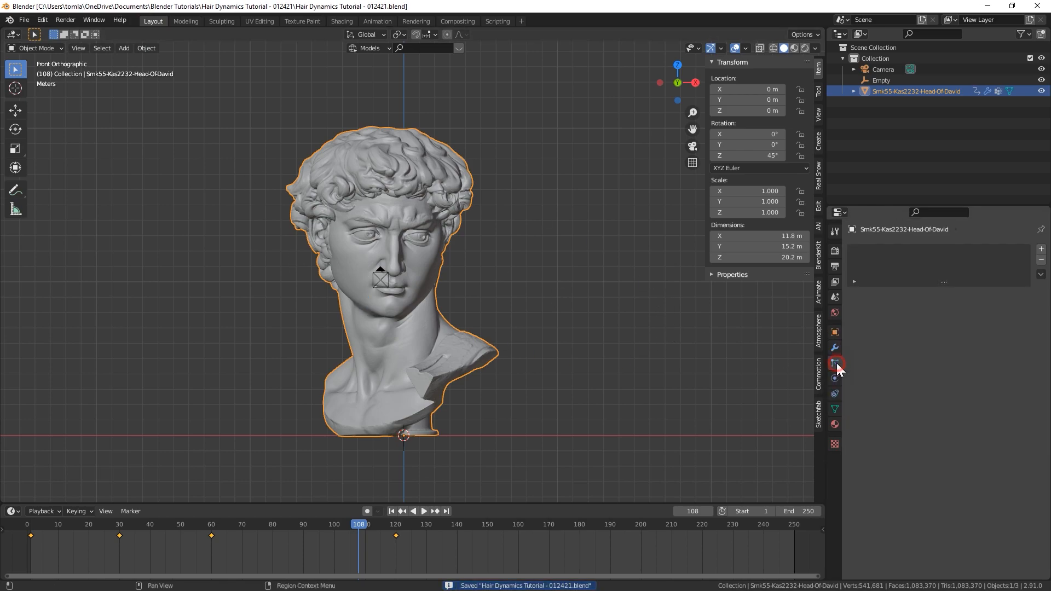
click(1041, 248)
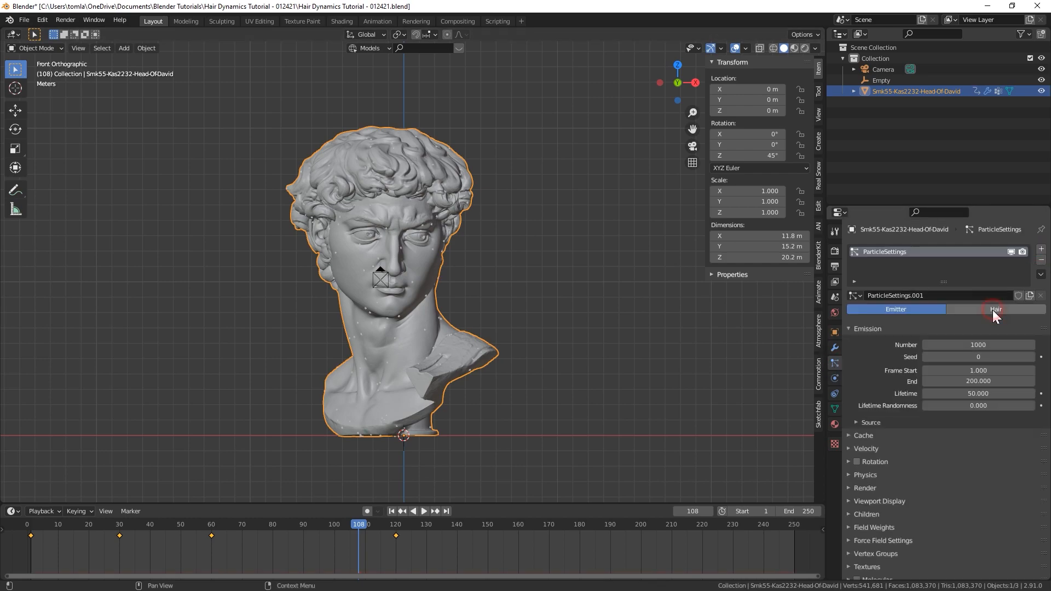
click(975, 307)
click(953, 323)
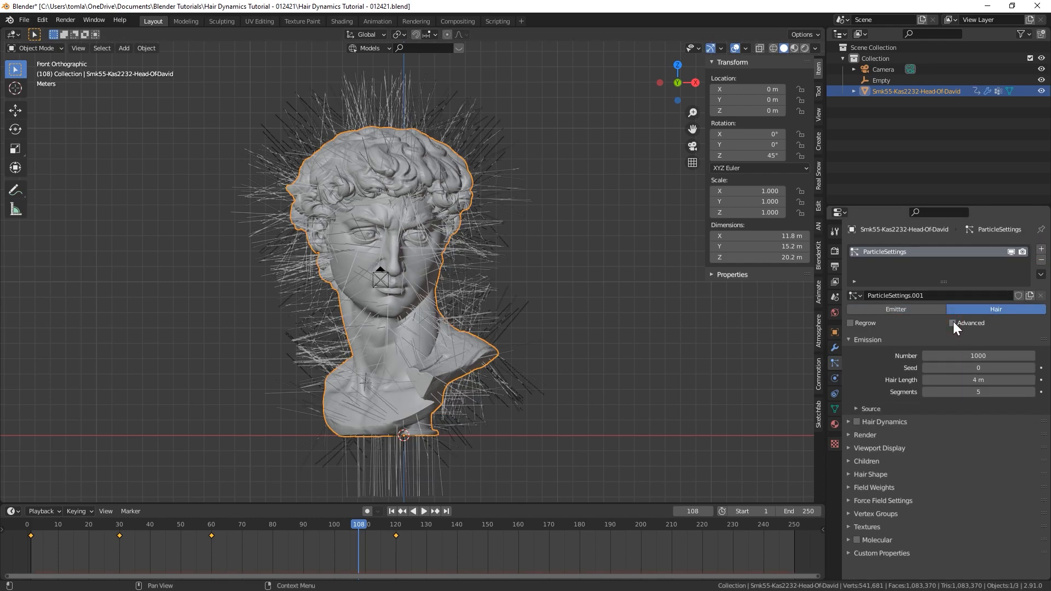
Limit the particle density to the Hair vertex group.
scroll(894, 454, down, 1)
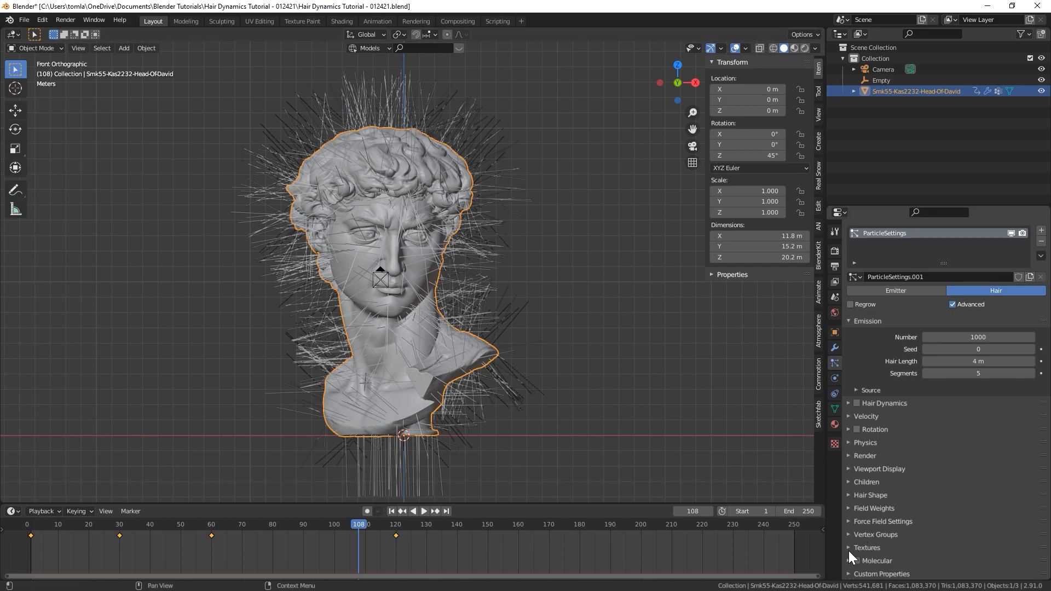
click(849, 534)
scroll(850, 534, down, 5)
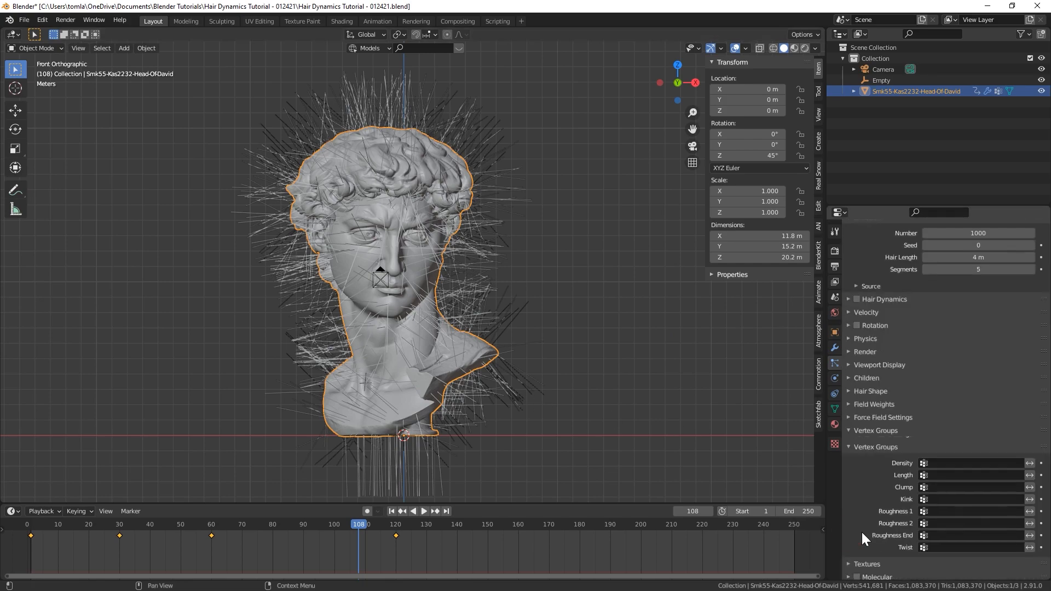
click(926, 447)
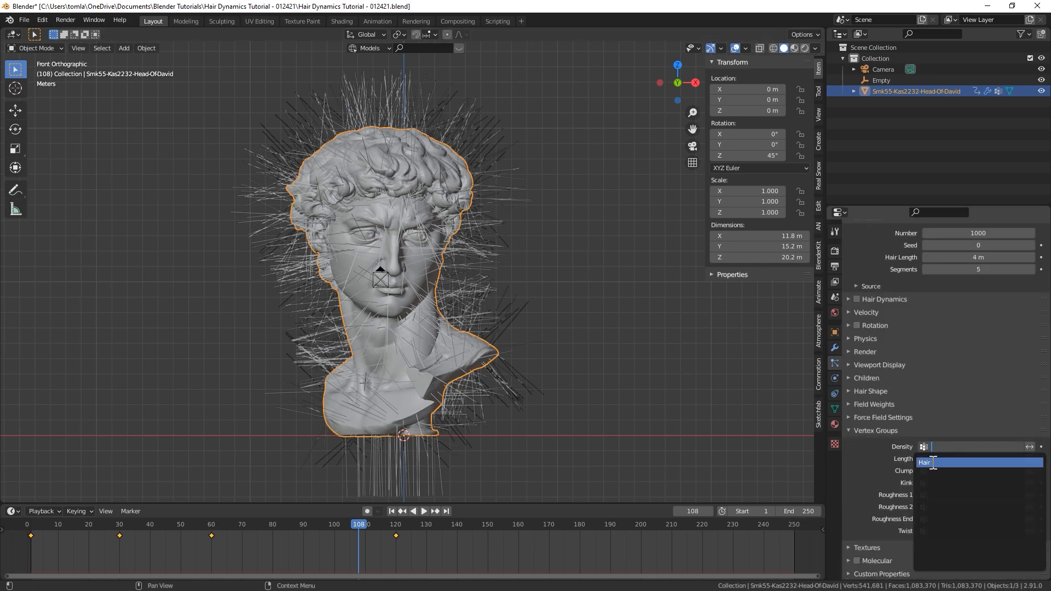
click(932, 462)
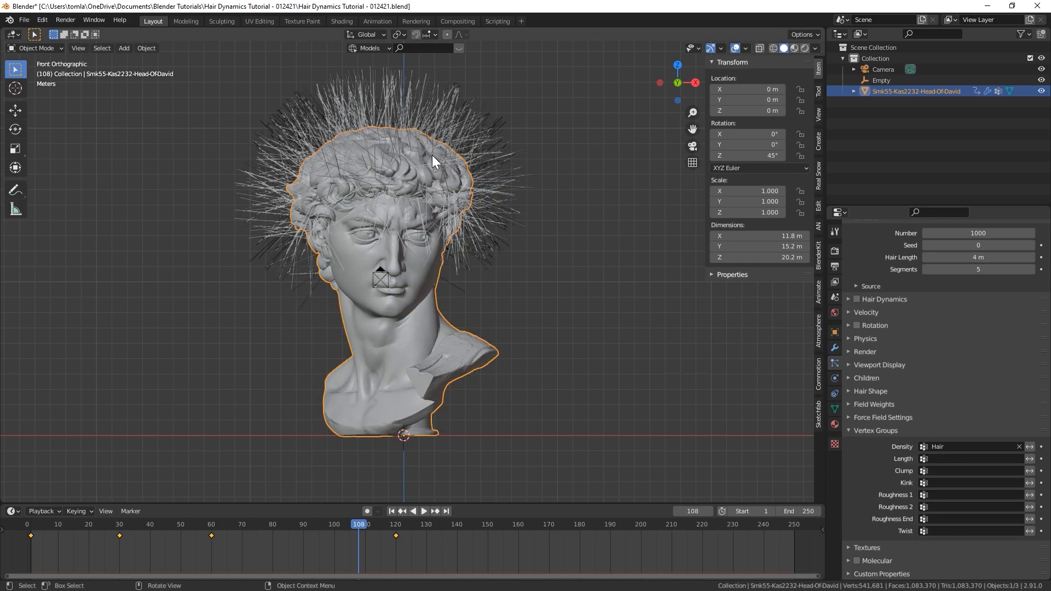
Set the hair emission number to 2500, the hair length to 8 m and the segments to 10.
scroll(978, 357, up, 5)
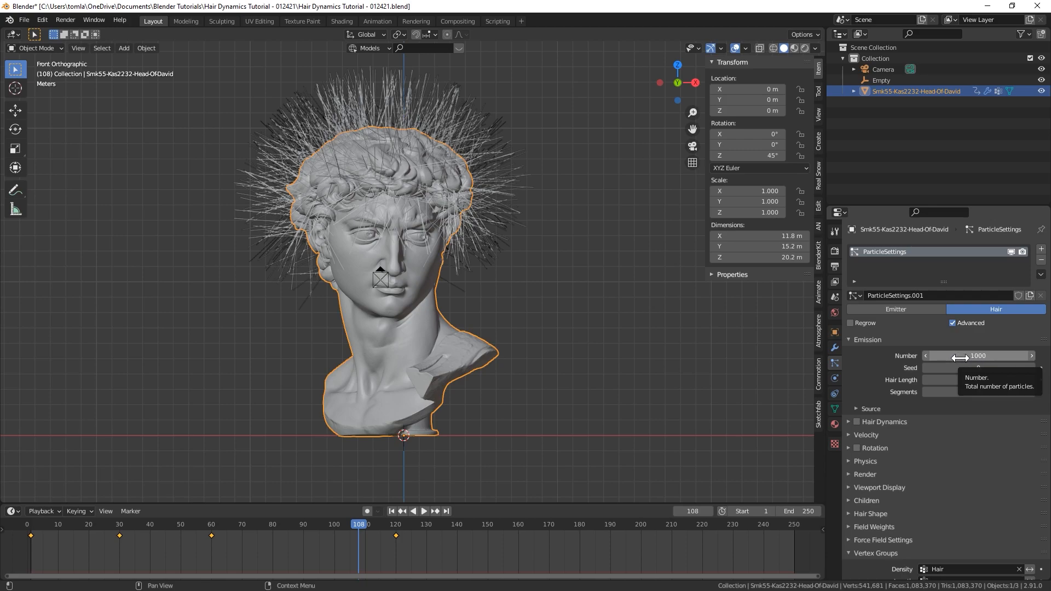
click(978, 357)
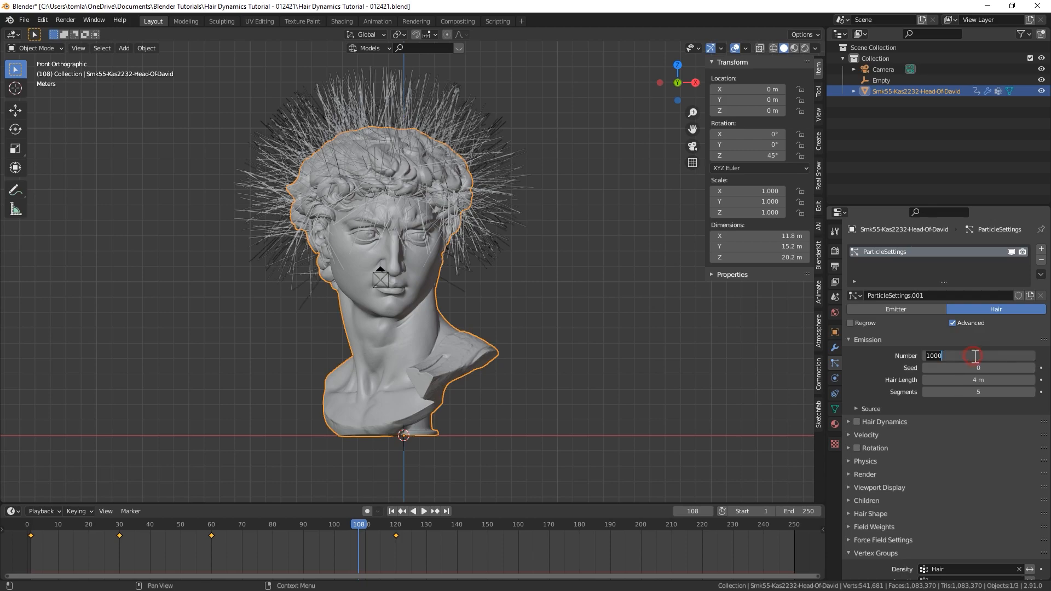
text(2500)
key(Return)
click(992, 380)
text(8)
key(Return)
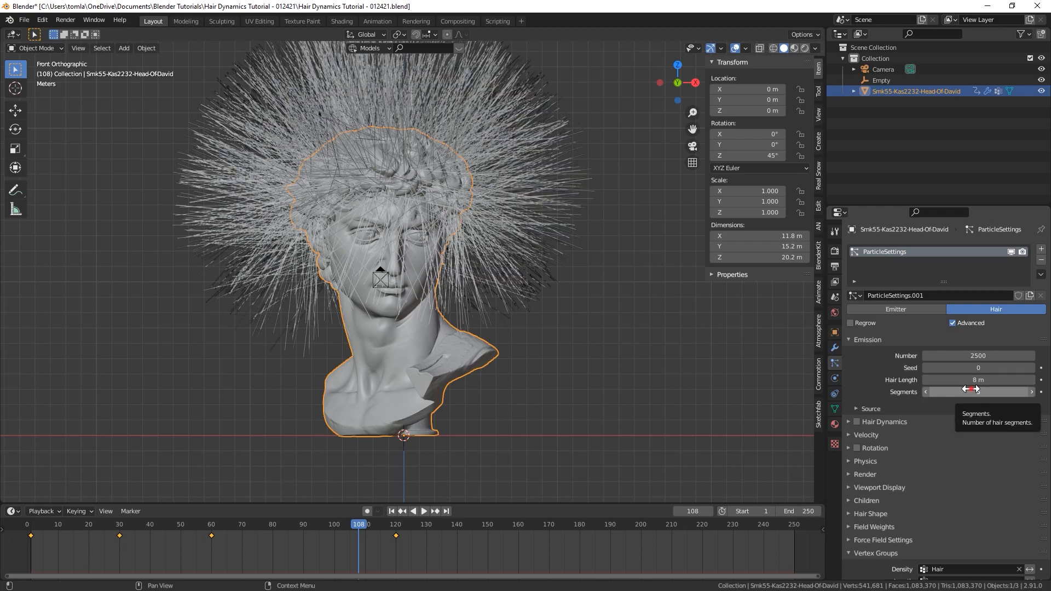
click(972, 390)
text(10)
key(Return)
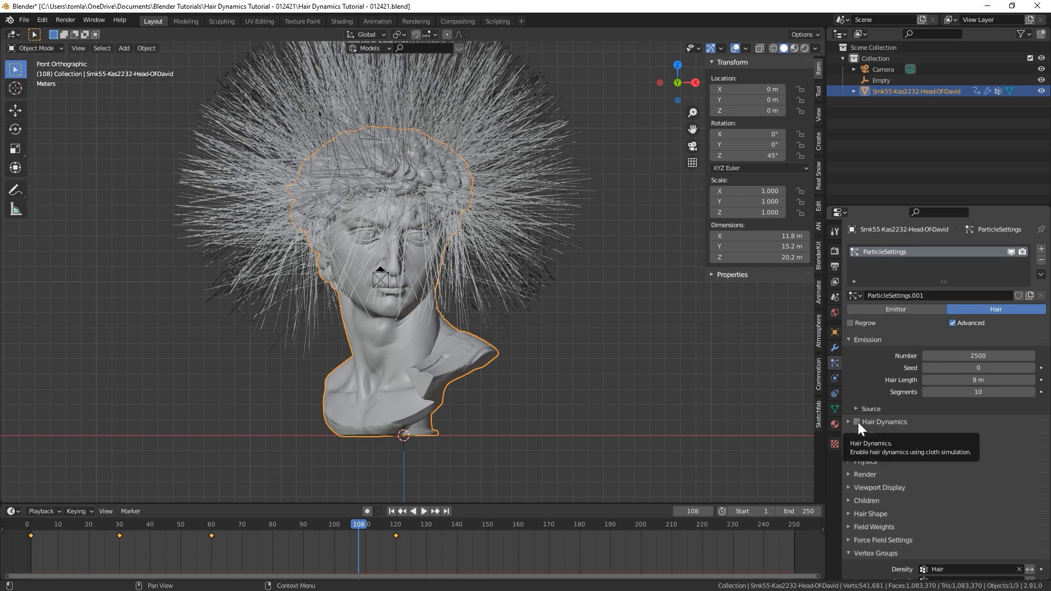
Return the timeline to frame 1 and save the file.
scroll(484, 253, down, 1)
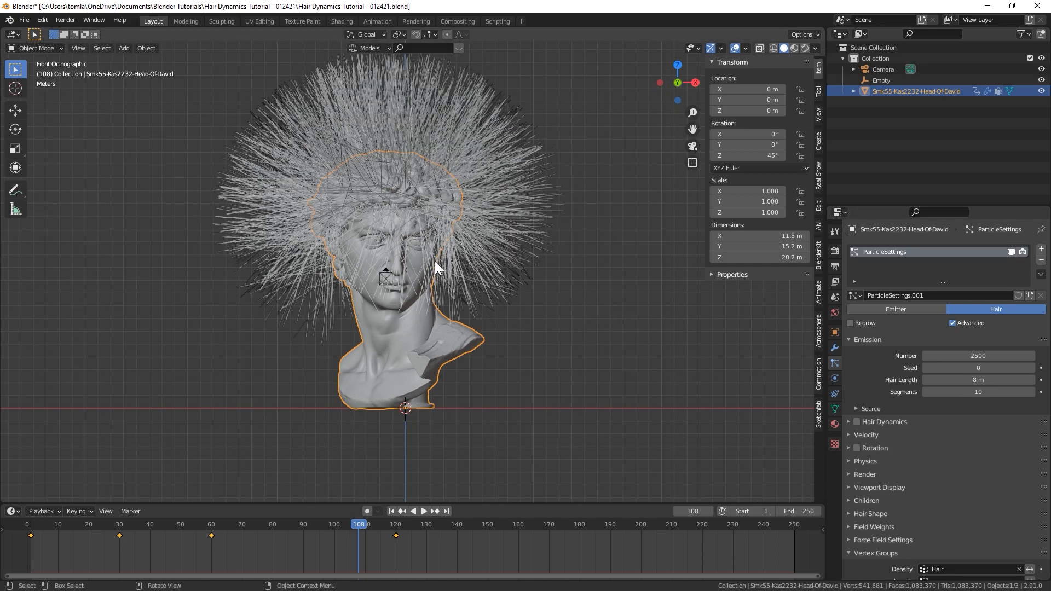
click(394, 511)
key(ctrl+s)
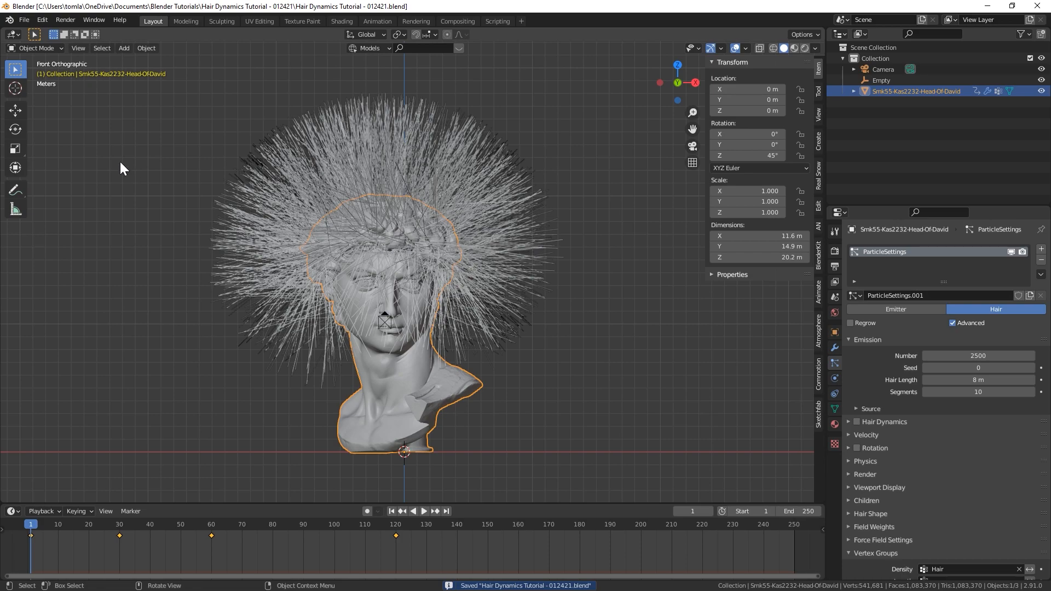
Switch the head from Object Mode to Particle Edit mode.
click(59, 48)
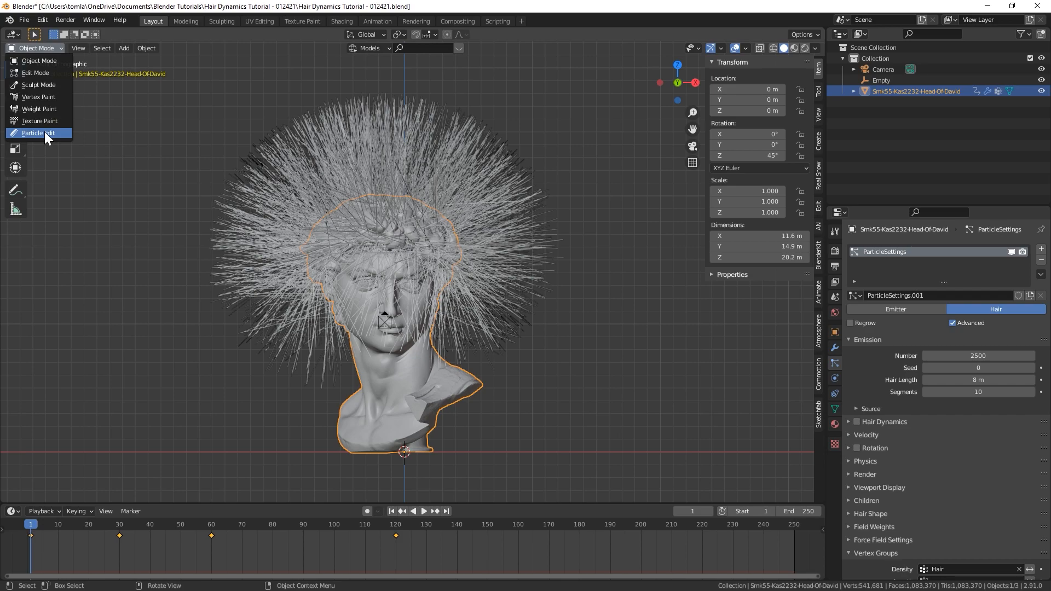
click(44, 132)
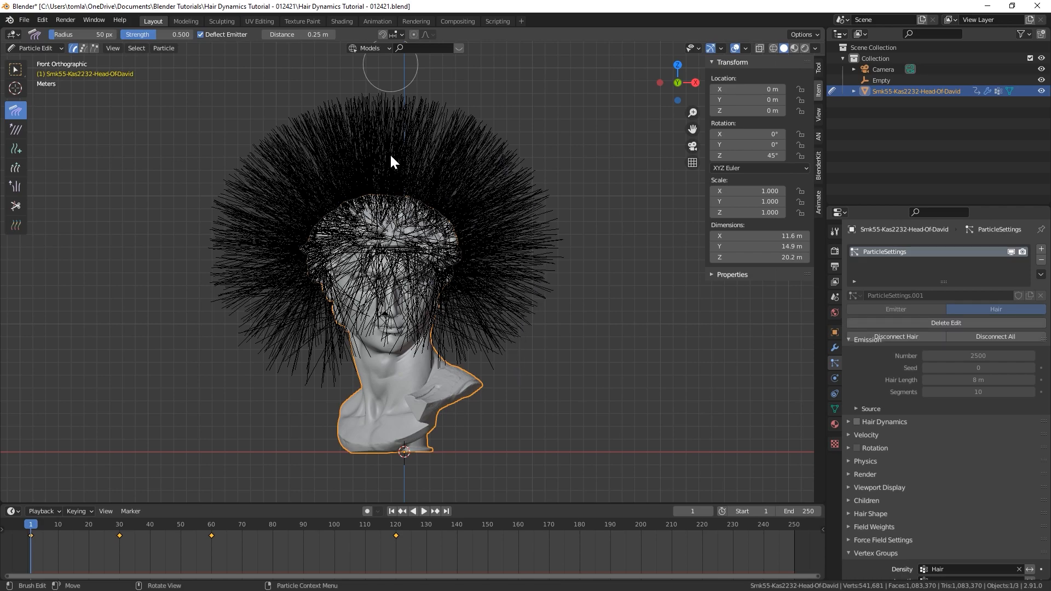
Comb the hair down both sides of the head in front view, using a Comb brush radius of 125 px.
drag(401, 191, 430, 110)
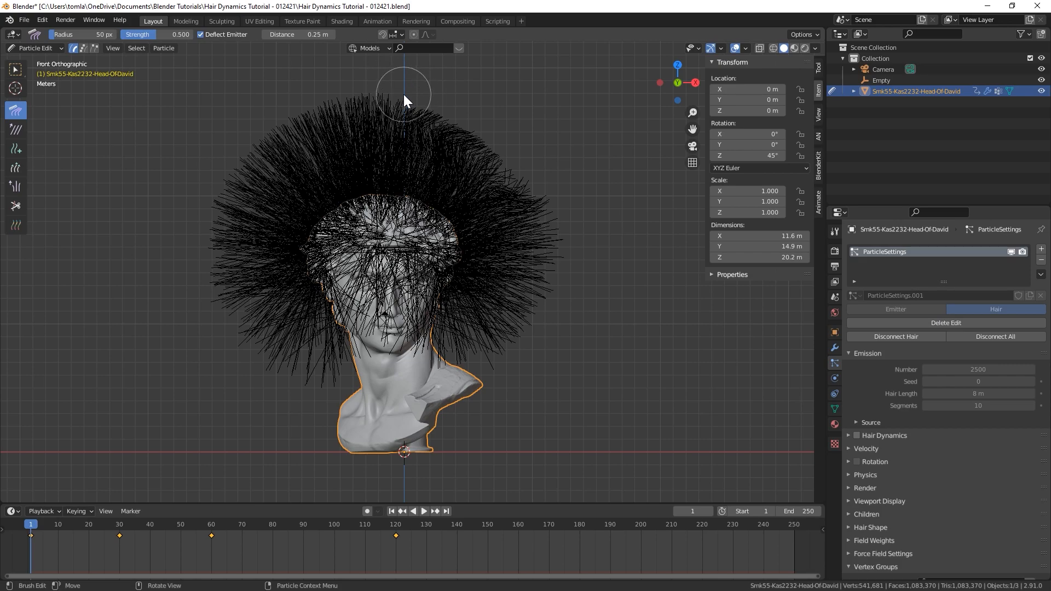
drag(504, 356, 450, 165)
key(ctrl+s)
drag(445, 126, 497, 347)
key(f)
click(426, 123)
drag(435, 127, 485, 416)
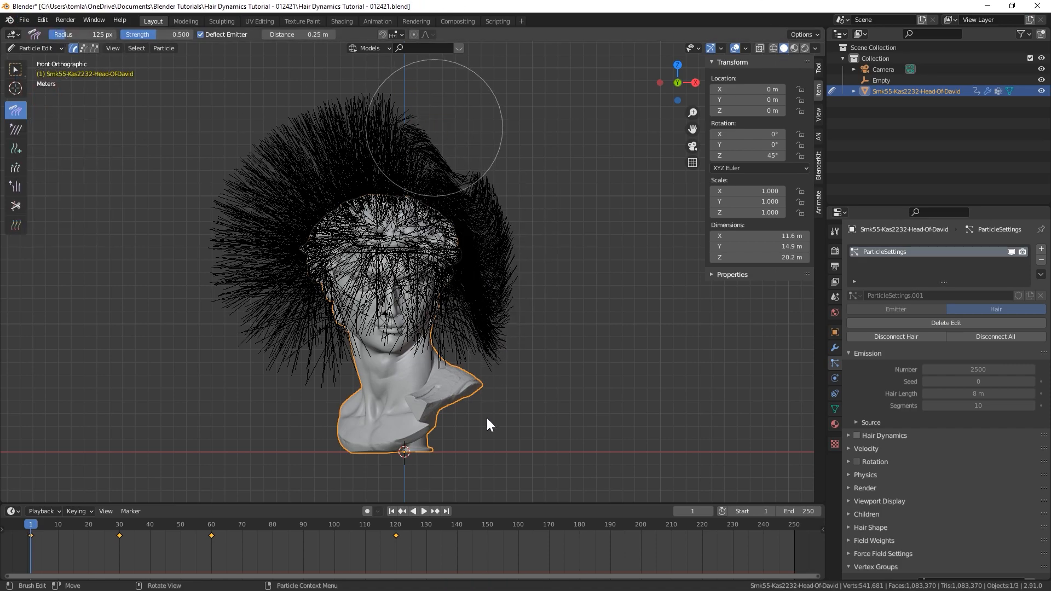
mouse_move(330, 127)
mouse_down()
mouse_move(288, 246)
mouse_move(308, 487)
mouse_up()
drag(258, 200, 291, 439)
mouse_move(396, 121)
mouse_down()
mouse_move(300, 241)
mouse_move(286, 351)
mouse_up()
drag(403, 145, 530, 272)
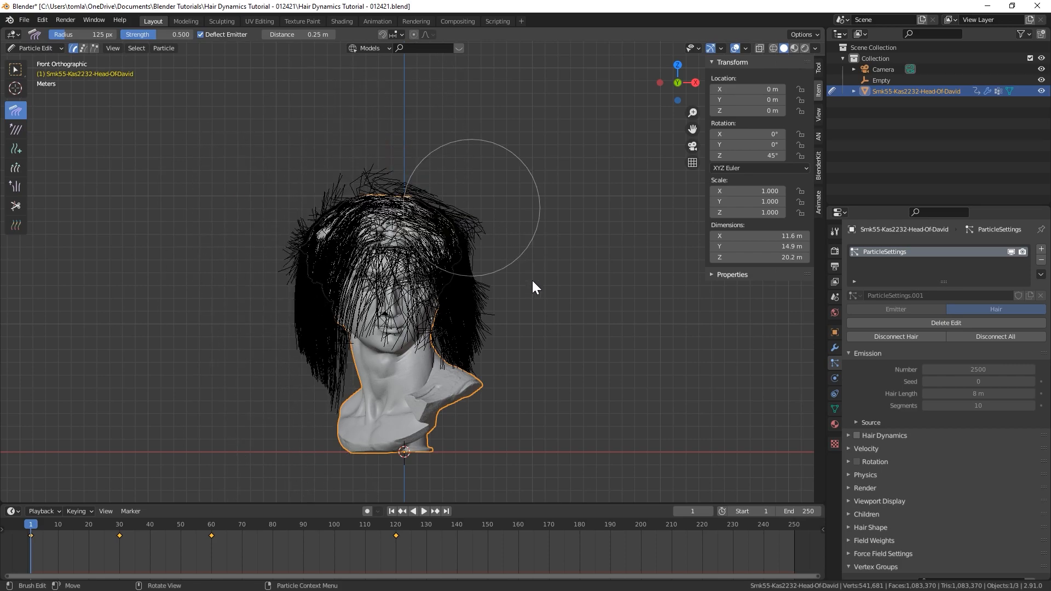
Comb the hair at the front of the head down over the face from the right side view.
key(KP_3)
drag(269, 243, 277, 439)
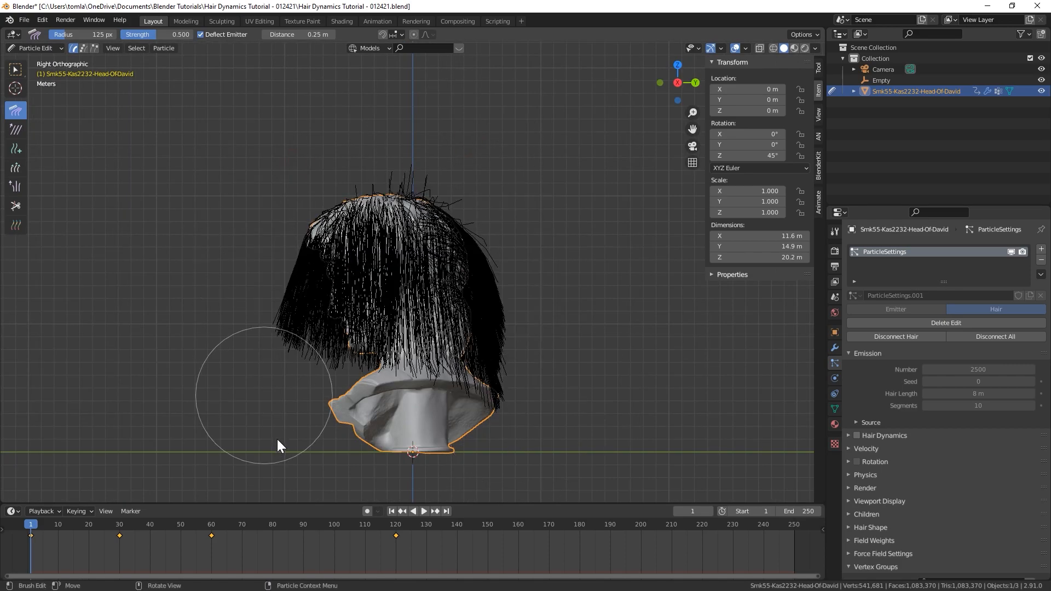
key(KP_1)
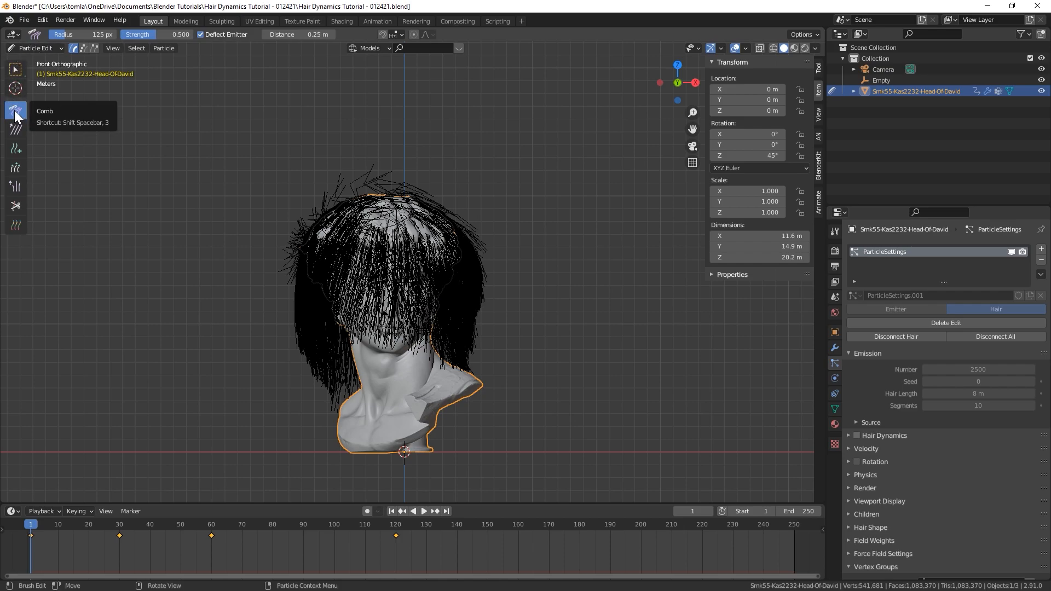
middle_drag(446, 216, 356, 169)
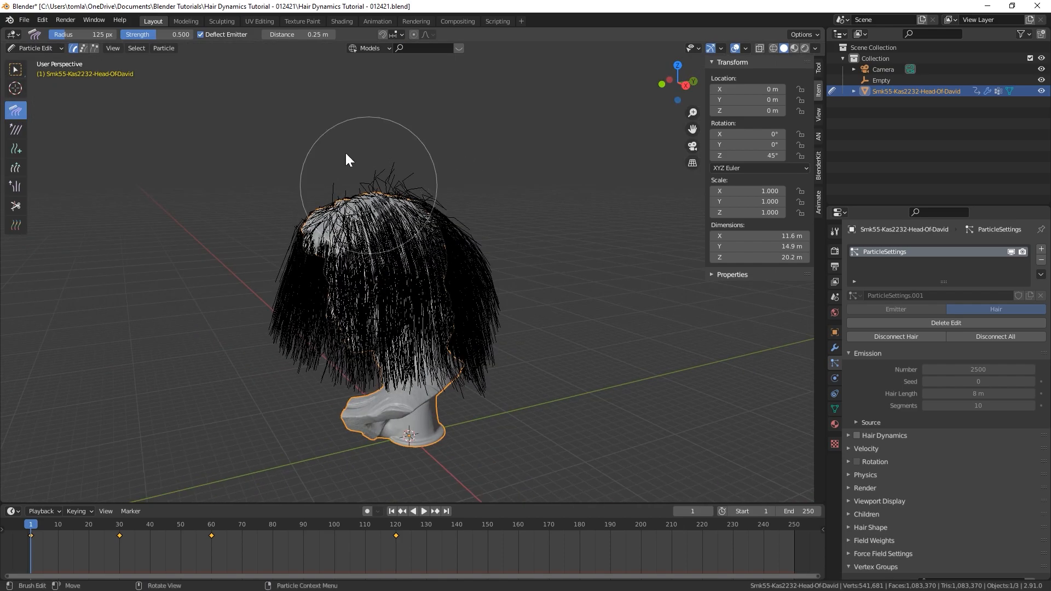
mouse_move(164, 206)
middle_down()
mouse_move(202, 212)
mouse_move(307, 194)
middle_up()
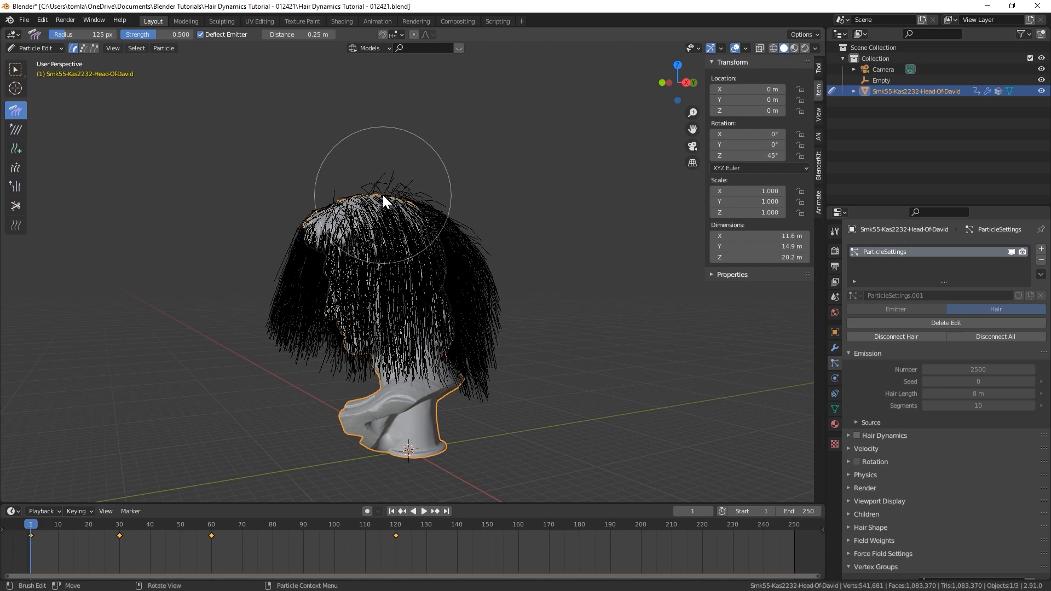
Trim the hair over the face into a straight fringe above the eyes, using the Cut brush with a 34 px radius.
click(14, 207)
key(KP_1)
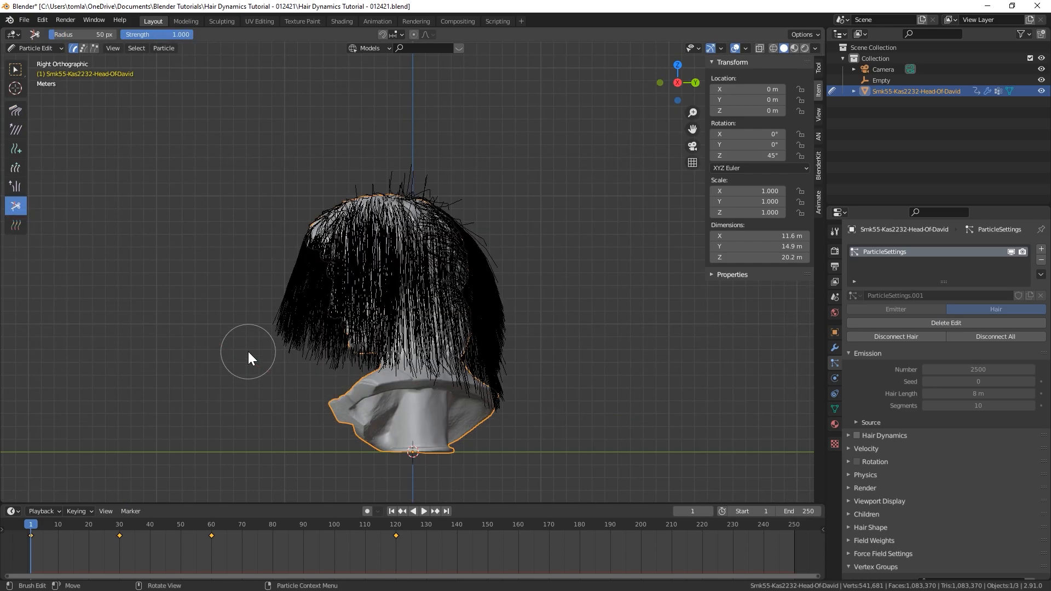
key(KP_5)
scroll(241, 313, up, 5)
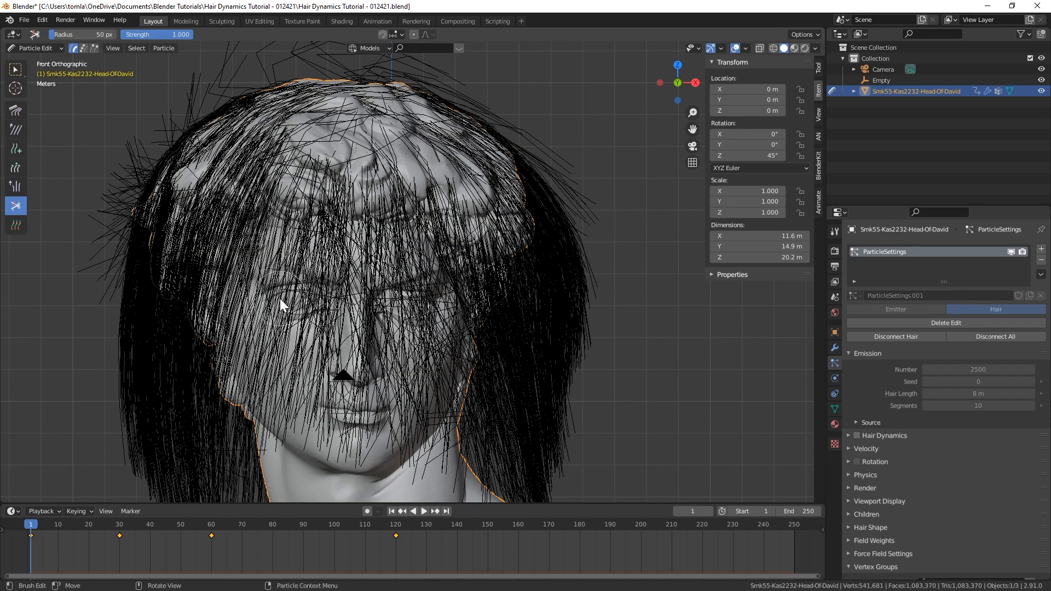
key(f)
click(103, 133)
mouse_move(294, 273)
mouse_down()
mouse_move(466, 293)
mouse_move(444, 459)
mouse_move(471, 383)
mouse_up()
scroll(398, 342, down, 3)
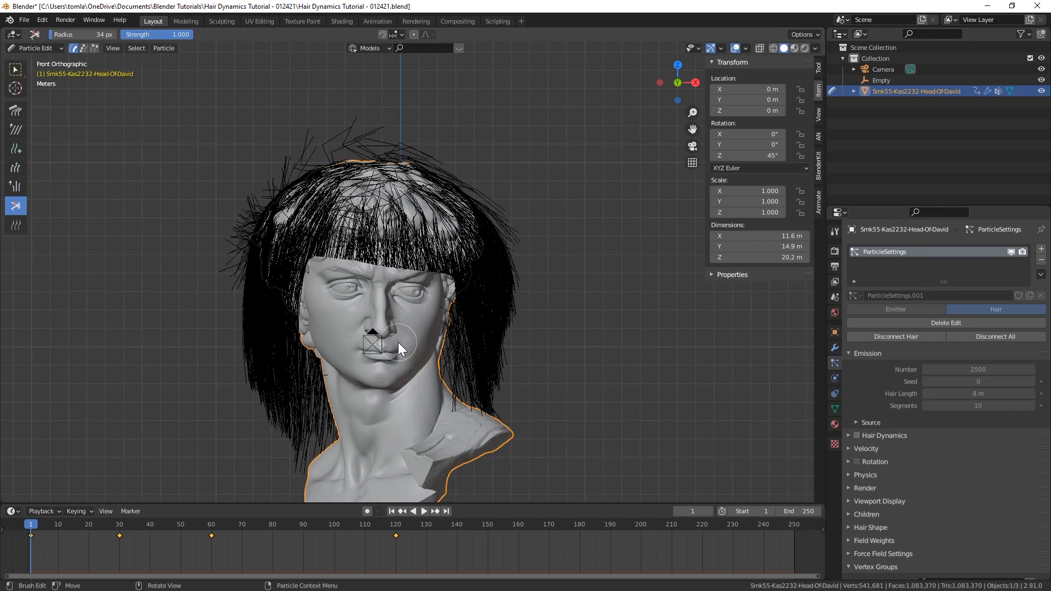
Cut the side and back hair to a level line around mouth height, working from the right and left side views.
key(KP_3)
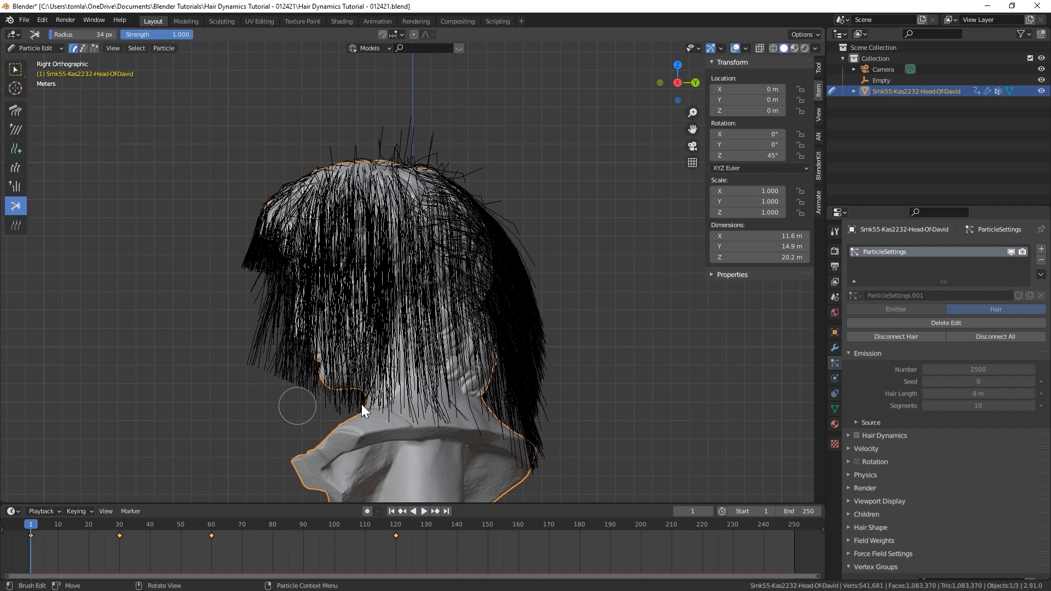
mouse_move(343, 406)
mouse_down()
mouse_move(409, 399)
mouse_move(509, 420)
mouse_move(573, 408)
mouse_up()
key(KP_1)
key(ctrl+KP_1)
key(ctrl+KP_3)
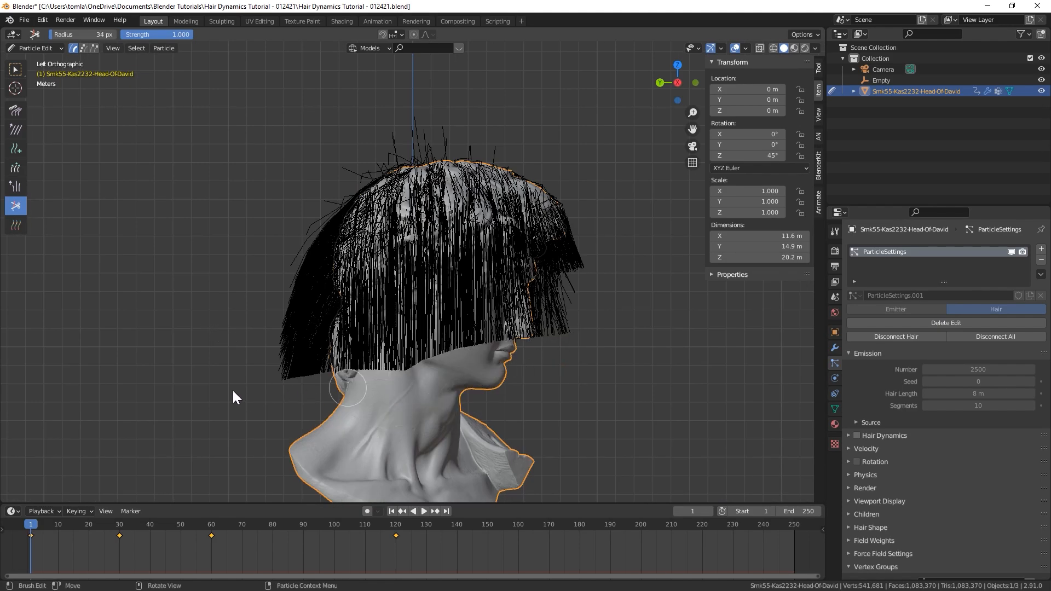
drag(240, 392, 213, 385)
middle_drag(249, 279, 110, 115)
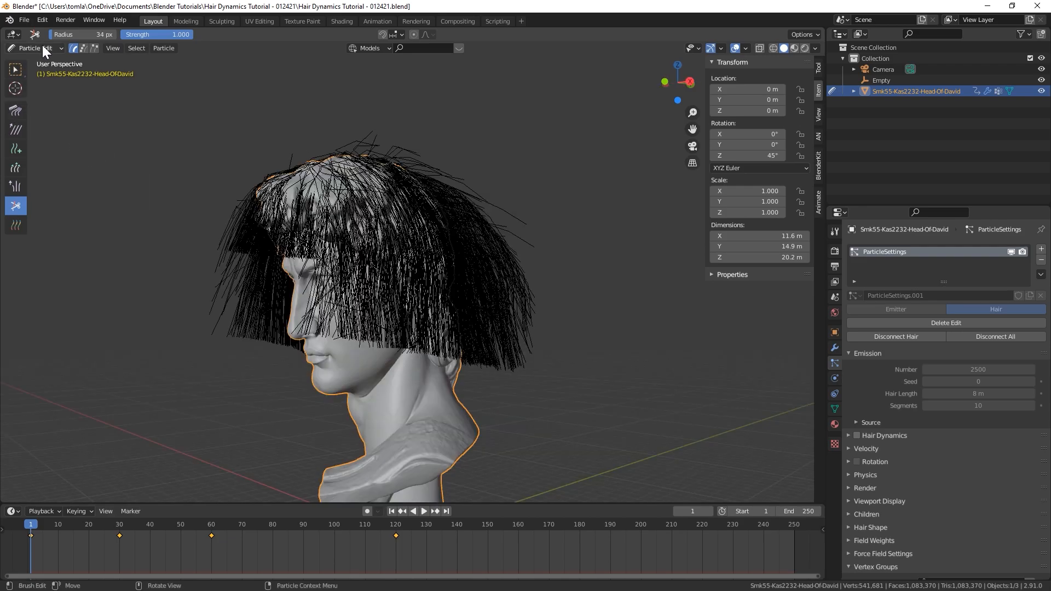
middle_drag(221, 182, 257, 182)
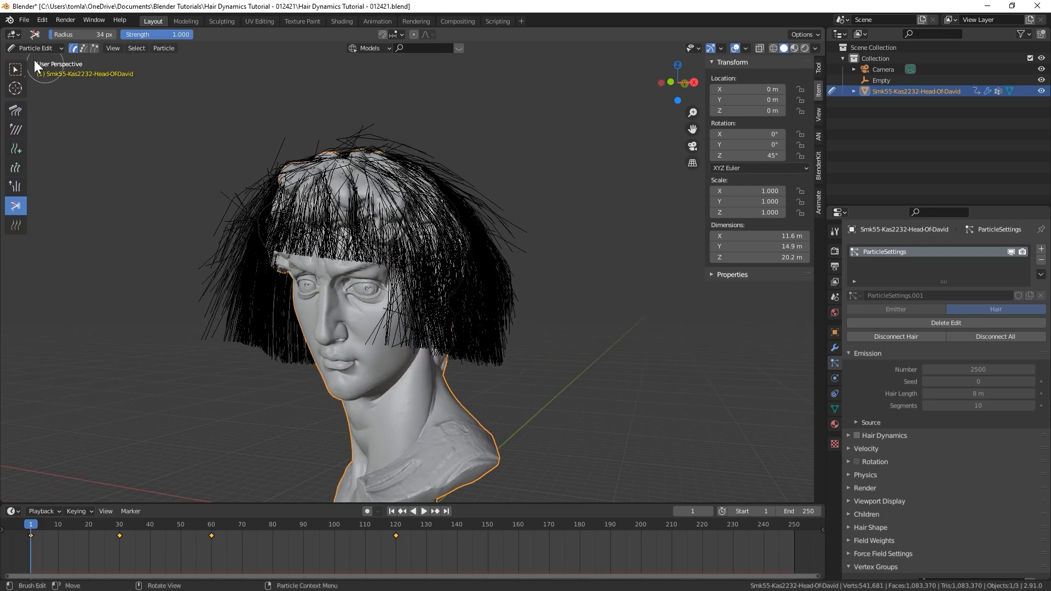
Return the head to Object Mode in front view and save the file.
click(33, 48)
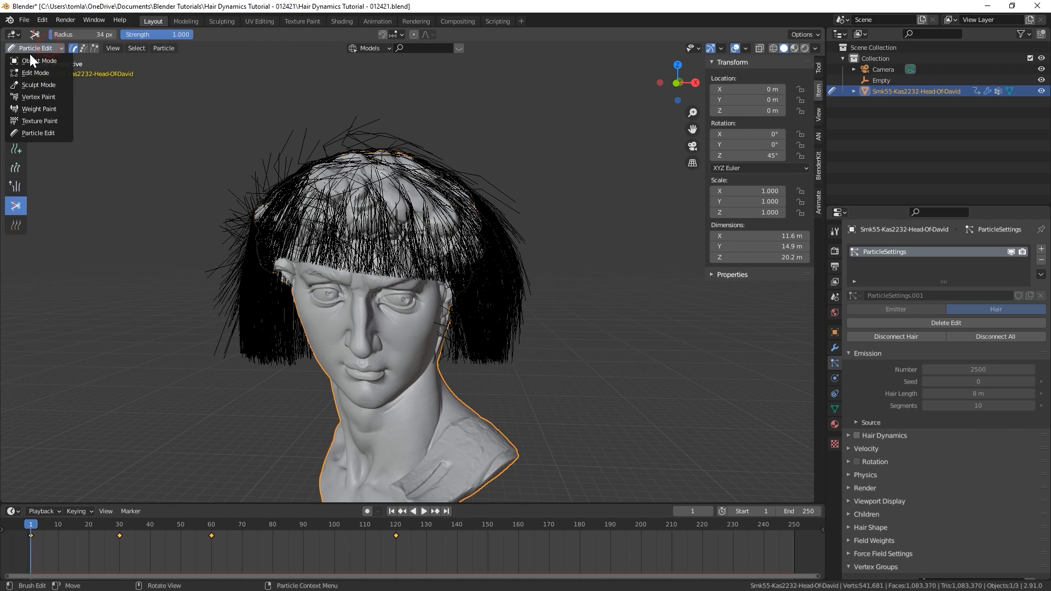
key(KP_1)
key(ctrl+s)
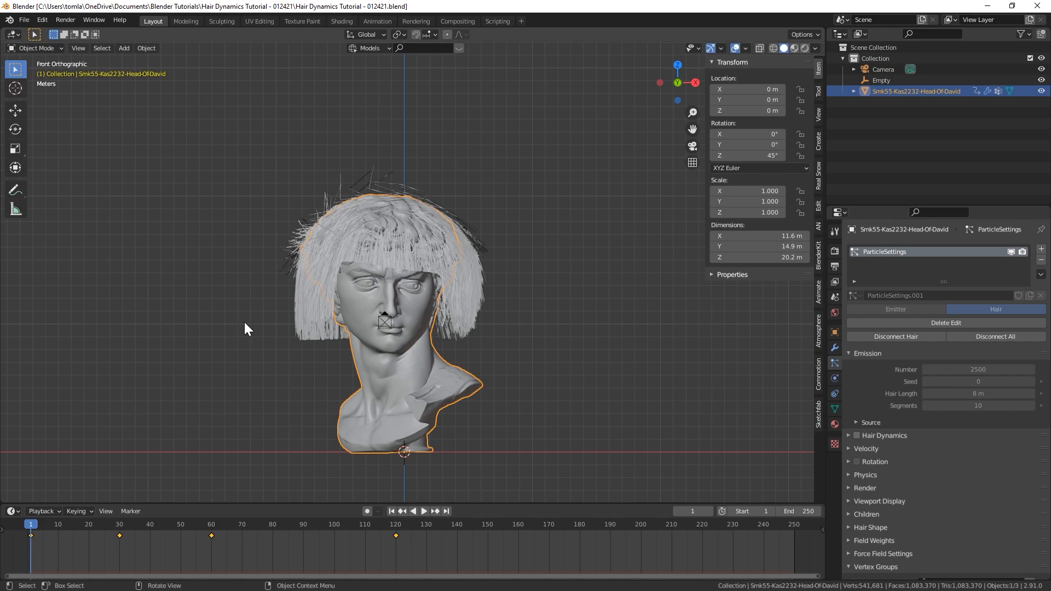
scroll(317, 175, up, 4)
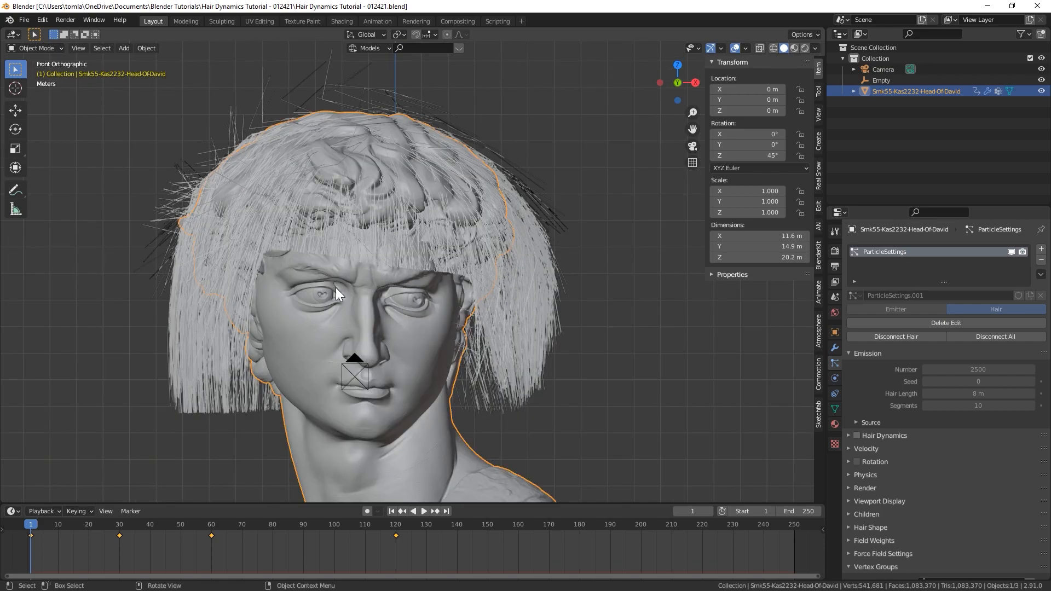
scroll(337, 285, down, 3)
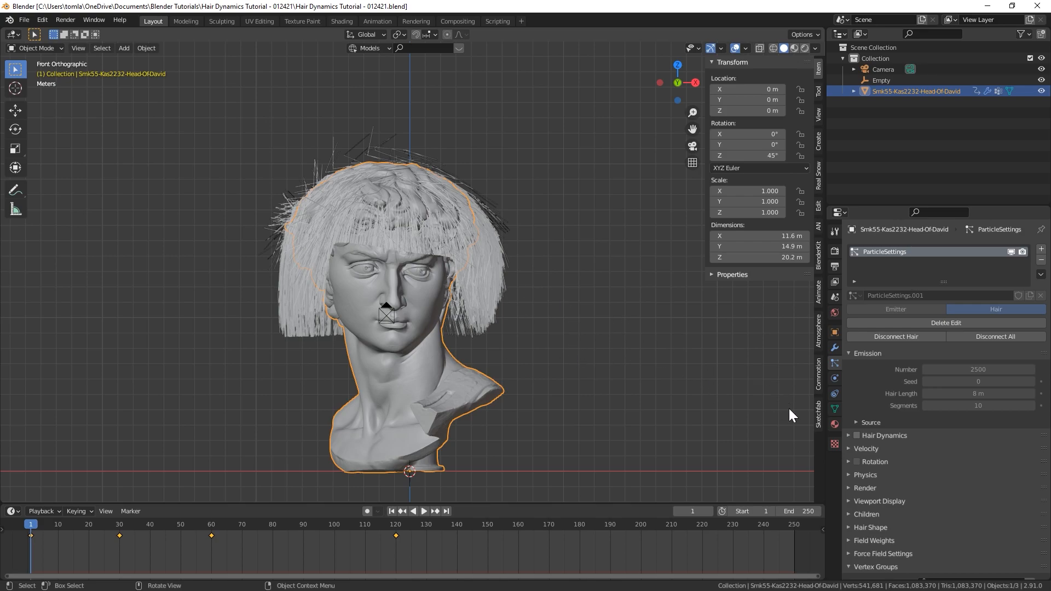
scroll(854, 482, down, 5)
click(835, 379)
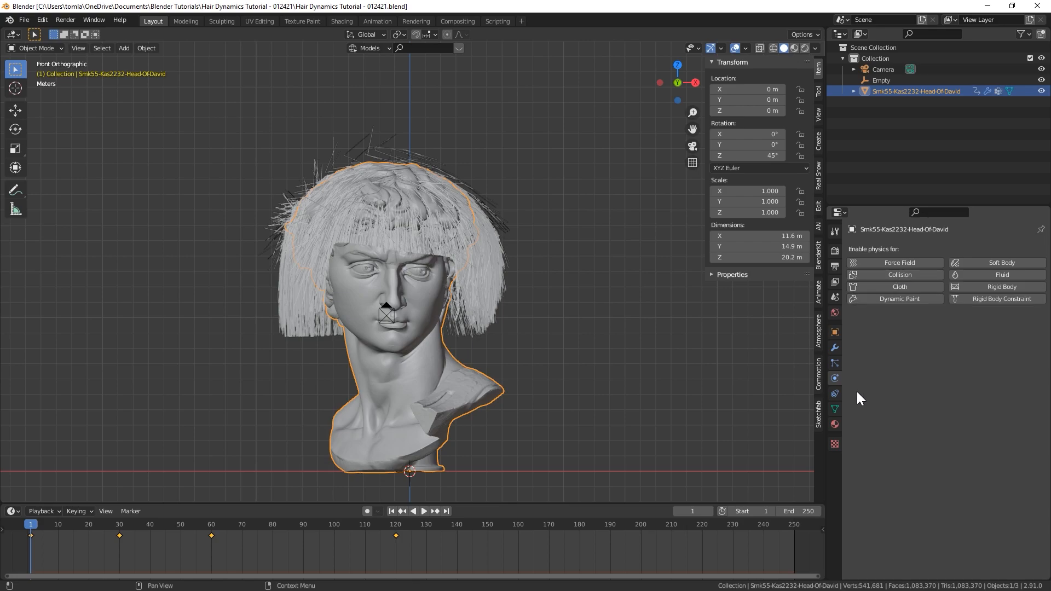
key(ctrl+s)
click(835, 363)
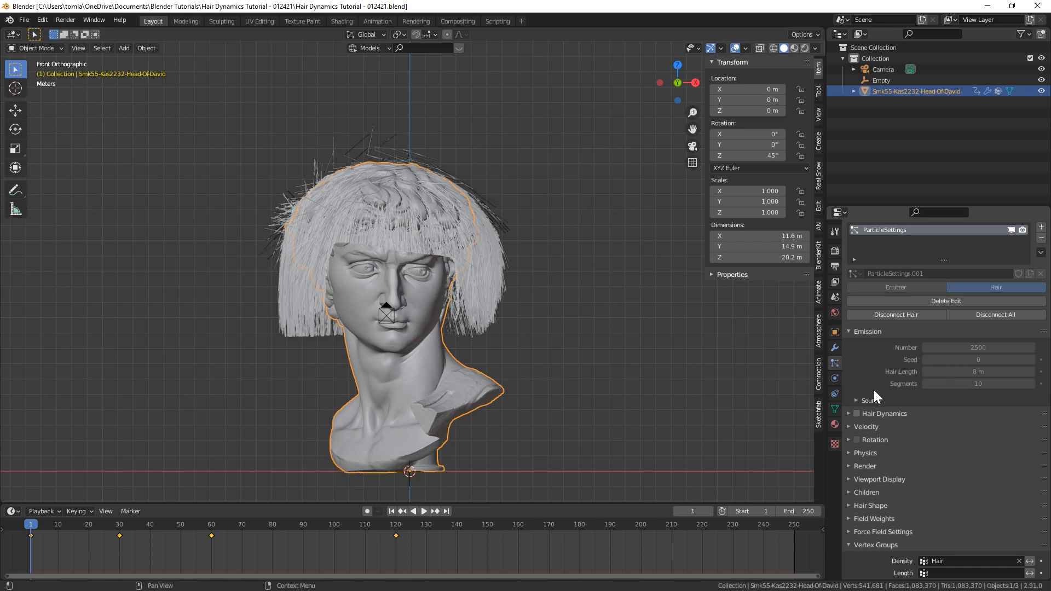
scroll(872, 389, down, 5)
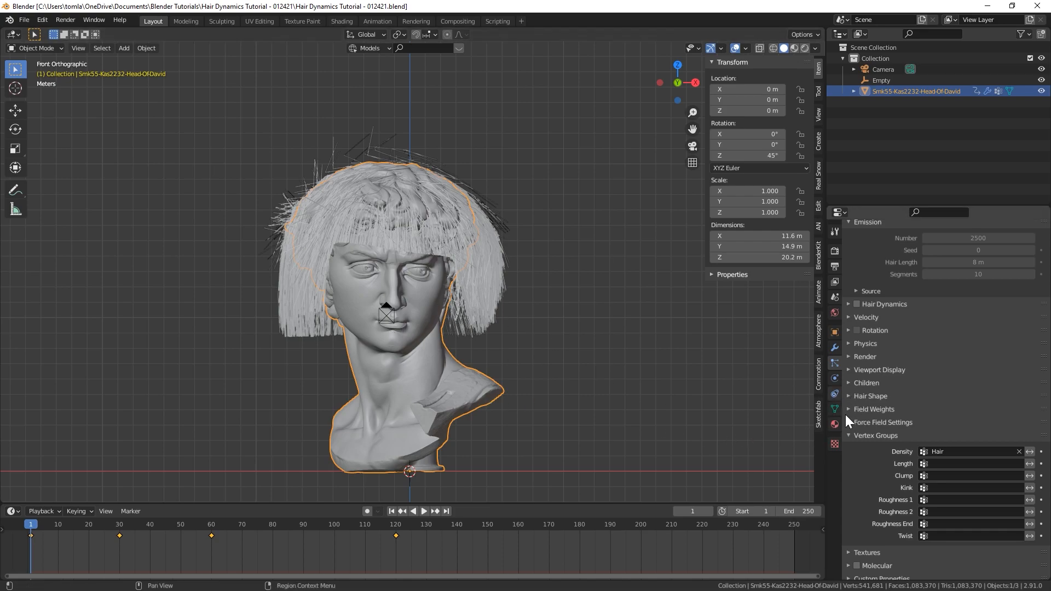
Create a new material on the head and name it Statue.
click(834, 424)
click(906, 296)
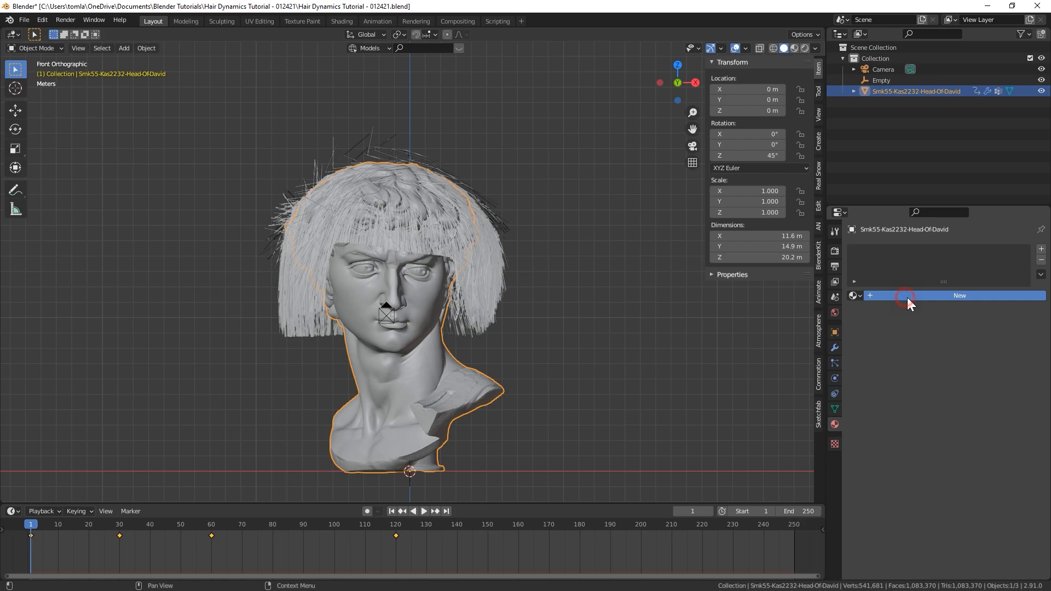
double_click(904, 296)
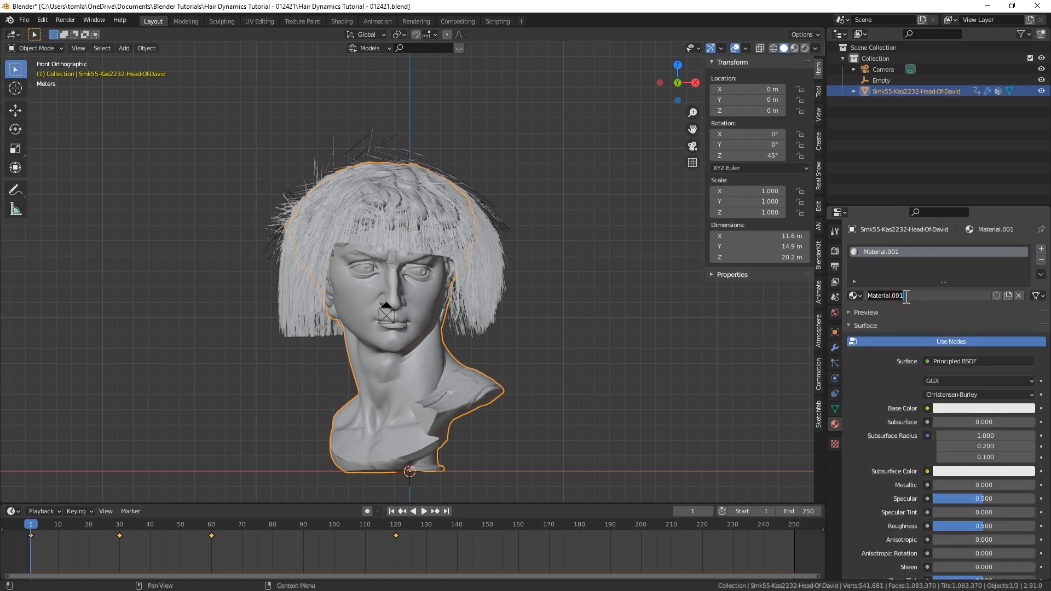
text(Statue)
key(Return)
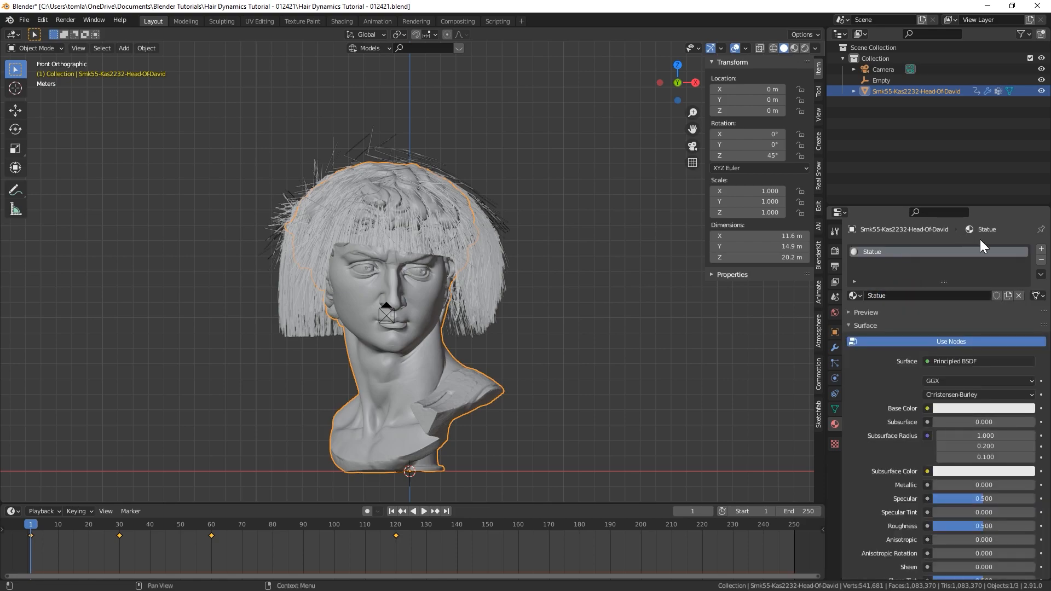
Add a second material named Hair to the head and set its surface shader to Principled Hair BSDF.
click(1042, 249)
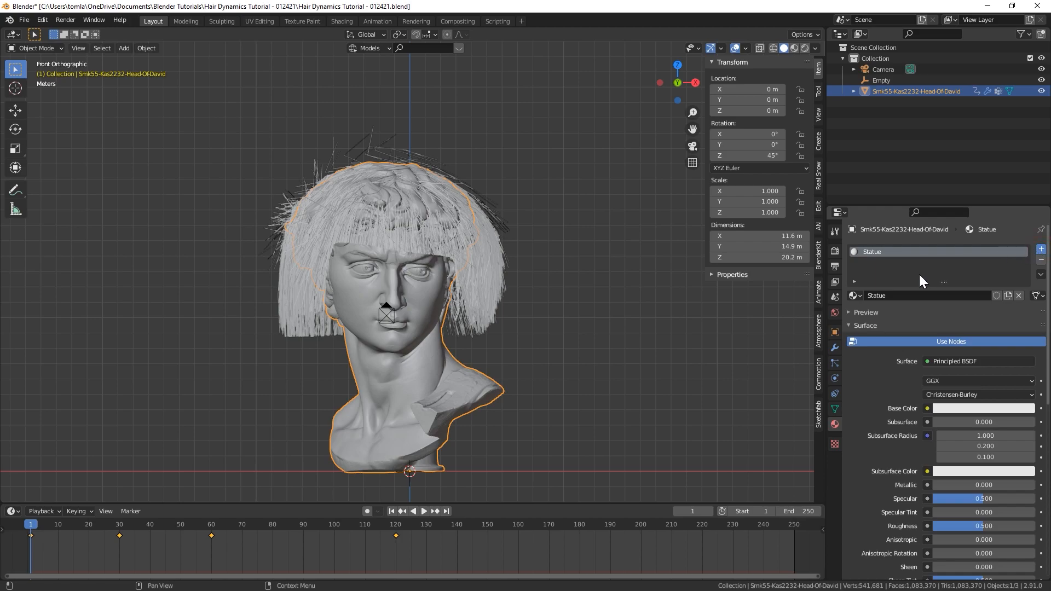
double_click(896, 318)
text(Hair)
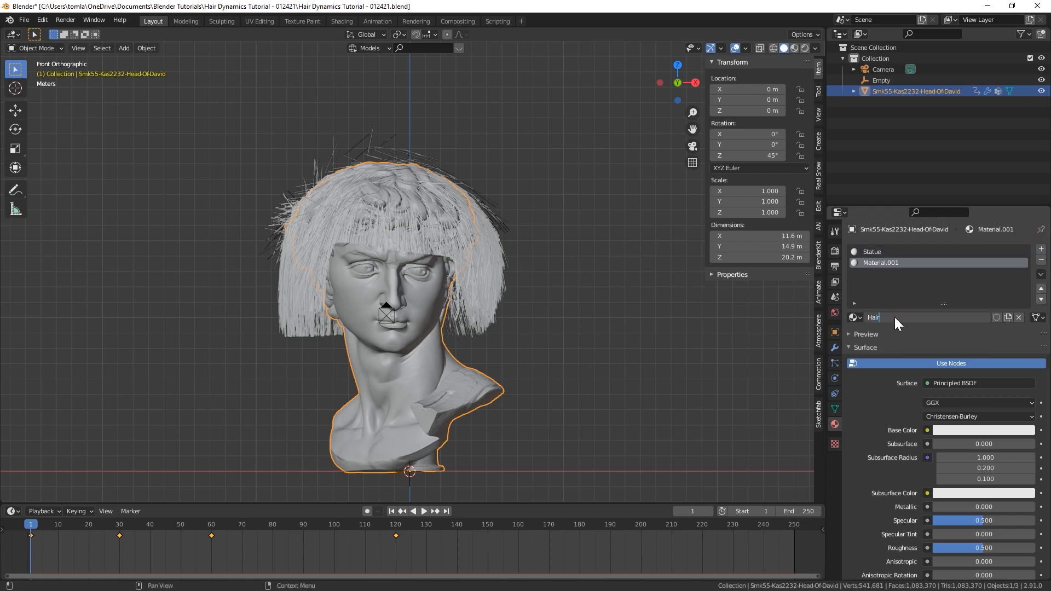
key(Return)
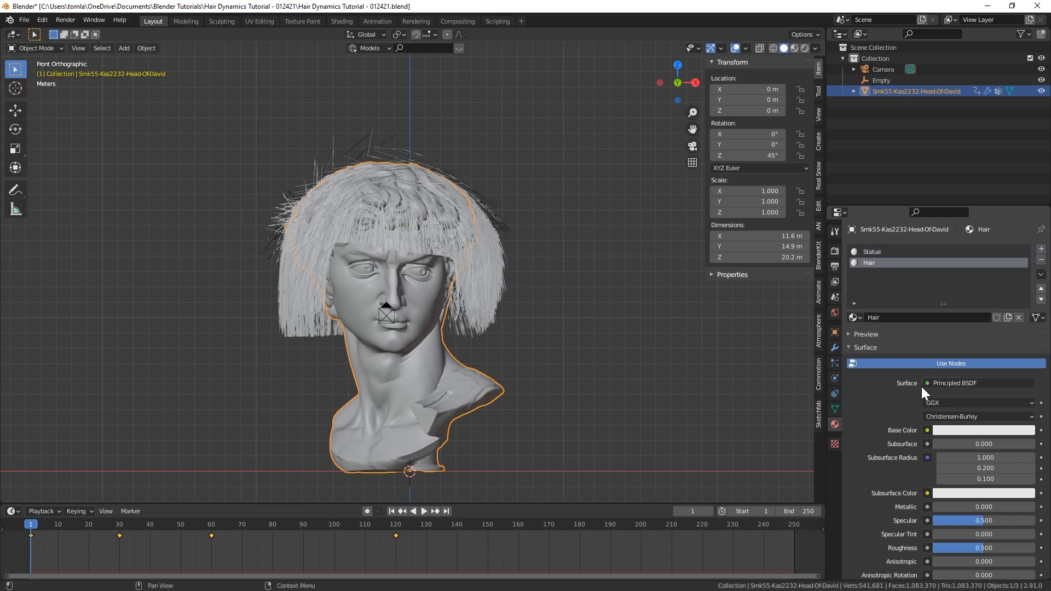
click(928, 383)
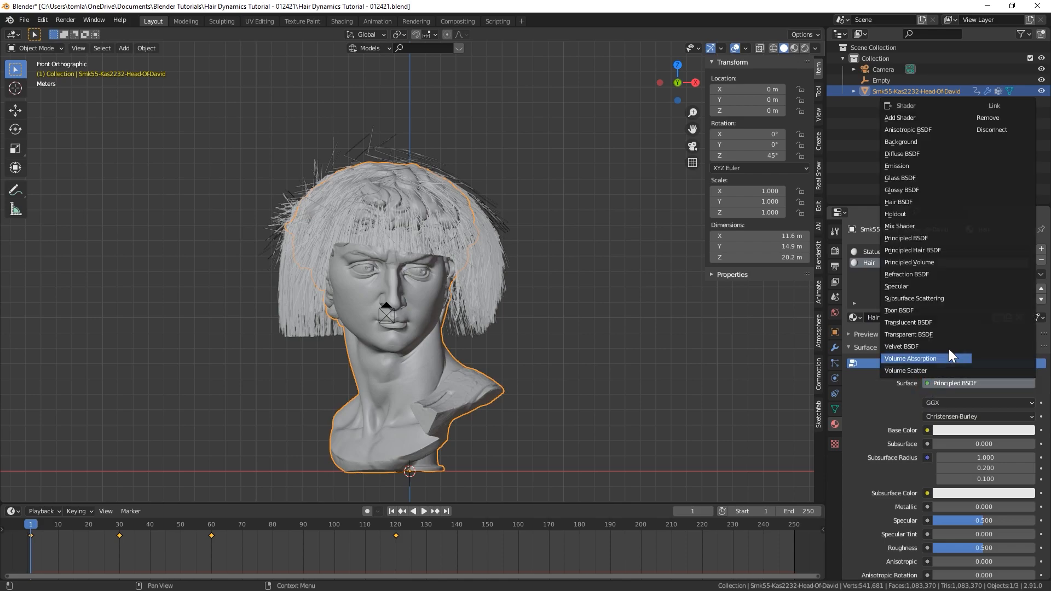
click(941, 252)
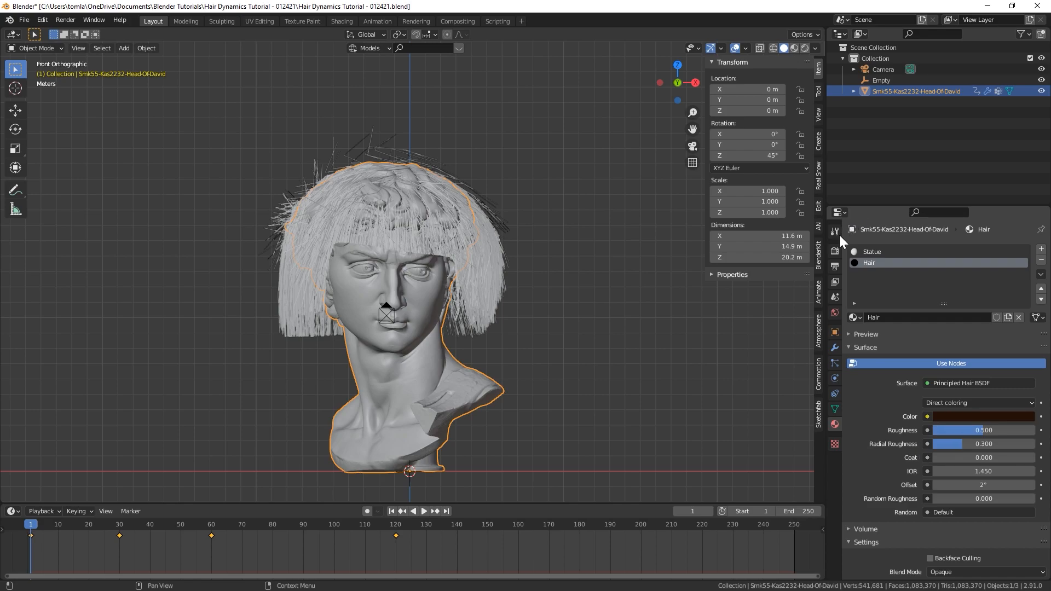
Switch the render engine to Cycles and set the render device to GPU Compute.
click(835, 251)
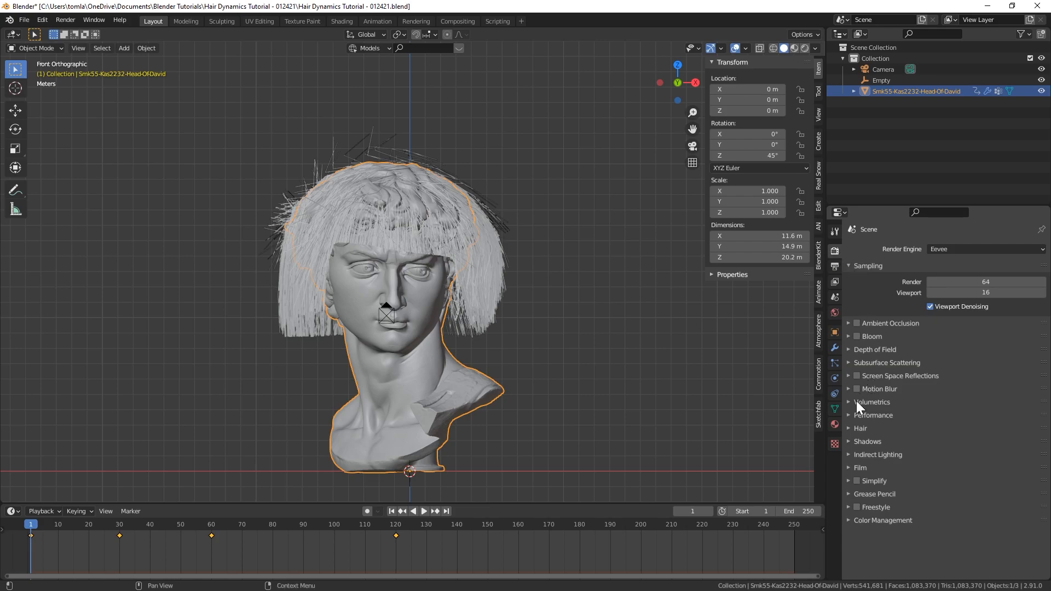
click(850, 429)
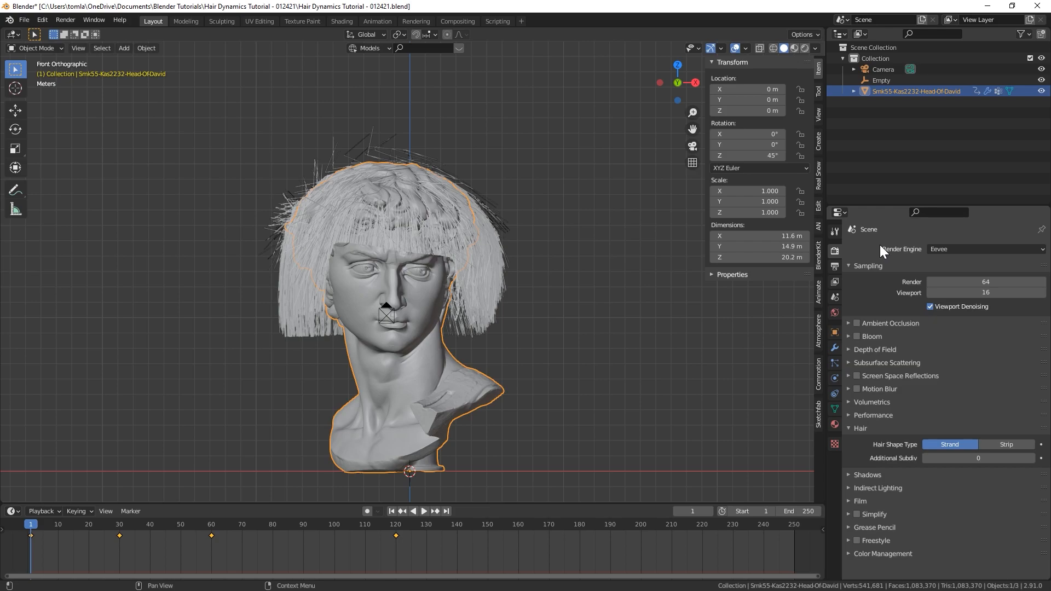
click(950, 247)
click(939, 286)
click(942, 277)
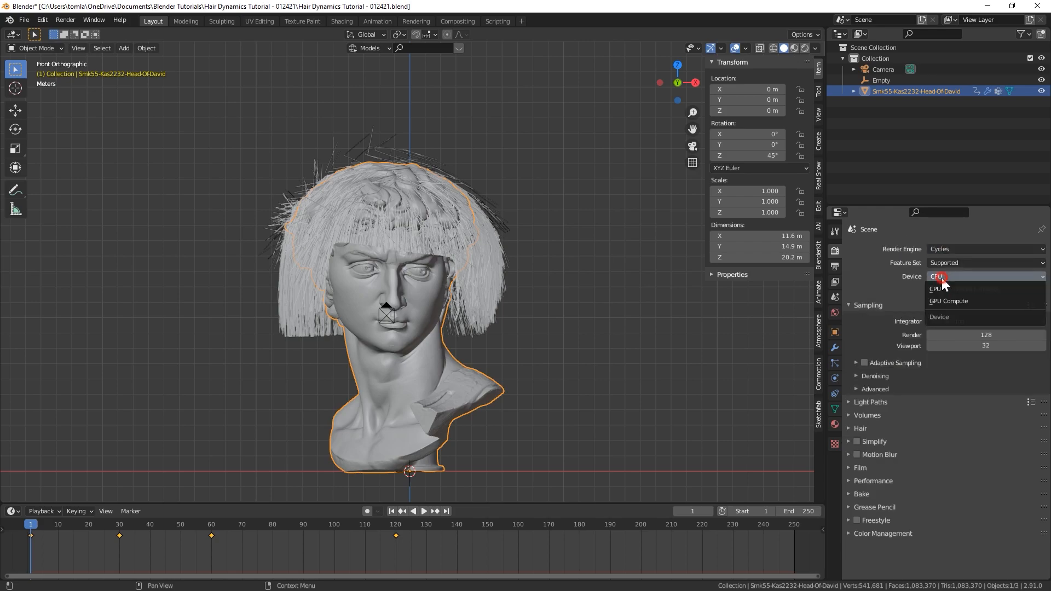
click(942, 290)
Set the Cycles hair shape to 3D Curves and save the file.
click(848, 417)
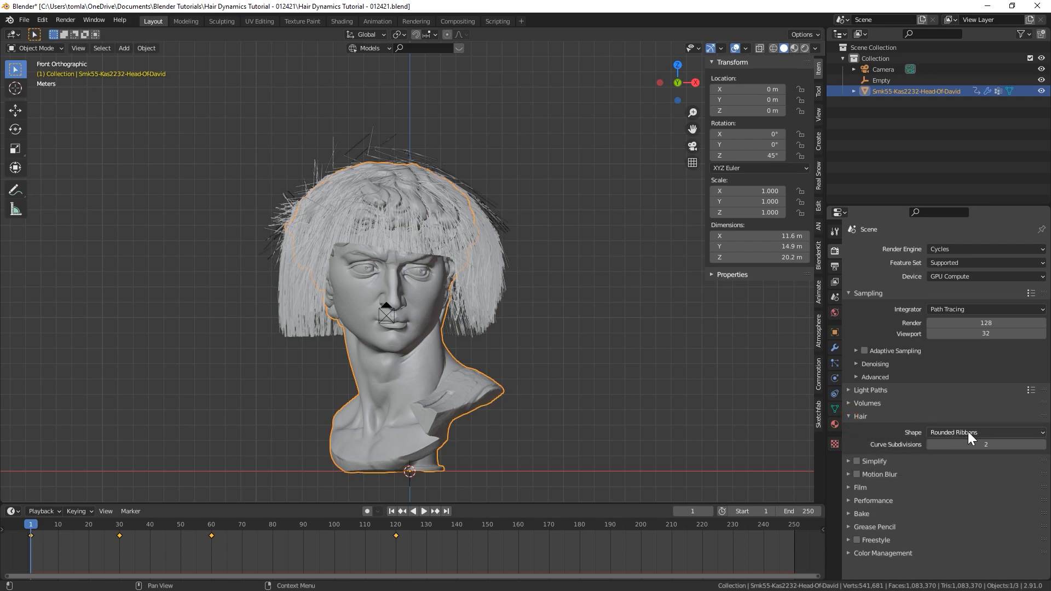
click(991, 431)
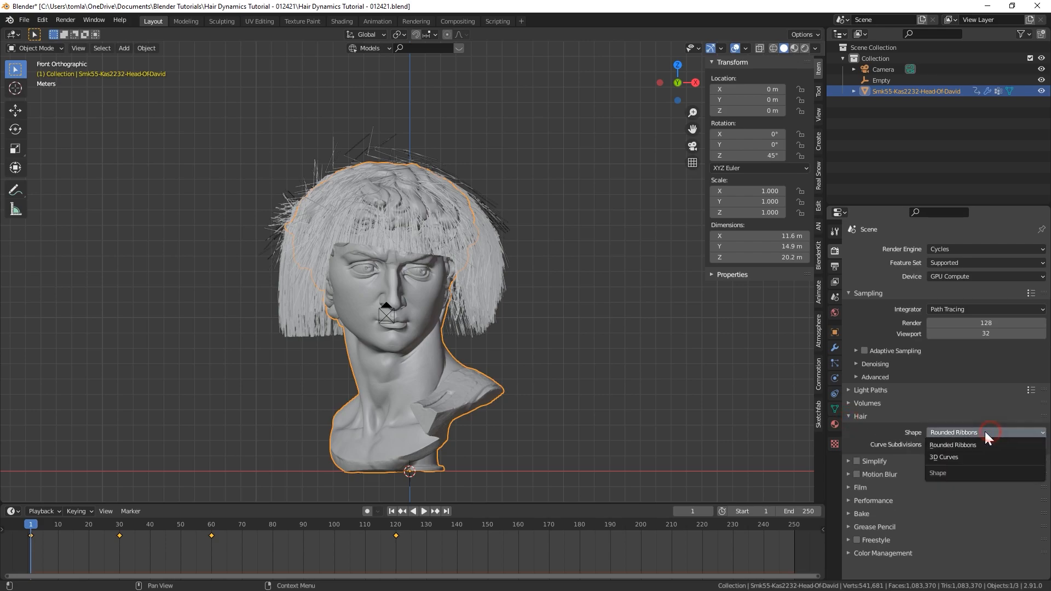
click(962, 455)
key(ctrl+s)
click(835, 363)
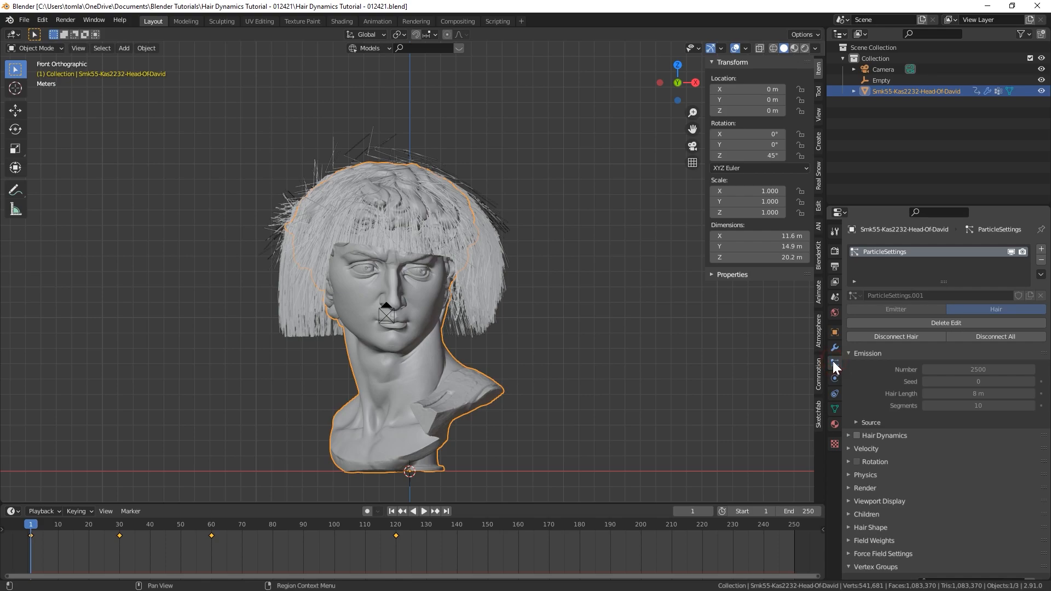
Enable Hair Dynamics for the head's hair particle system.
scroll(893, 378, down, 5)
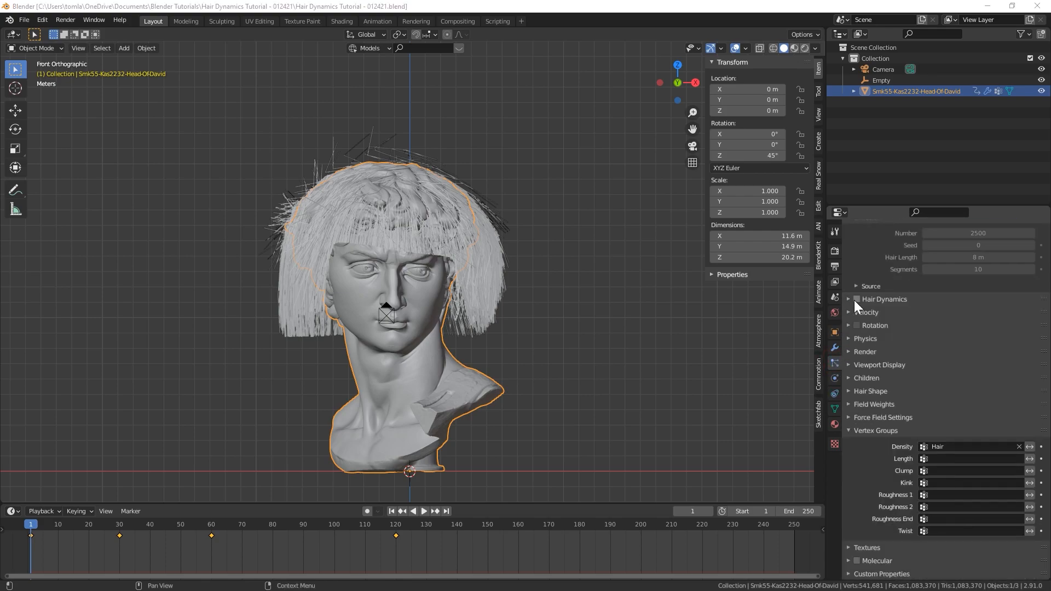
click(856, 297)
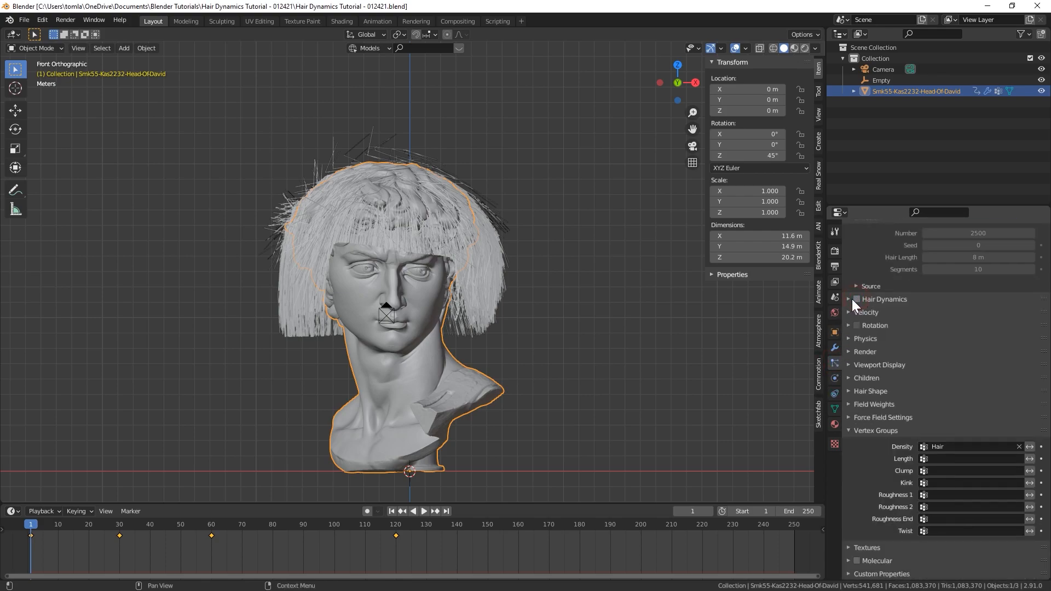
click(852, 299)
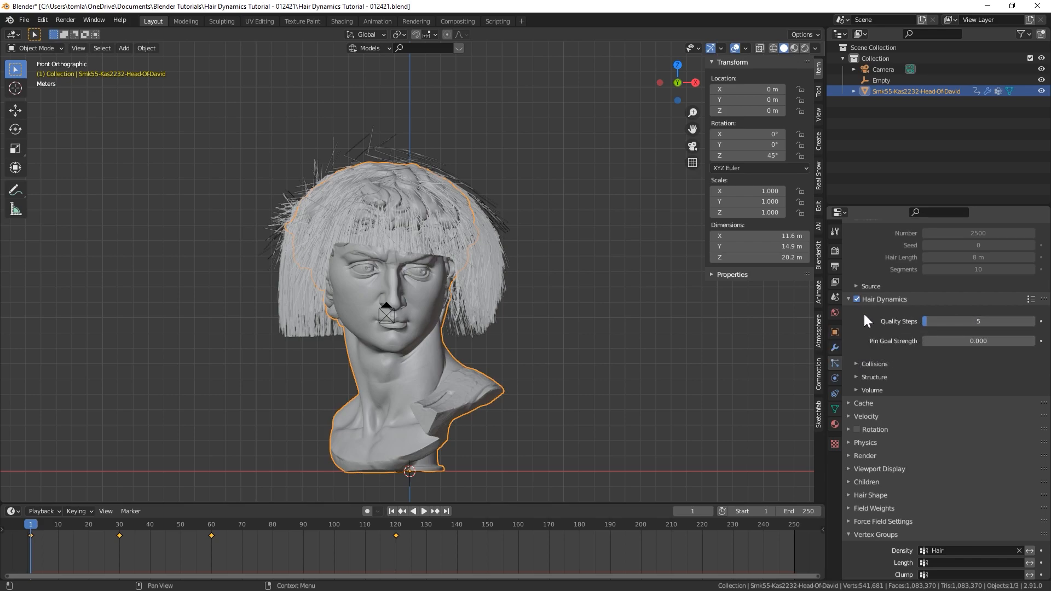
click(847, 297)
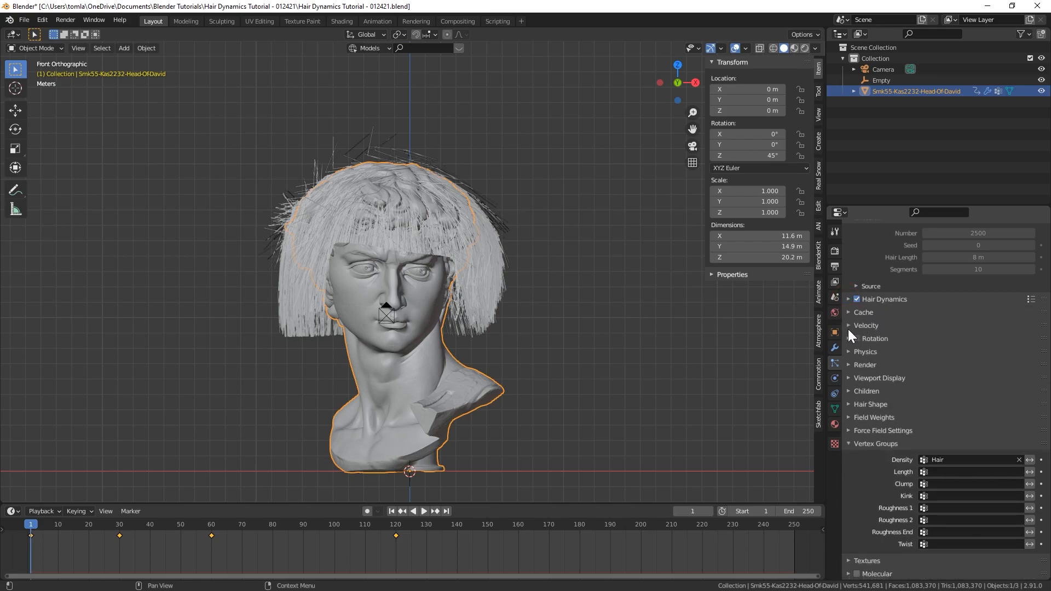
Set the hair's children to Interpolated with a render amount of 15, and enable Long Hair.
click(849, 391)
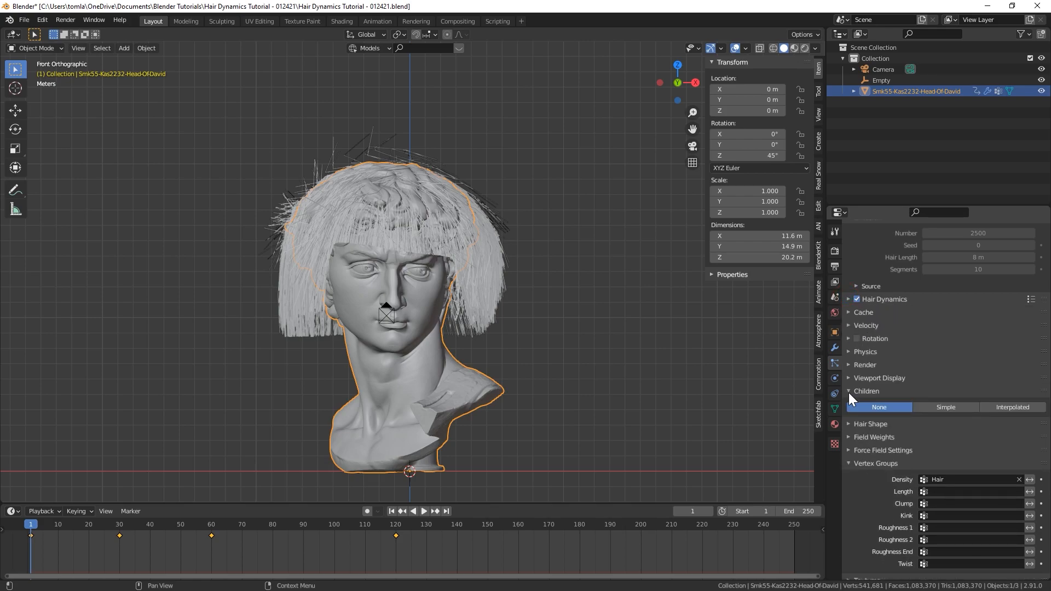
click(989, 406)
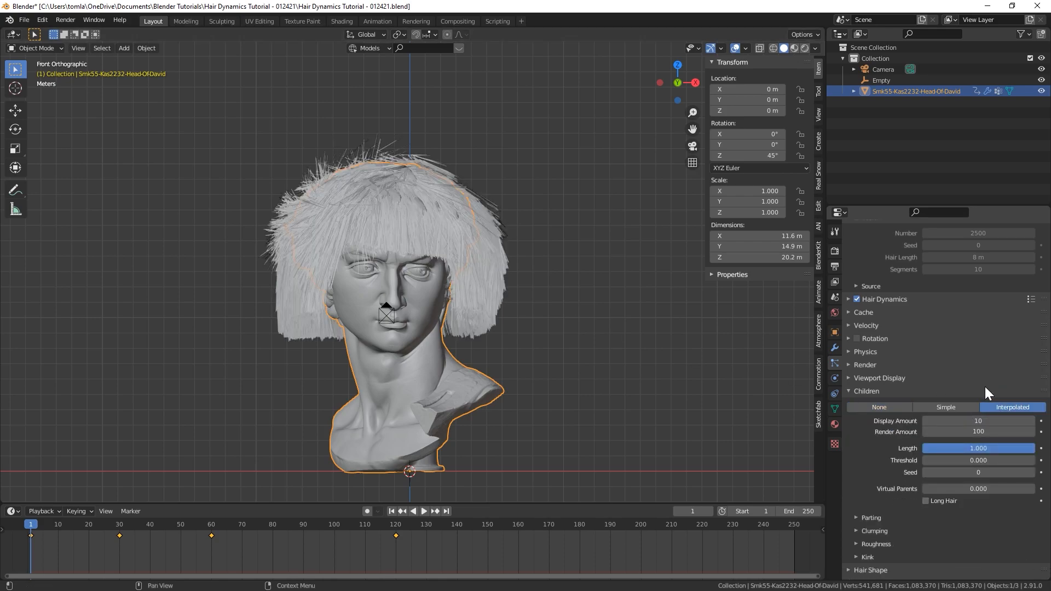
click(972, 432)
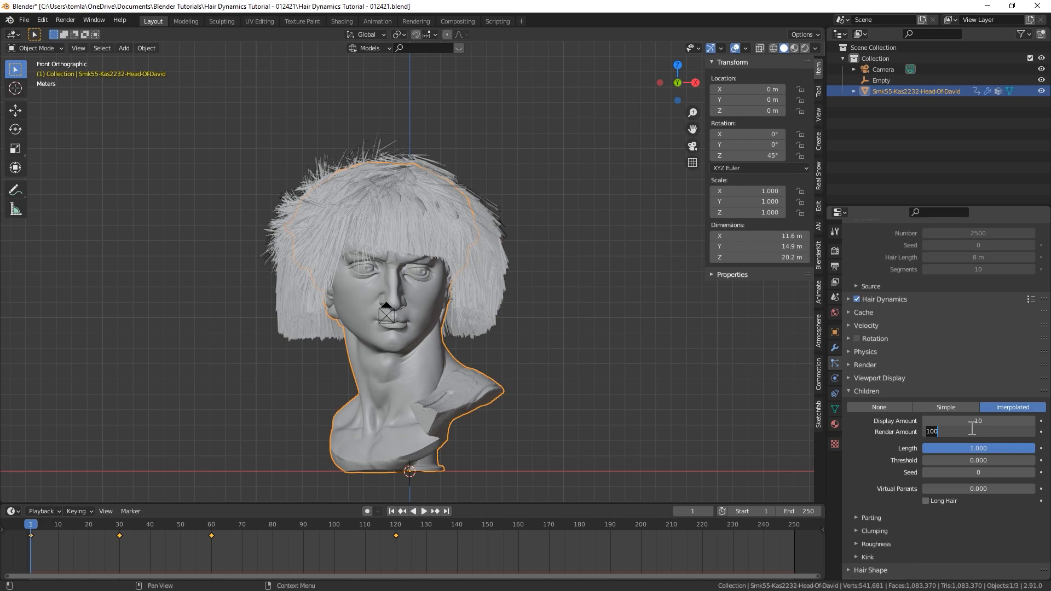
text(15)
key(Return)
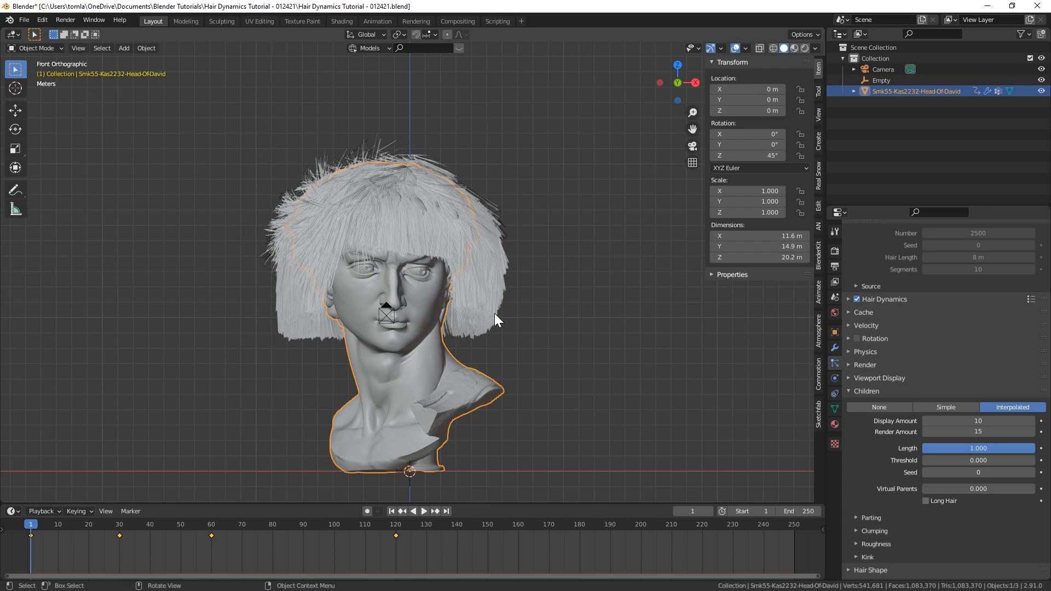
click(926, 502)
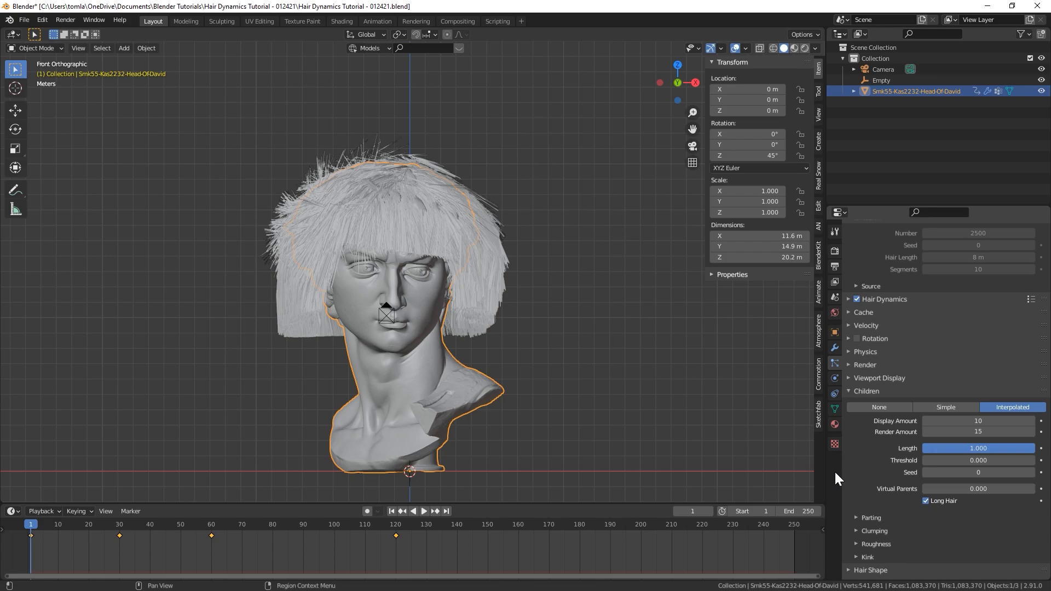
Set the minimum parting of the child hairs to 0.1 and inspect the hair up close.
scroll(873, 412, down, 5)
click(874, 412)
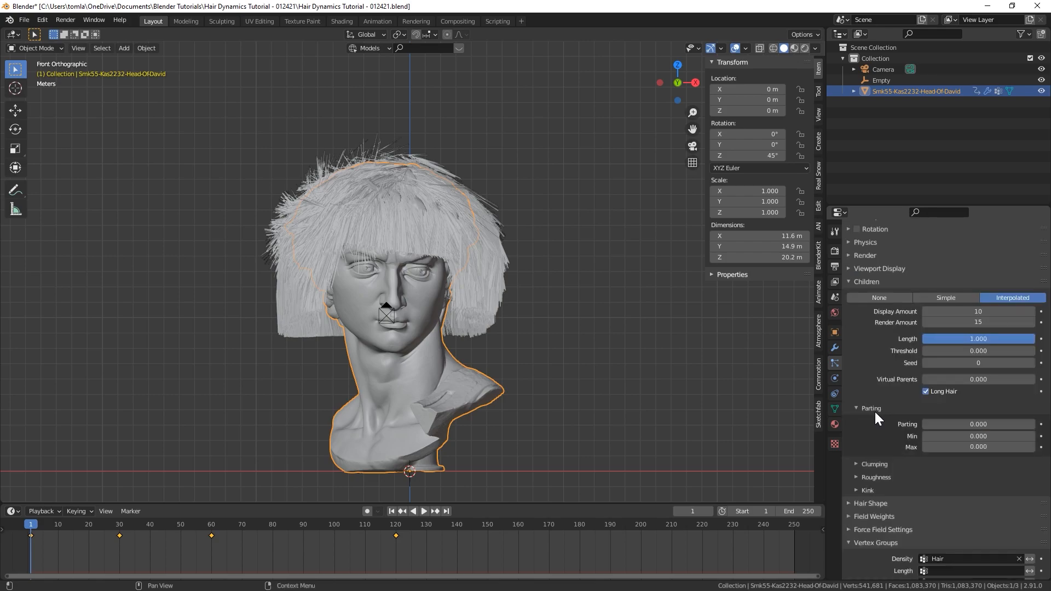
click(976, 436)
text(0.1)
click(978, 446)
click(930, 408)
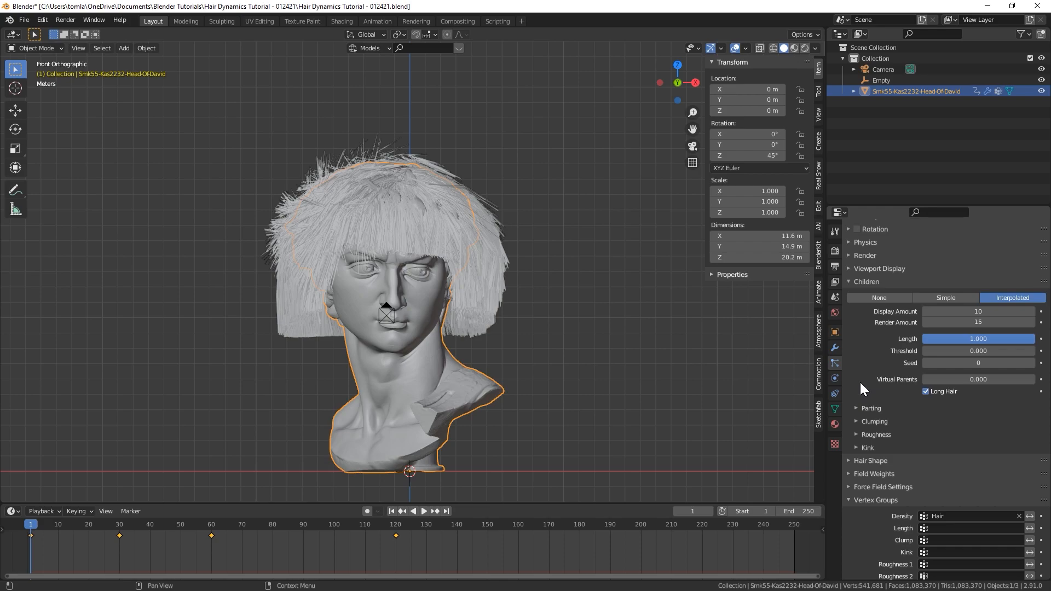
scroll(301, 252, up, 4)
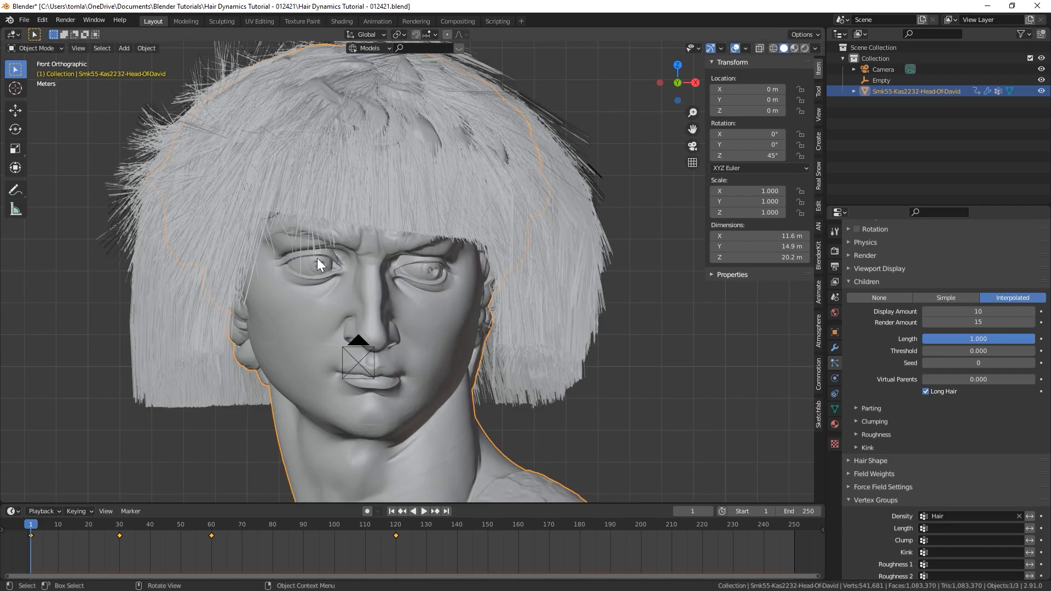
scroll(996, 364, up, 5)
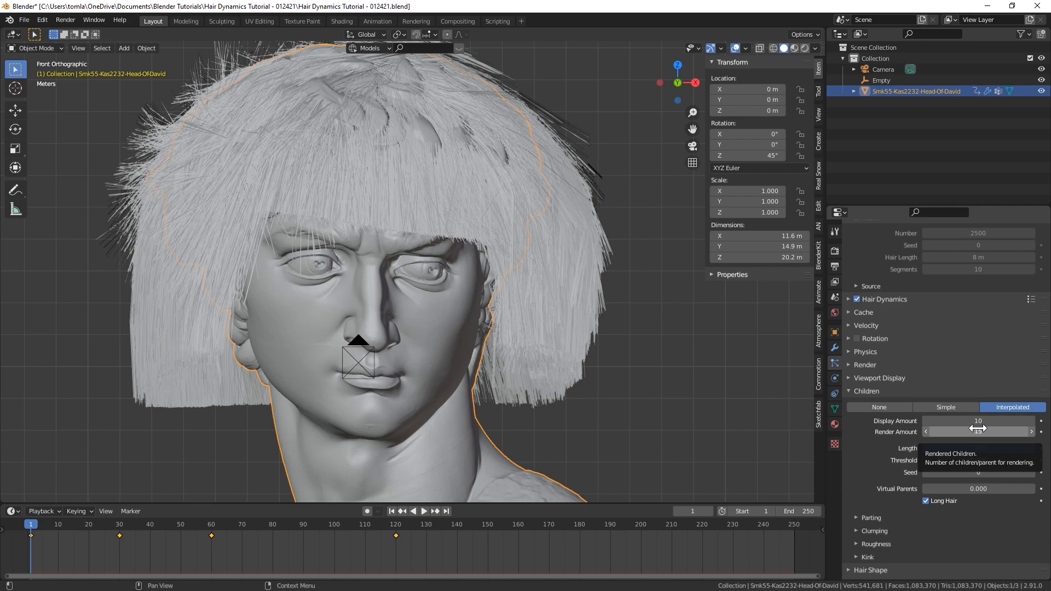
Set the kink type of the child hairs to Braid.
scroll(854, 468, down, 4)
click(856, 466)
scroll(865, 462, down, 3)
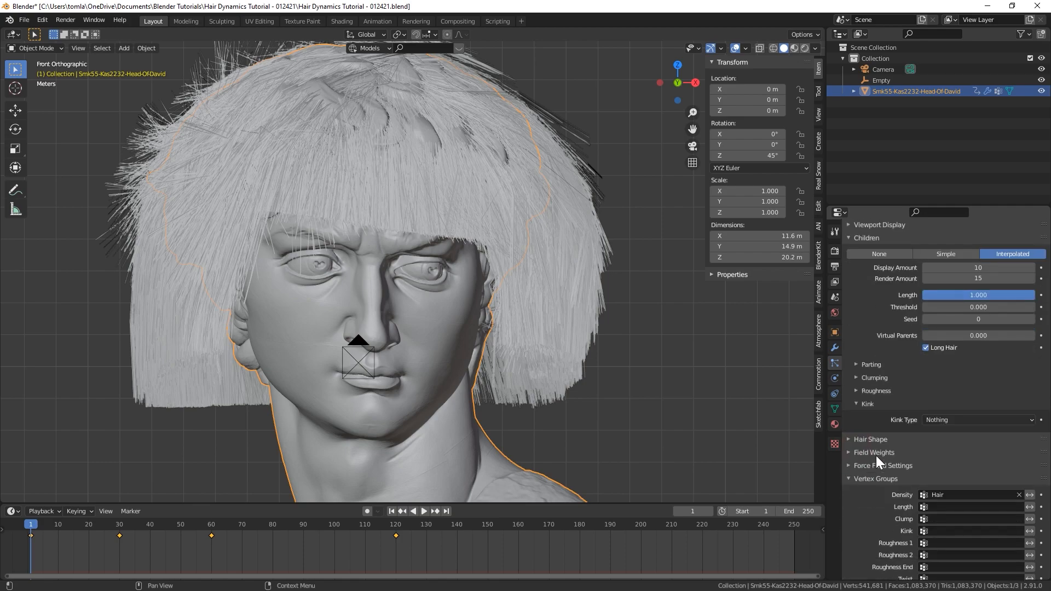
click(941, 420)
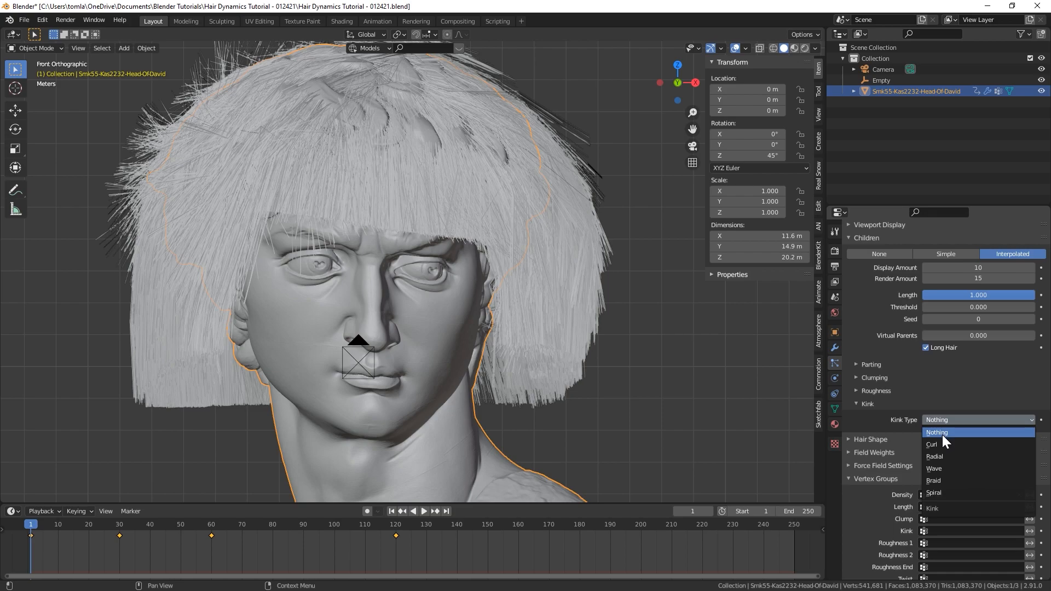
click(948, 478)
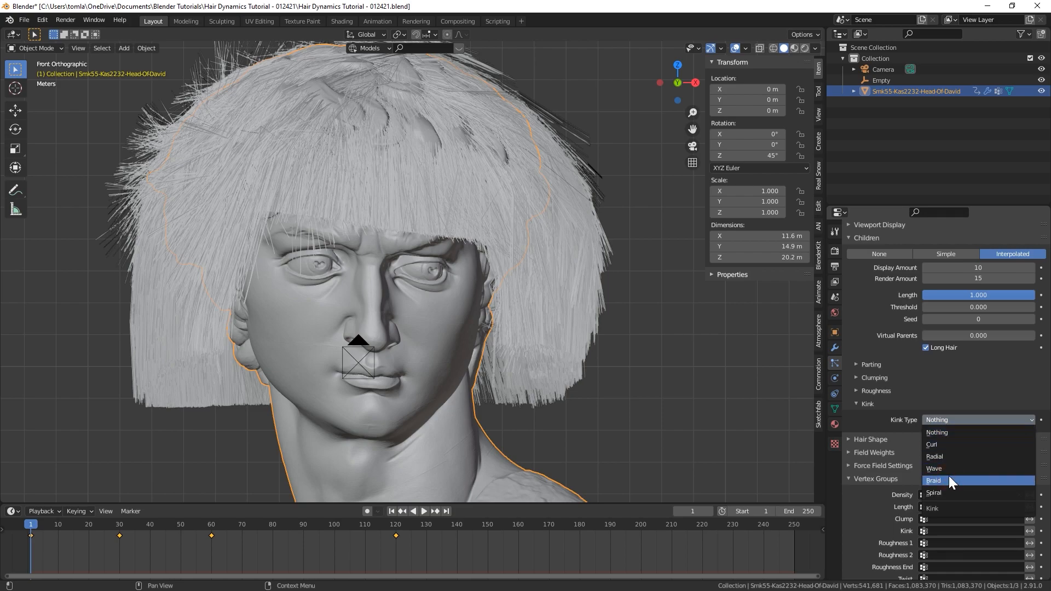
click(949, 481)
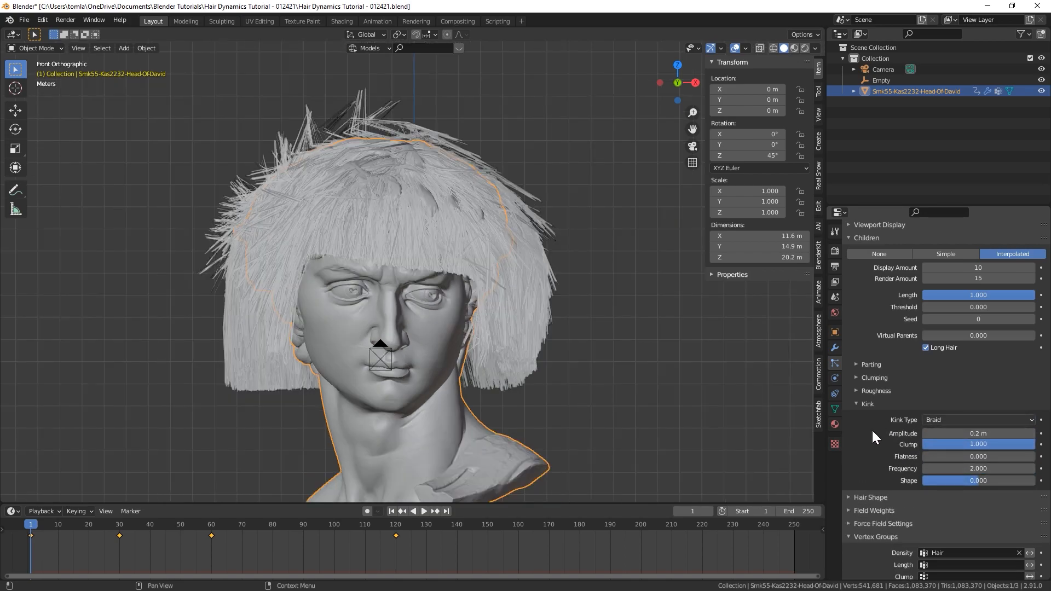
click(860, 407)
Expand the particle system's hair shape settings and save the file.
click(850, 418)
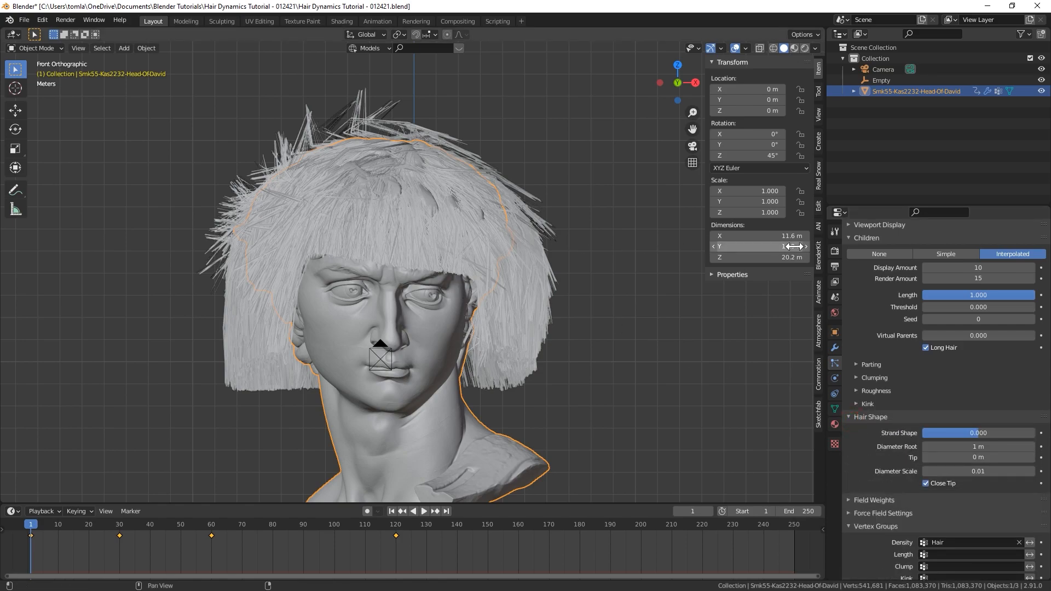
click(24, 19)
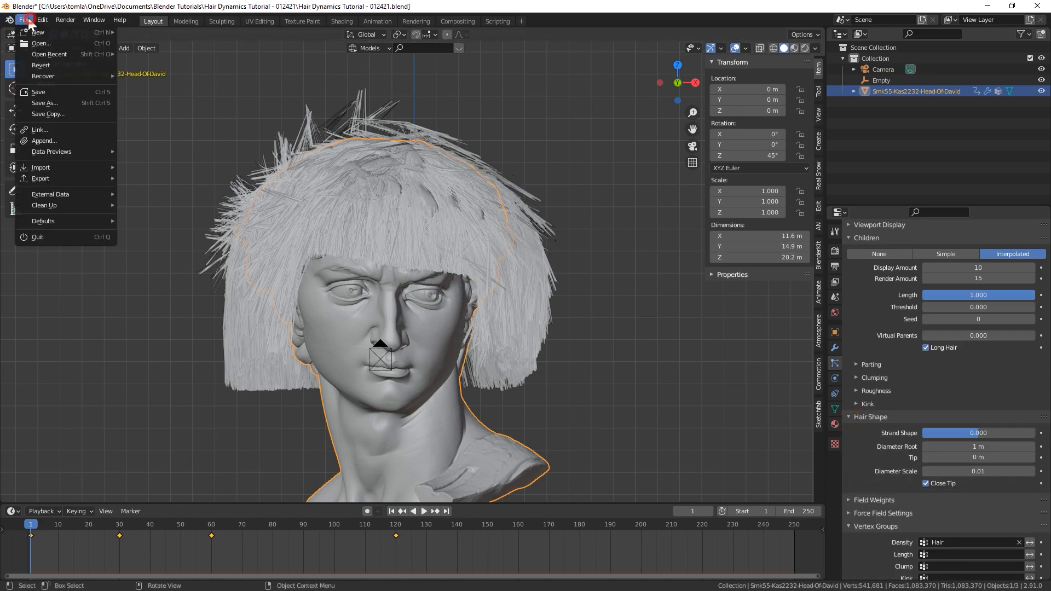
click(45, 91)
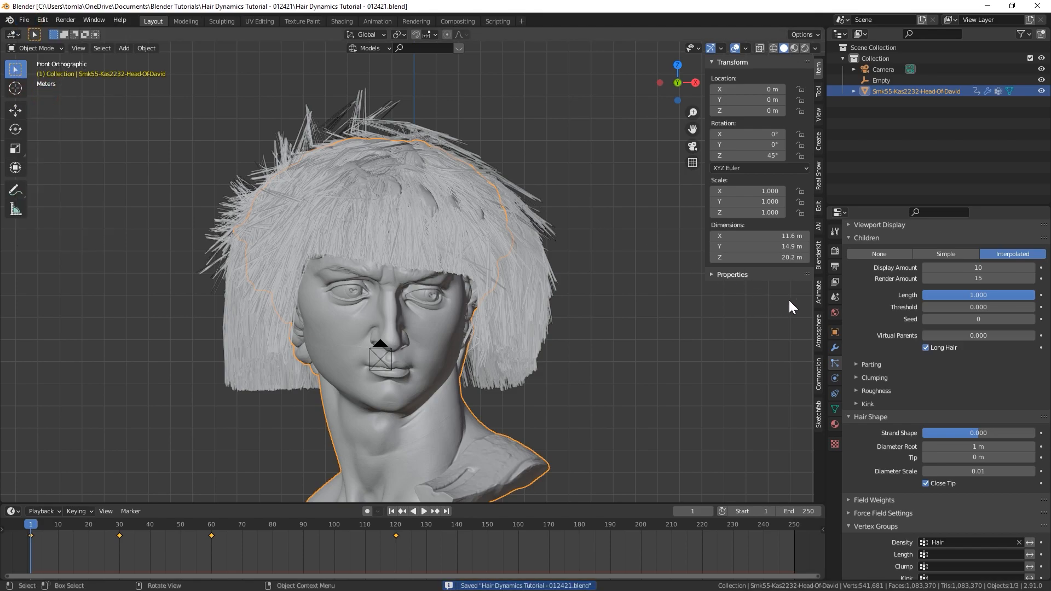
Assign an Environment Texture to the world background's color.
click(835, 312)
scroll(903, 312, up, 2)
scroll(892, 323, up, 5)
click(928, 286)
click(928, 288)
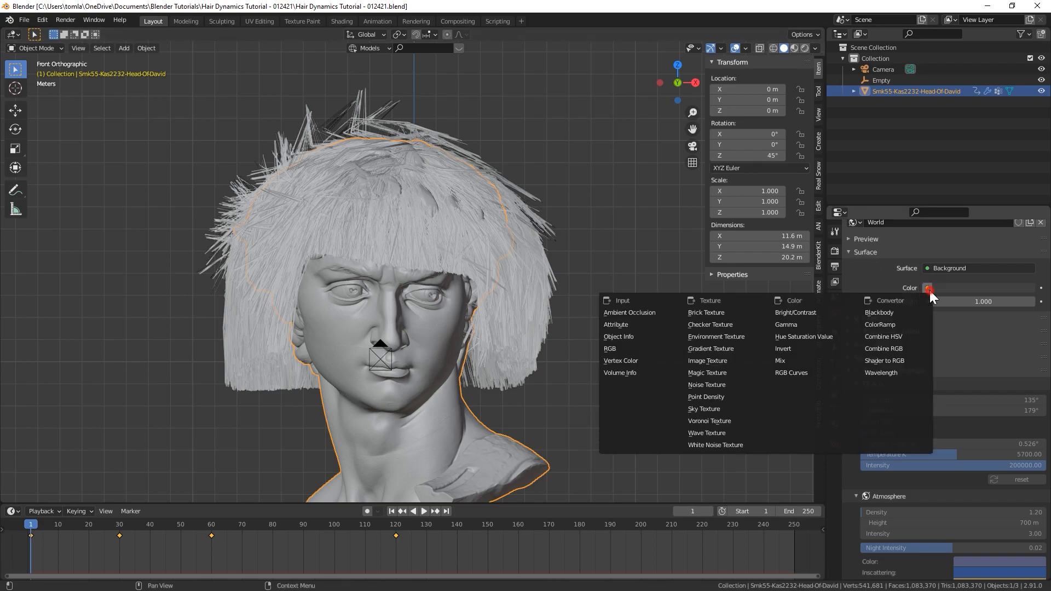
click(716, 337)
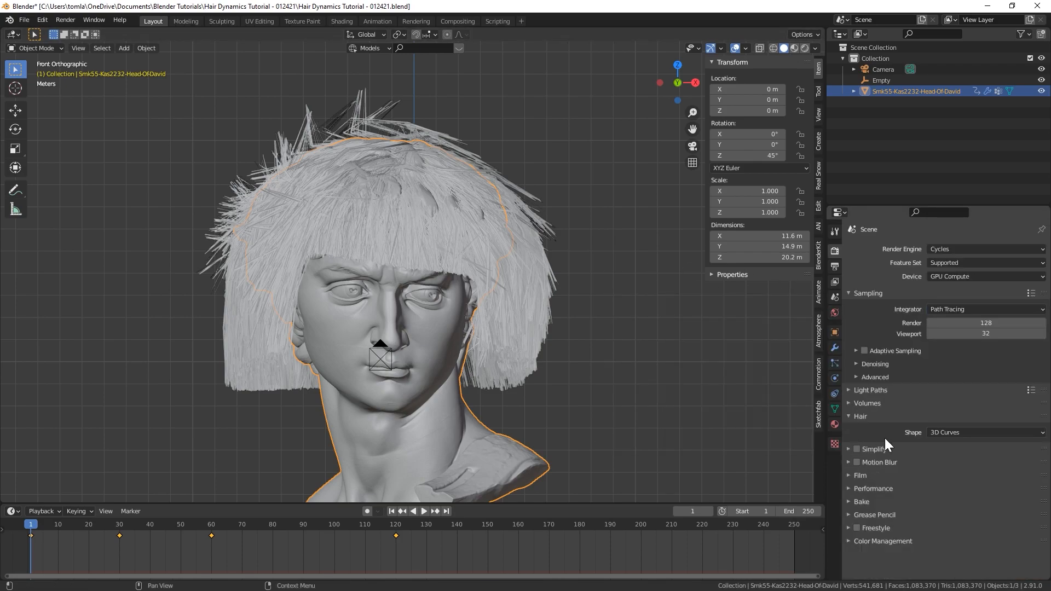
Make the render film transparent, deselect the head and preview it in rendered viewport shading.
click(857, 474)
click(863, 553)
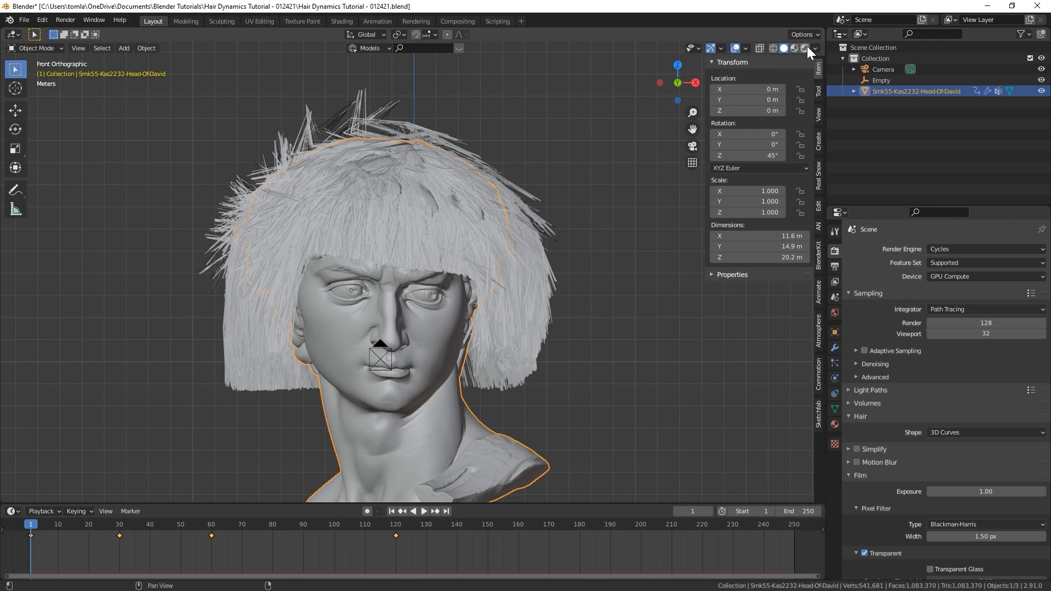
click(835, 363)
click(563, 124)
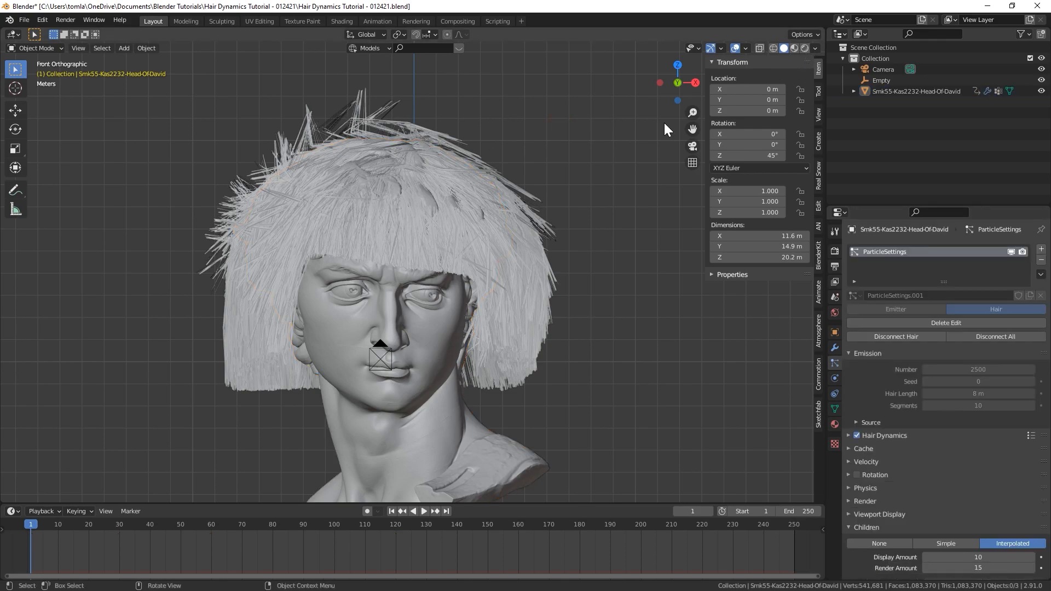
click(805, 49)
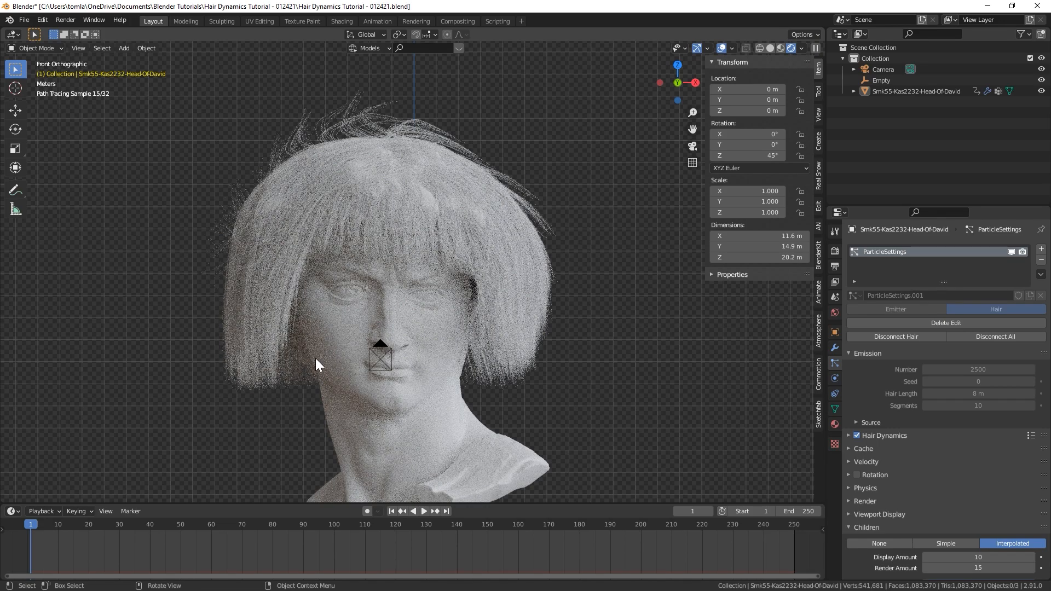
scroll(893, 490, down, 10)
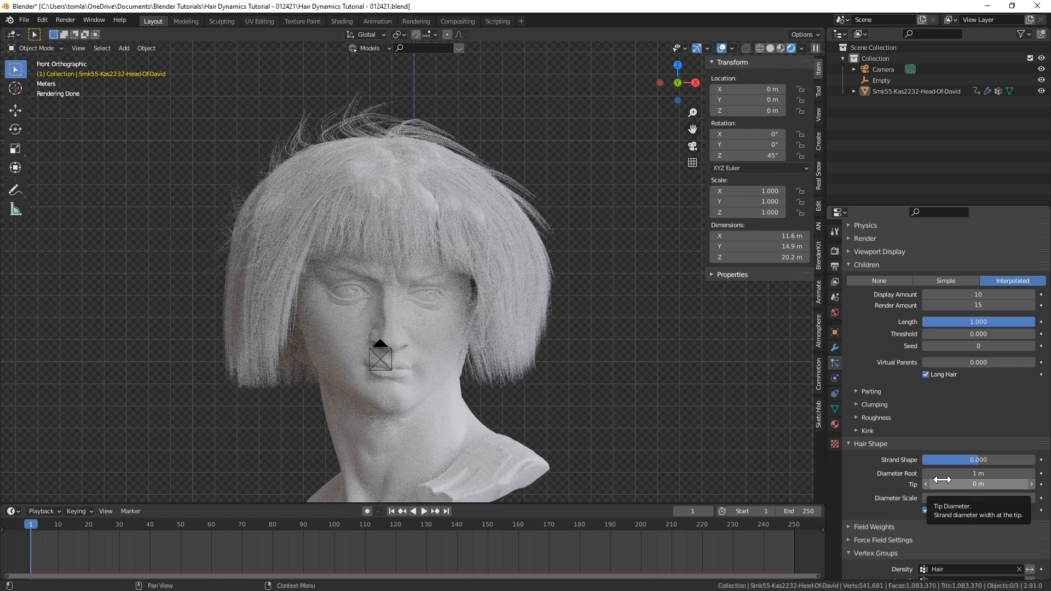
Return the viewport to solid shading and set the hair's root diameter to 0.4 m and tip diameter to 0.35 m.
click(770, 48)
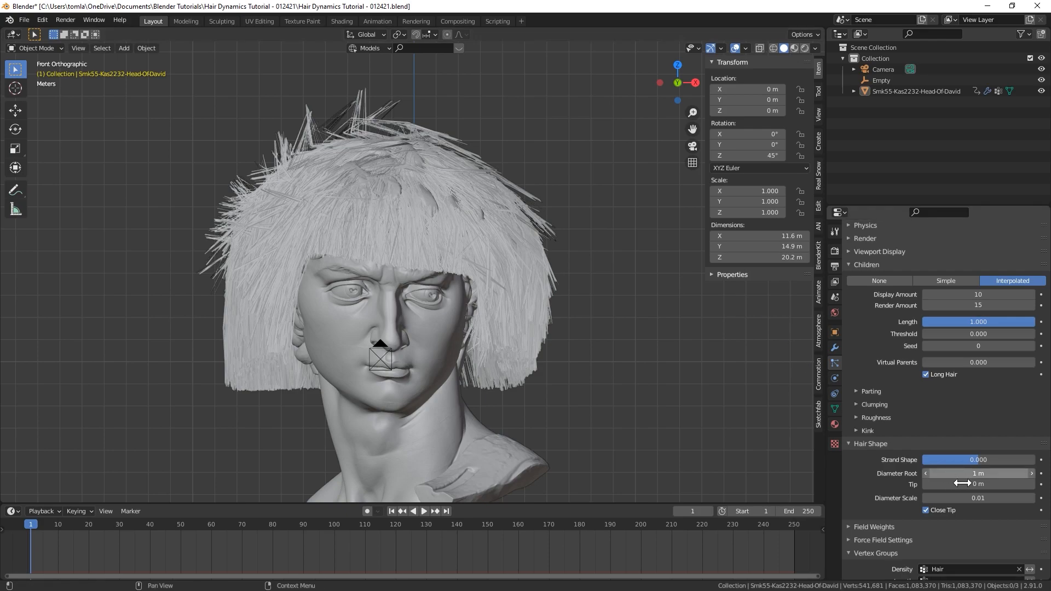
scroll(964, 416, down, 4)
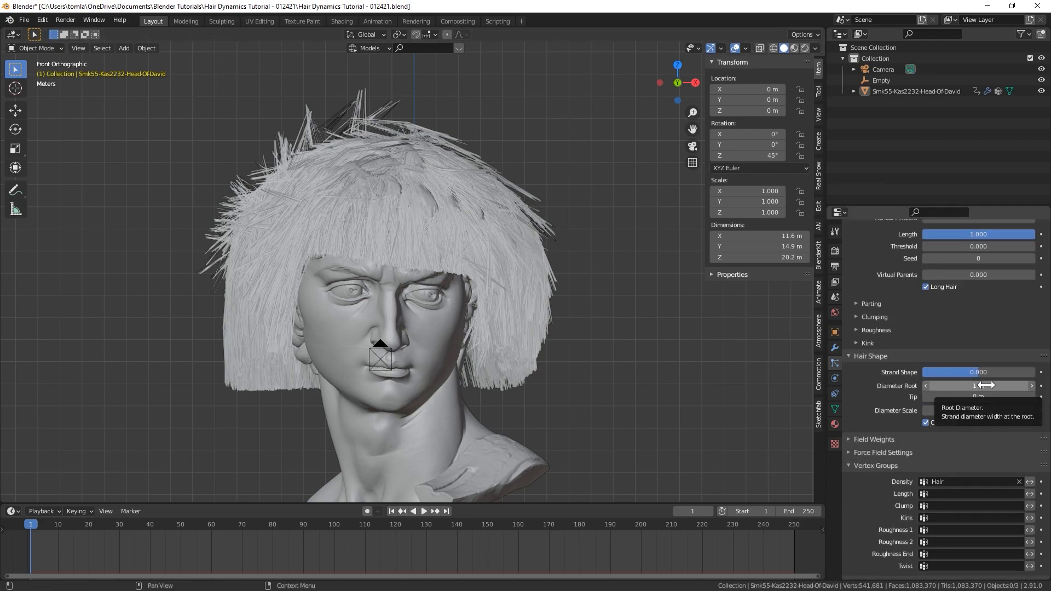
click(987, 386)
text(0.4)
key(Return)
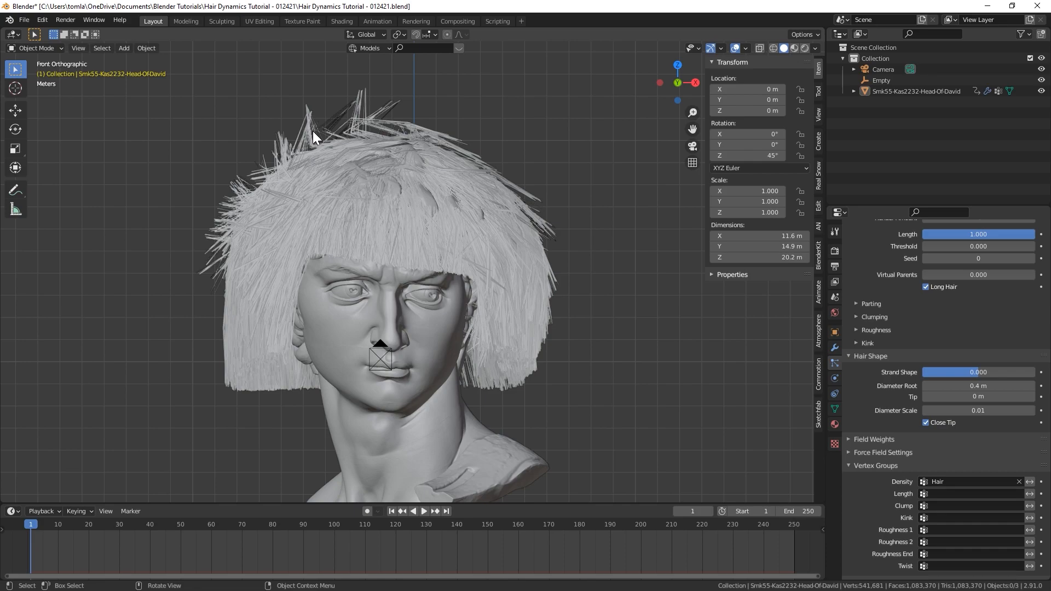
click(962, 397)
text(0.35)
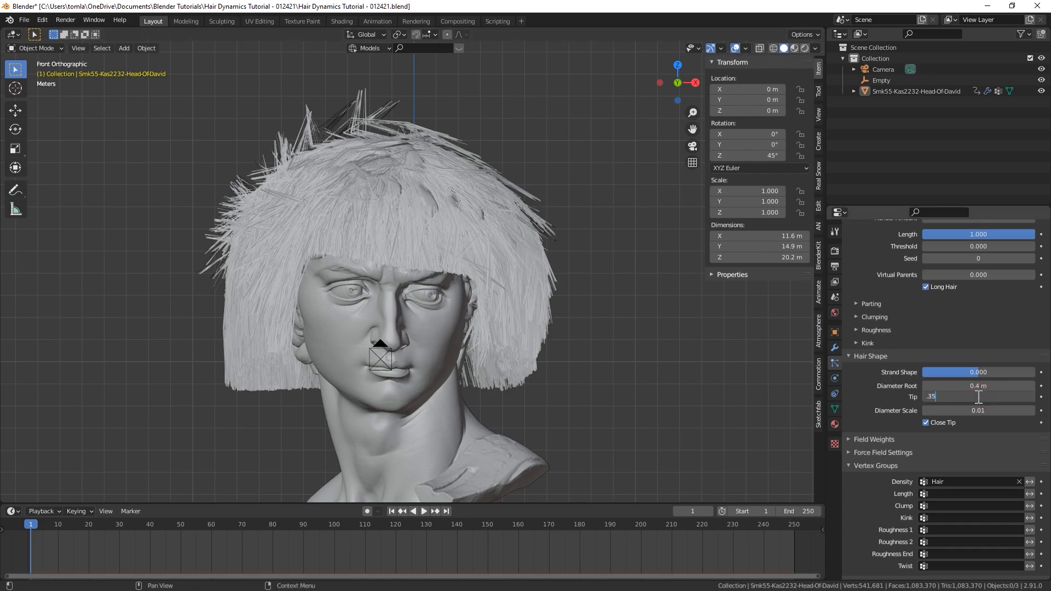
key(Return)
Set the hair's diameter scale to 0.5 and save the file.
click(977, 410)
text(0.5)
key(Return)
key(ctrl+s)
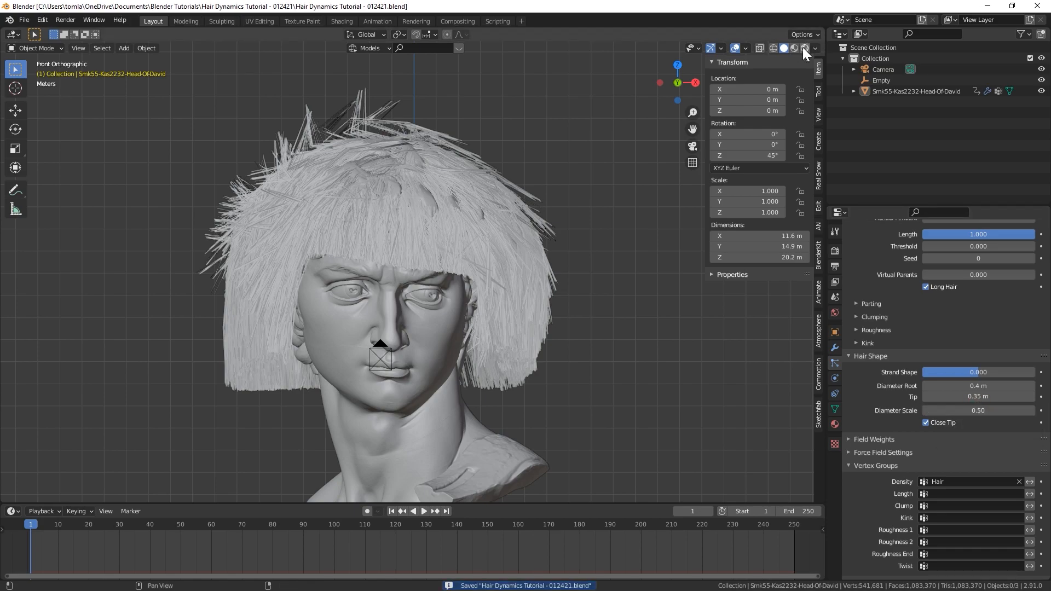
Preview the hair in rendered viewport shading and reduce its root diameter to 0.2 m and tip diameter to 0.17 m.
click(804, 48)
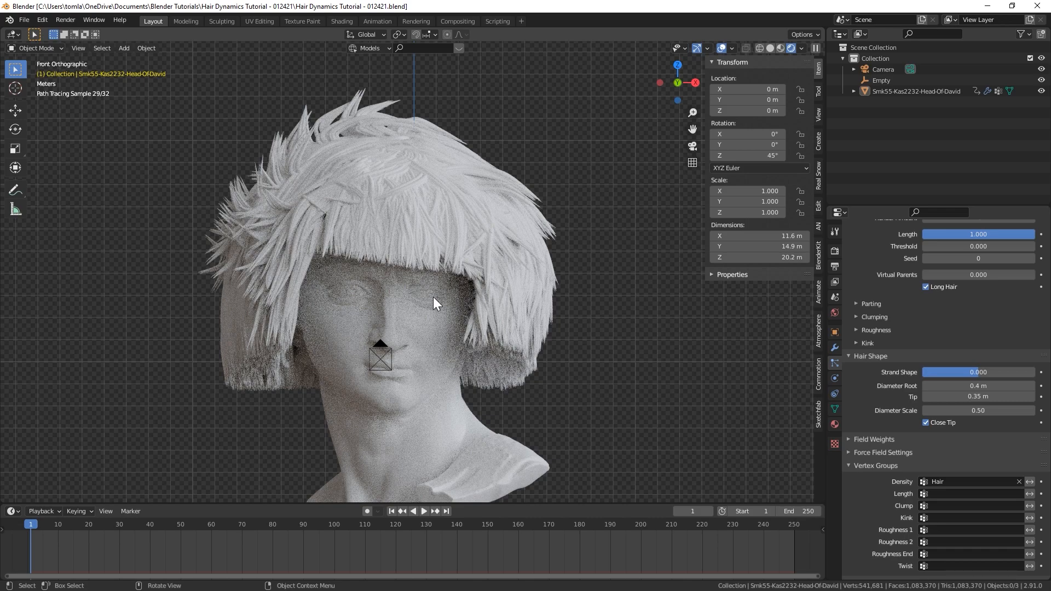
click(974, 385)
text(0.2)
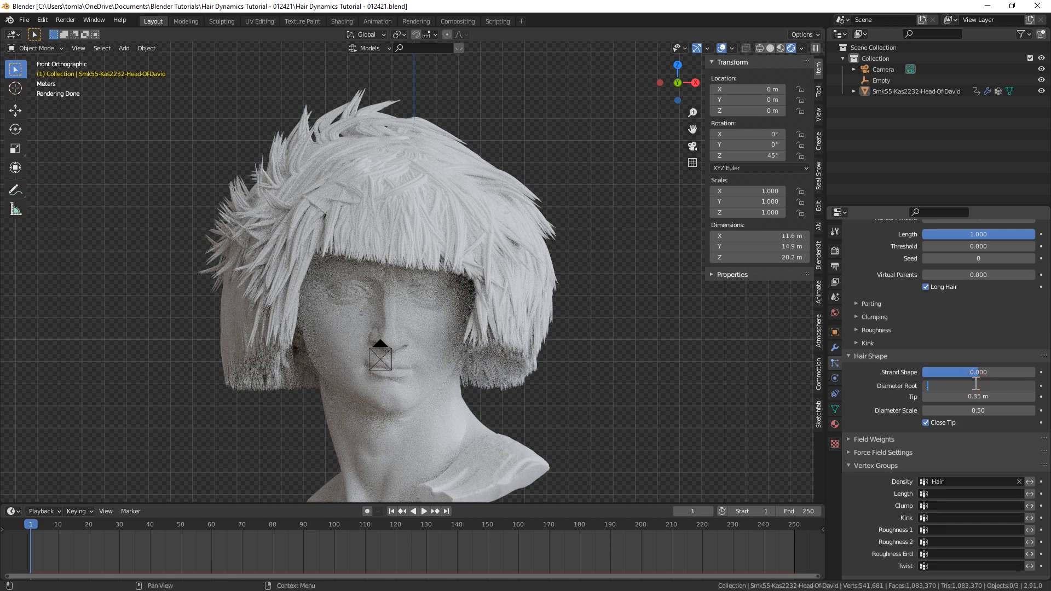
key(Tab)
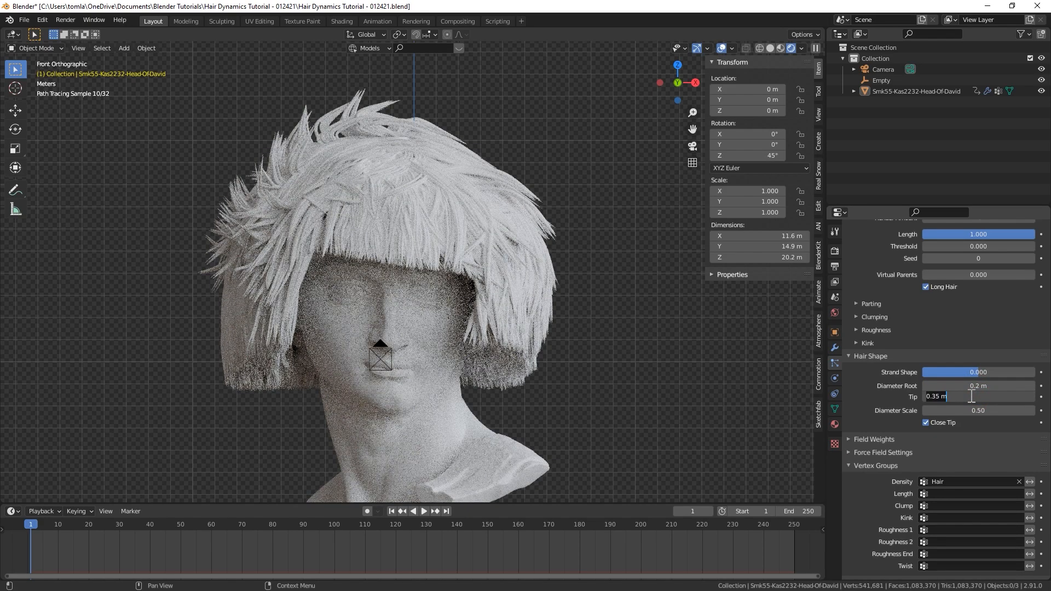
text(0.17)
key(Return)
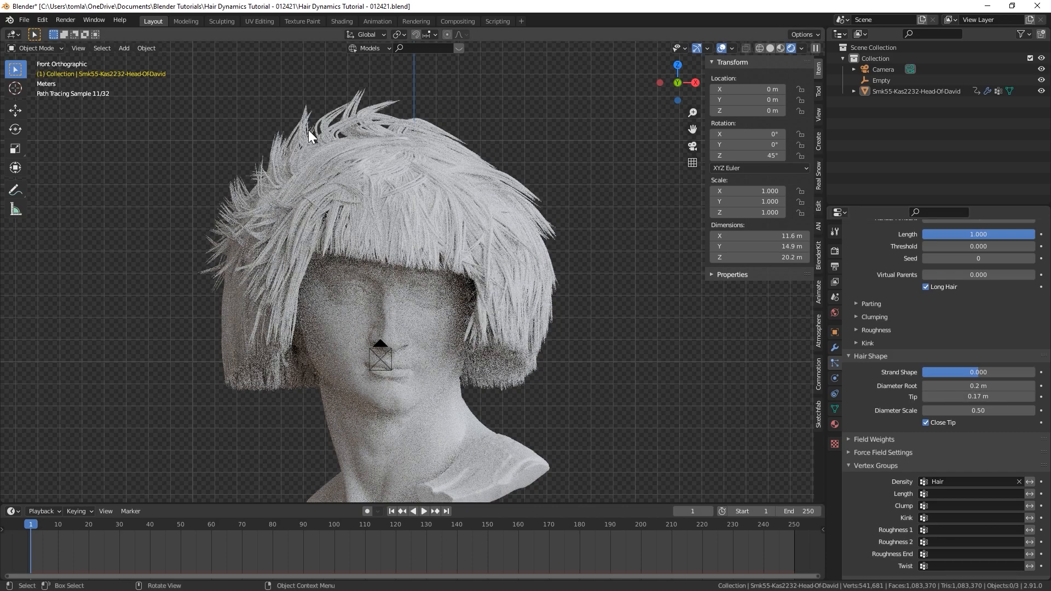
Reduce the hair's root diameter to 0.1 m and its tip diameter to 0.05 m.
click(986, 387)
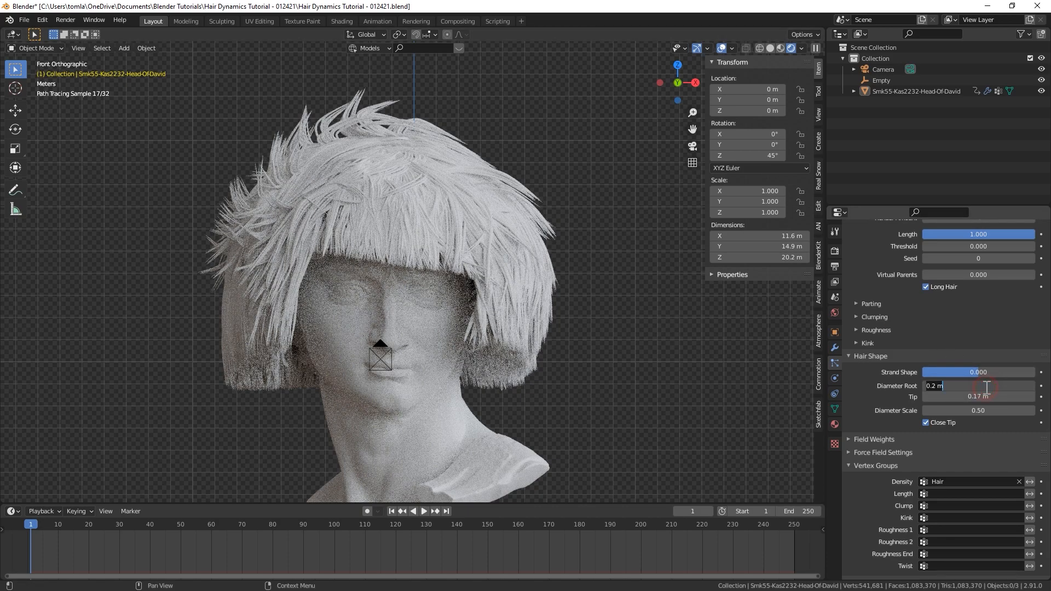
text(.1)
key(Return)
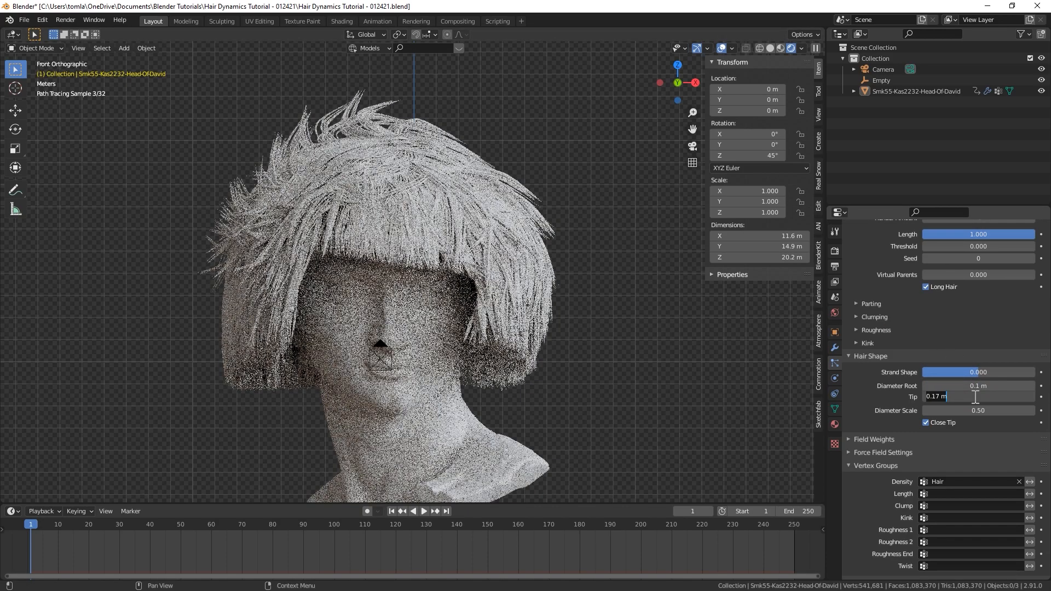
click(990, 397)
text(0.5 m)
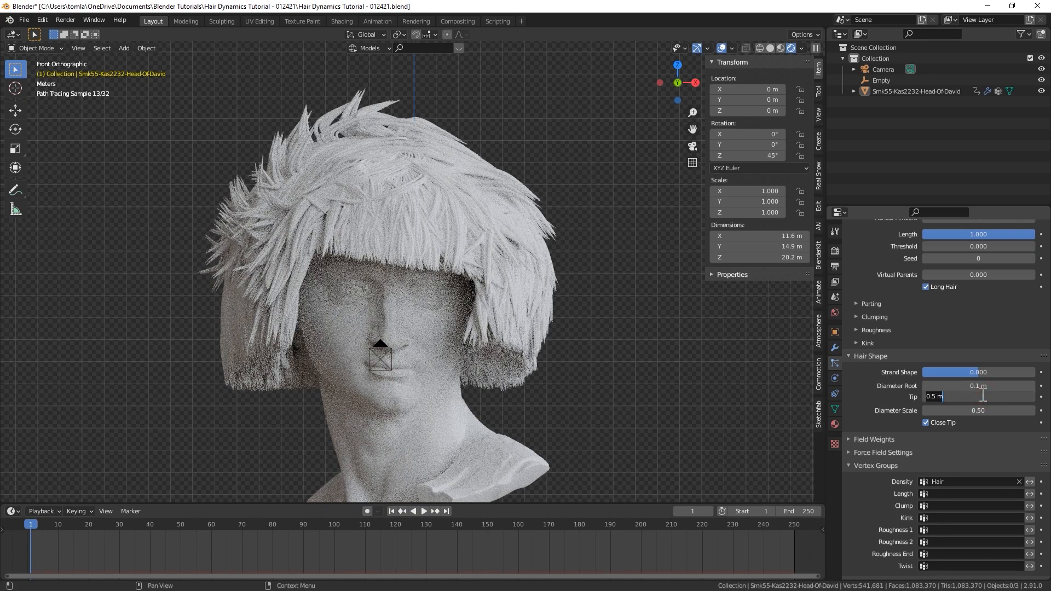
text(.05)
key(Return)
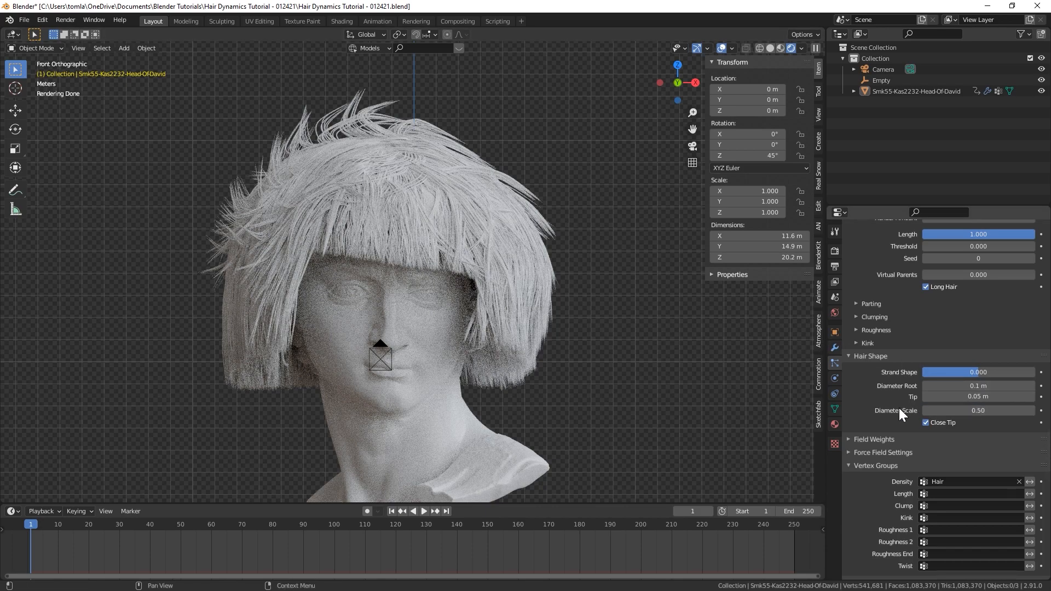
Lower the hair's diameter scale to 0.3 and further down to 0.15 to thin the strands.
click(979, 415)
text(0.3)
key(Return)
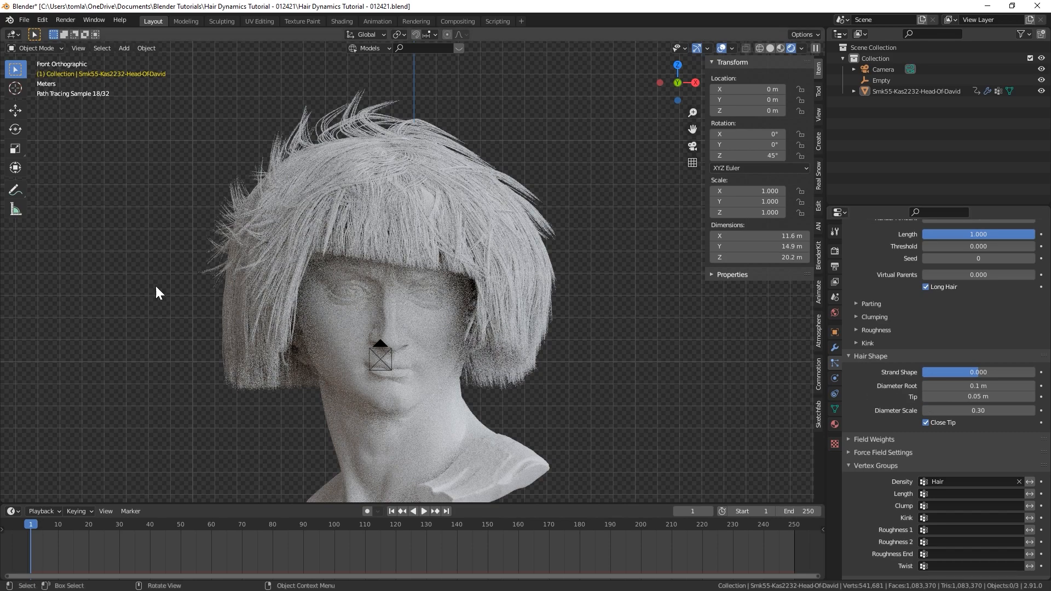
click(978, 411)
text(.15)
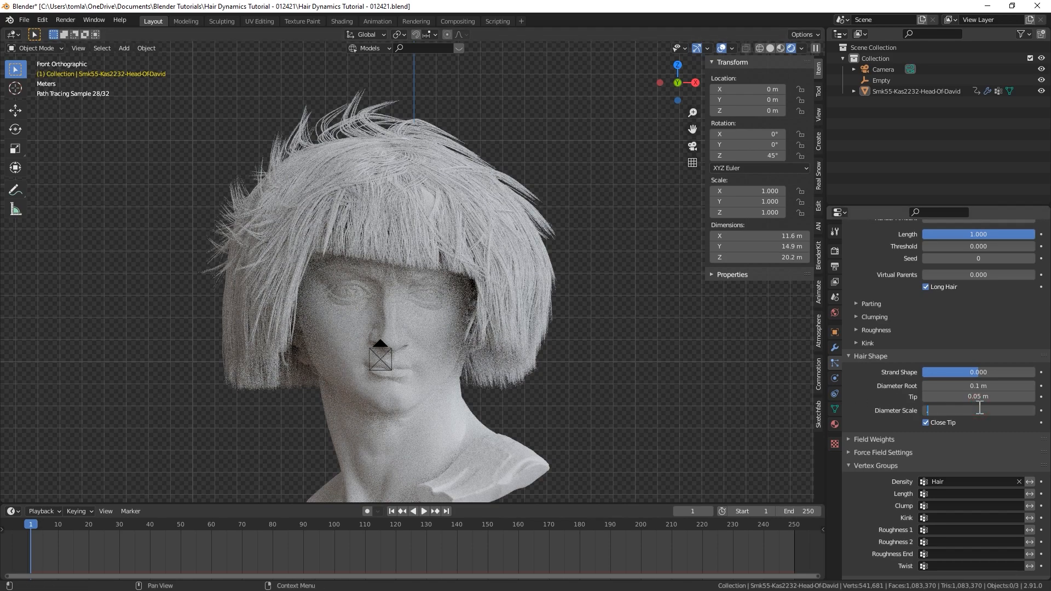
key(Return)
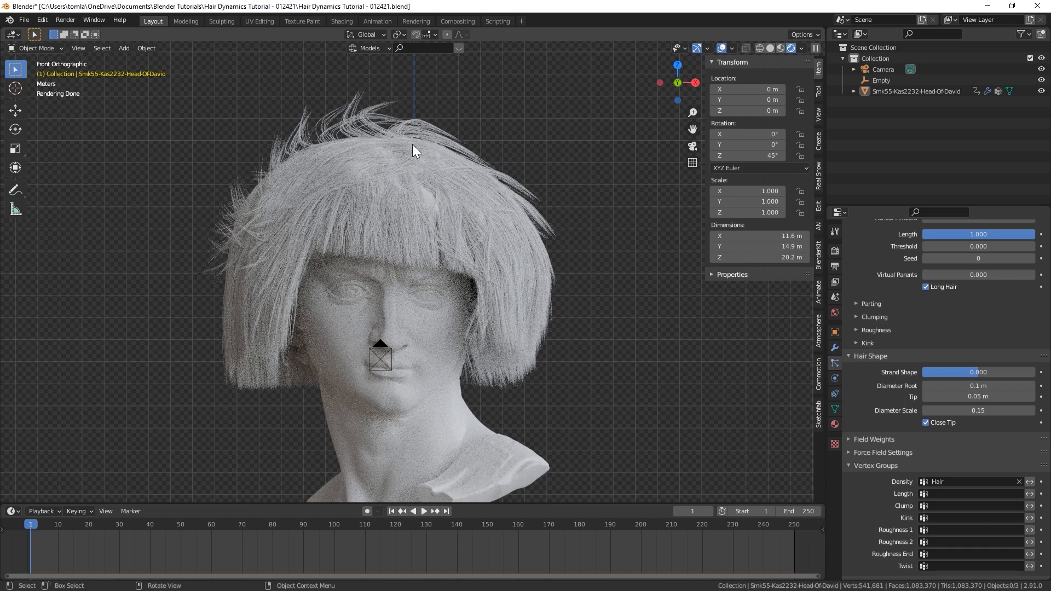
Return the viewport to solid shading and assign the Hair material to the particle hair in its render settings.
click(771, 48)
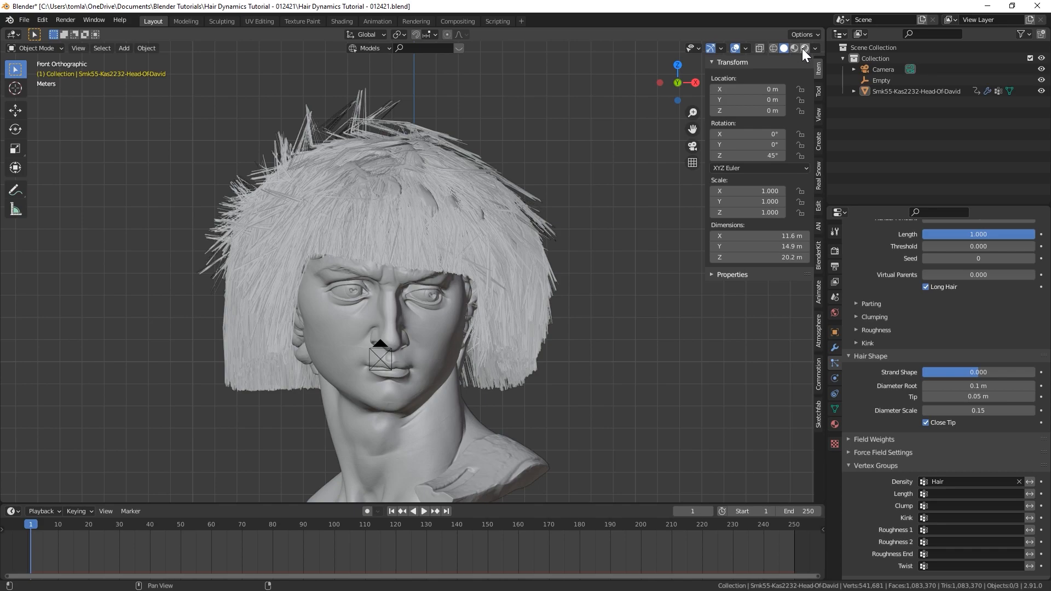
scroll(844, 351, up, 8)
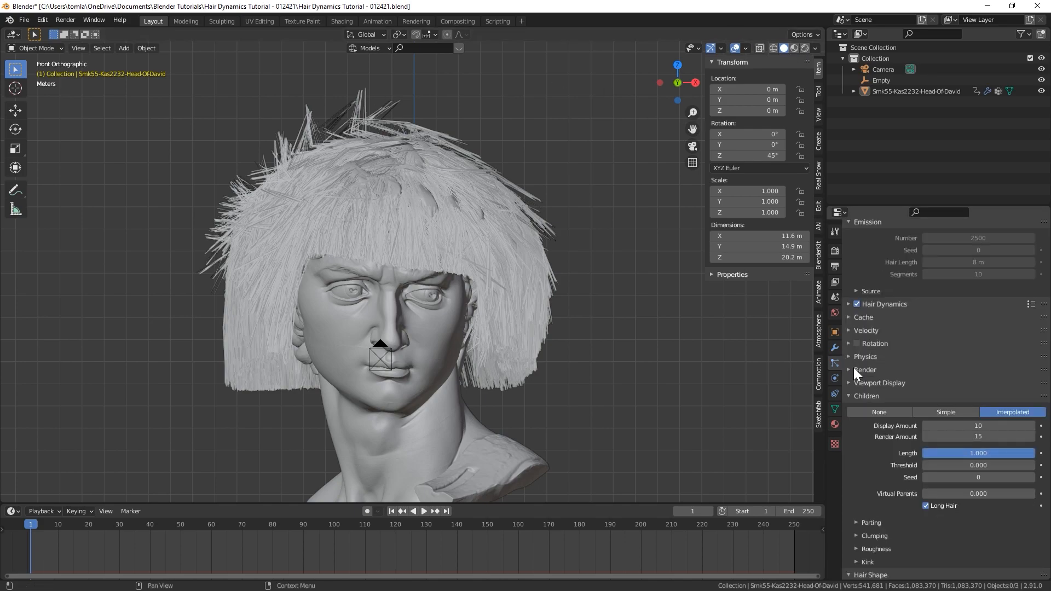
click(856, 371)
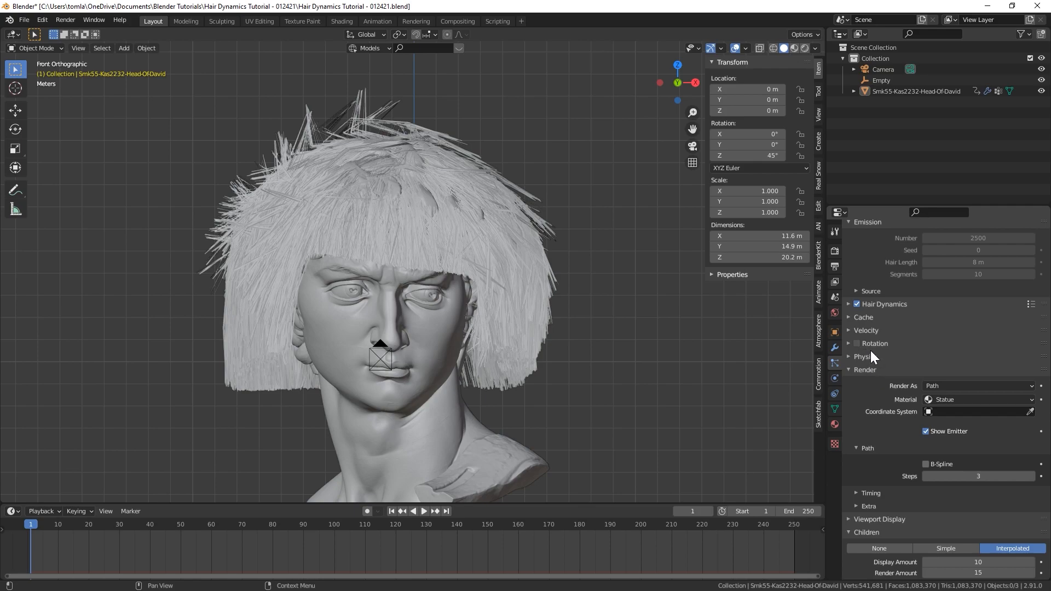
click(945, 399)
click(944, 421)
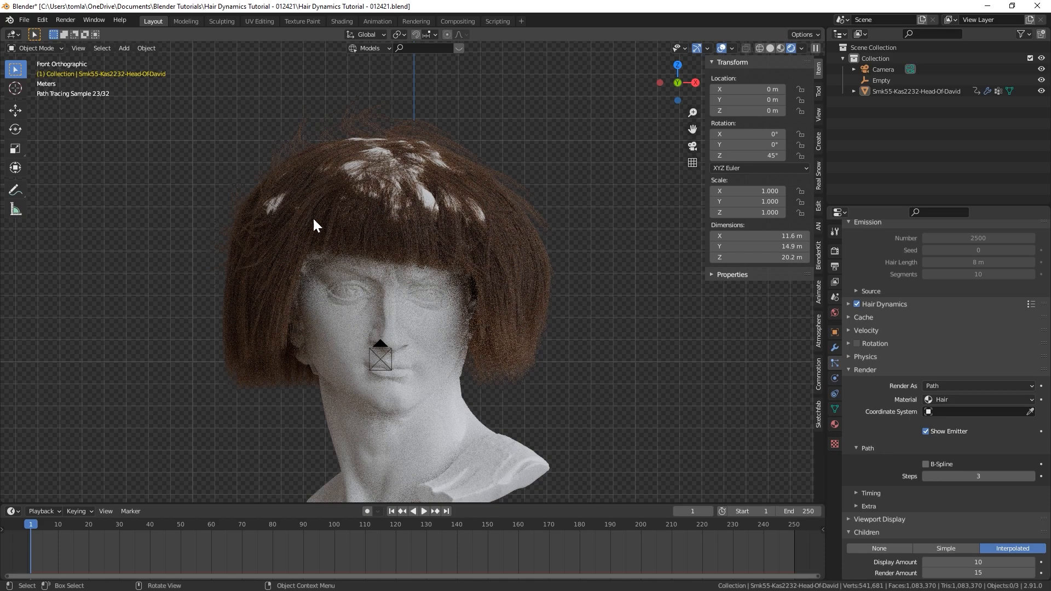
Inspect the hair material from several angles in rendered shading and return the viewport to solid shading.
mouse_move(532, 266)
middle_down()
mouse_move(421, 277)
mouse_move(436, 253)
middle_up()
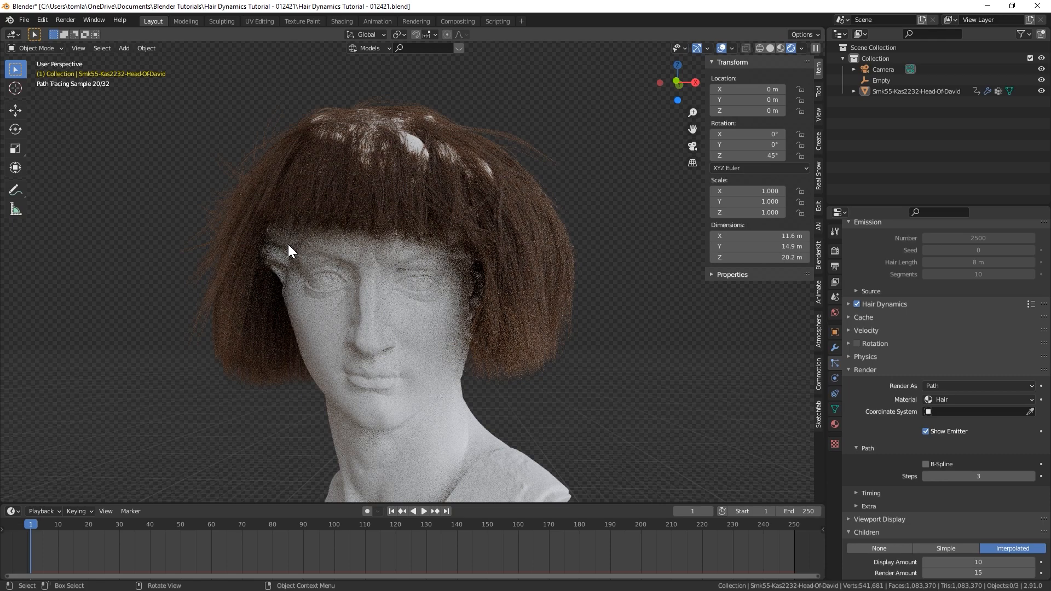
mouse_move(359, 216)
middle_down()
mouse_move(412, 253)
mouse_move(538, 186)
mouse_move(444, 257)
mouse_move(420, 238)
middle_up()
click(770, 48)
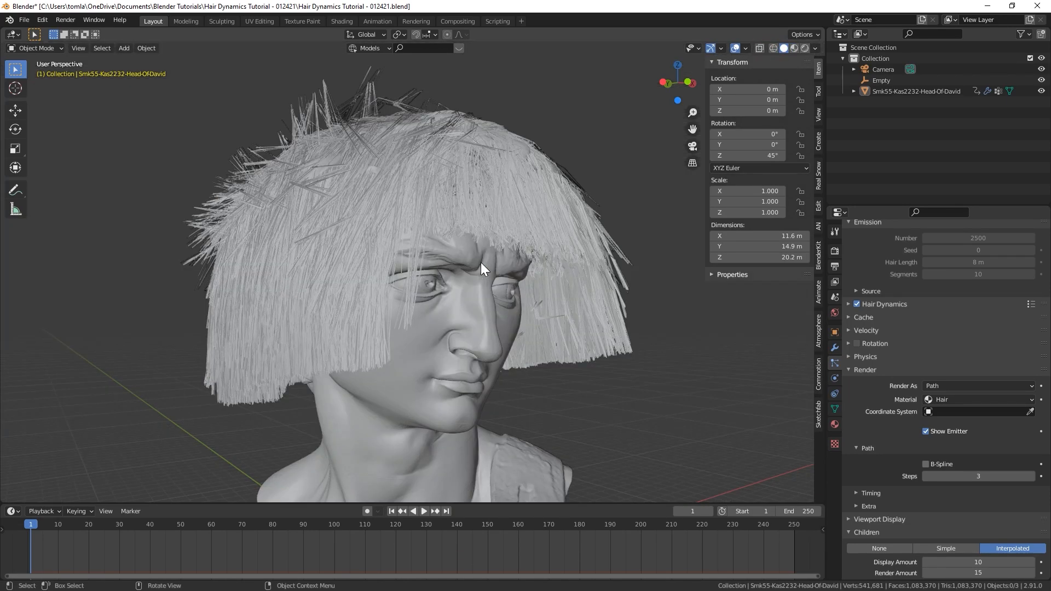
middle_drag(433, 241, 418, 232)
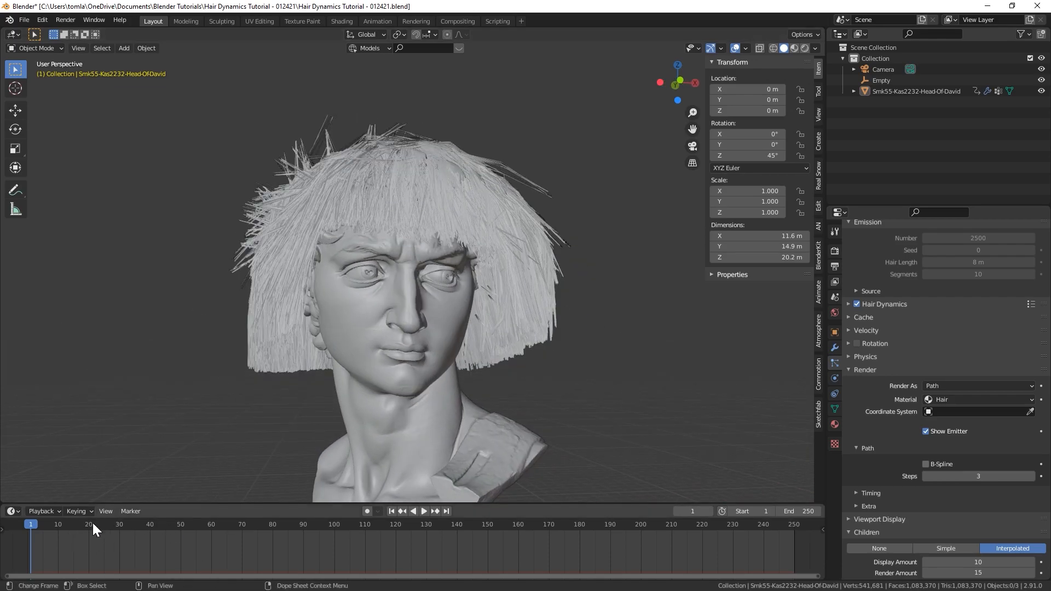
Set the hair cache's simulation end to frame 120 and save the file.
click(850, 318)
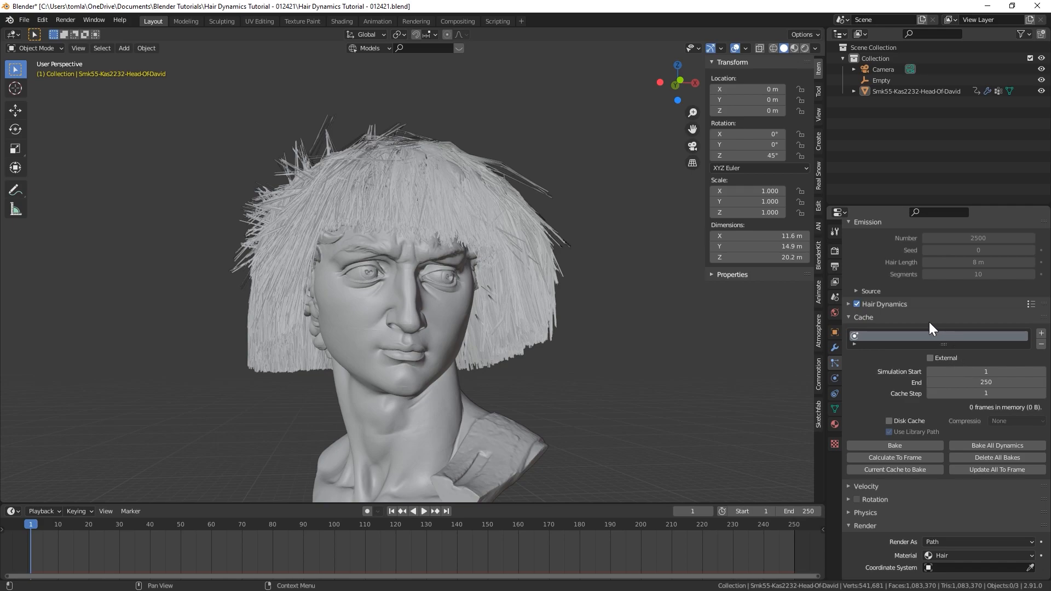
click(989, 382)
text(120)
key(Return)
key(ctrl+s)
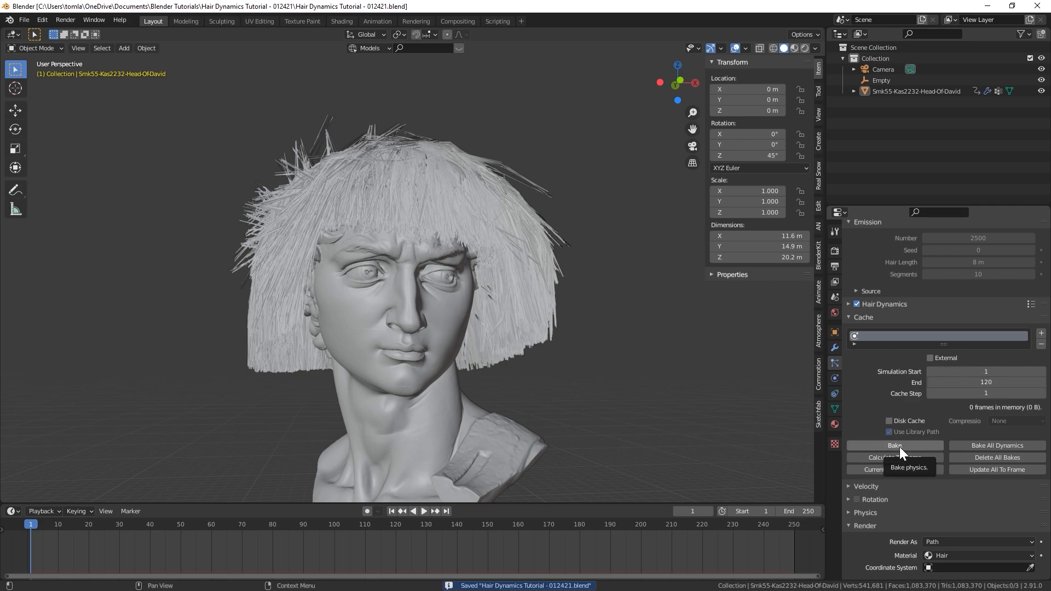
Bake the hair dynamics and play the baked animation to about frame 69.
click(896, 446)
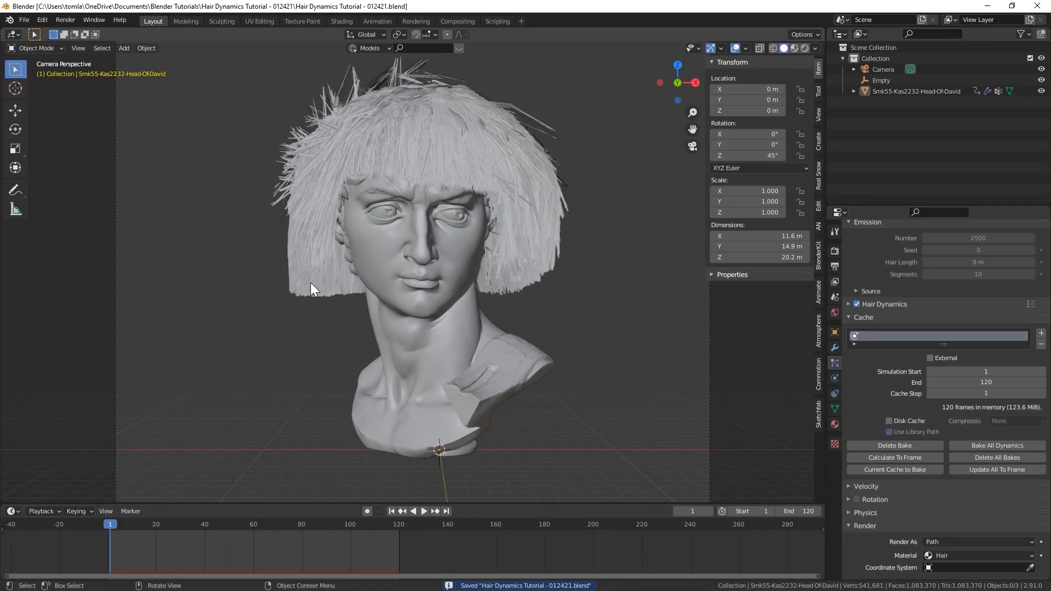
scroll(328, 288, down, 2)
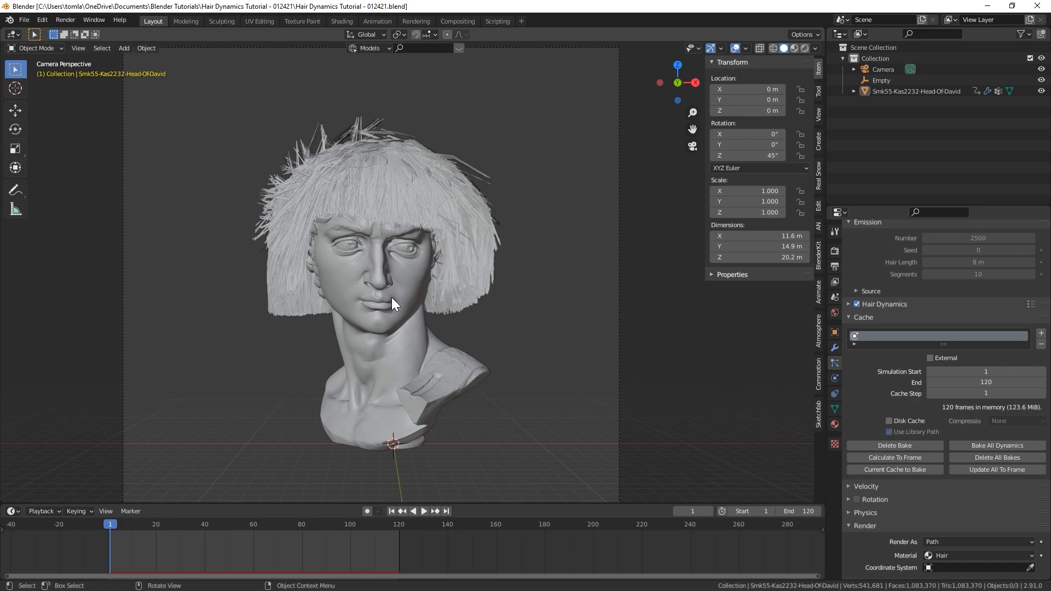
middle_drag(327, 302, 230, 395)
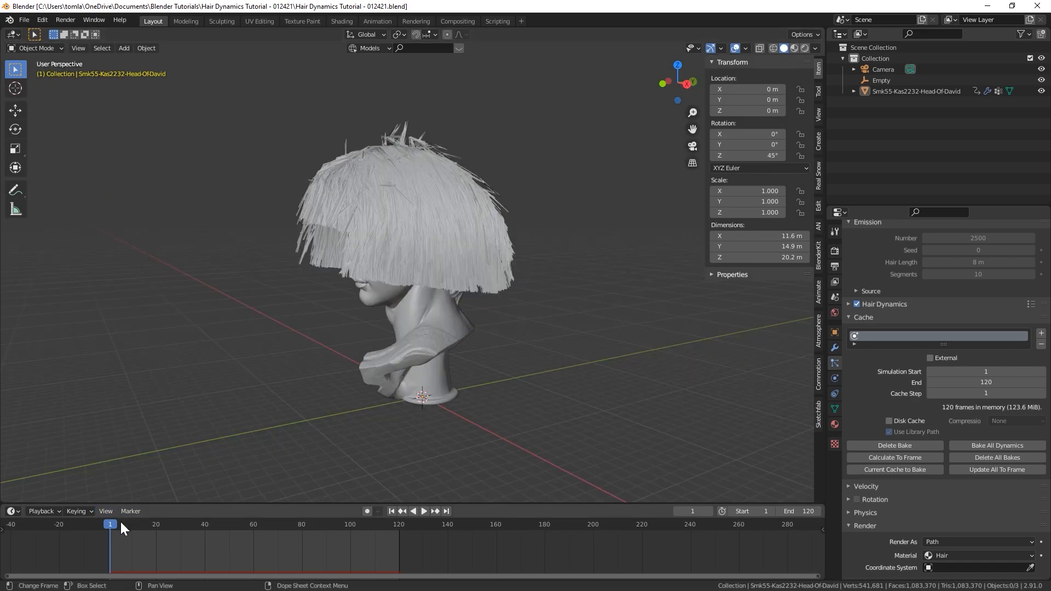
key(space)
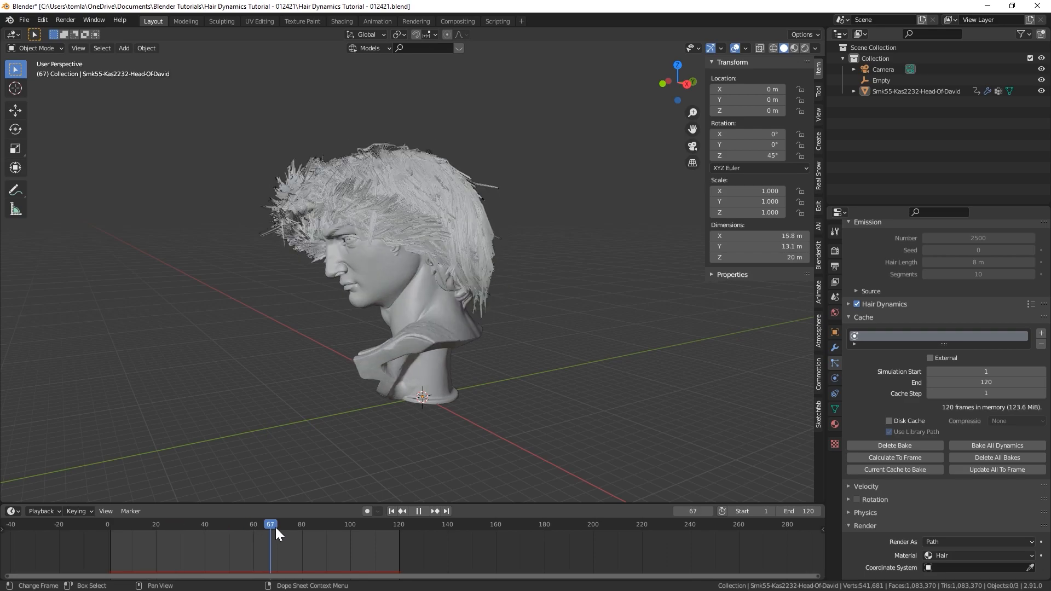
key(space)
Save the file and preview the hair at frame 69 through the camera in rendered shading.
middle_drag(342, 261, 421, 238)
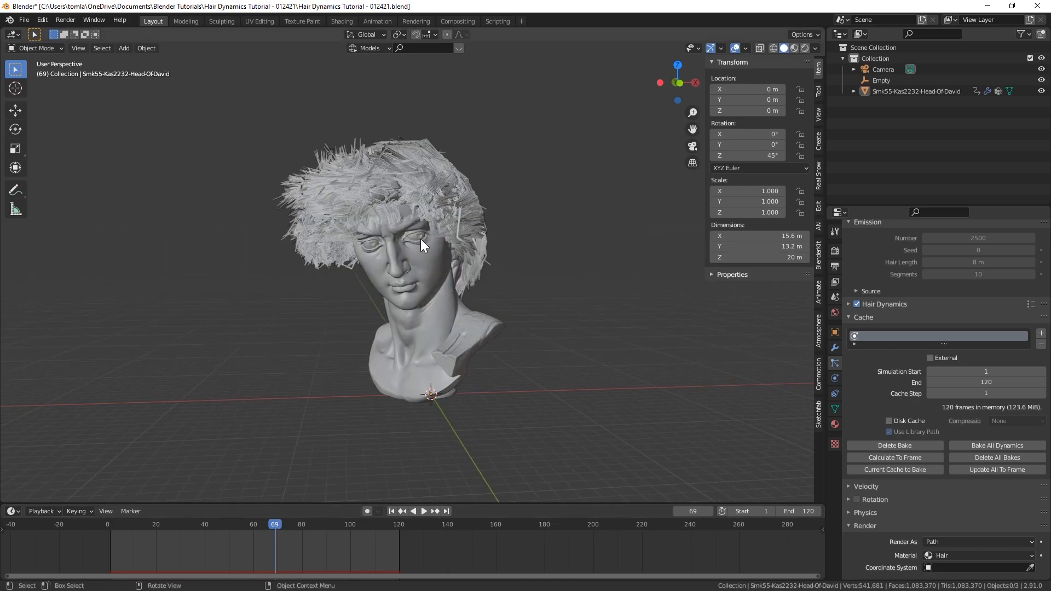
key(KP_0)
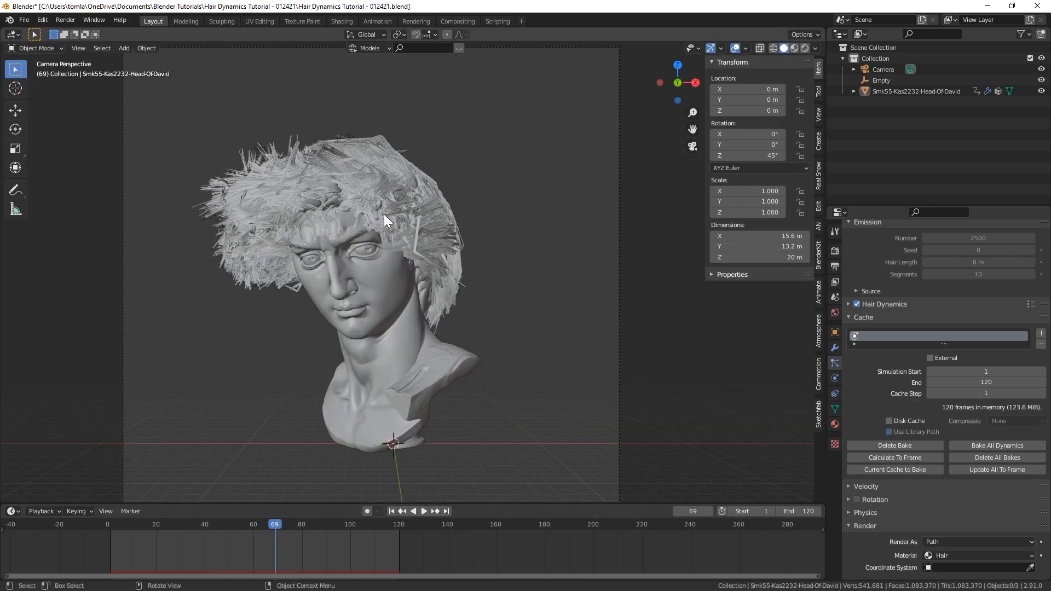
key(ctrl+s)
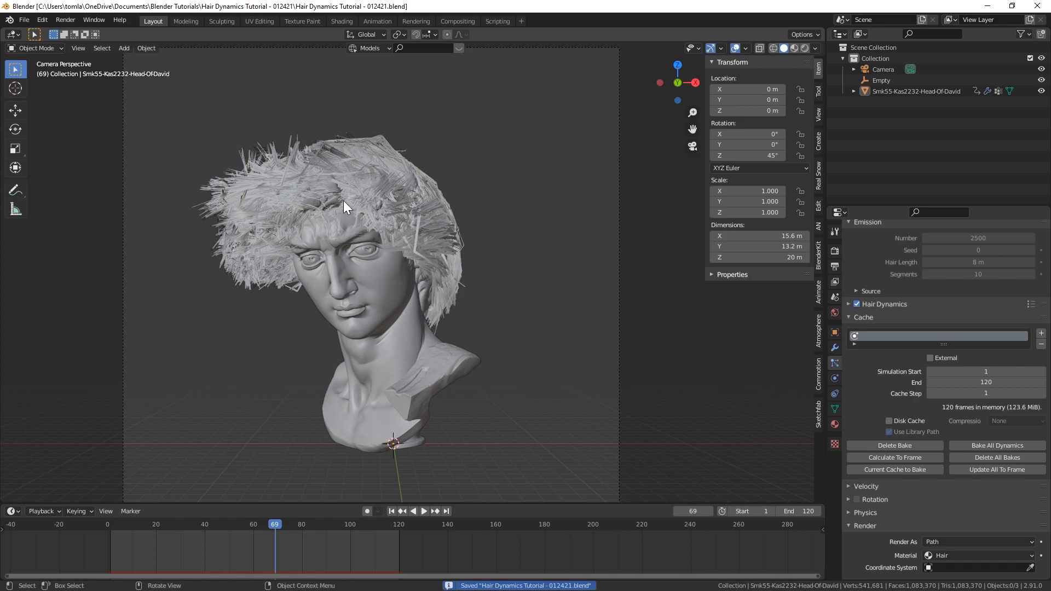
click(806, 48)
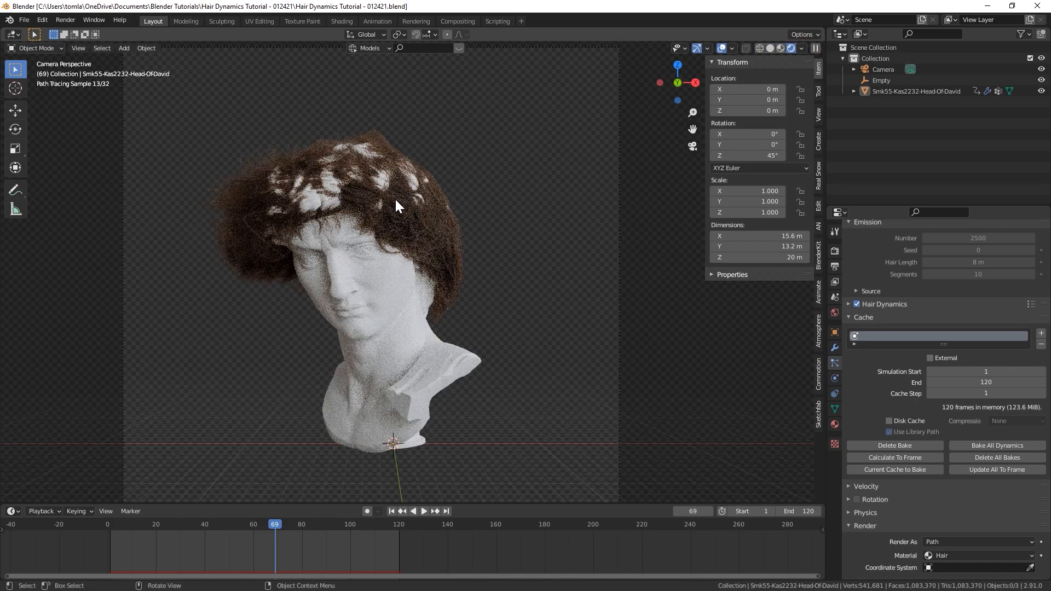
scroll(383, 202, up, 4)
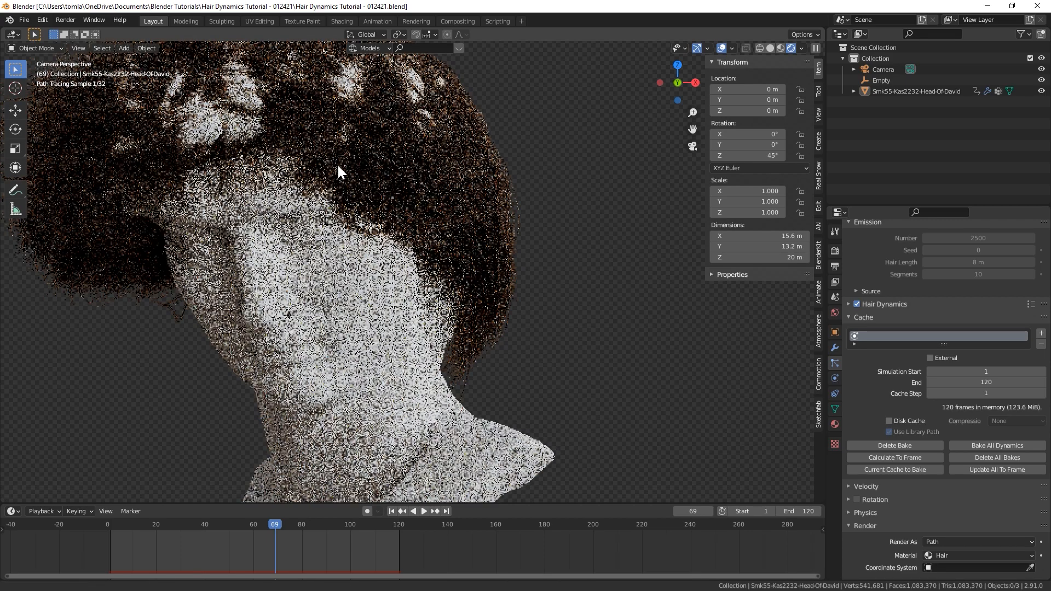
scroll(419, 303, down, 3)
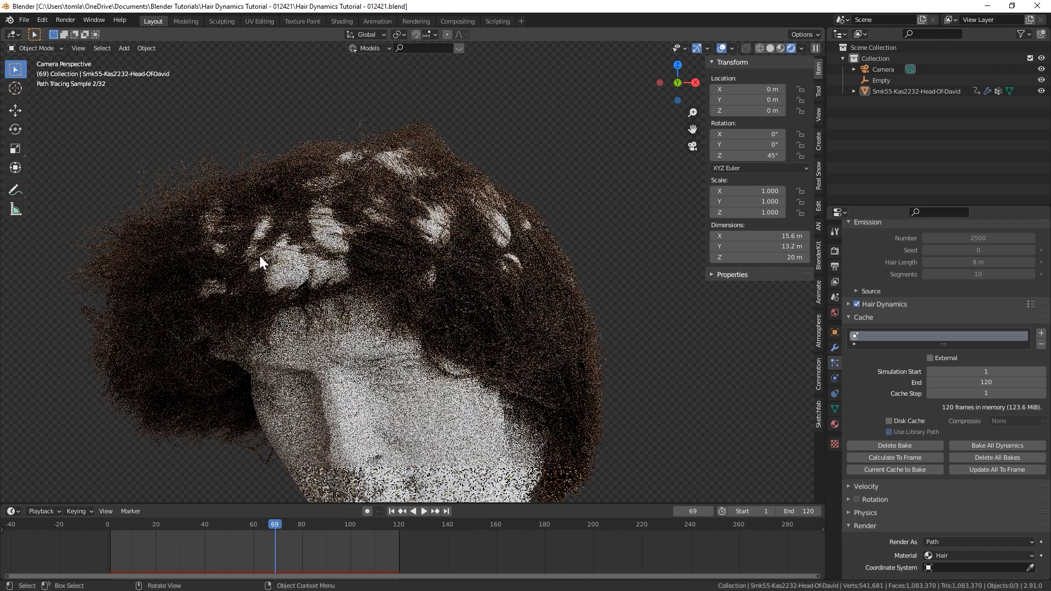
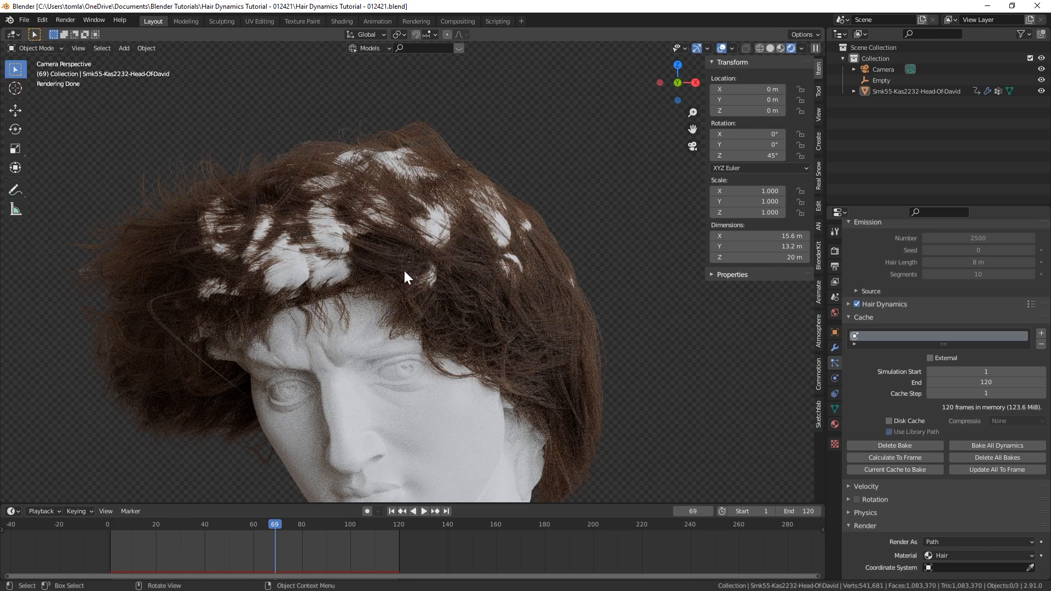
Check the simulated hair in solid and material preview shading.
click(771, 49)
scroll(400, 268, down, 2)
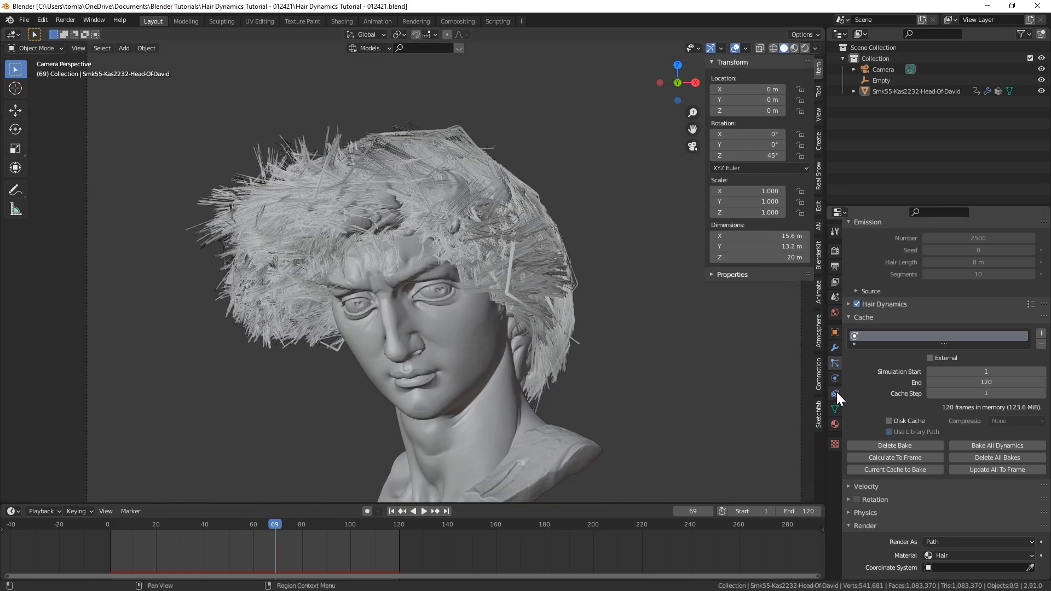
click(791, 48)
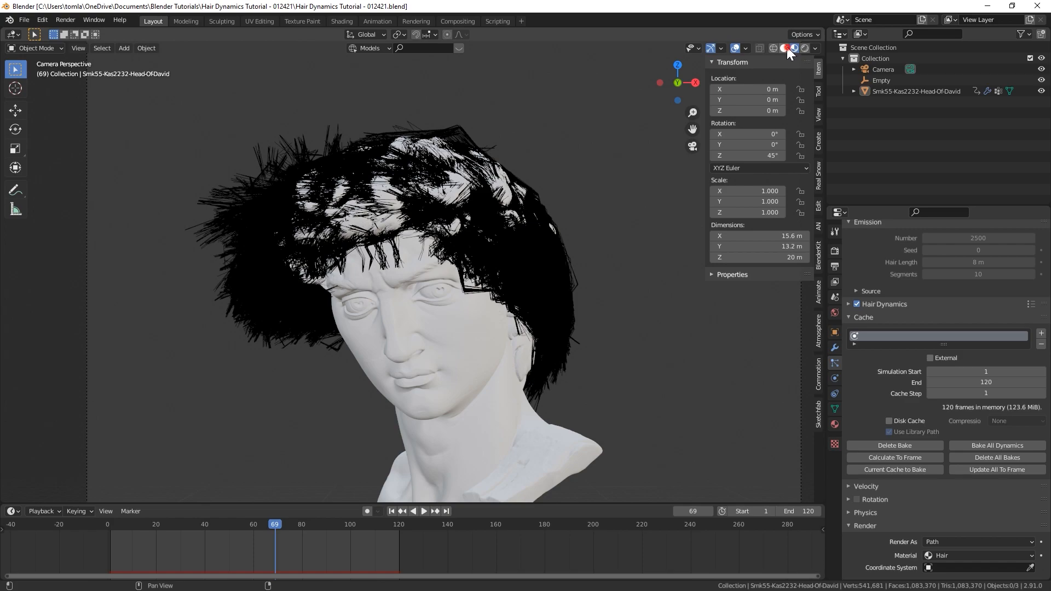
click(785, 48)
Switch to the Shading workspace and set the Statue material's base color to blue.
click(340, 21)
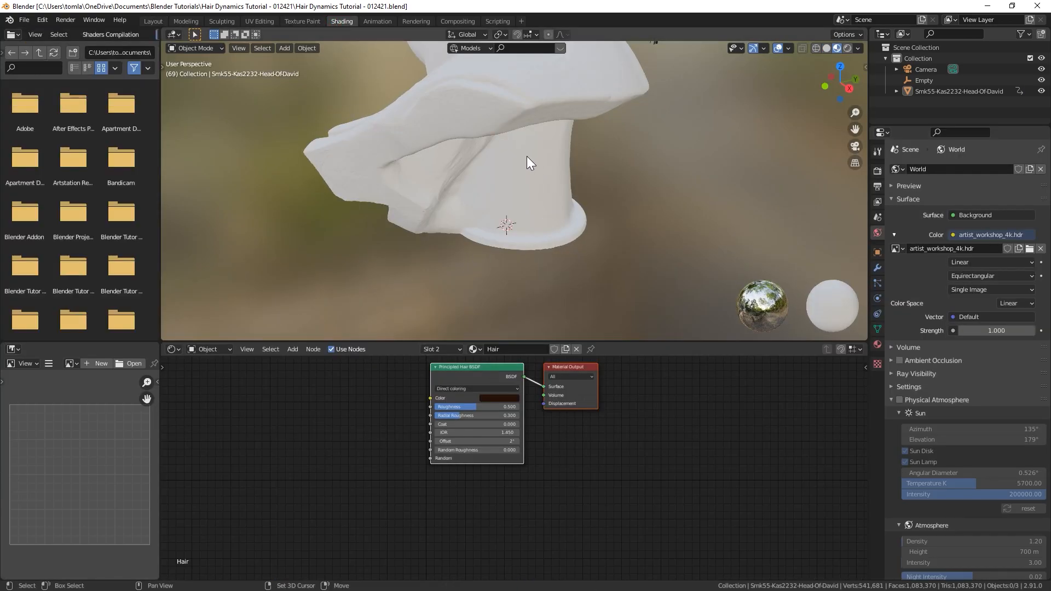
scroll(387, 247, down, 4)
middle_drag(388, 246, 464, 235)
shift+middle_drag(465, 167, 430, 260)
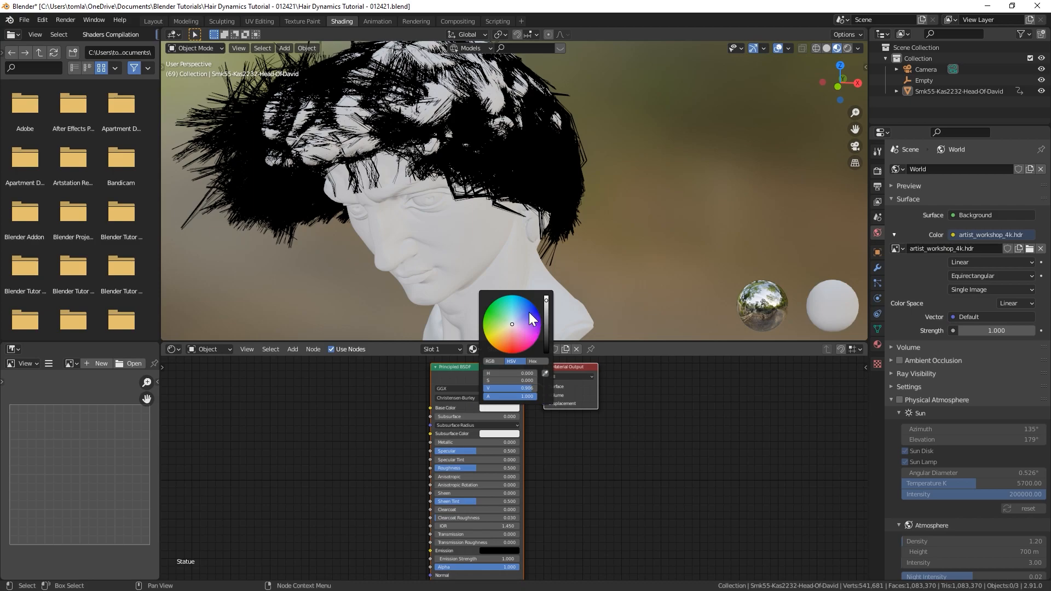
drag(505, 331, 523, 310)
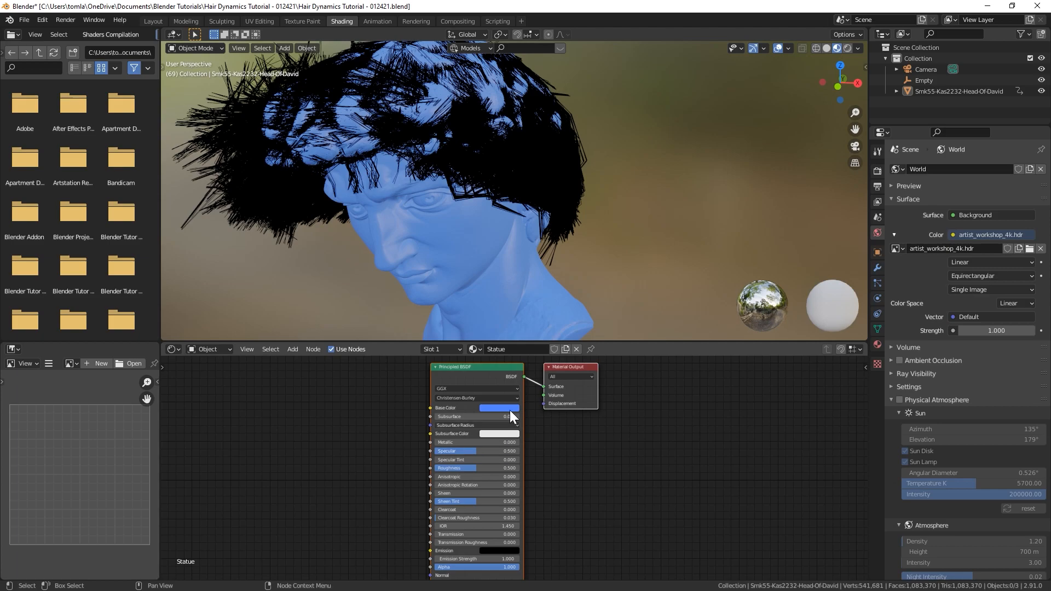
Enable scene world lighting for the material preview and view the head through the camera.
scroll(490, 264, up, 5)
click(858, 48)
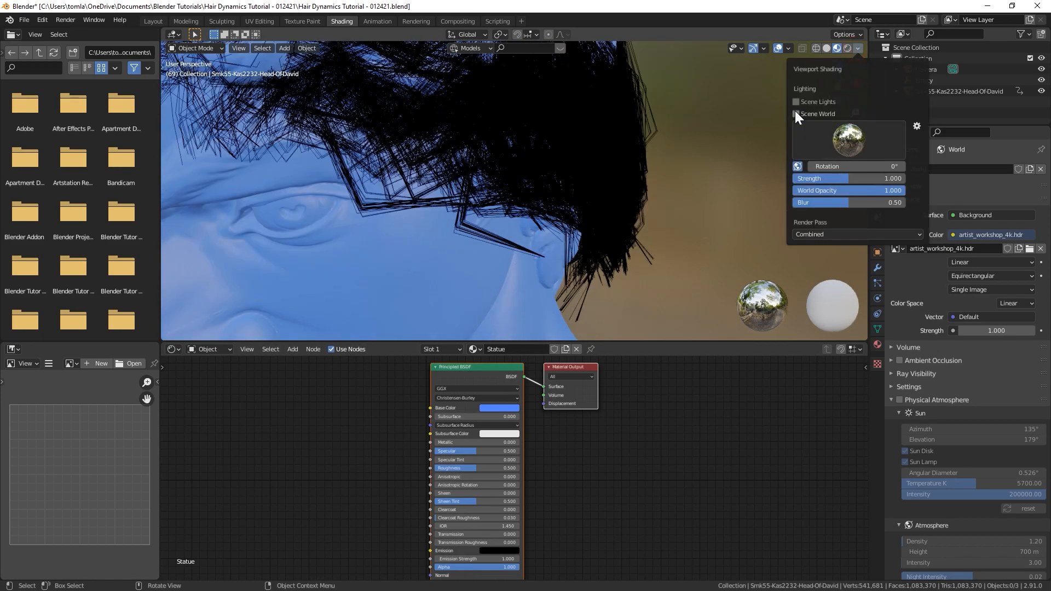
click(797, 113)
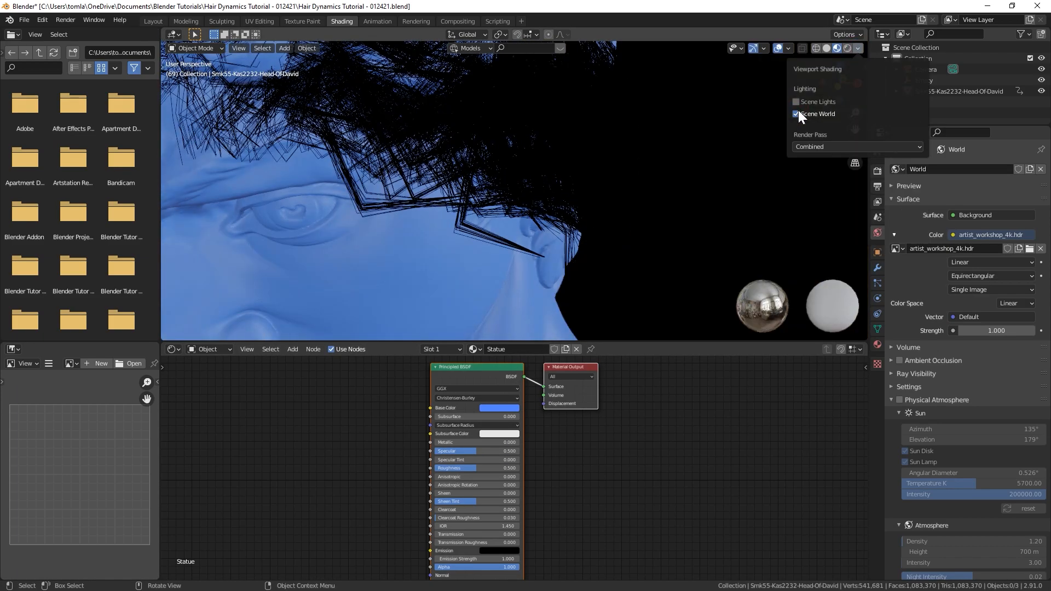
scroll(548, 209, down, 5)
middle_drag(436, 223, 490, 249)
key(KP_0)
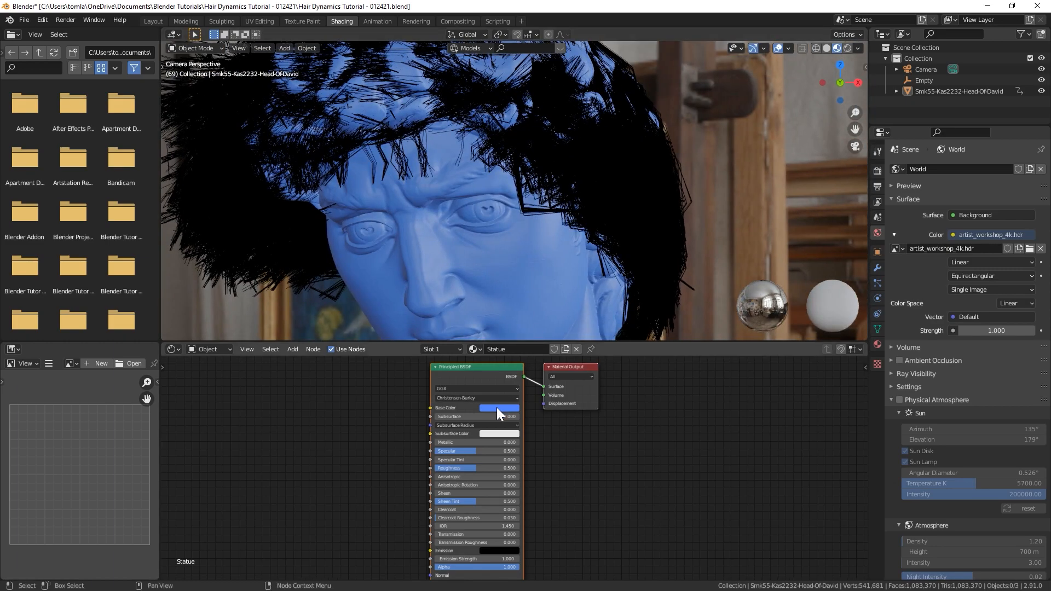
Set the Statue material's specular to 0.2 and roughness to 0.8, and save the file.
click(451, 453)
text(0.2)
key(Return)
click(455, 467)
text(0.8)
key(Return)
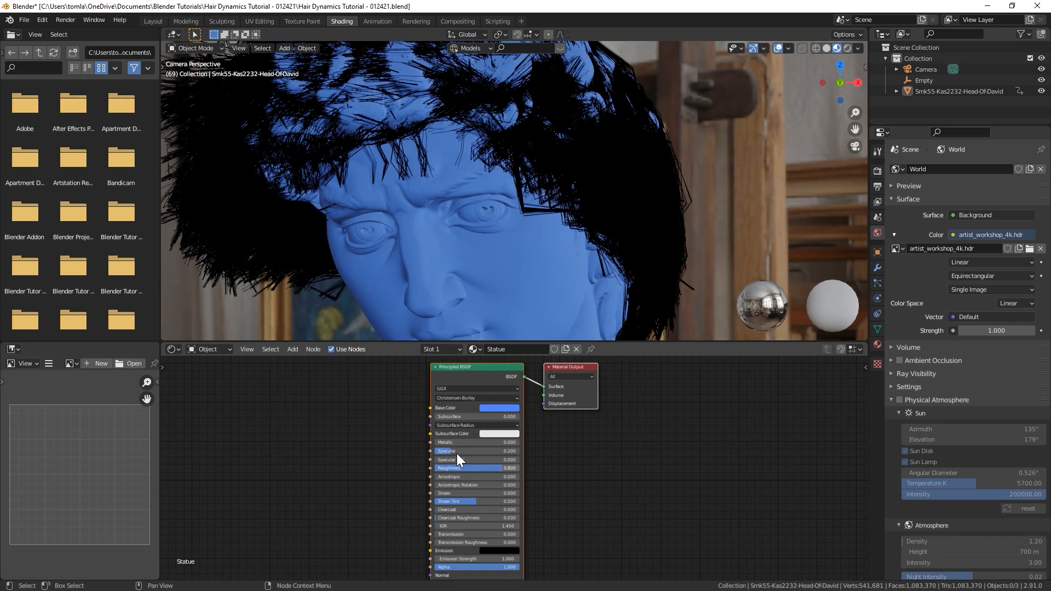
scroll(439, 242, down, 3)
key(ctrl+s)
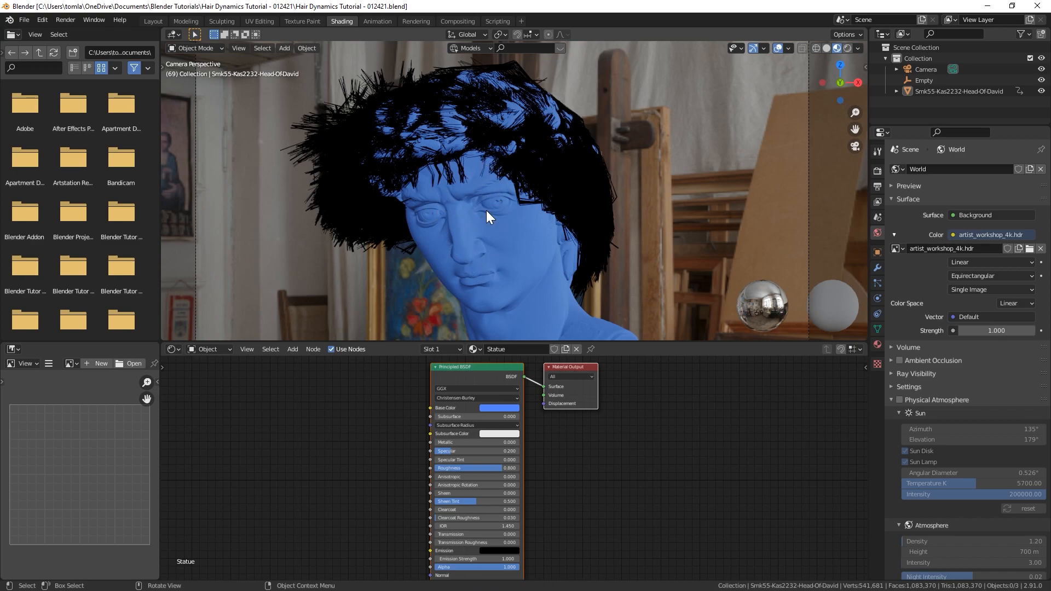
Give the Hair material the same blue color as the Statue material and set its roughness to 0.35.
scroll(486, 210, up, 2)
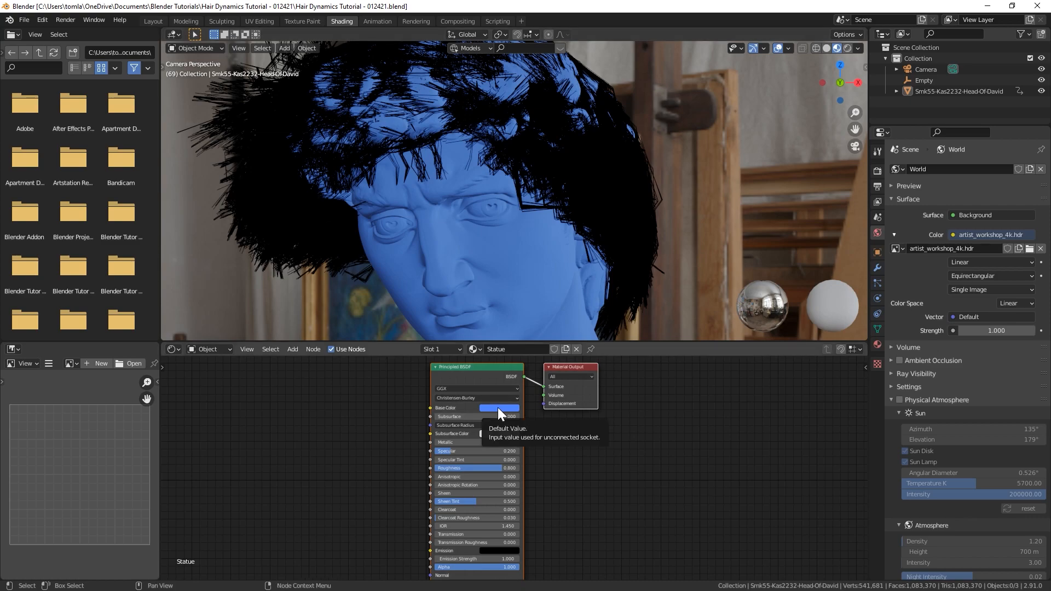
click(445, 349)
click(399, 384)
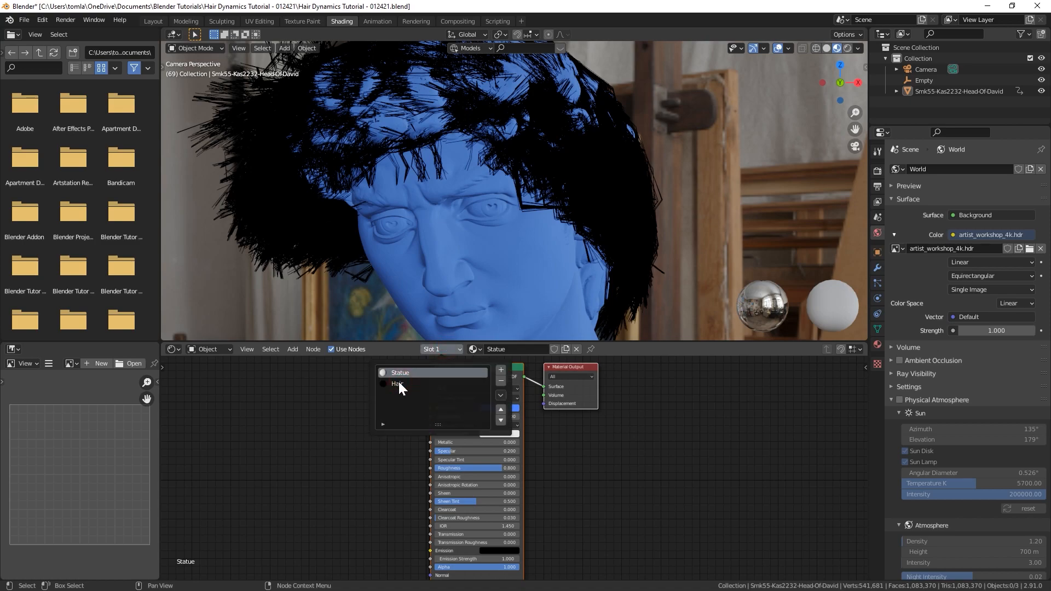
click(399, 384)
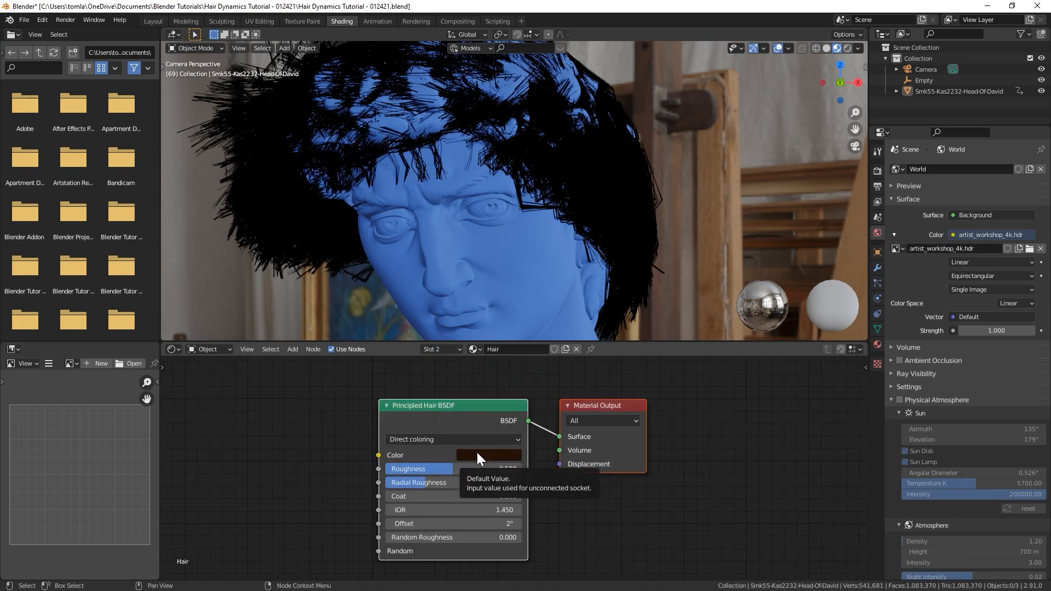
key(ctrl+v)
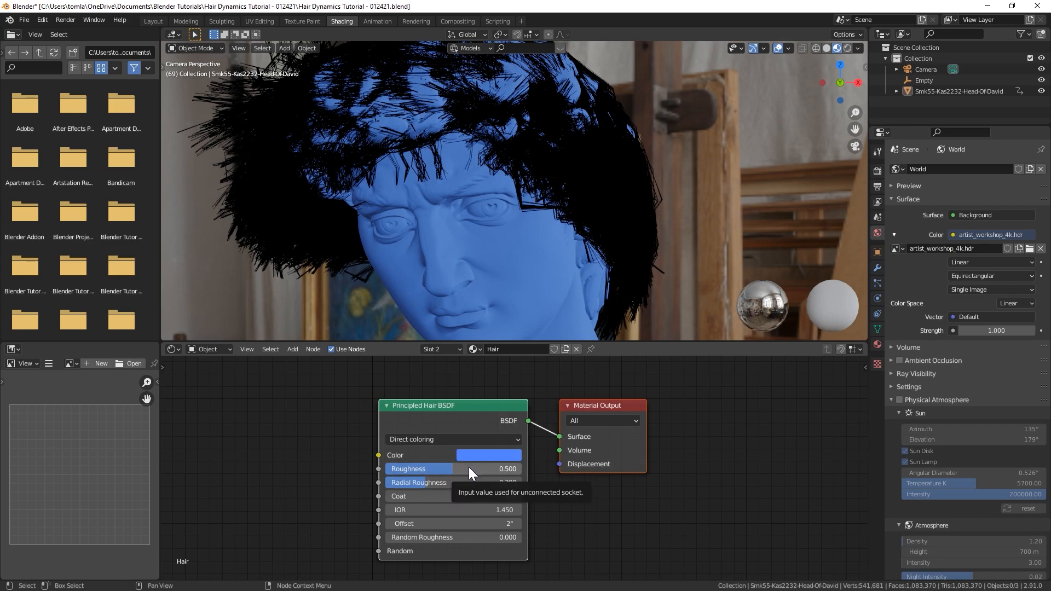
click(462, 470)
text(.3)
key(Return)
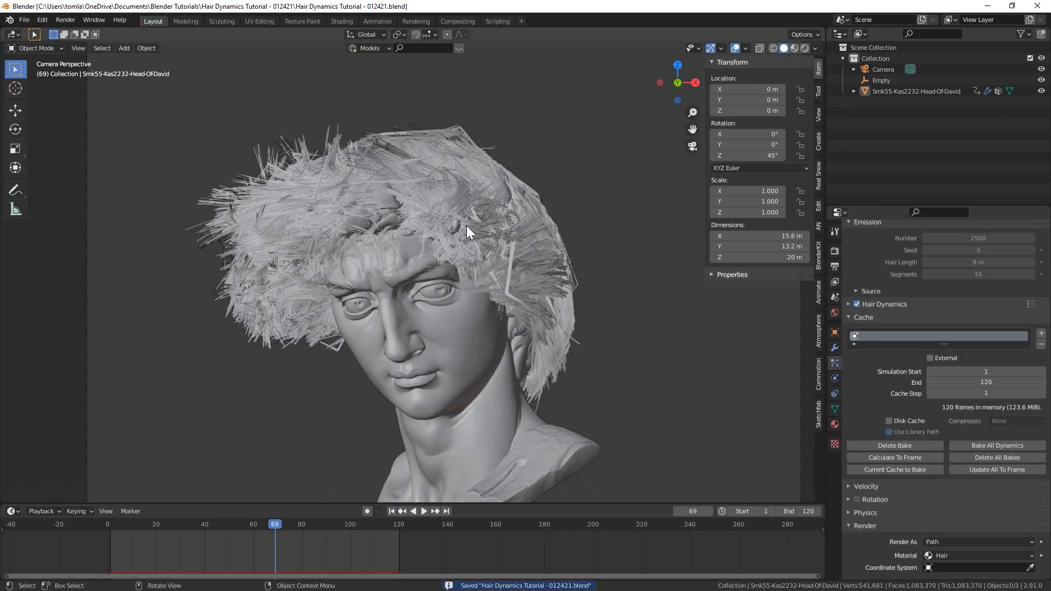
Preview the blue head and hair in rendered shading through the camera in the Layout workspace.
scroll(466, 226, down, 5)
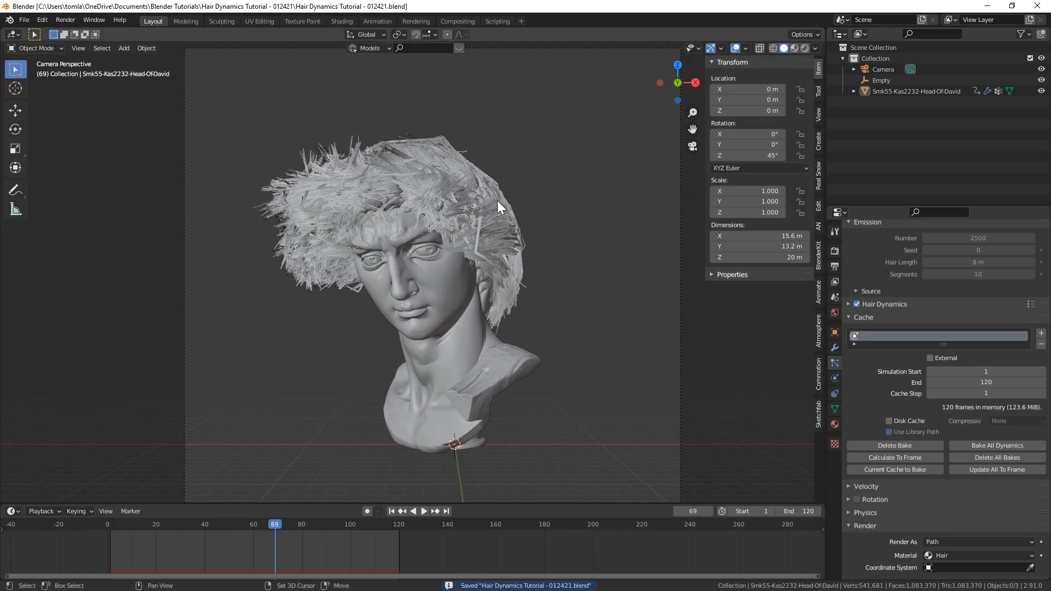
click(805, 48)
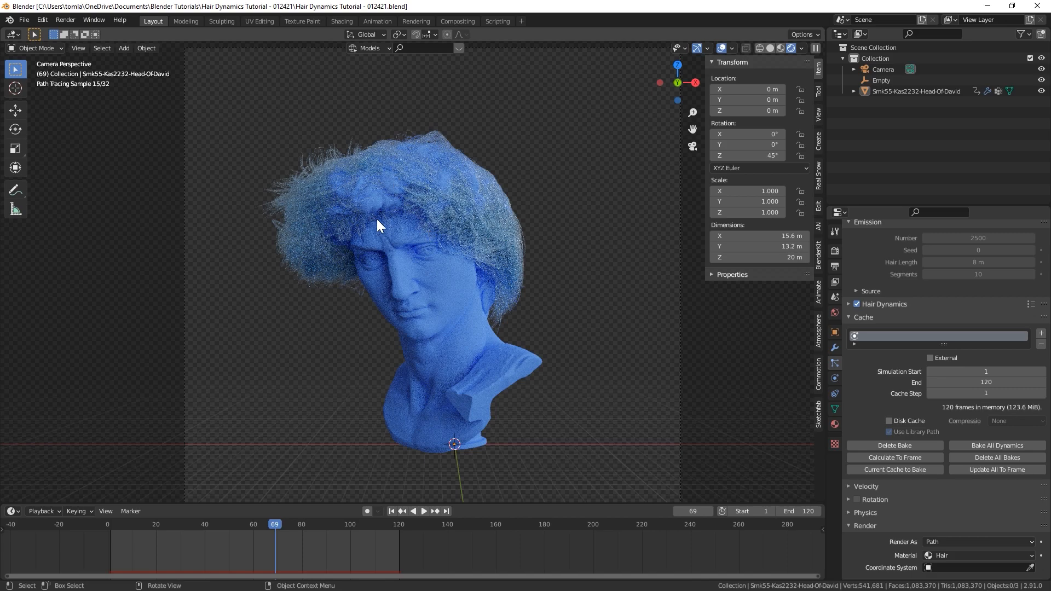
scroll(399, 157, up, 2)
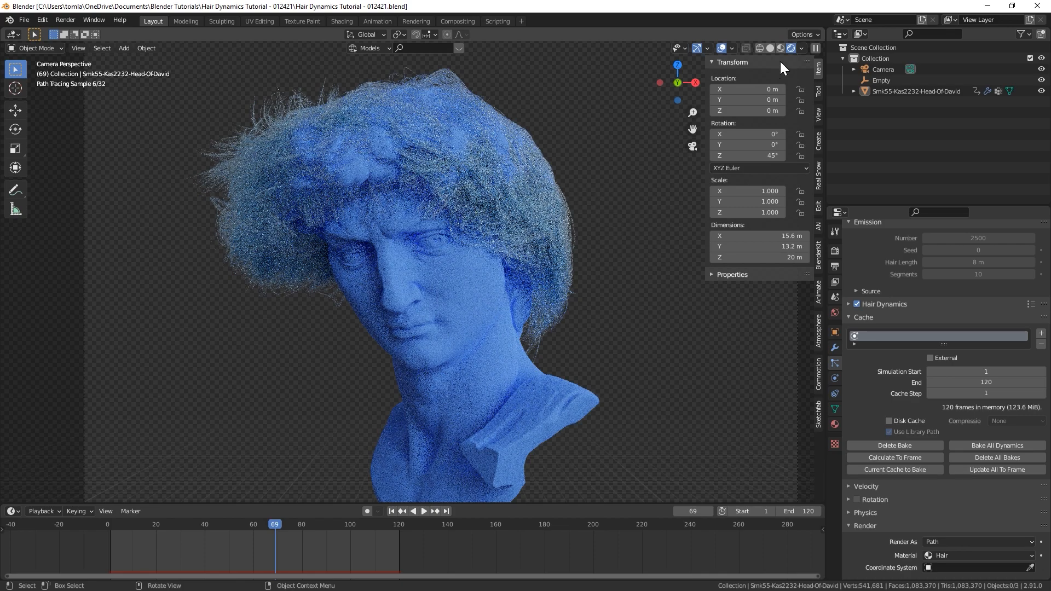
click(770, 47)
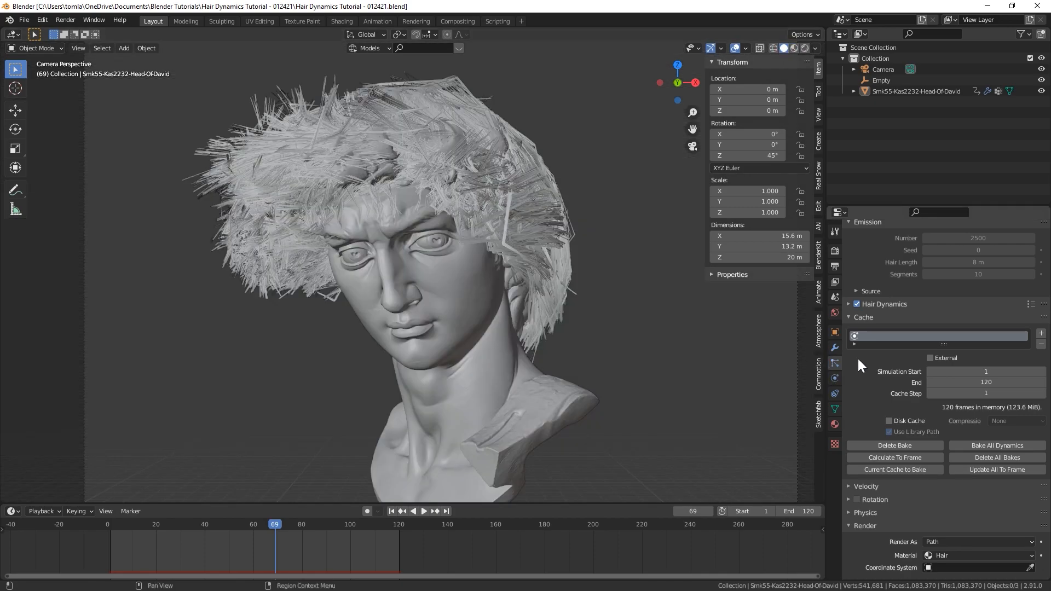
Set the particle hair shape's diameter scale to 0.25 and return the viewport to solid shading.
scroll(925, 336, down, 10)
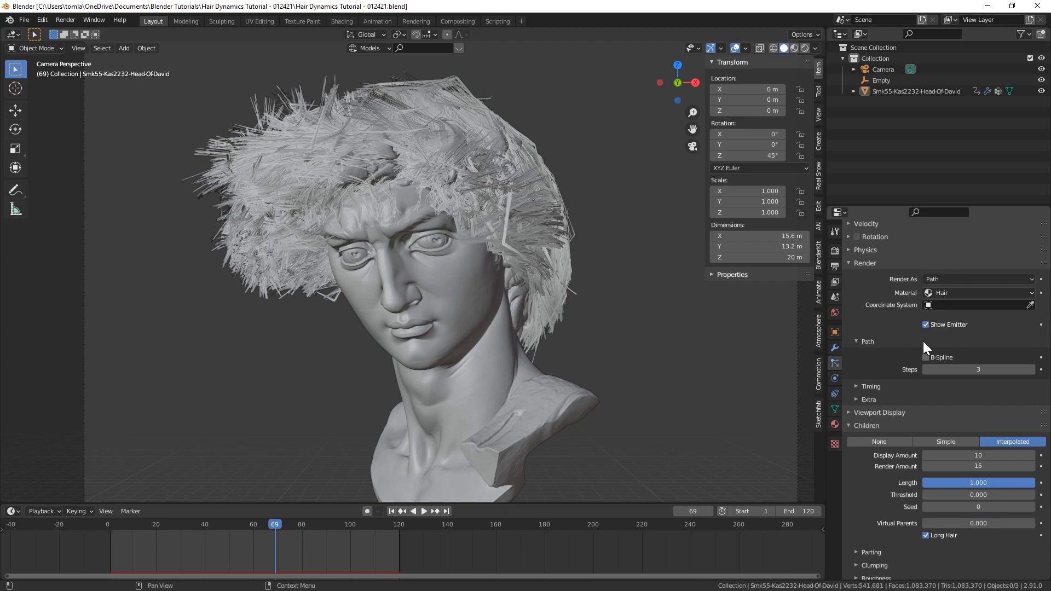
scroll(906, 353, down, 3)
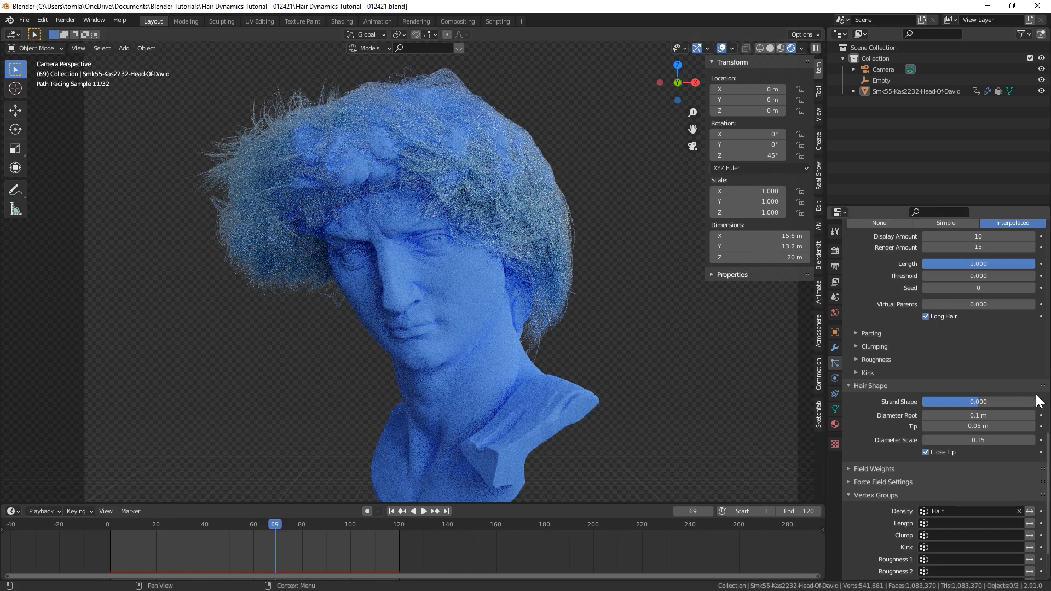
click(987, 438)
text(.25)
key(Return)
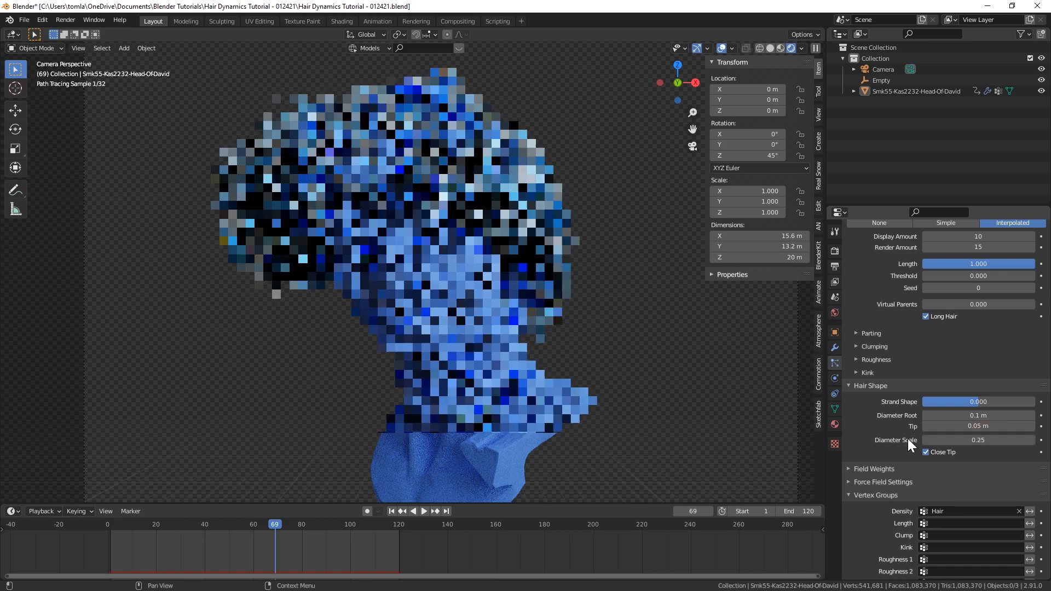
click(770, 48)
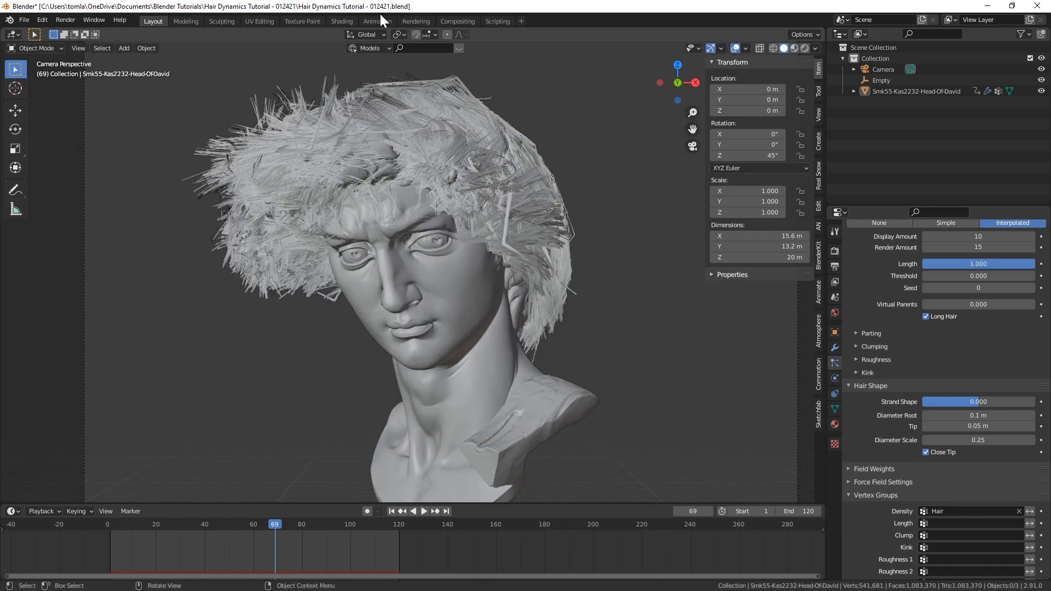
Darken the Hair material's blue color in the Shading workspace and open the view layer settings.
click(348, 20)
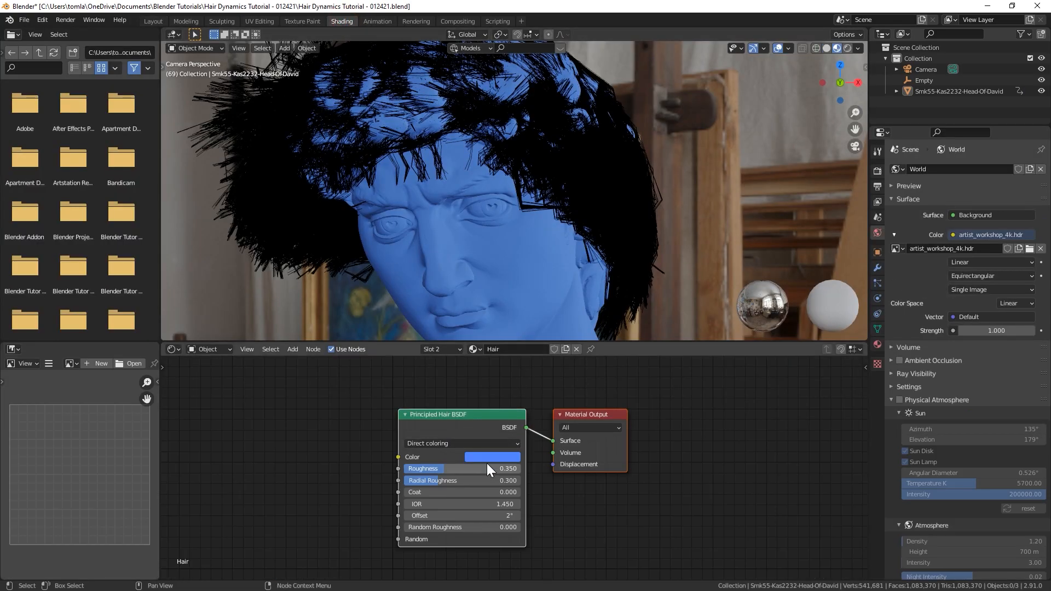
click(490, 459)
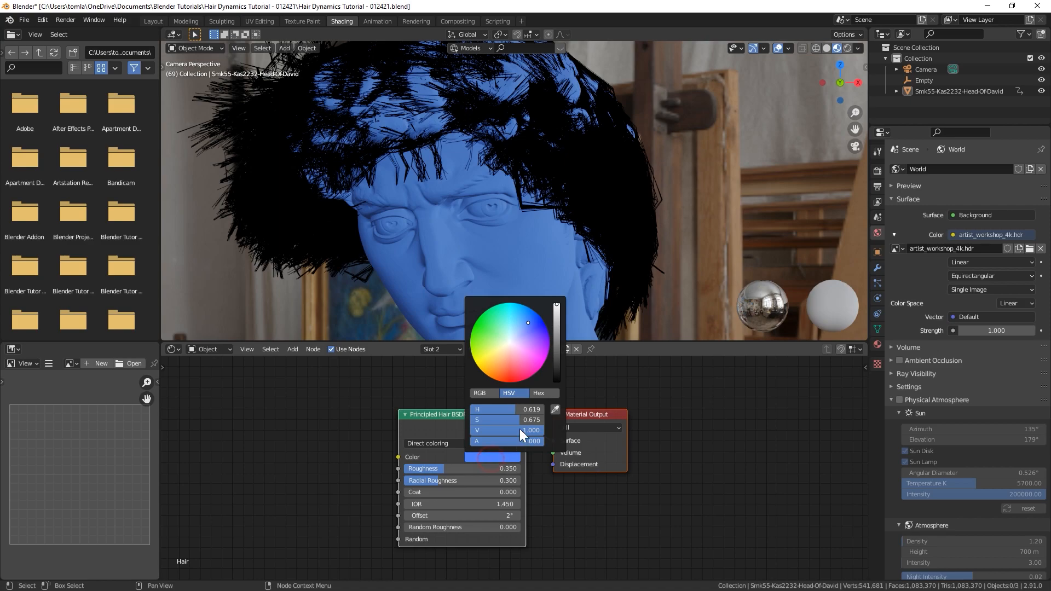
click(554, 316)
click(530, 320)
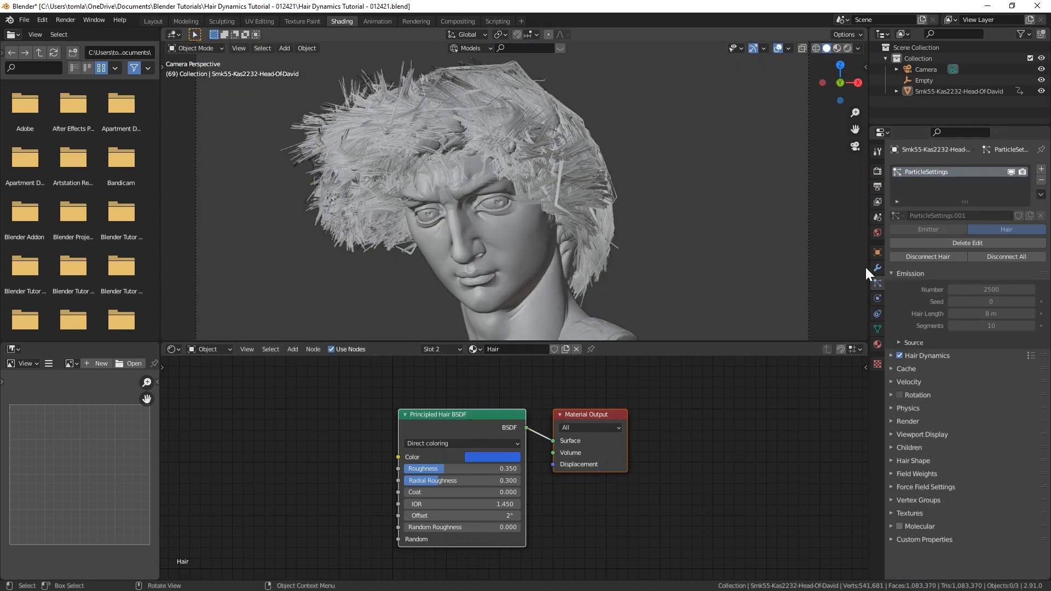
click(877, 202)
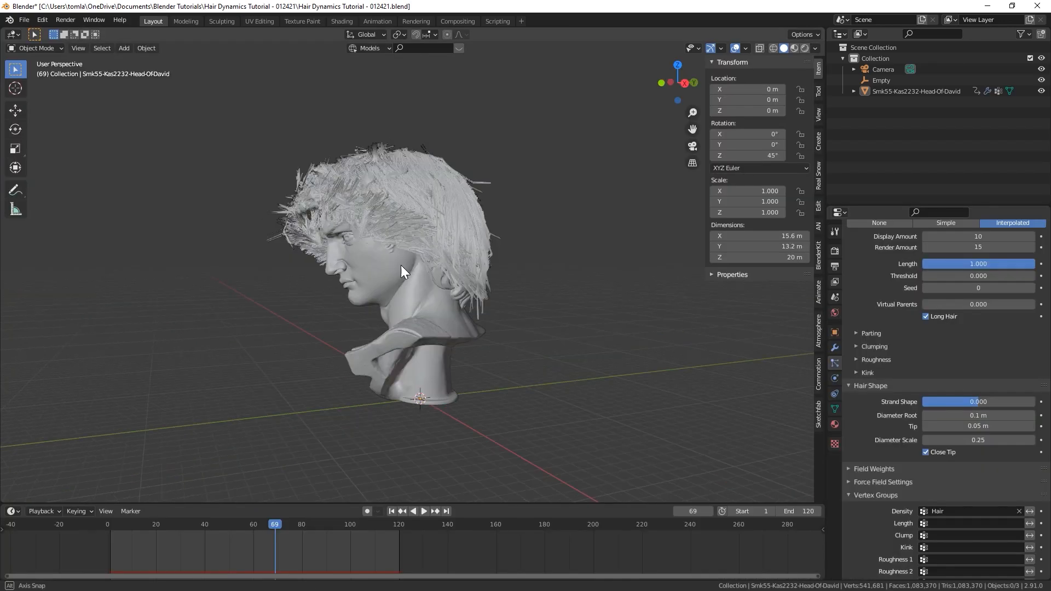
Add an area light above and behind the head at about Y 16.5 m, Z 19.5 m, tilted -63° toward it and scaled to about 12.
scroll(401, 265, down, 5)
middle_drag(497, 278, 402, 275)
key(shift+a)
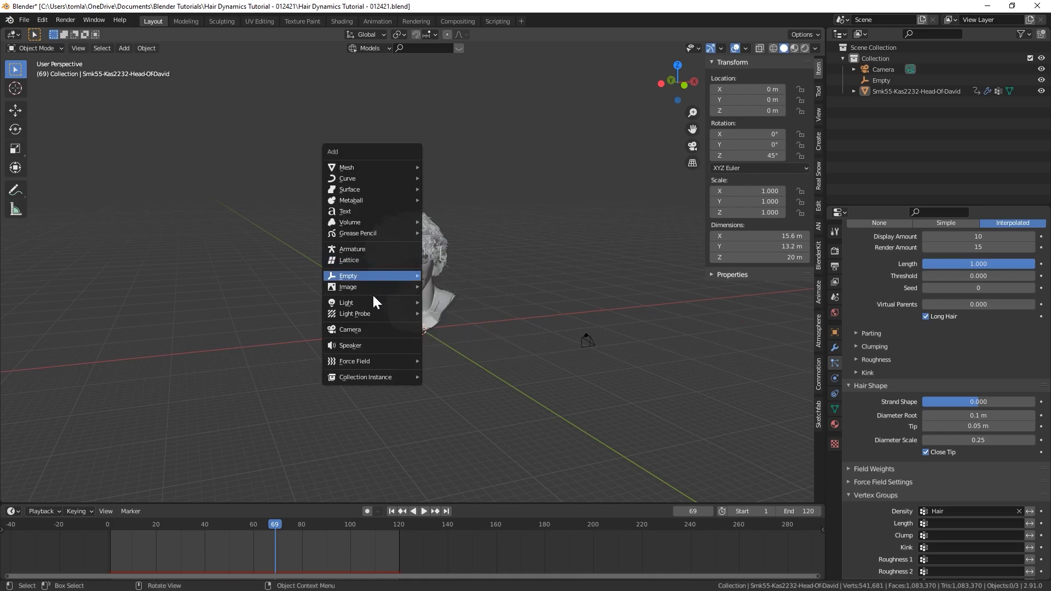
mouse_move(383, 303)
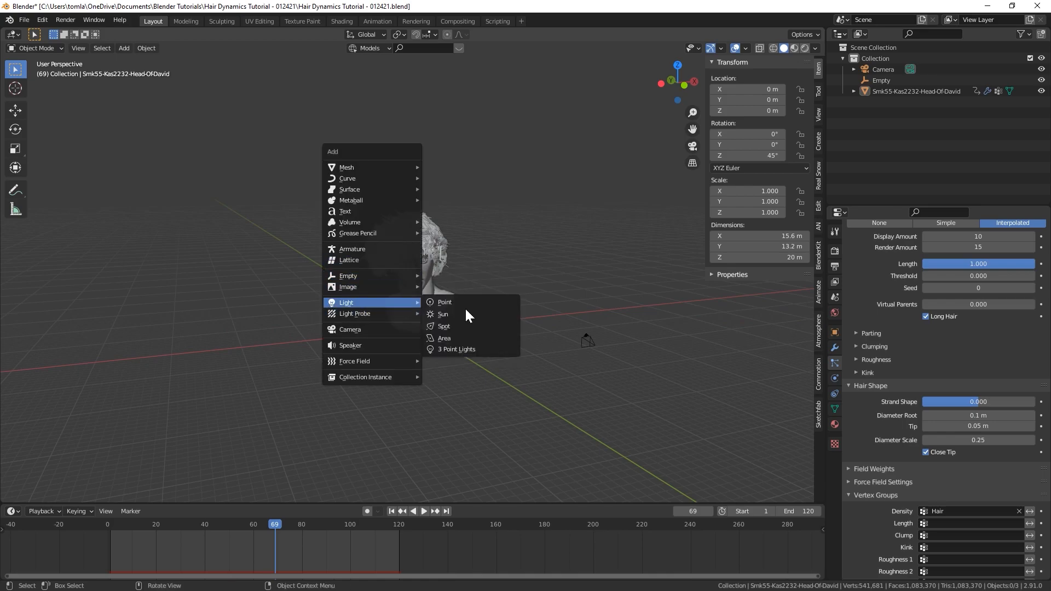
click(458, 338)
key(KP_3)
key(g)
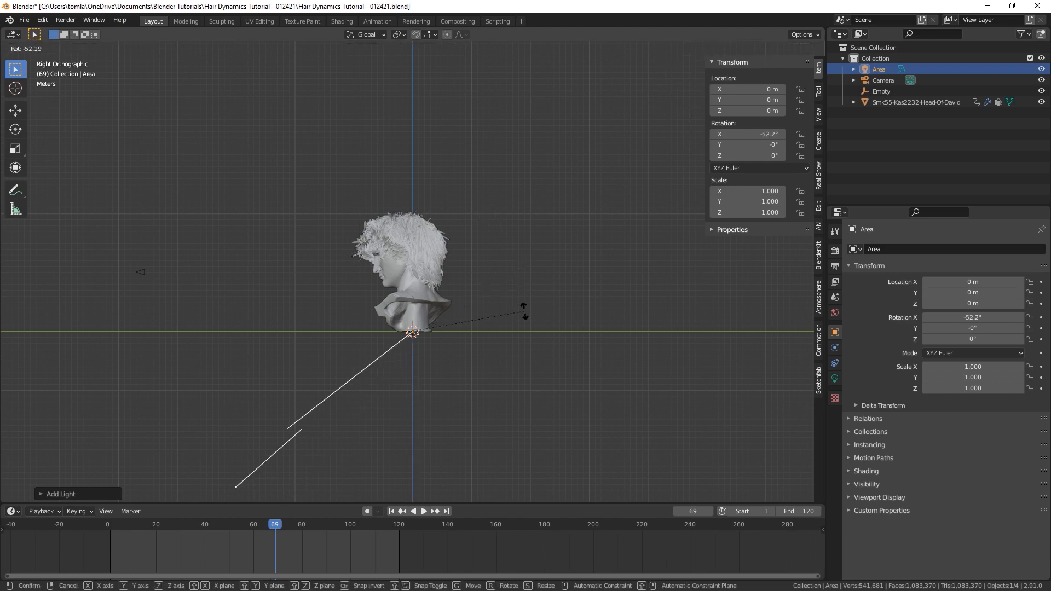
click(559, 288)
key(s)
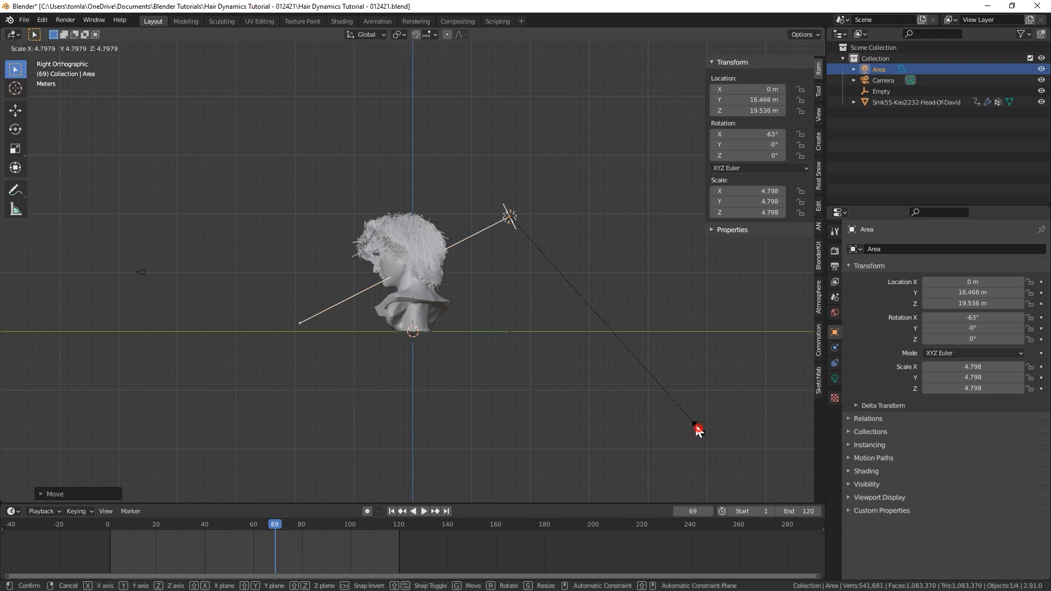
click(620, 309)
Turn the area light about 16° around Z, move it to about X -13.3 m, Y 18.4 m, and enlarge it to a scale of about 23.5.
key(KP_1)
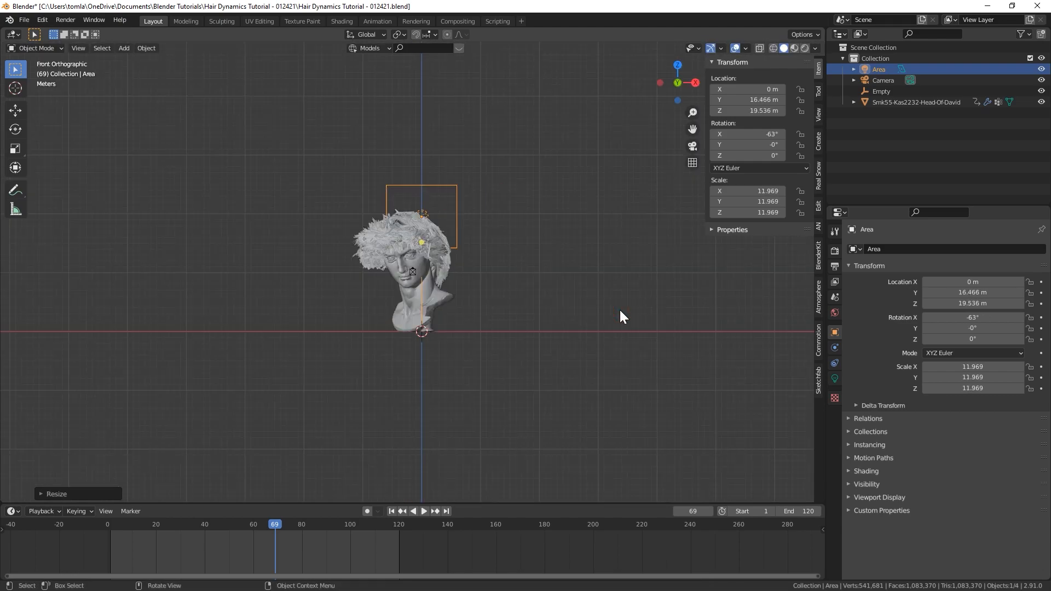
key(KP_7)
key(r)
click(575, 224)
key(g)
click(492, 216)
key(KP_0)
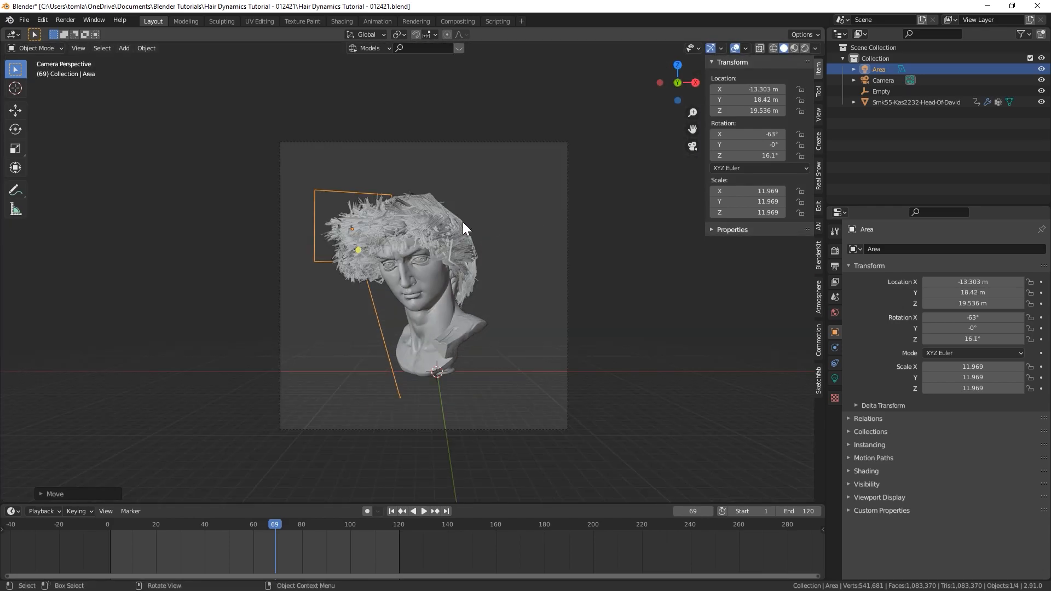
key(s)
click(568, 254)
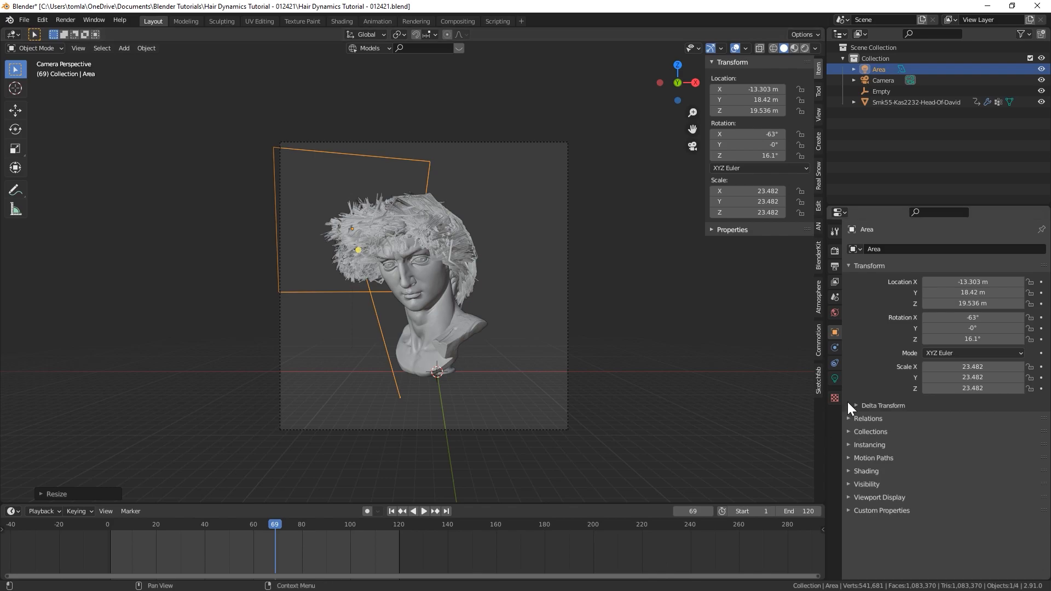
Make the area light a disk, set its power to 2500 W, and preview it in rendered shading.
click(835, 378)
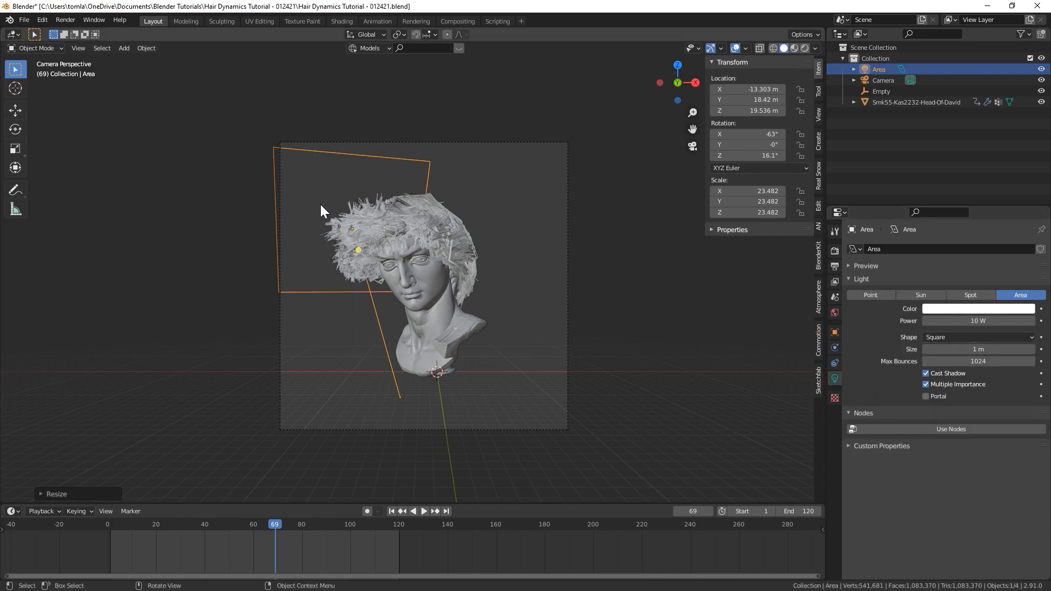
click(949, 338)
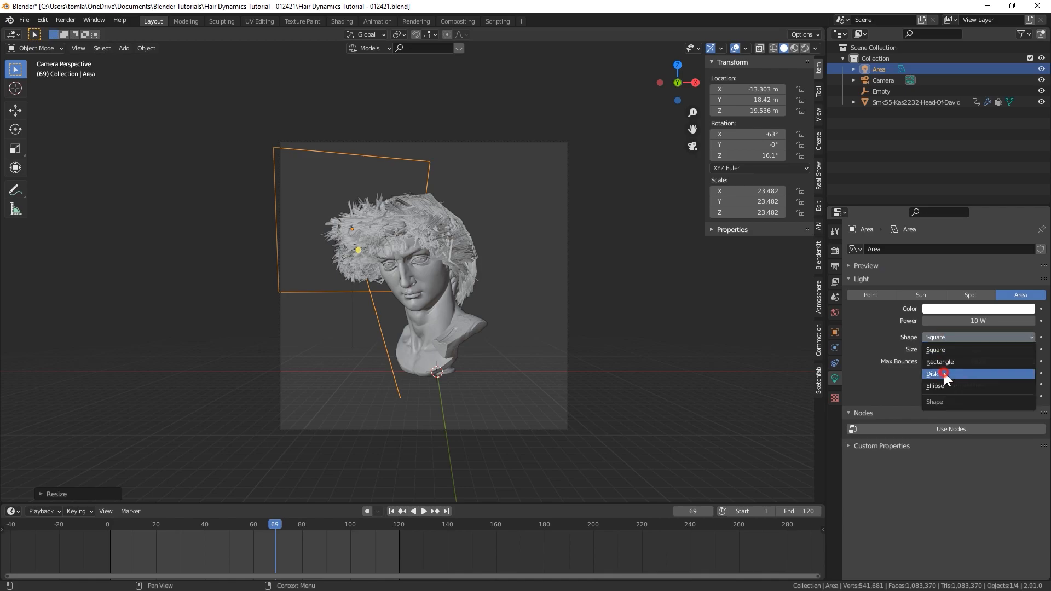
click(944, 373)
click(979, 321)
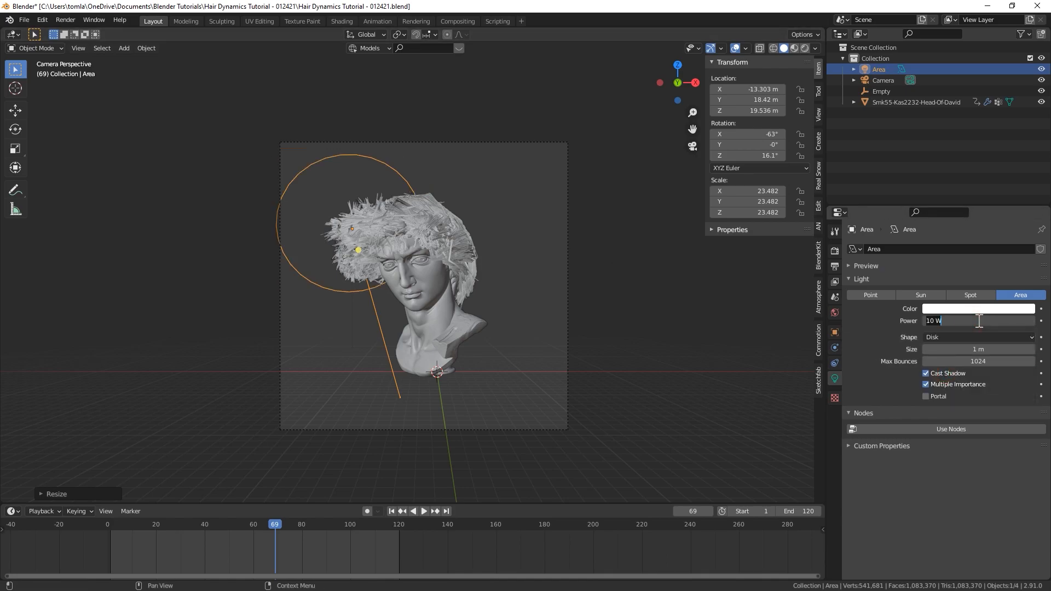
key(Return)
click(805, 48)
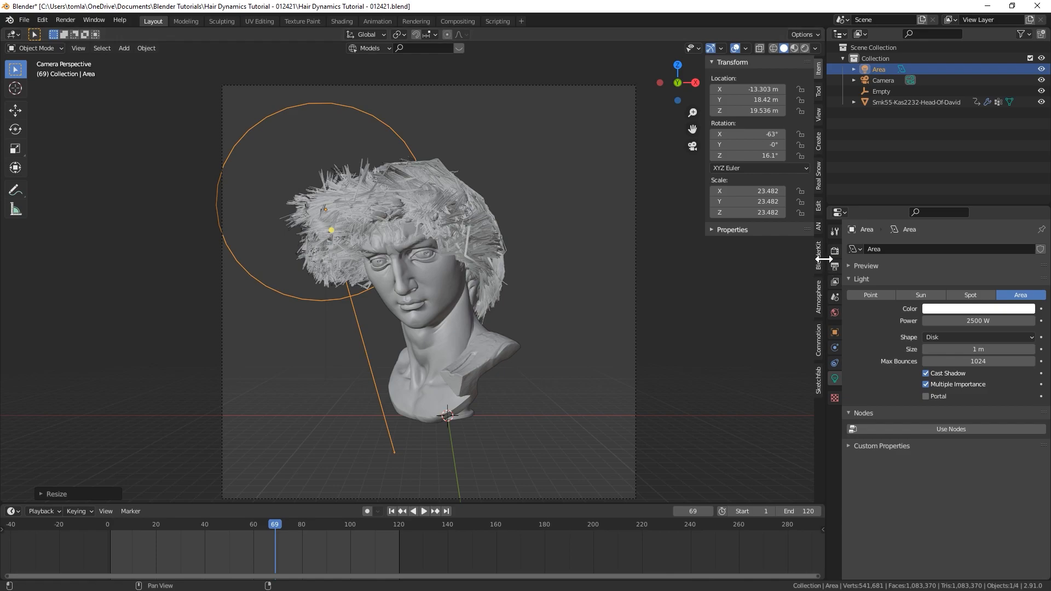
Turn off the transparent film background in the render settings and save the file.
click(833, 250)
scroll(852, 459, down, 3)
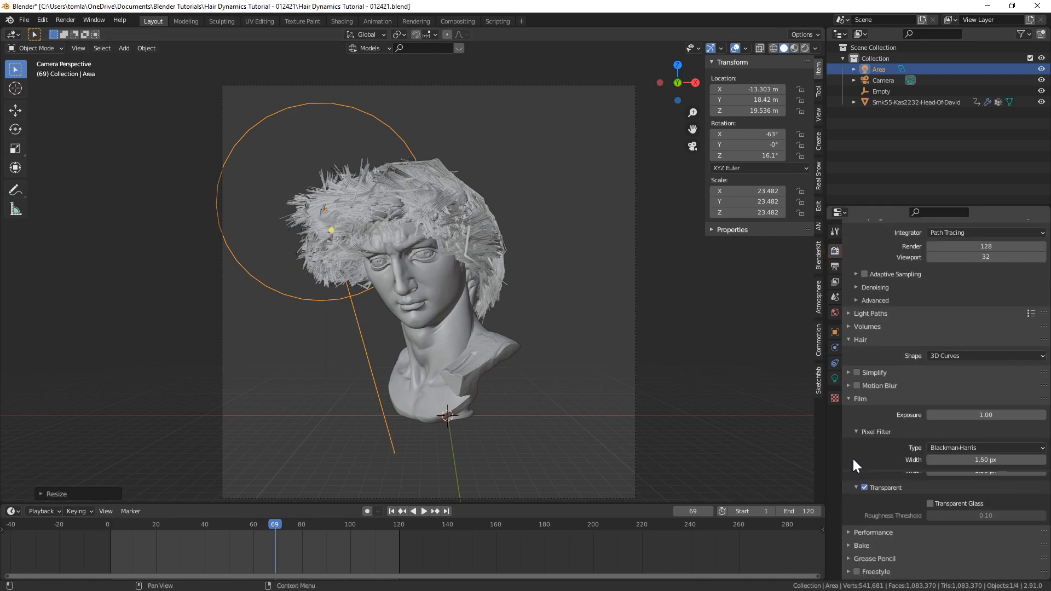
click(864, 477)
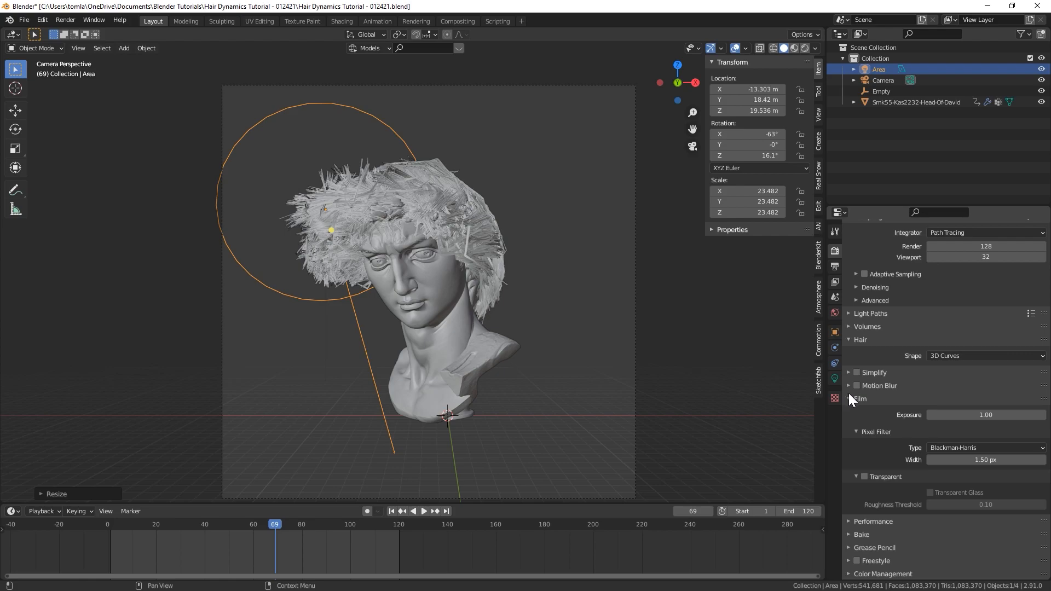
key(ctrl+s)
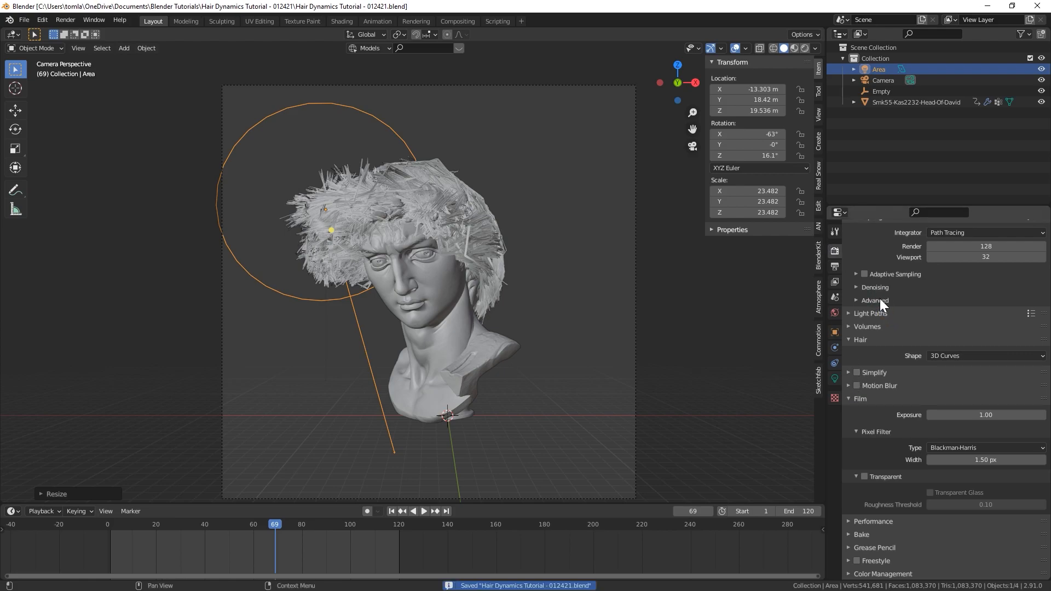
In the world shader nodes, duplicate the Background node below the original and give the copy a yellow color, about H 0.130, S 0.843, V 1.000.
click(336, 20)
click(207, 349)
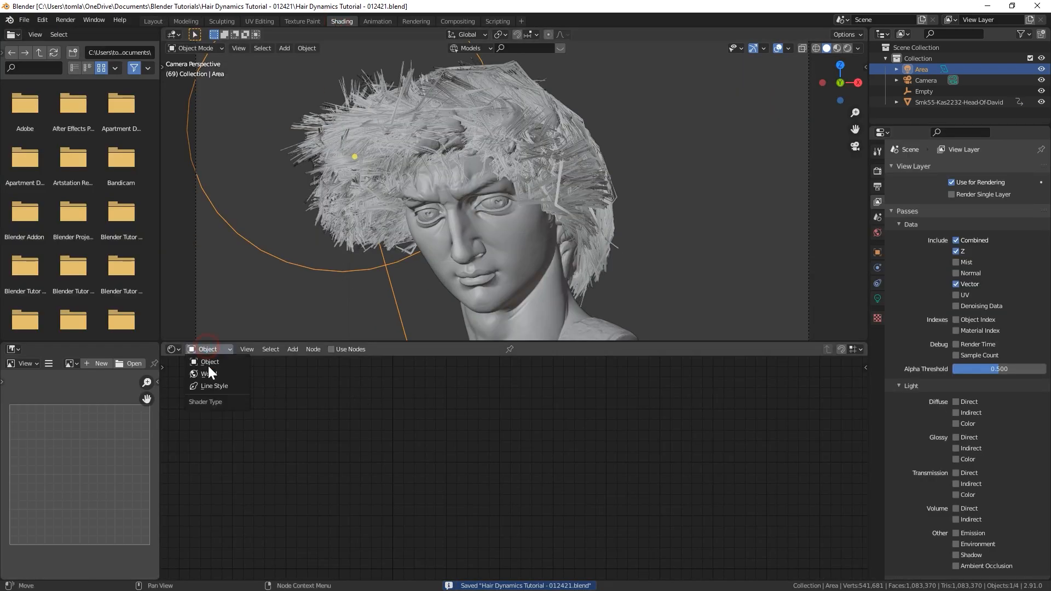
click(212, 373)
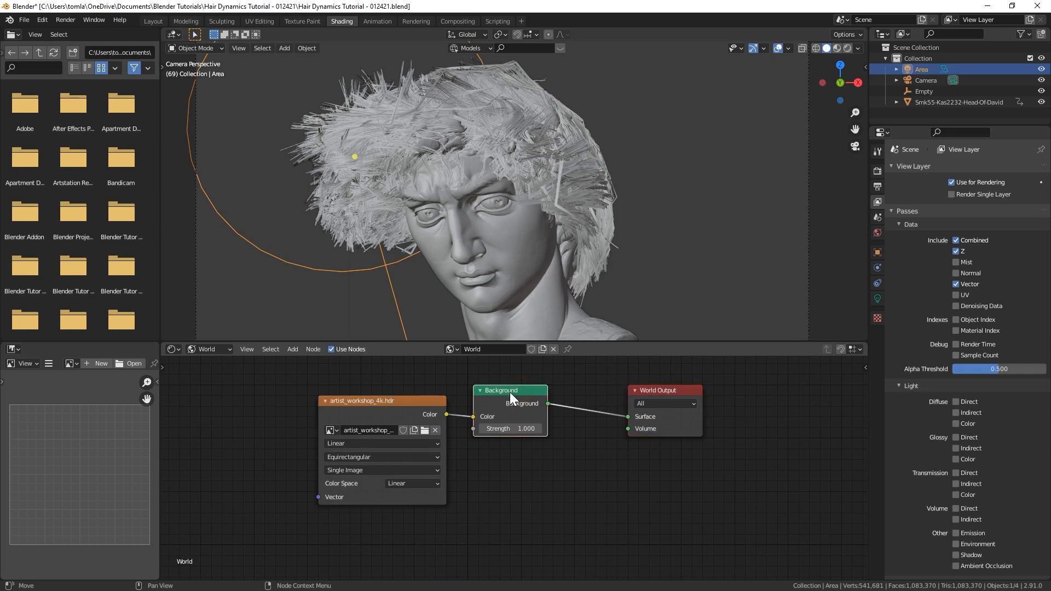
key(shift+d)
click(512, 454)
right_click(523, 467)
click(521, 480)
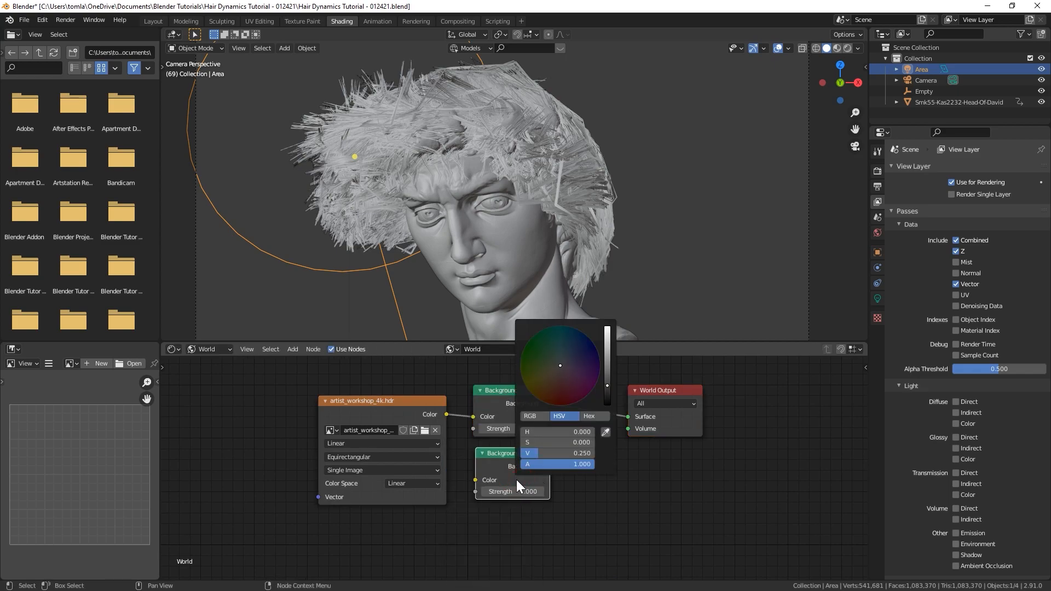
drag(606, 363, 573, 326)
drag(547, 368, 535, 388)
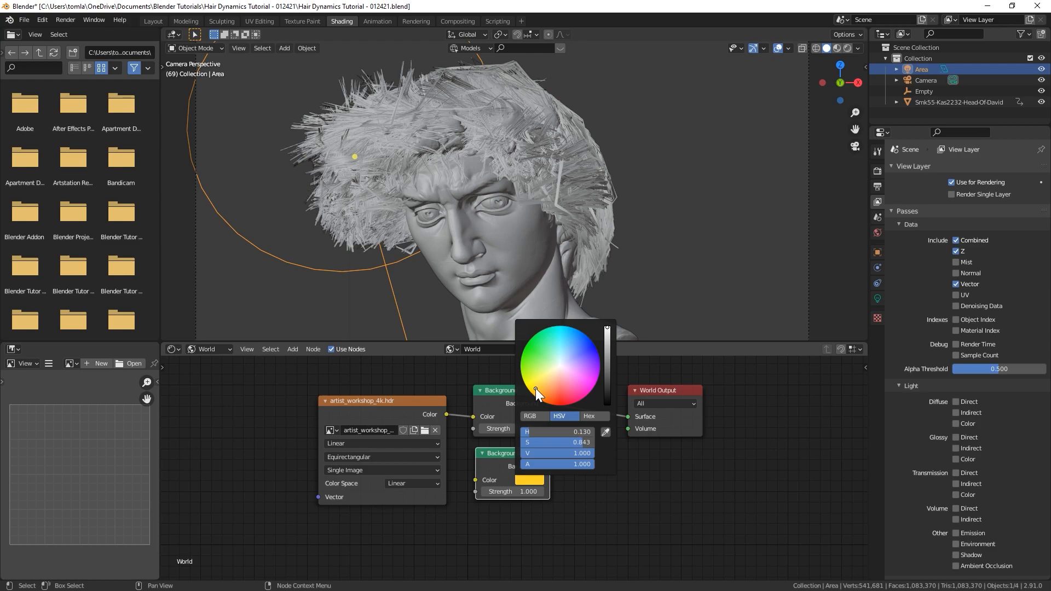
Insert a Mix Shader before the World Output and connect the yellow Background to its second shader input.
middle_drag(692, 451, 535, 467)
key(shift+a)
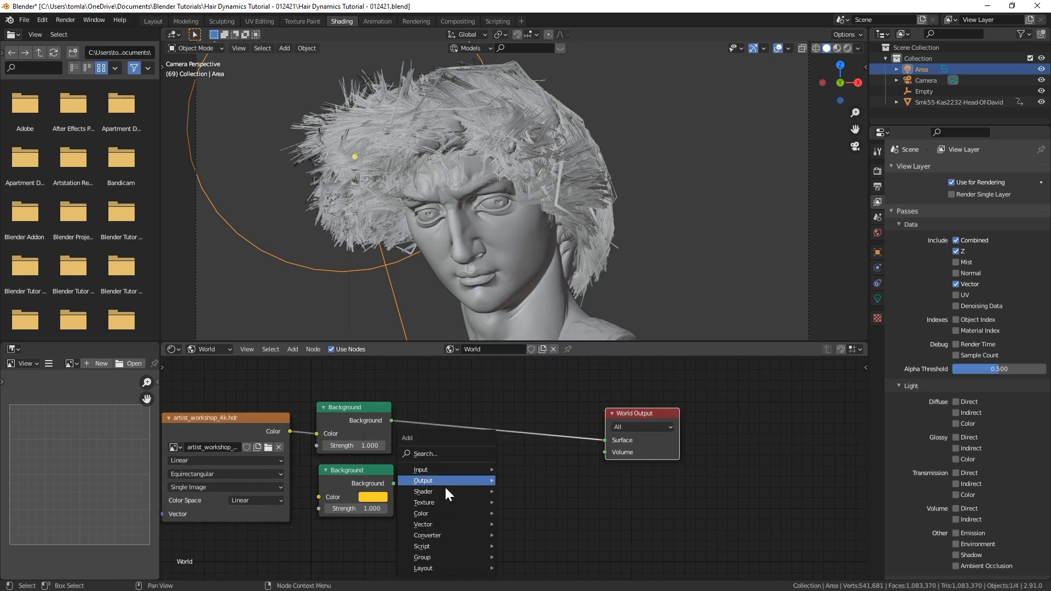
mouse_move(448, 488)
click(531, 527)
click(488, 438)
drag(394, 483, 454, 472)
middle_drag(379, 422, 357, 420)
Add a Light Path node, connect Is Camera Ray to the Mix Shader's Fac, and preview the scene in rendered shading.
key(shift+a)
mouse_move(343, 398)
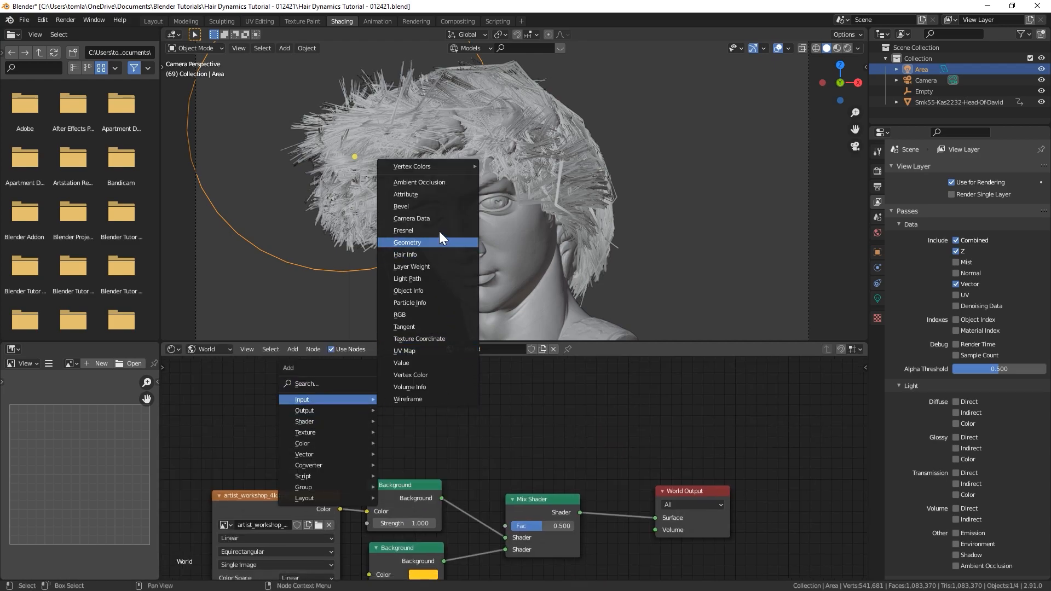
click(429, 279)
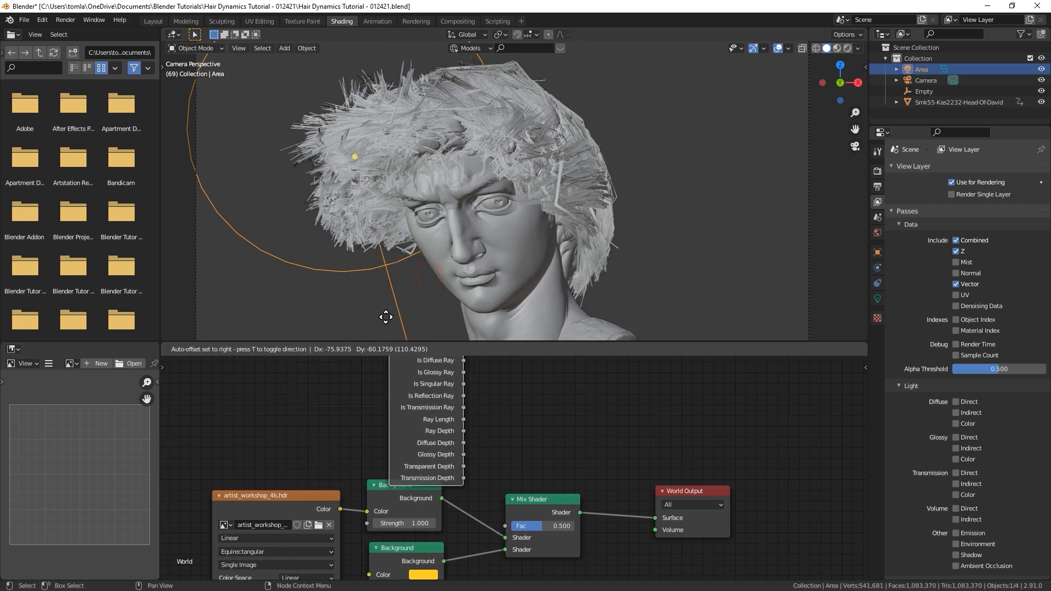
scroll(378, 361, down, 2)
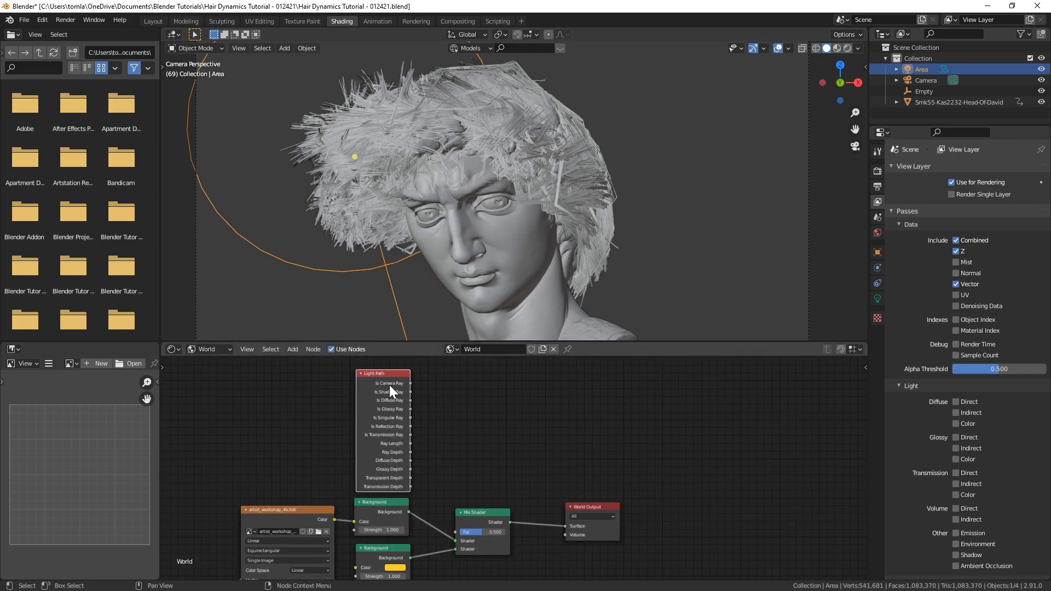
drag(410, 383, 458, 532)
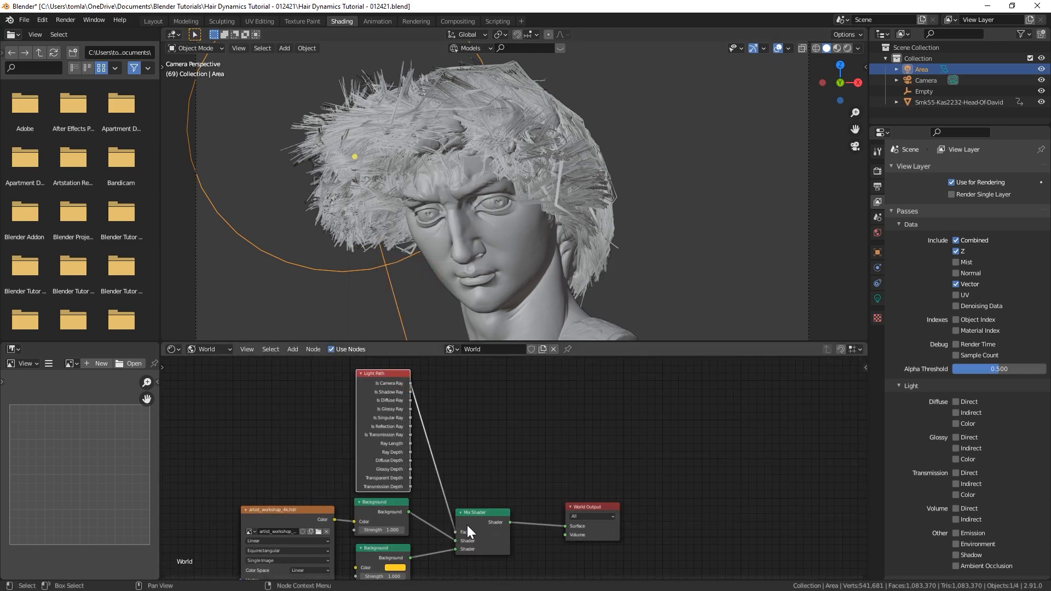
middle_drag(479, 526, 505, 479)
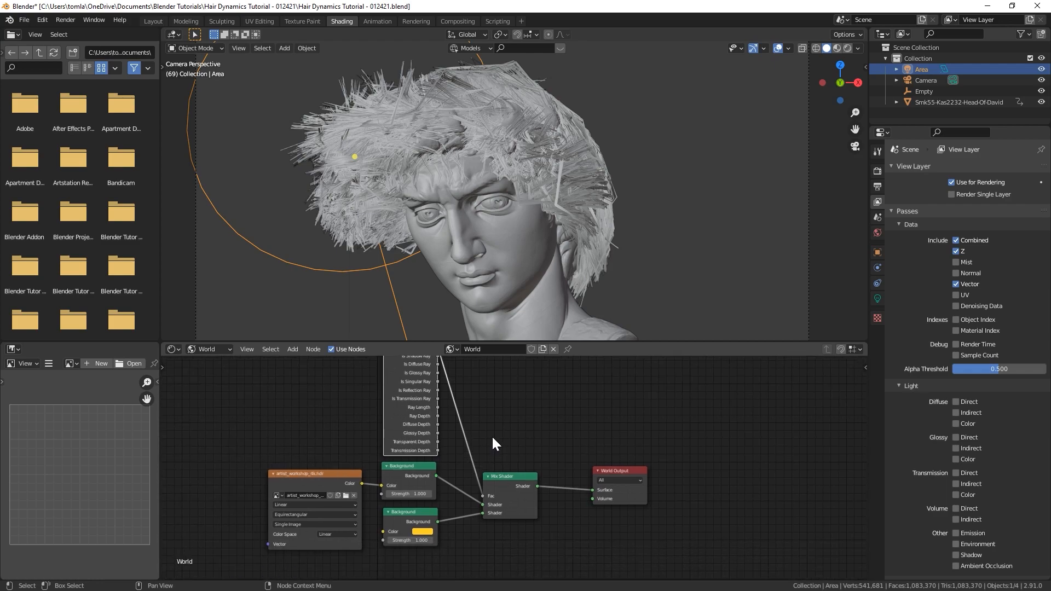
click(848, 49)
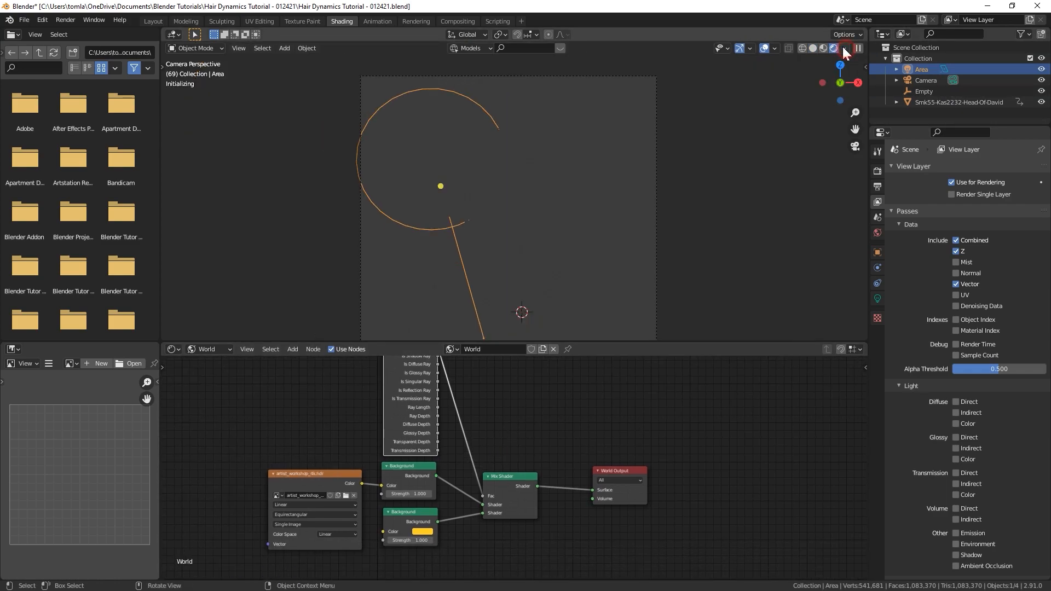
click(718, 173)
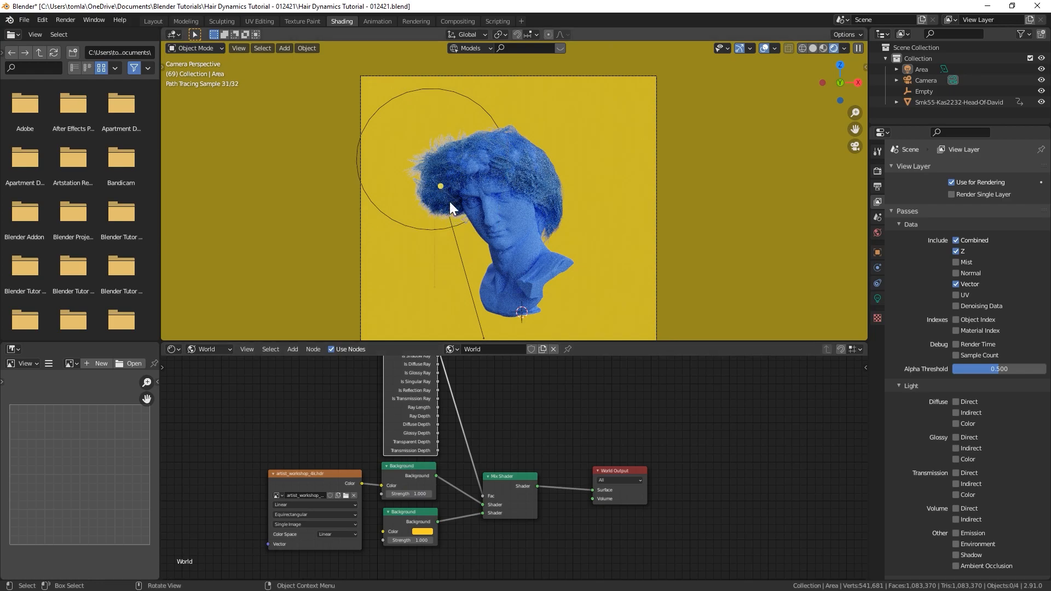
Play the animation forward to frame 82, save the file, and render a still image of that frame.
click(153, 22)
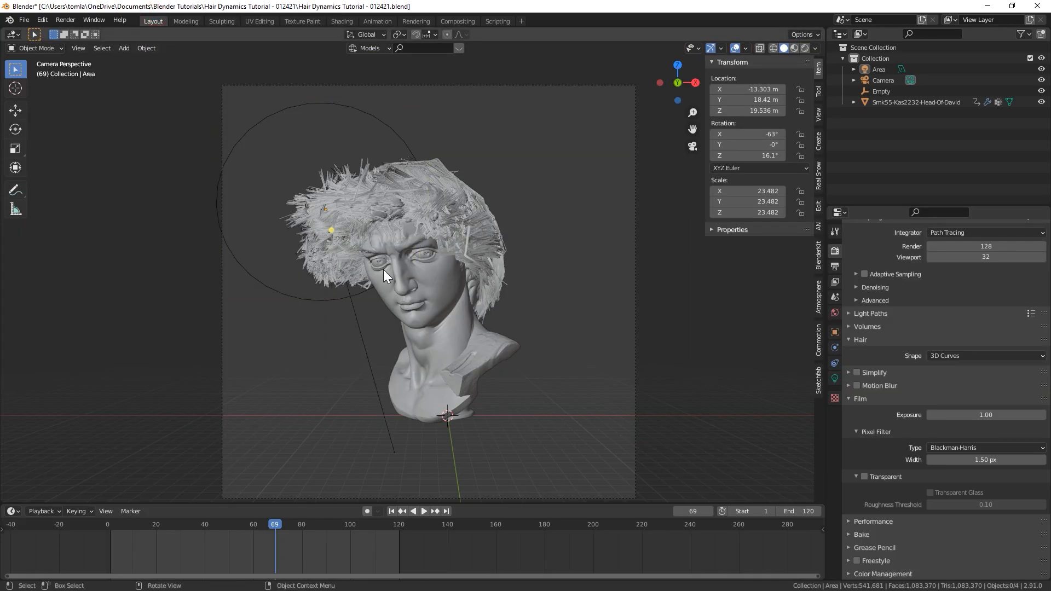
key(ctrl+s)
key(space)
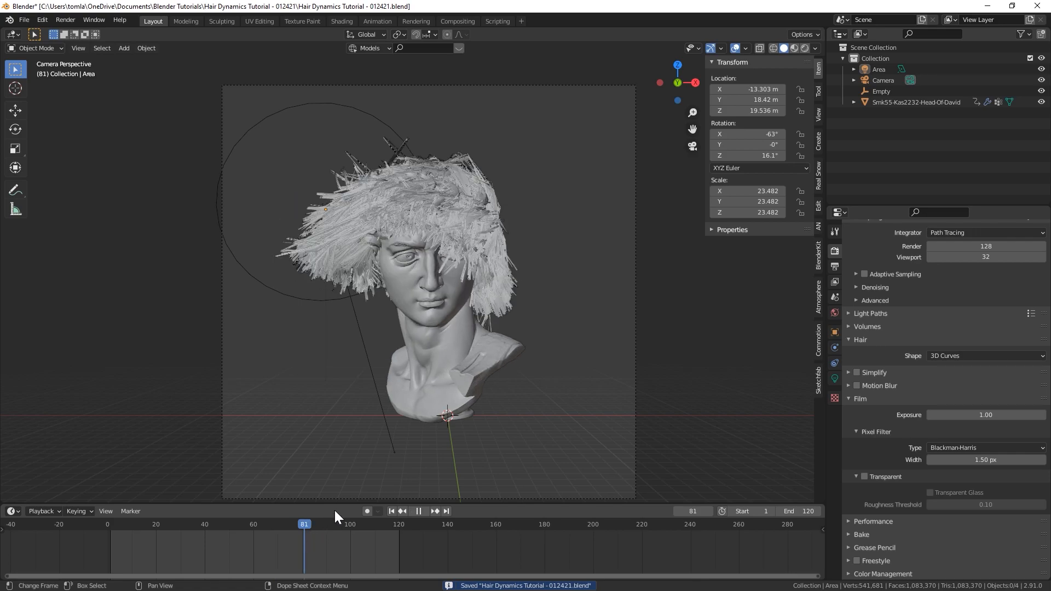
key(space)
key(ctrl+s)
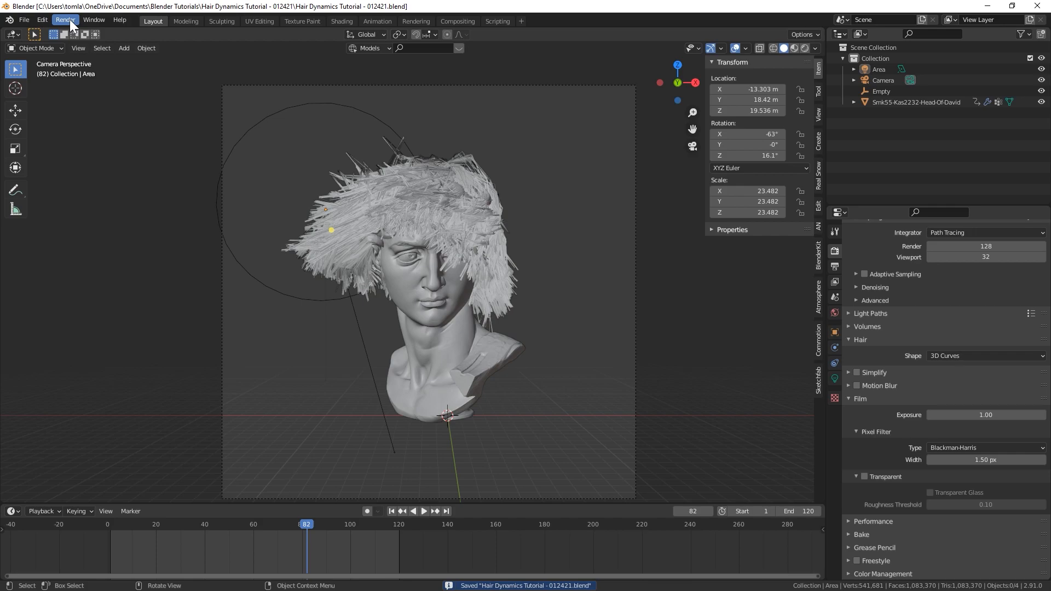
click(66, 20)
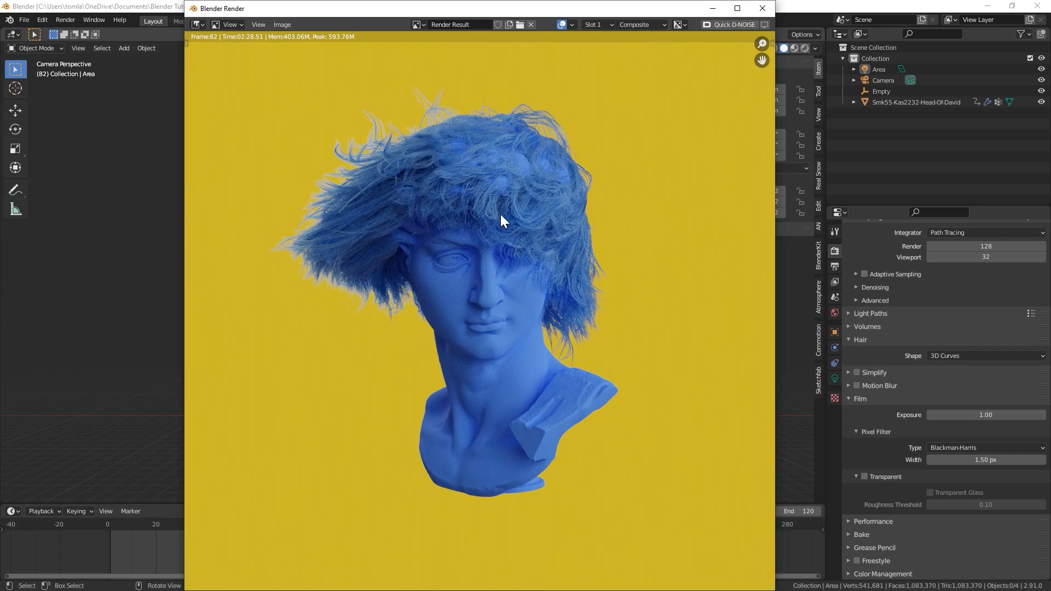
click(761, 9)
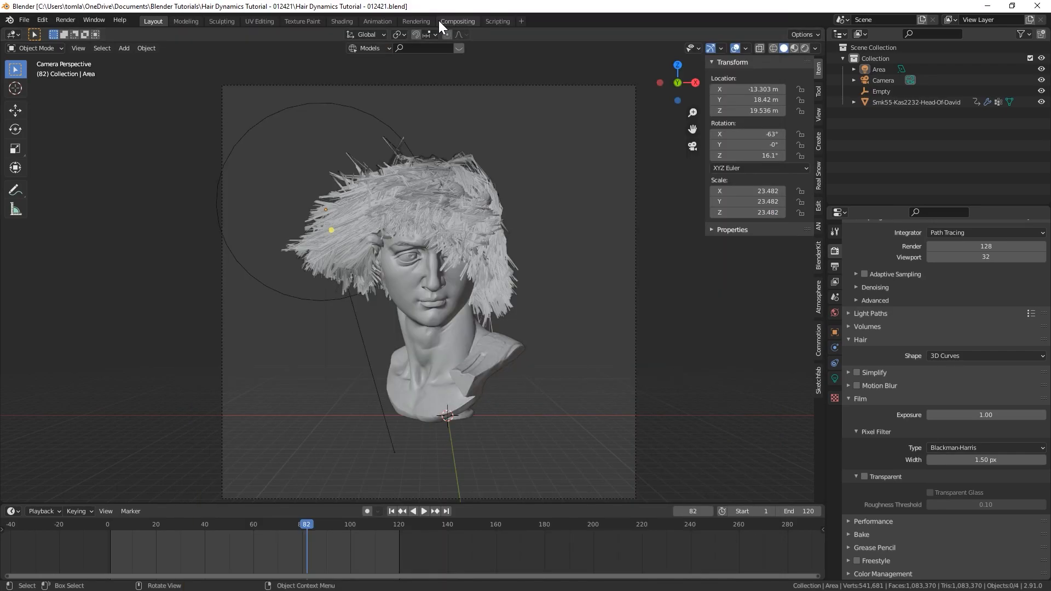
Spread the compositor's Render Layers and Composite nodes apart and add a Viewer node for the rendered image beside Composite.
click(438, 20)
drag(306, 226, 41, 361)
drag(432, 229, 691, 401)
click(57, 366)
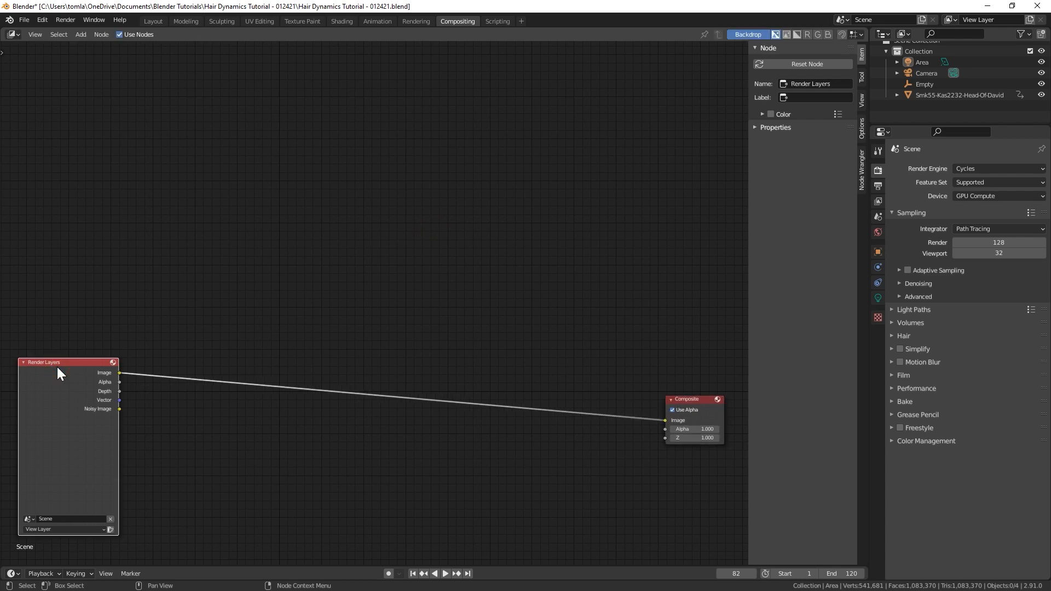
ctrl+shift+click(57, 367)
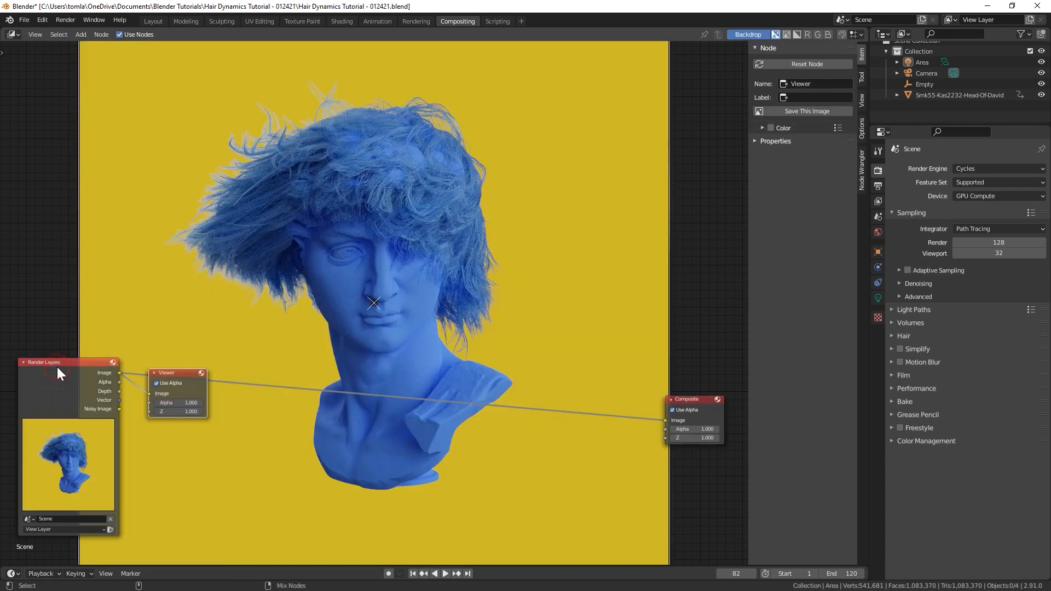
drag(172, 370, 727, 432)
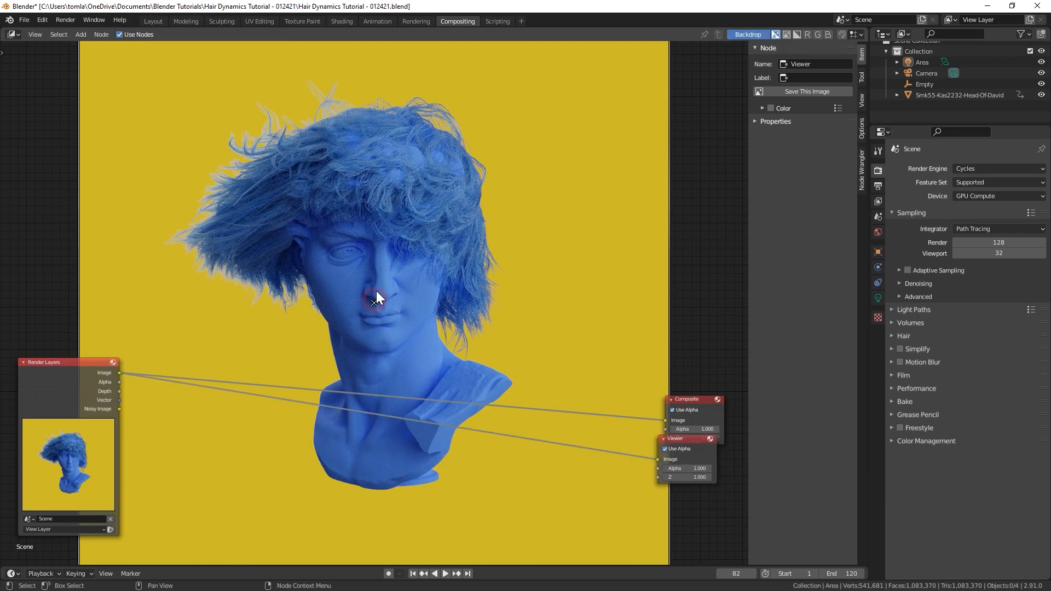
Reduce the compositor backdrop's zoom to 0.58 and reposition the image above the nodes.
drag(373, 310, 333, 238)
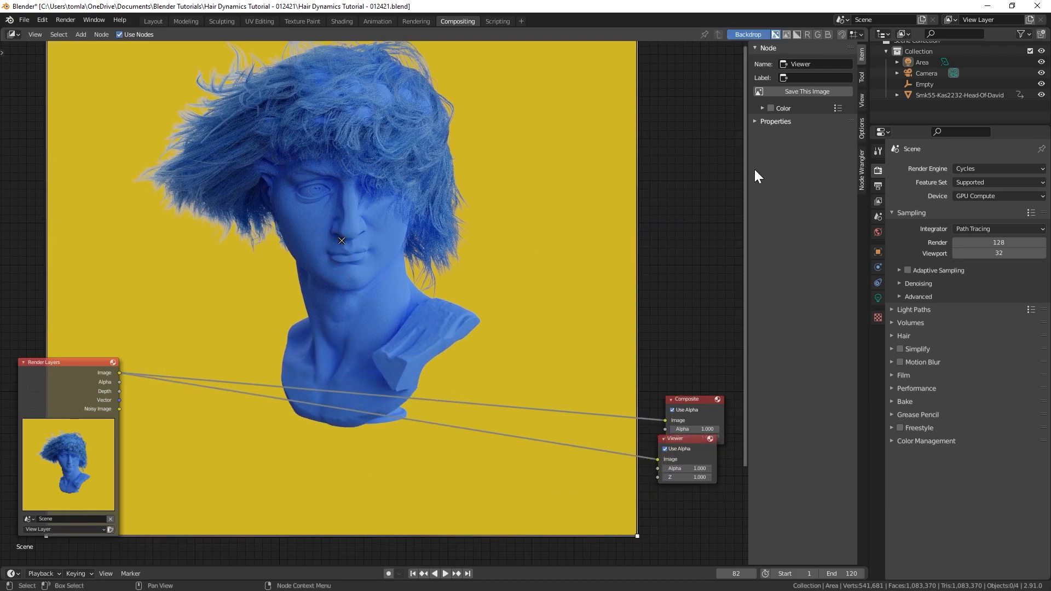
click(863, 101)
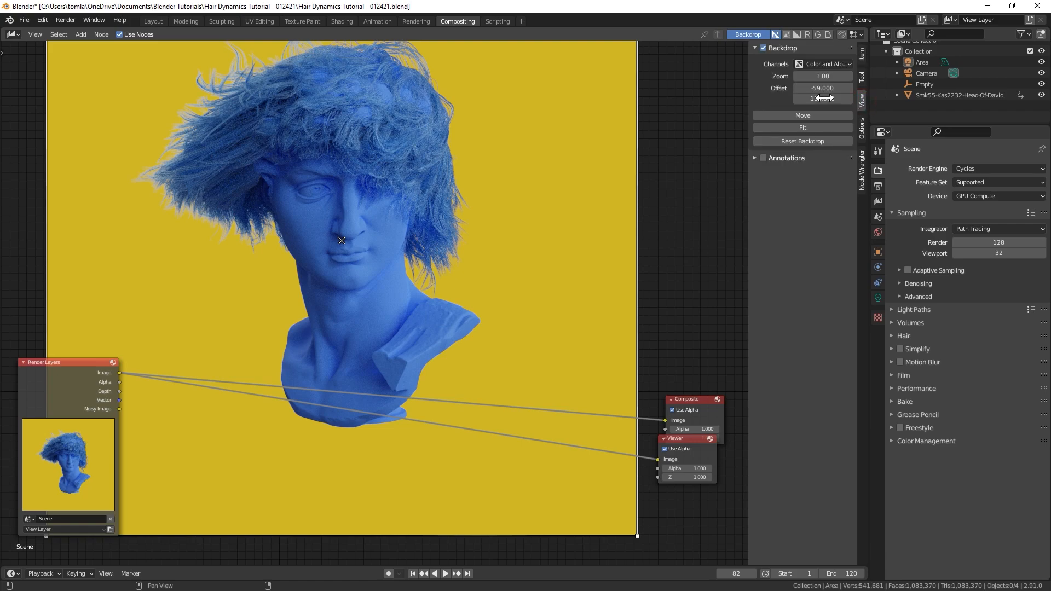
drag(828, 80, 789, 87)
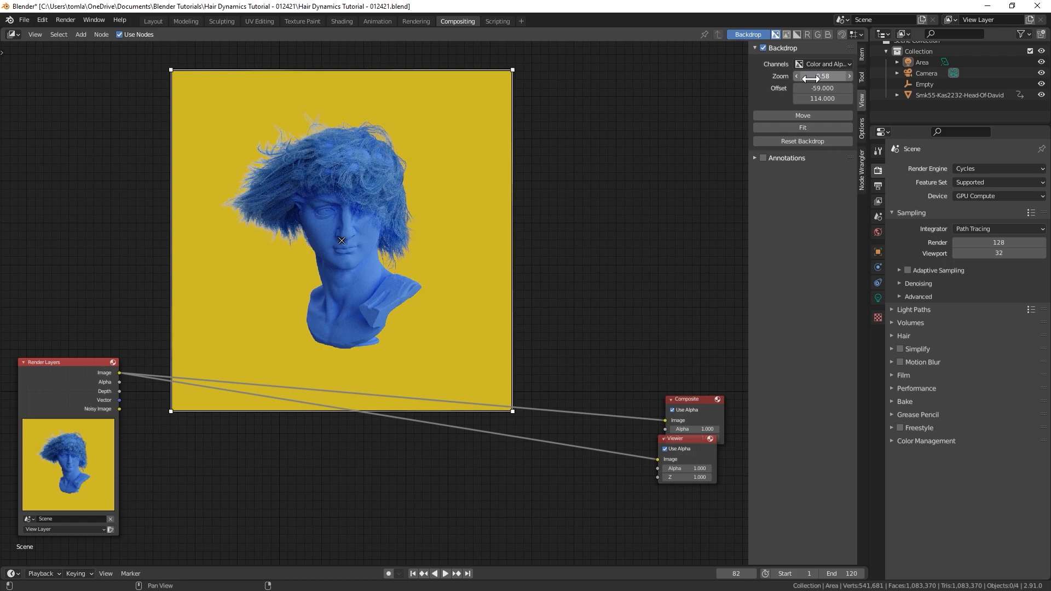
alt+middle_drag(350, 240, 380, 224)
Insert a Vector Blur node after Render Layers, connect Depth to Z and Vector to Speed, and enable Curved.
key(shift+a)
mouse_move(274, 500)
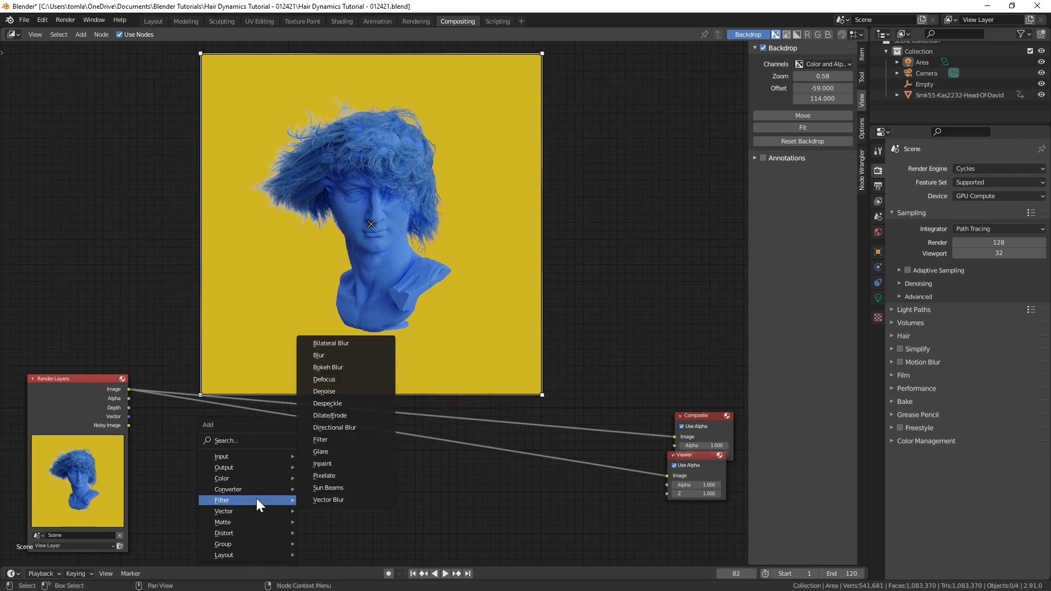
click(329, 500)
click(230, 403)
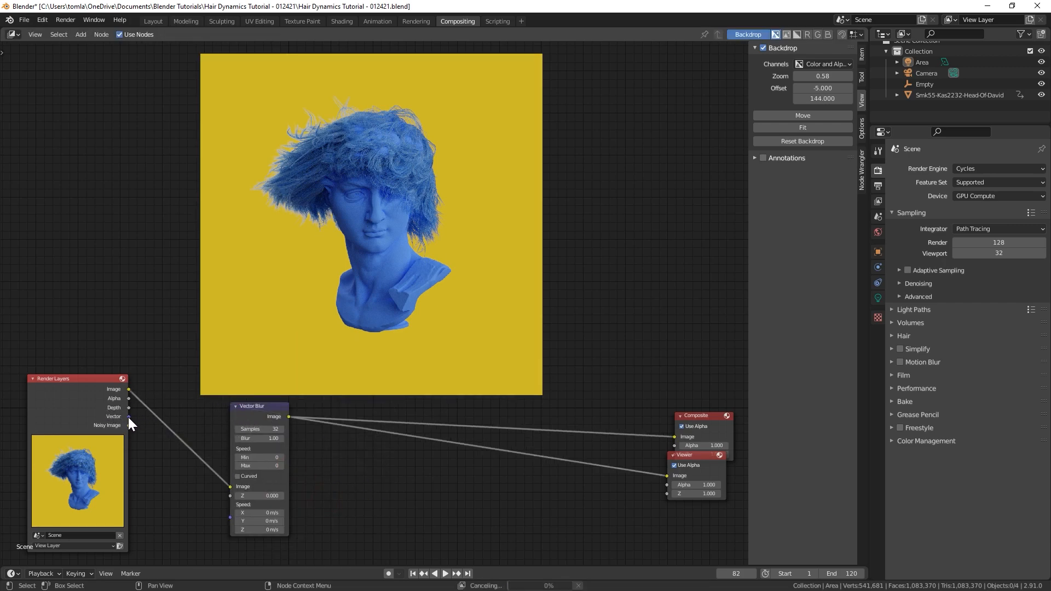
drag(129, 408, 231, 496)
drag(128, 417, 231, 517)
click(238, 476)
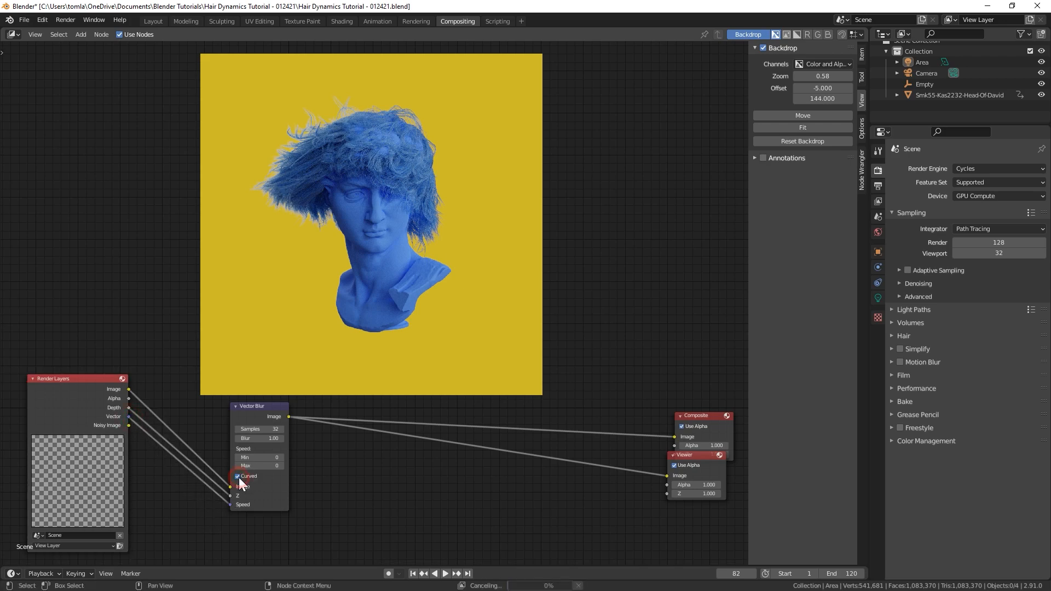
Enlarge the backdrop to a zoom of 1.02 and recenter it, with the Viewer node moved clear below Composite.
drag(822, 76, 854, 84)
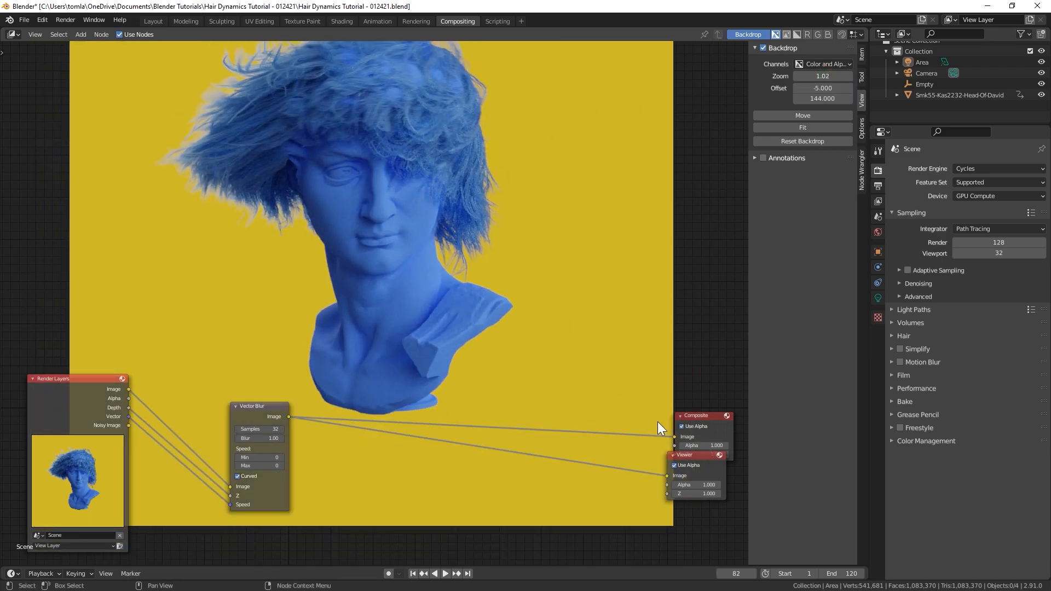
drag(685, 455, 696, 473)
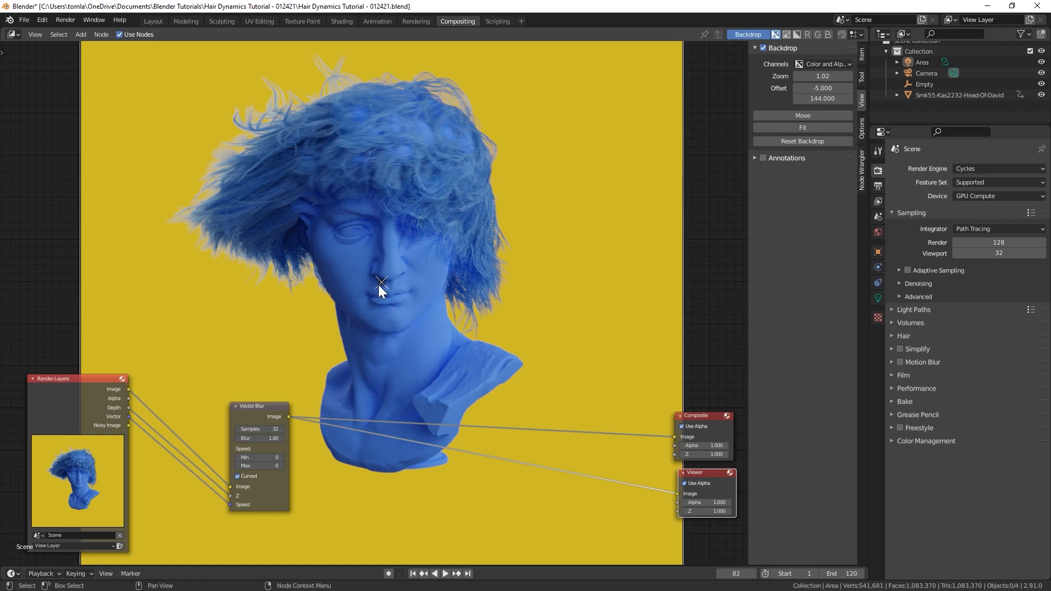
drag(381, 282, 397, 325)
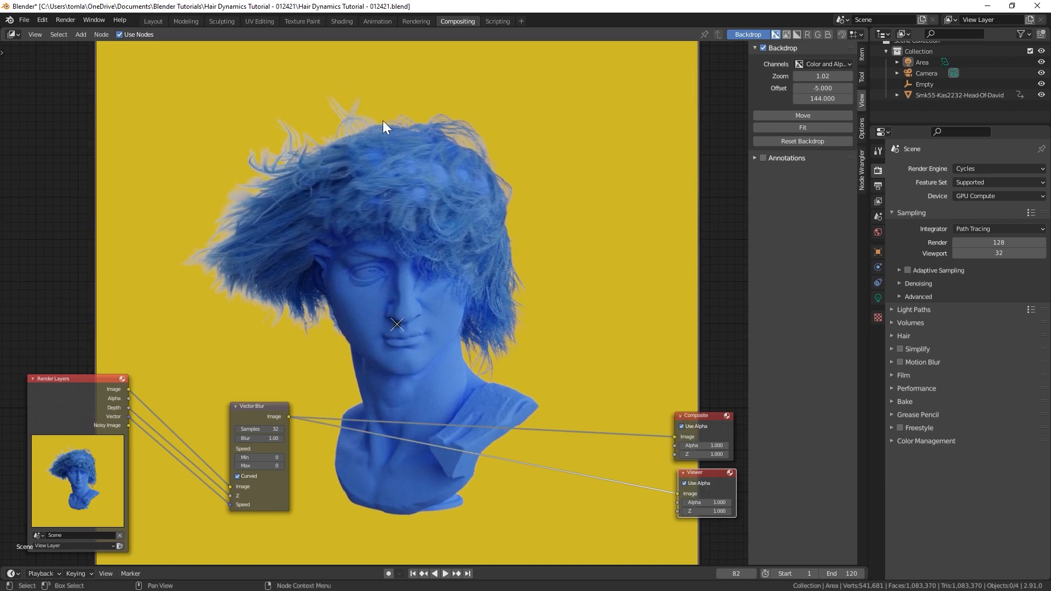
Set the Vector Blur node's samples to 256.
click(260, 429)
text(256)
key(Return)
Expand the Cycles denoising settings and set the render samples to 256.
click(918, 284)
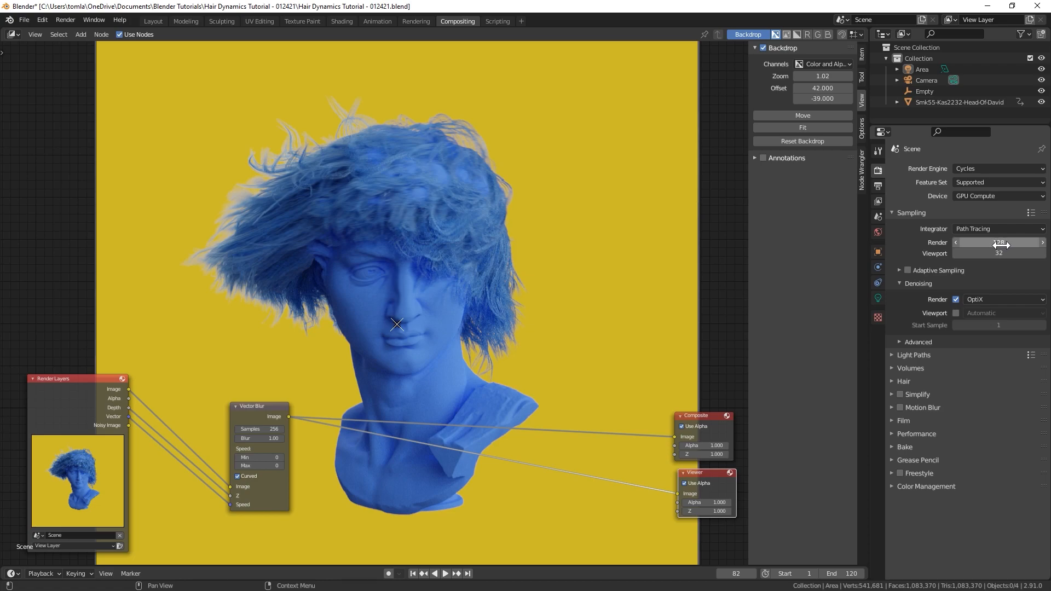
click(1000, 244)
text(256)
key(Return)
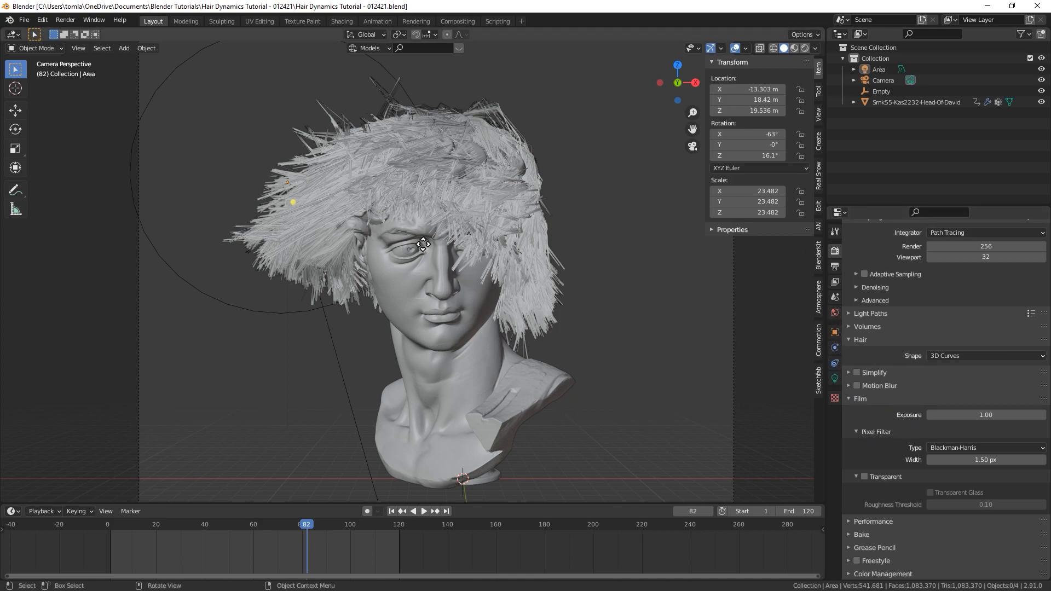
Set the Hair Shape diameter scale of the David head's particle hair to 0.35 and deselect the head.
click(509, 378)
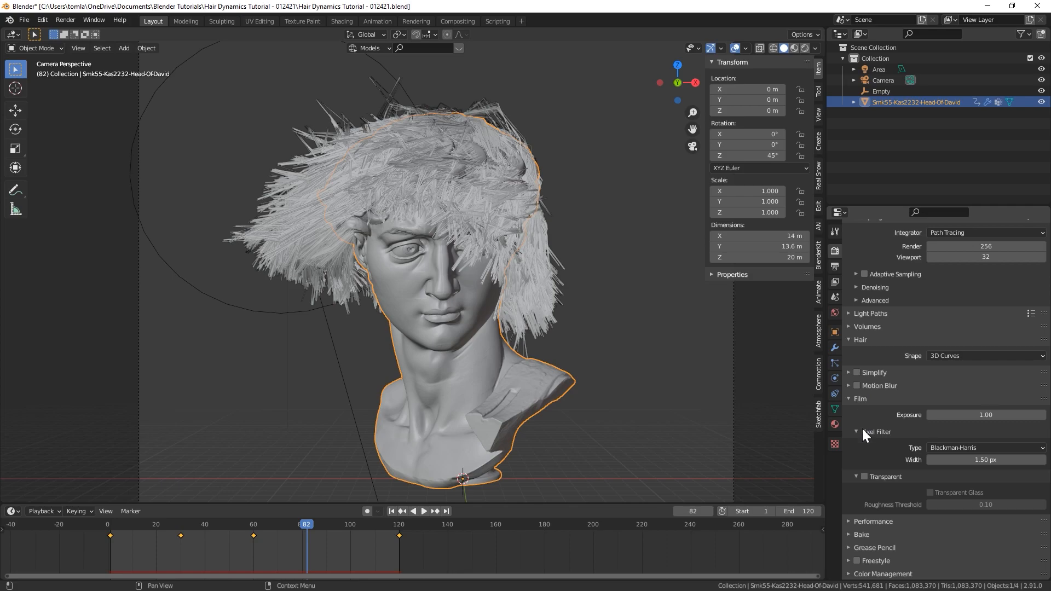
click(834, 363)
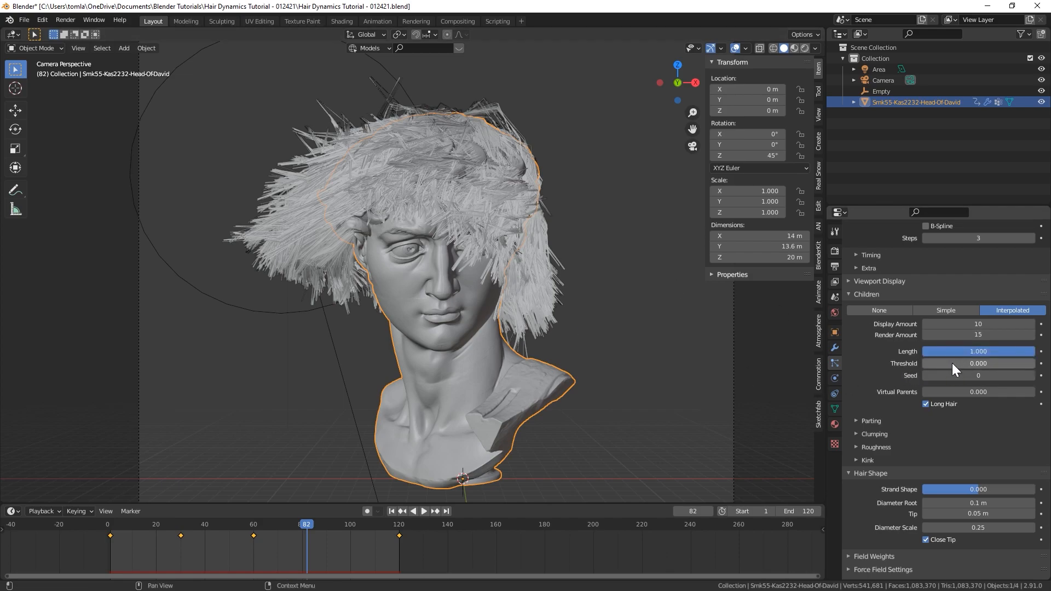
scroll(951, 363, down, 2)
click(989, 485)
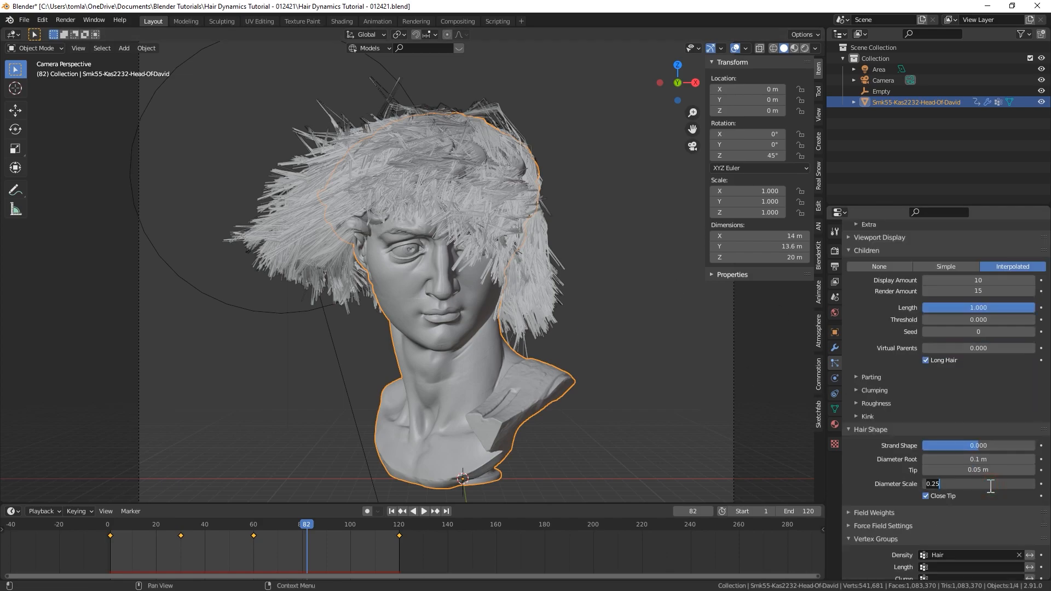
text(.35)
key(Return)
click(592, 272)
scroll(523, 248, down, 4)
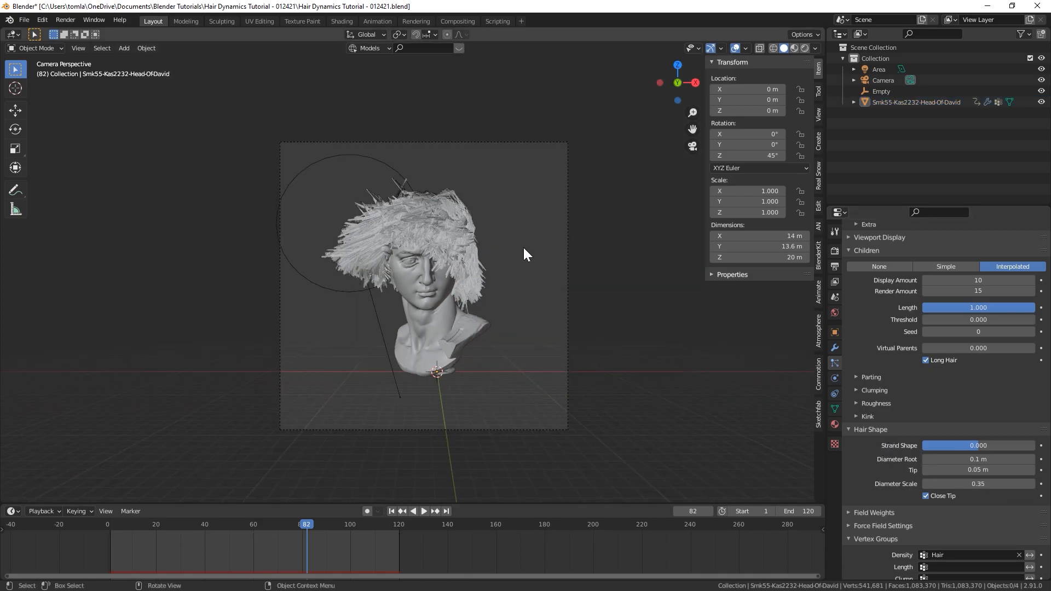
Move the camera closer to the head along Y to about -37.86 m and lower it along Z to about 5.68 m.
click(569, 239)
key(g)
key(y)
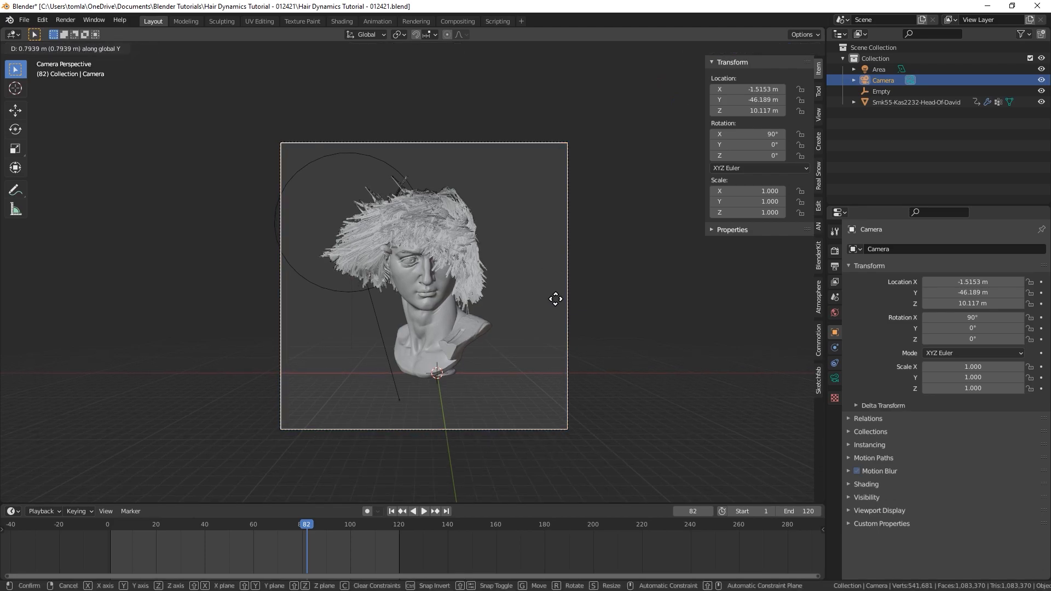
click(553, 377)
key(g)
key(z)
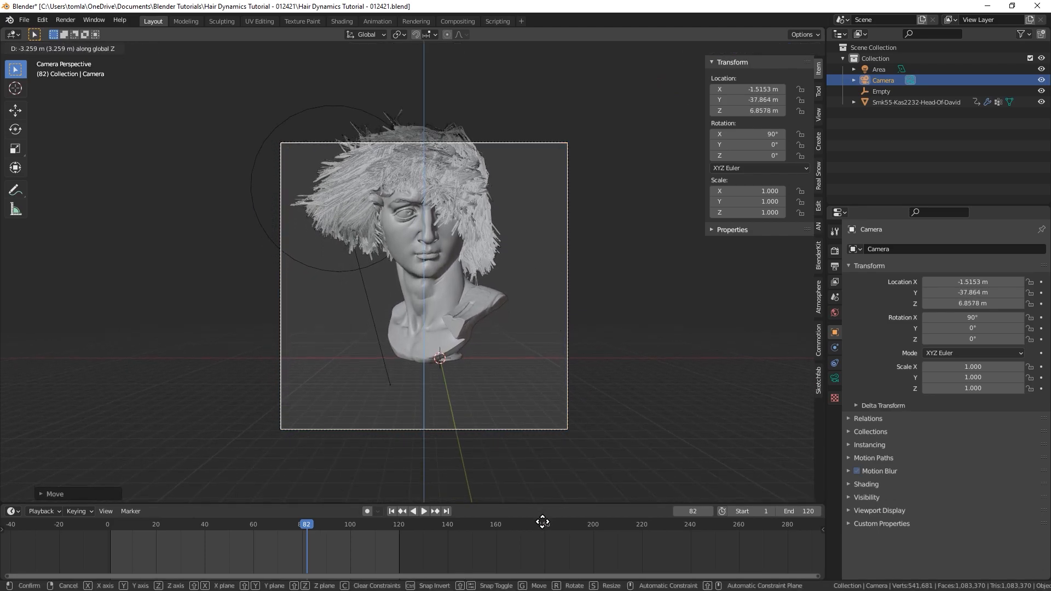
click(520, 345)
Tilt the camera upward around the global X axis to about 98.9° so the whole bust is framed.
key(r)
key(x)
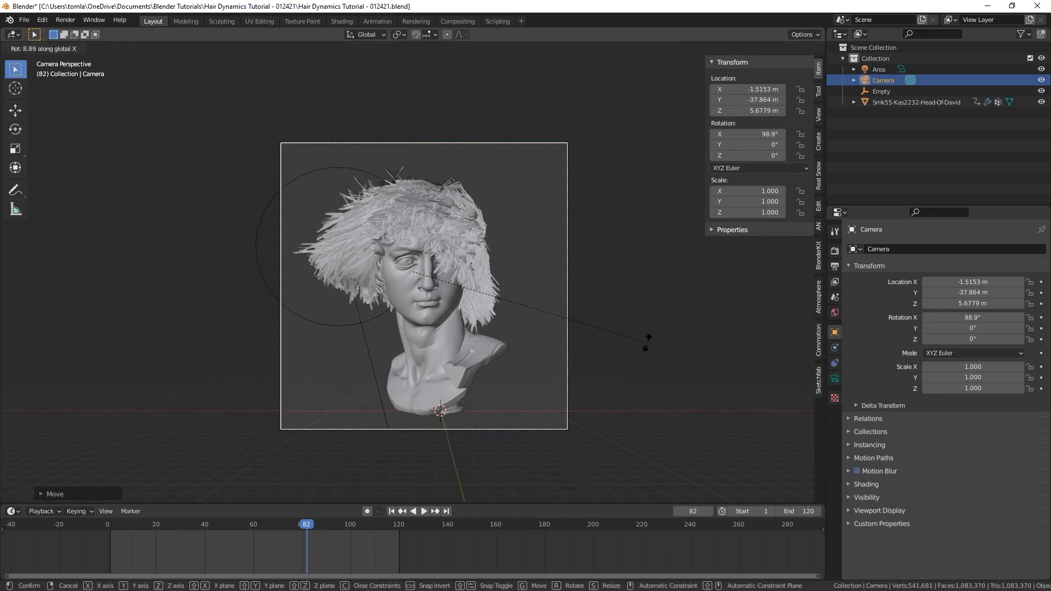
click(648, 342)
Raise the area light behind the head along the Z axis by a few metres.
click(363, 329)
key(g)
key(z)
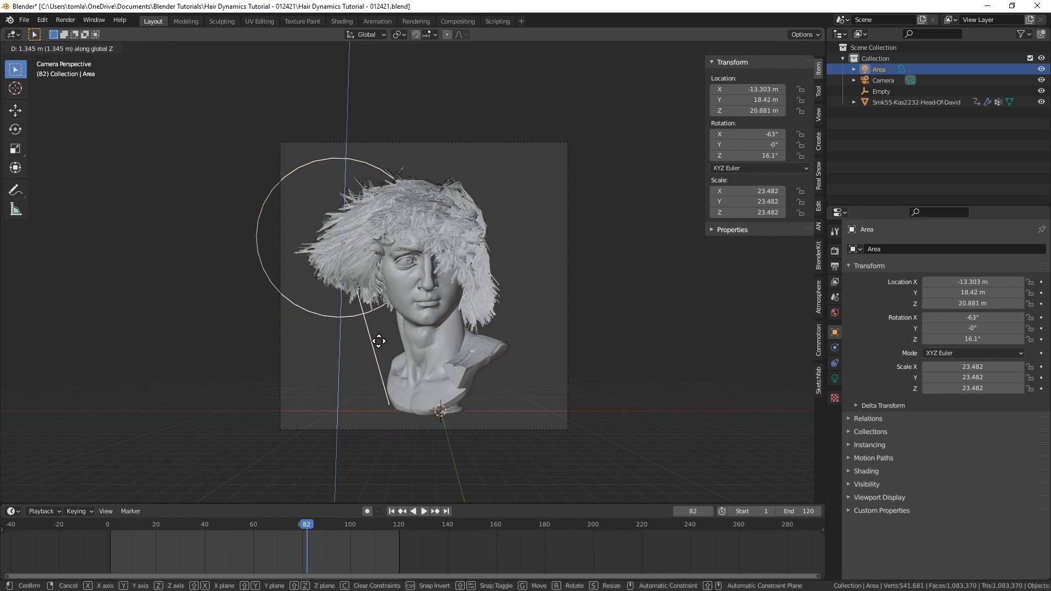
click(385, 322)
Select the camera and save the Hair Dynamics Tutorial - 012421 file.
click(600, 242)
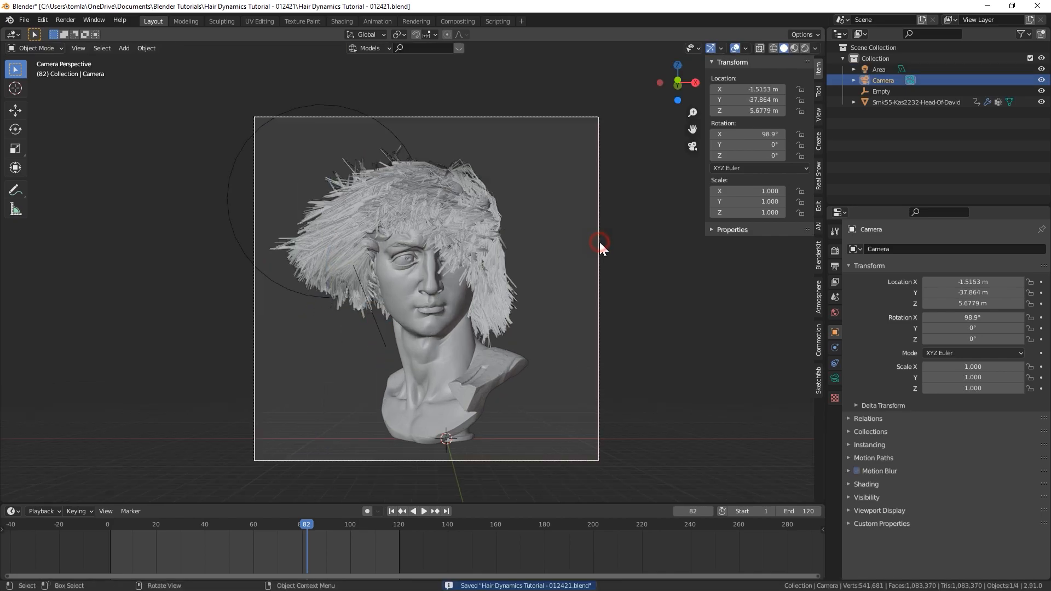
click(593, 239)
key(ctrl+s)
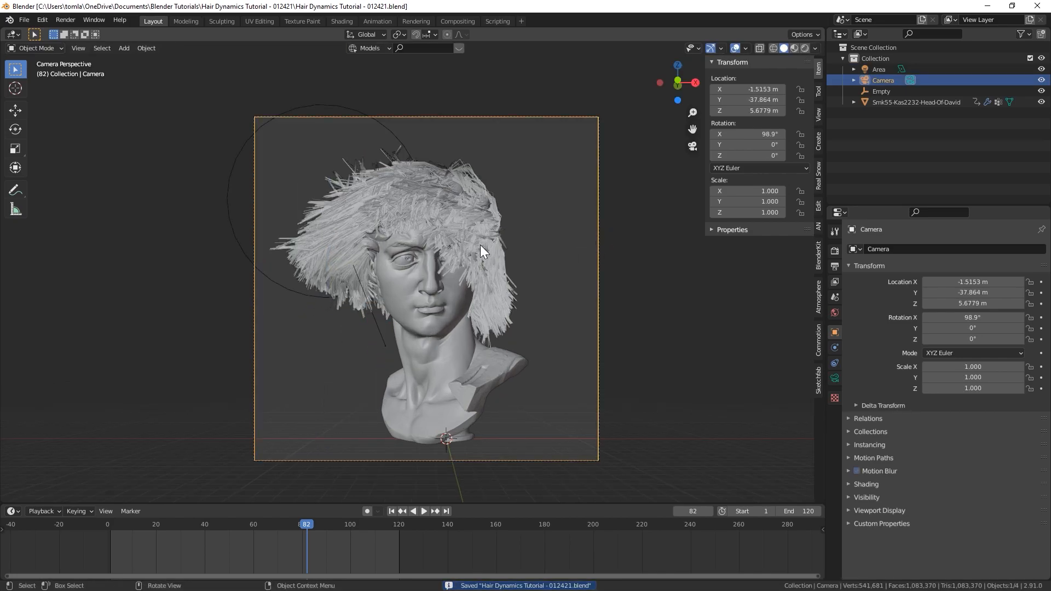